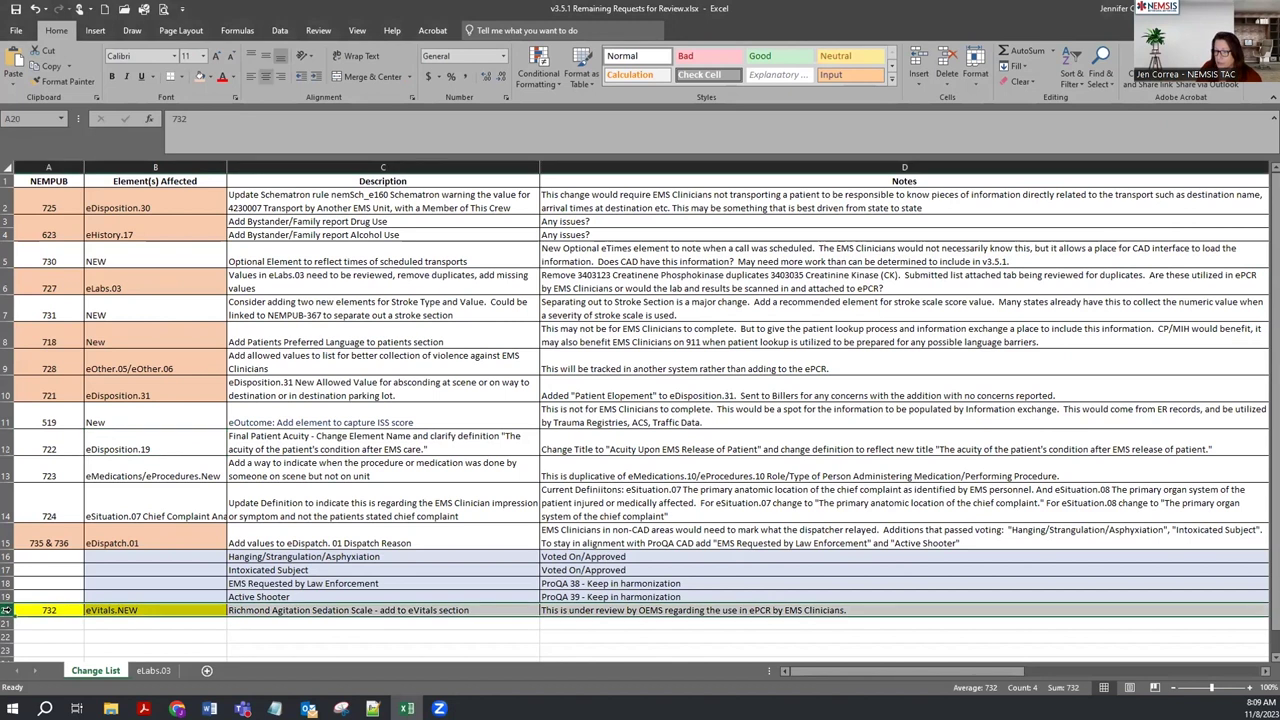
- Review the eDisposition.30 request in row 2 of the change list, including its description and notes
left_click(347, 611)
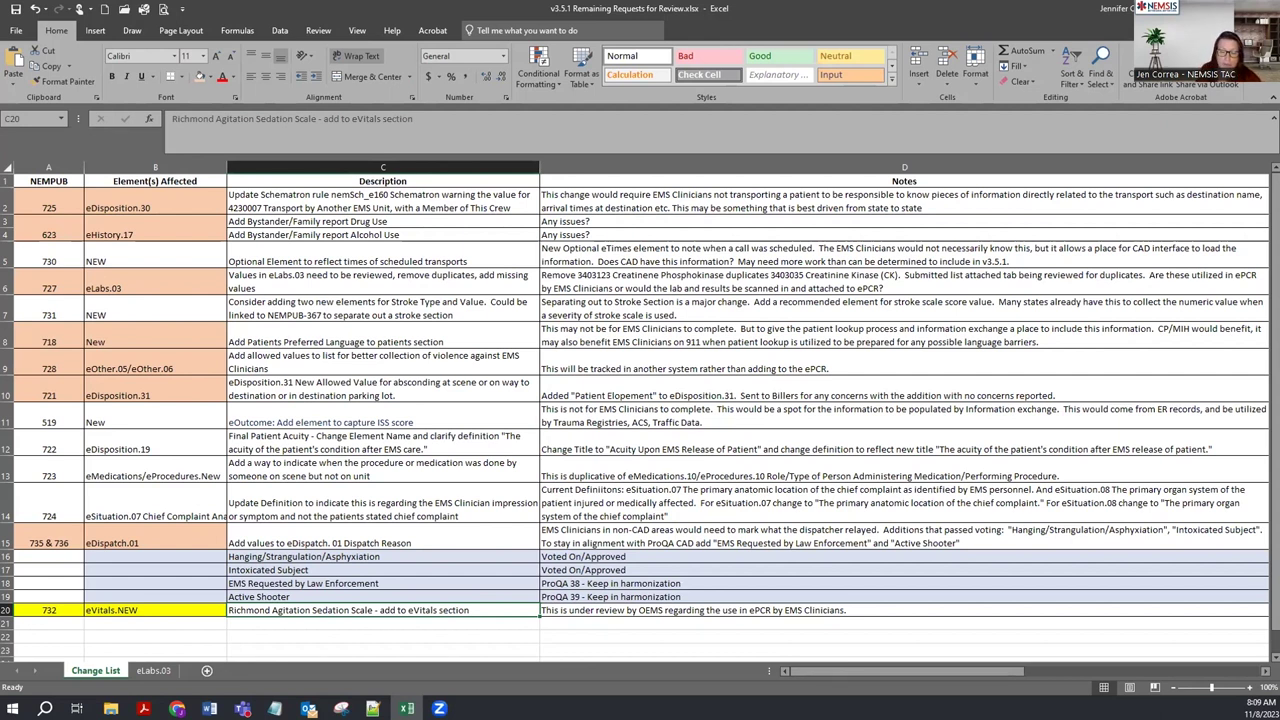
left_click(66, 206)
left_click(134, 201)
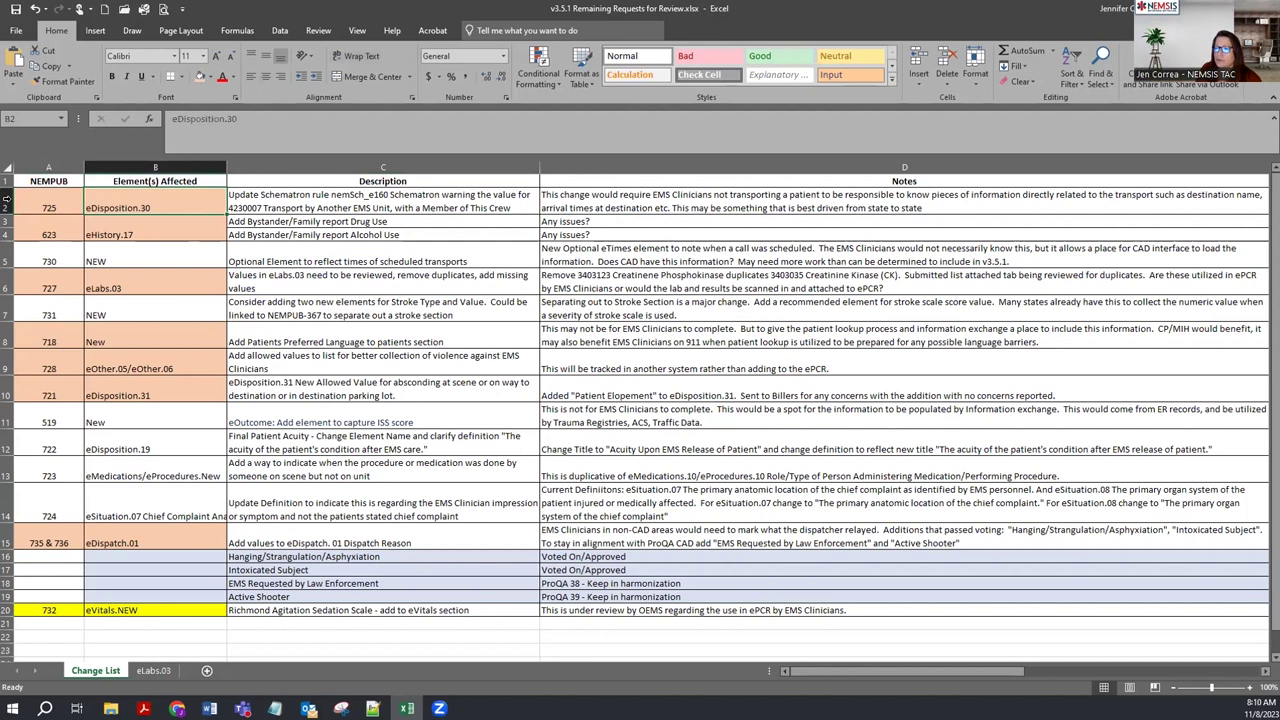
left_click(6, 203)
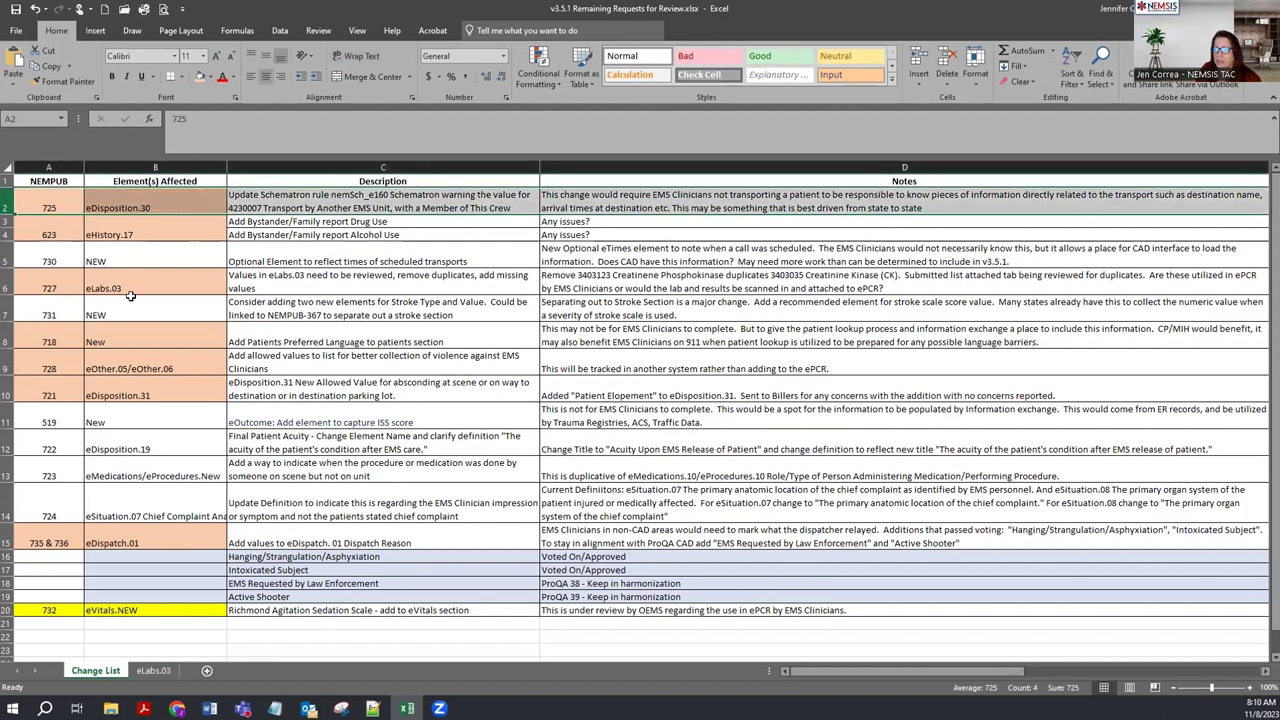
left_click(277, 203)
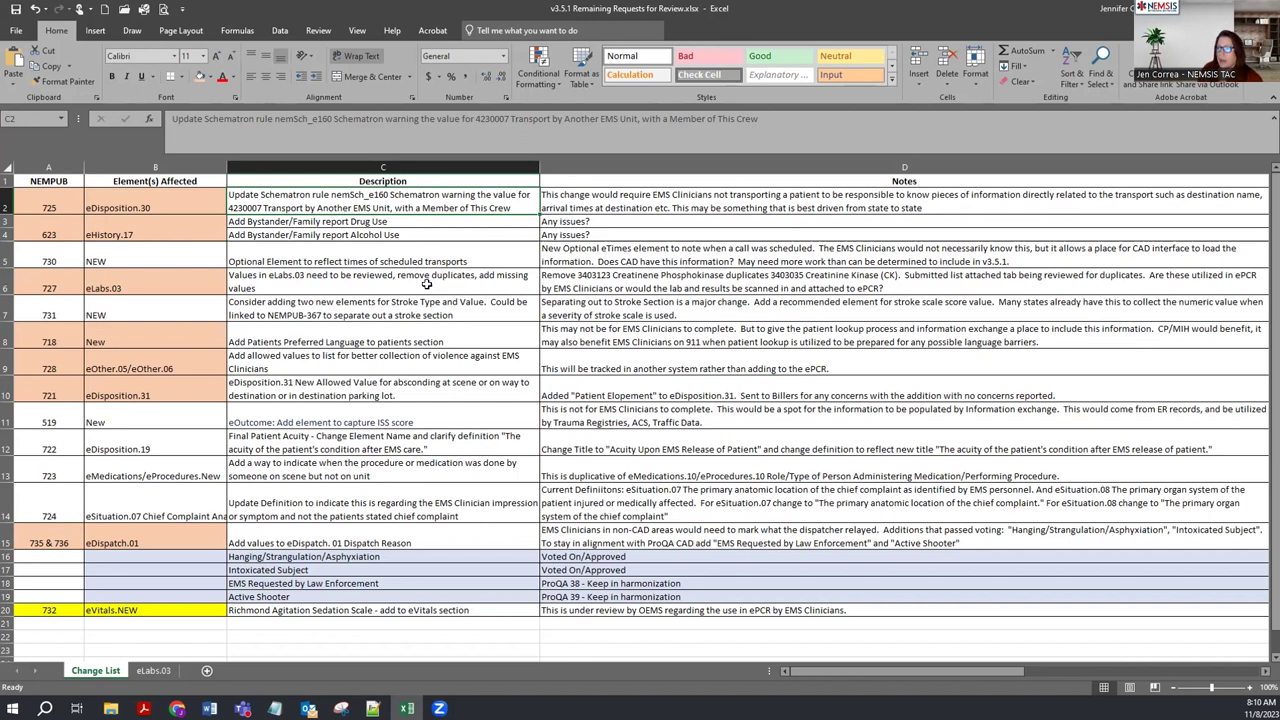
left_click(588, 197)
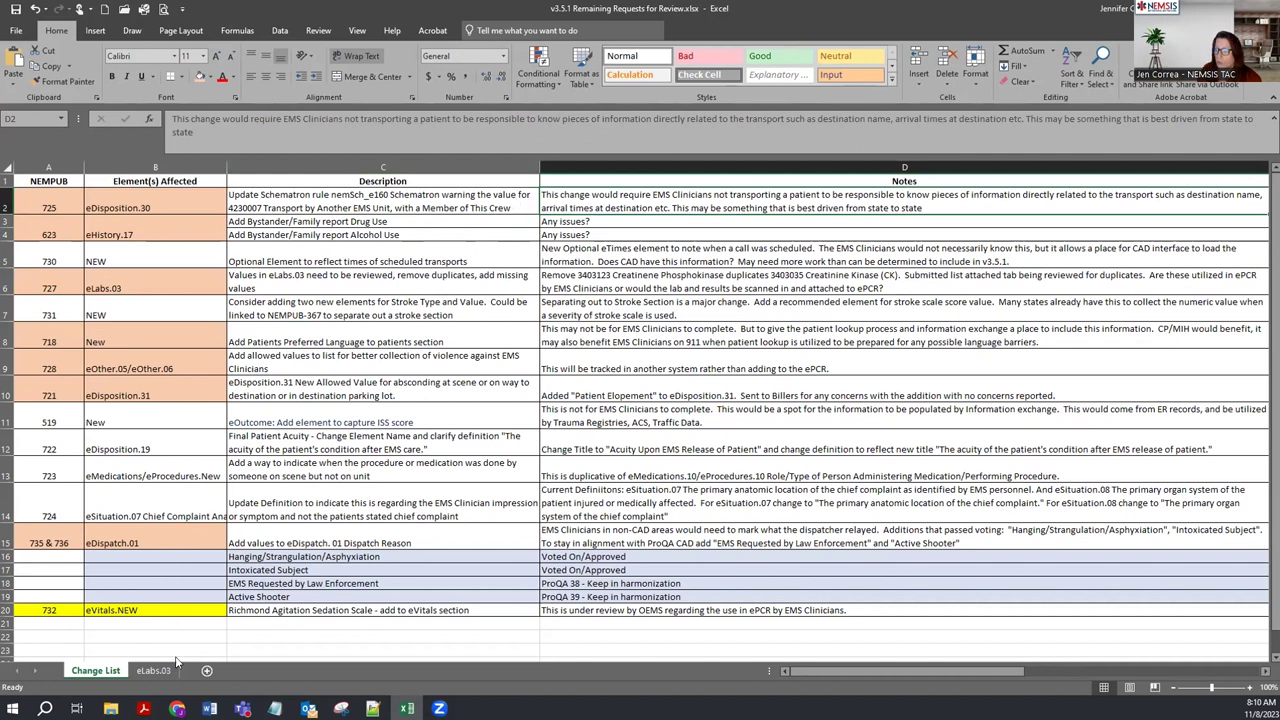
- Switch to the data dictionary PDF in Acrobat, go to the eDisposition.30 page and highlight code 4230007 in its code list
left_click(144, 708)
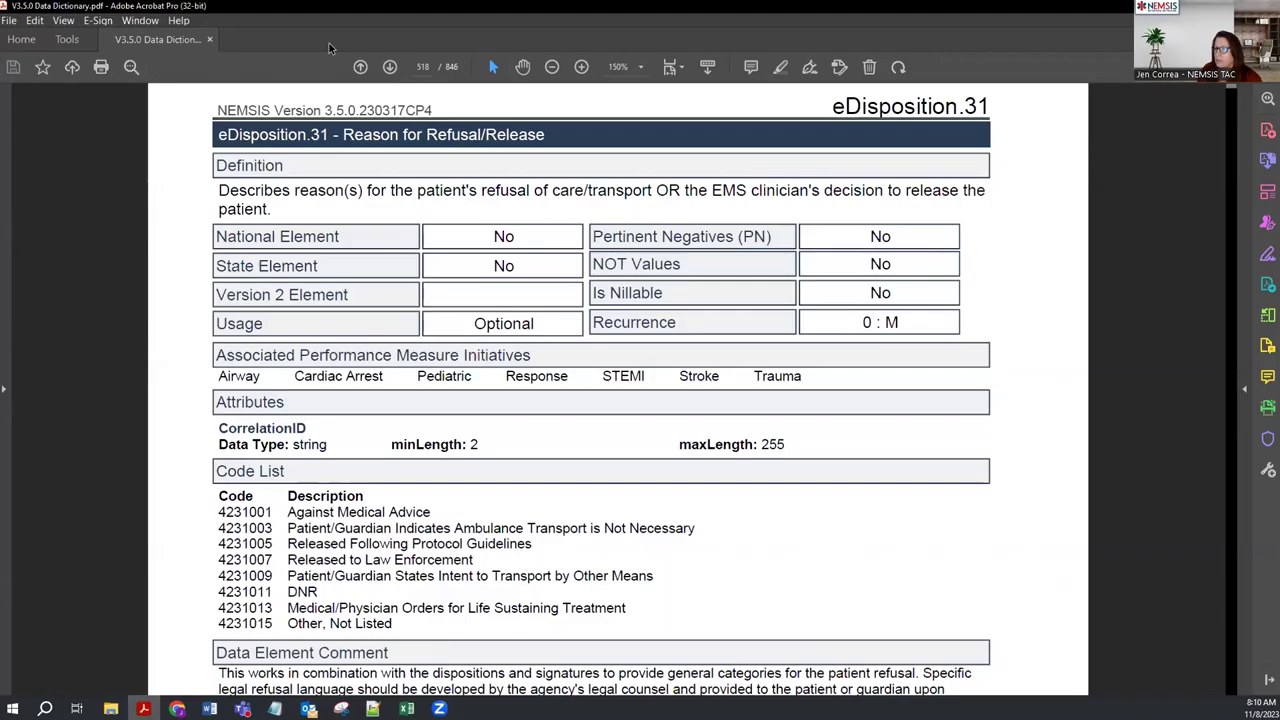
left_click(359, 68)
left_click(359, 68)
left_click(359, 68)
left_click(390, 67)
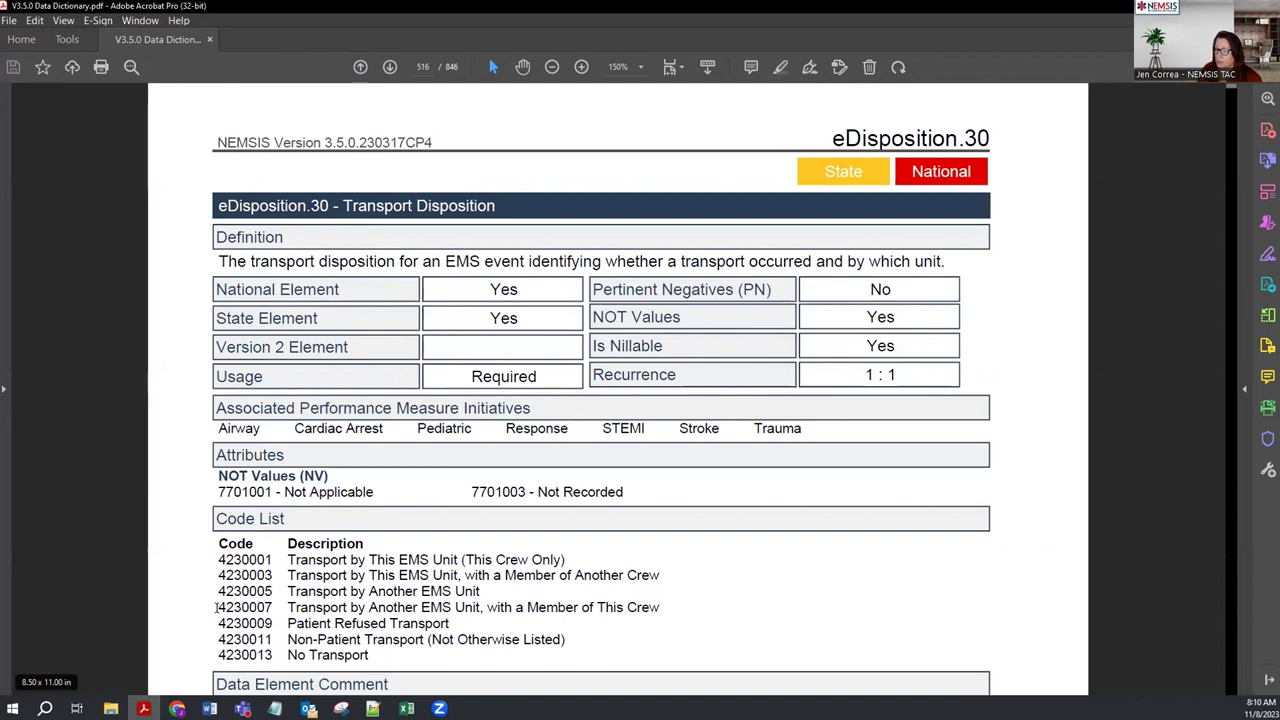
left_click_drag(216, 607, 663, 607)
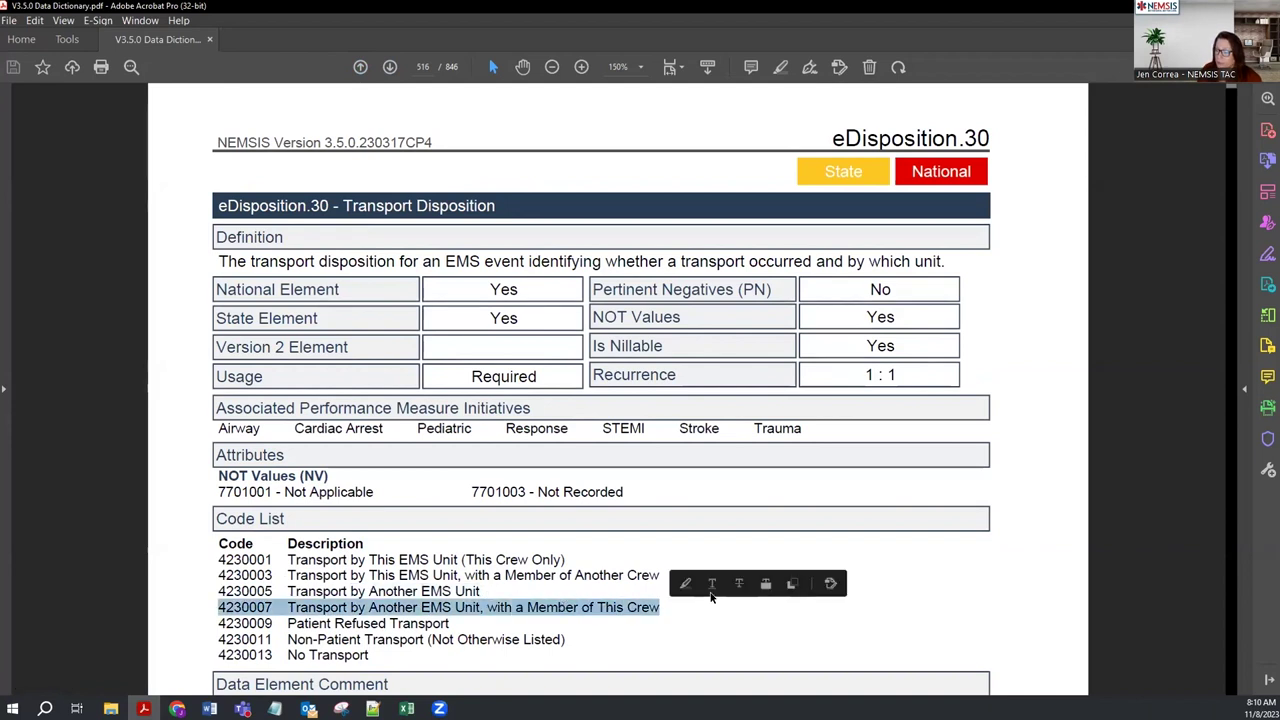
scroll(712, 616, "down", 2)
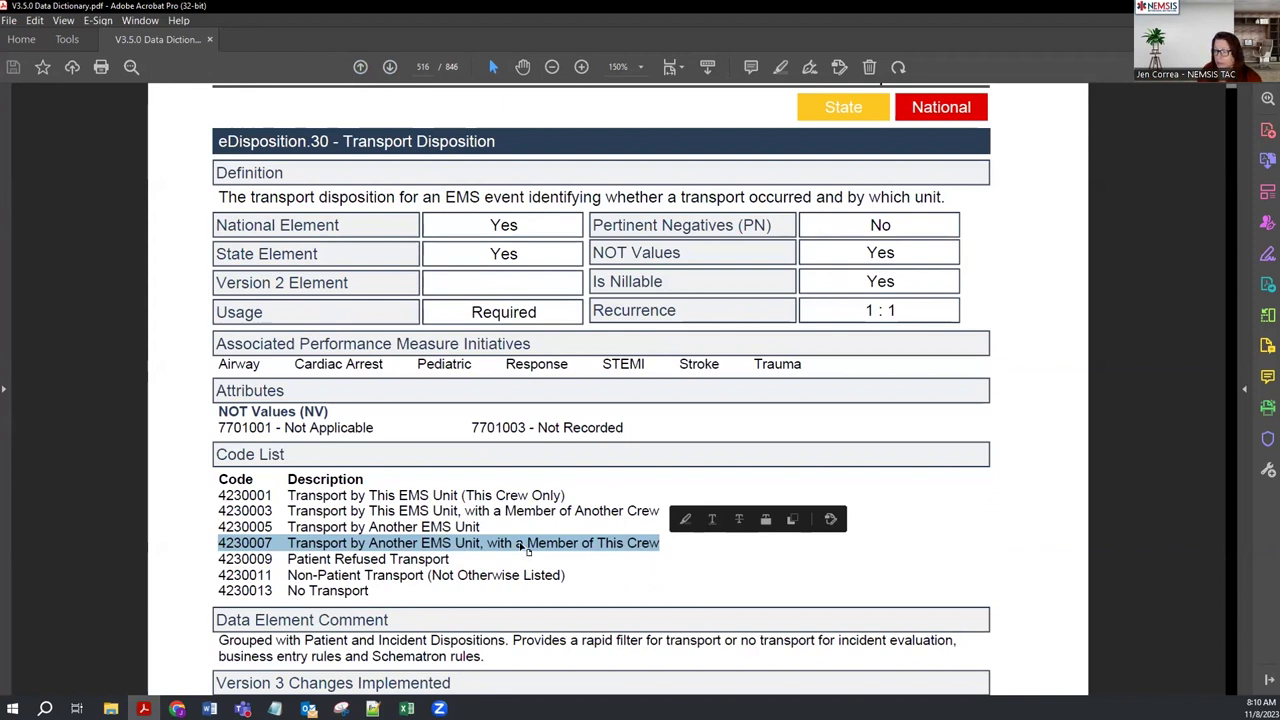
- Return to the Excel change list and reread the description and notes of the eDisposition.30 request
key("alt+Tab")
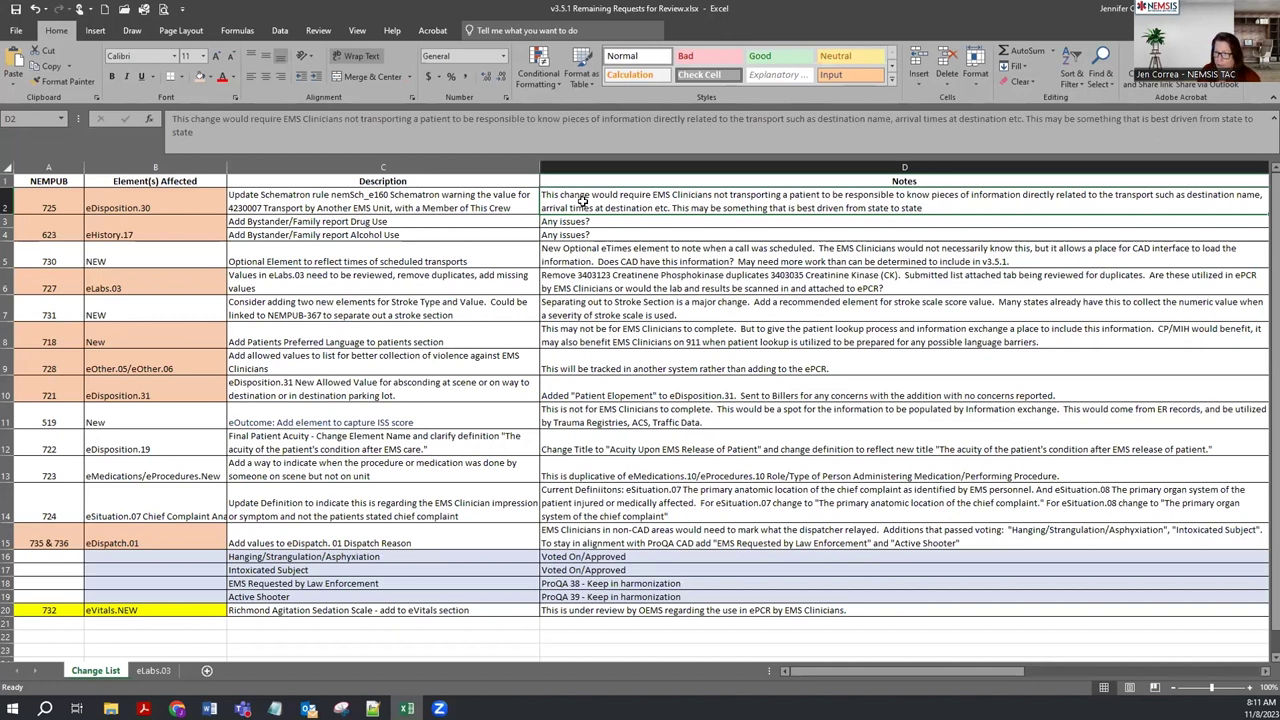
left_click(411, 198)
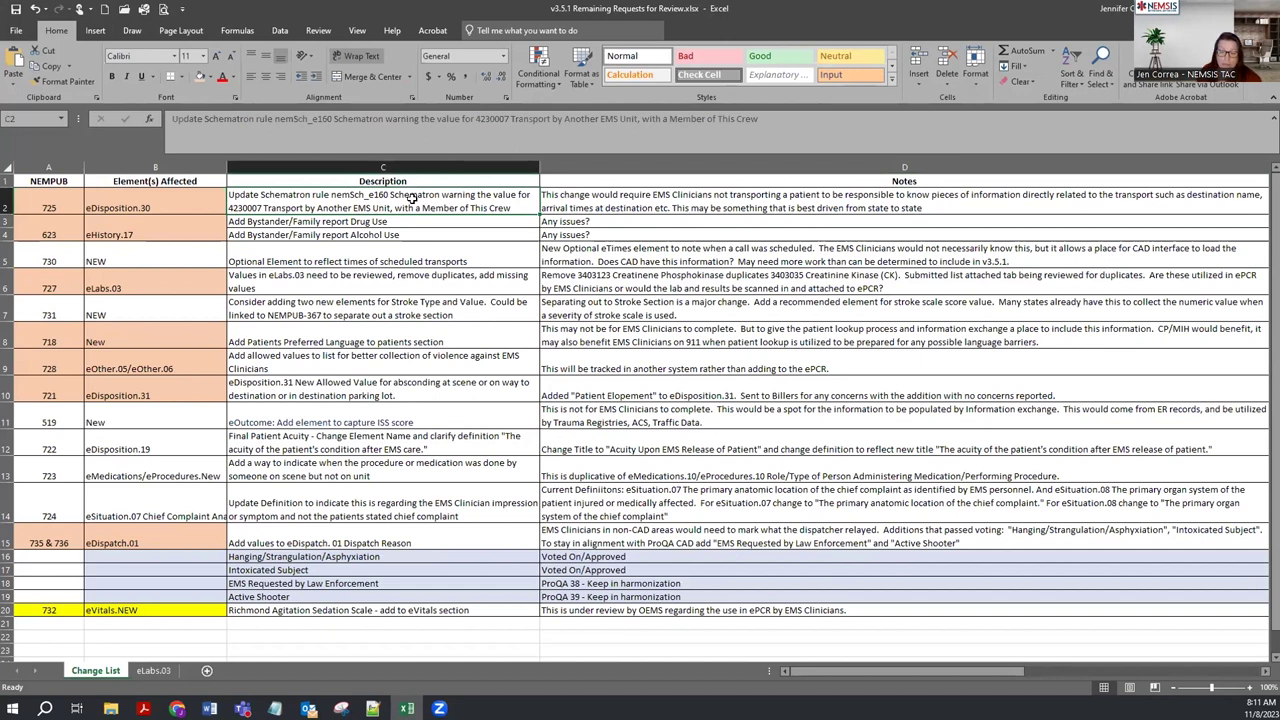
left_click(594, 196)
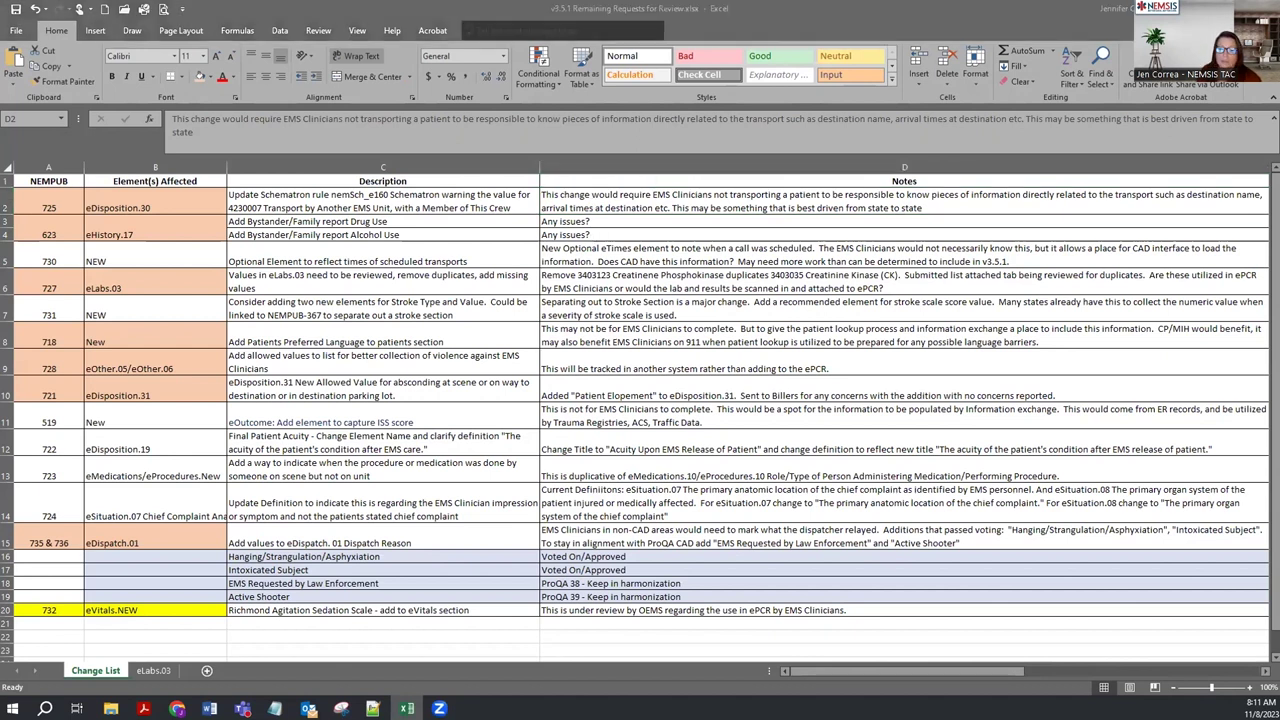
left_click(579, 203)
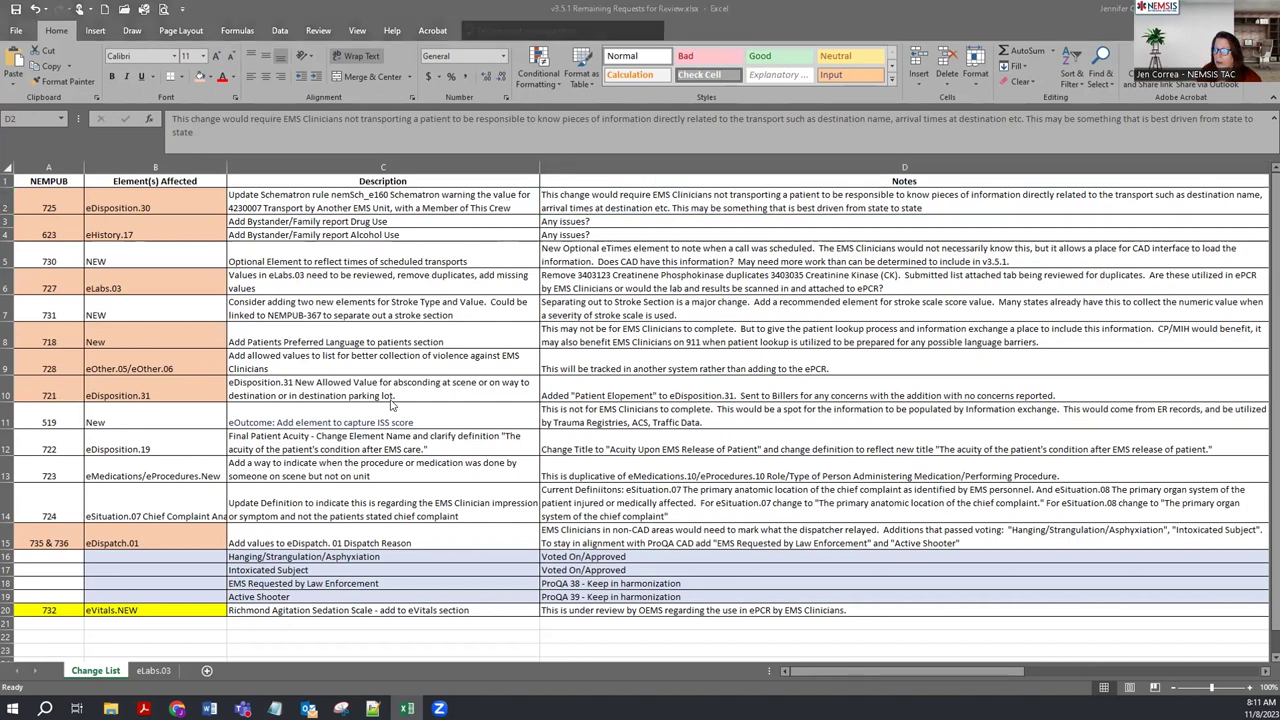
left_click(605, 197)
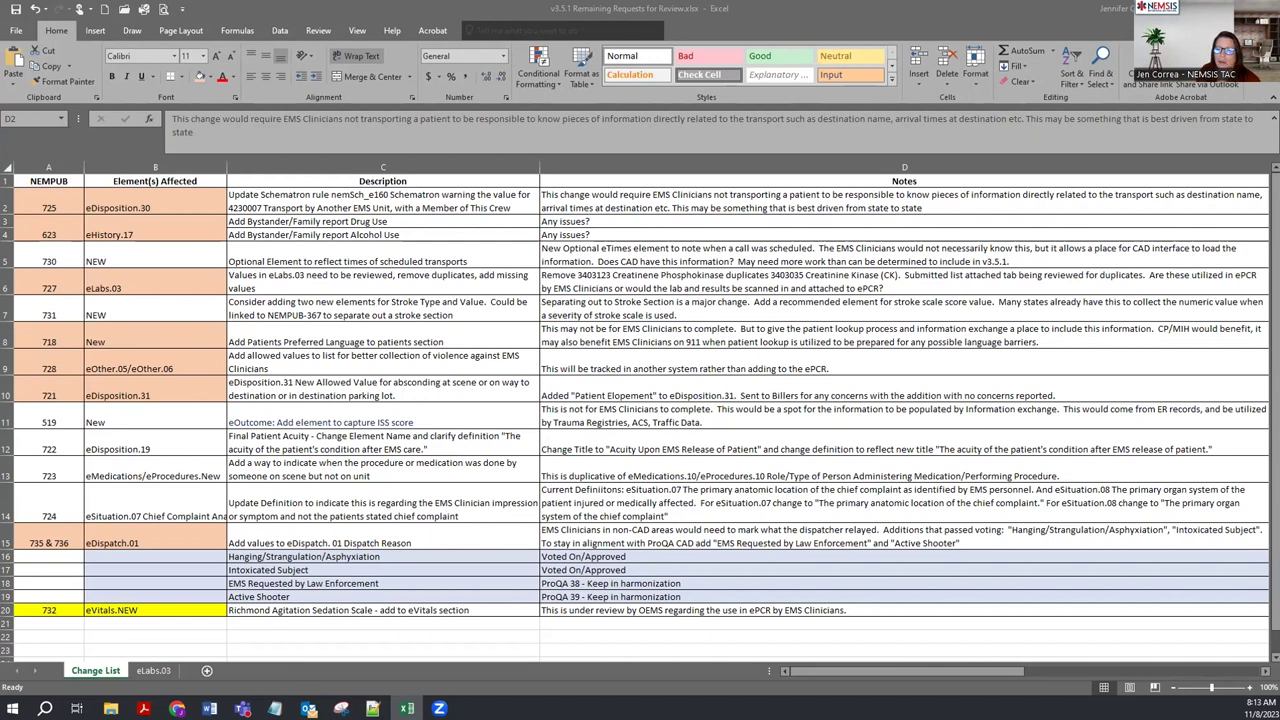
- End the eDisposition.30 request's note in D2 with a period and append "Not Moving the request forward"
left_click(659, 195)
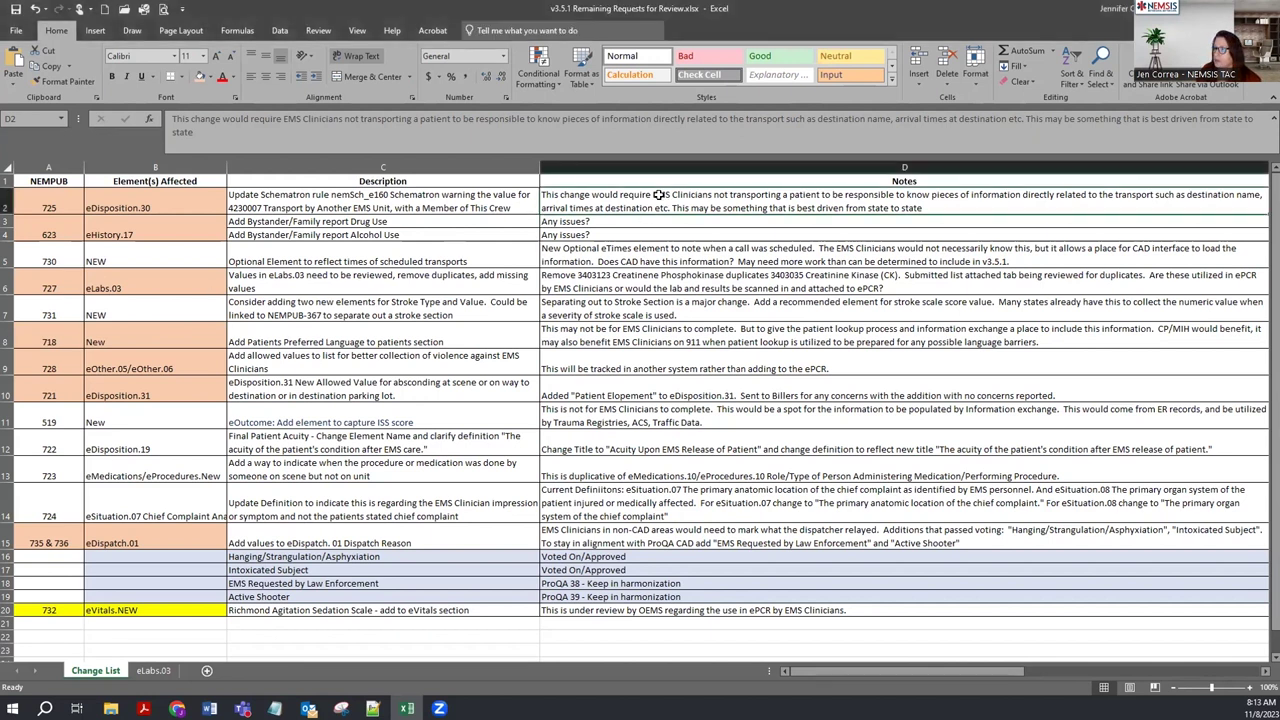
left_click(258, 125)
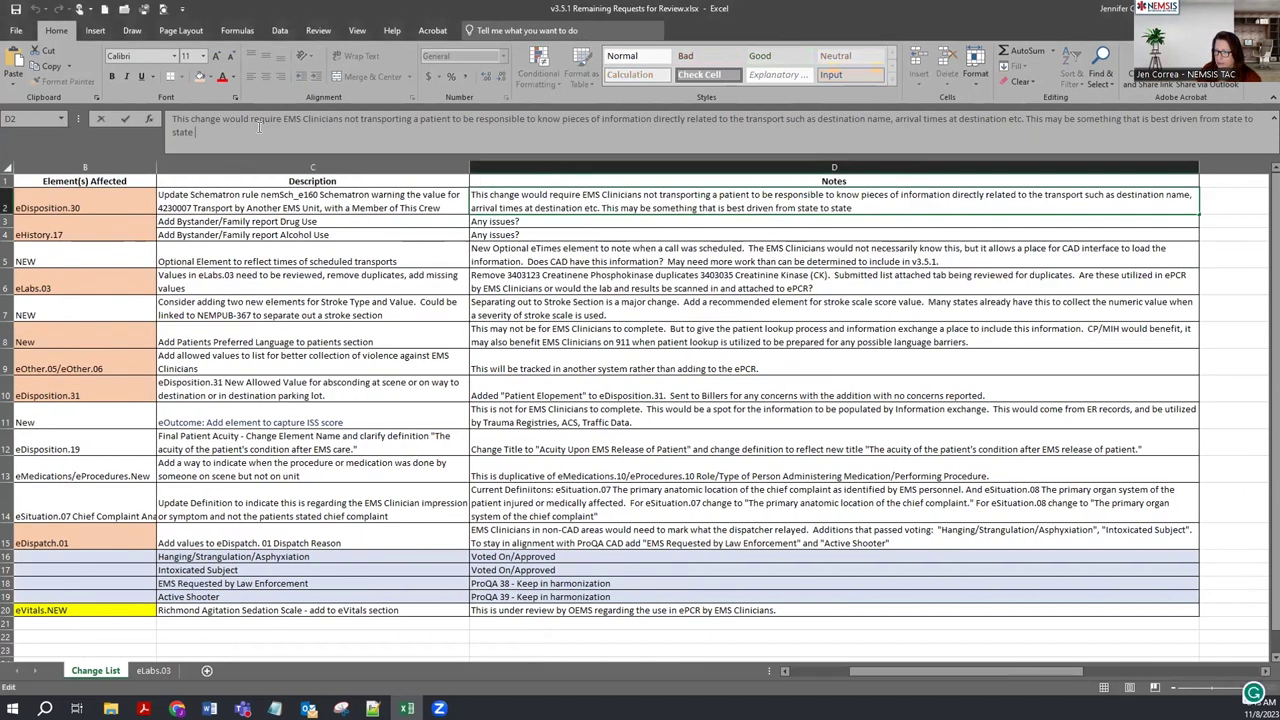
type(".")
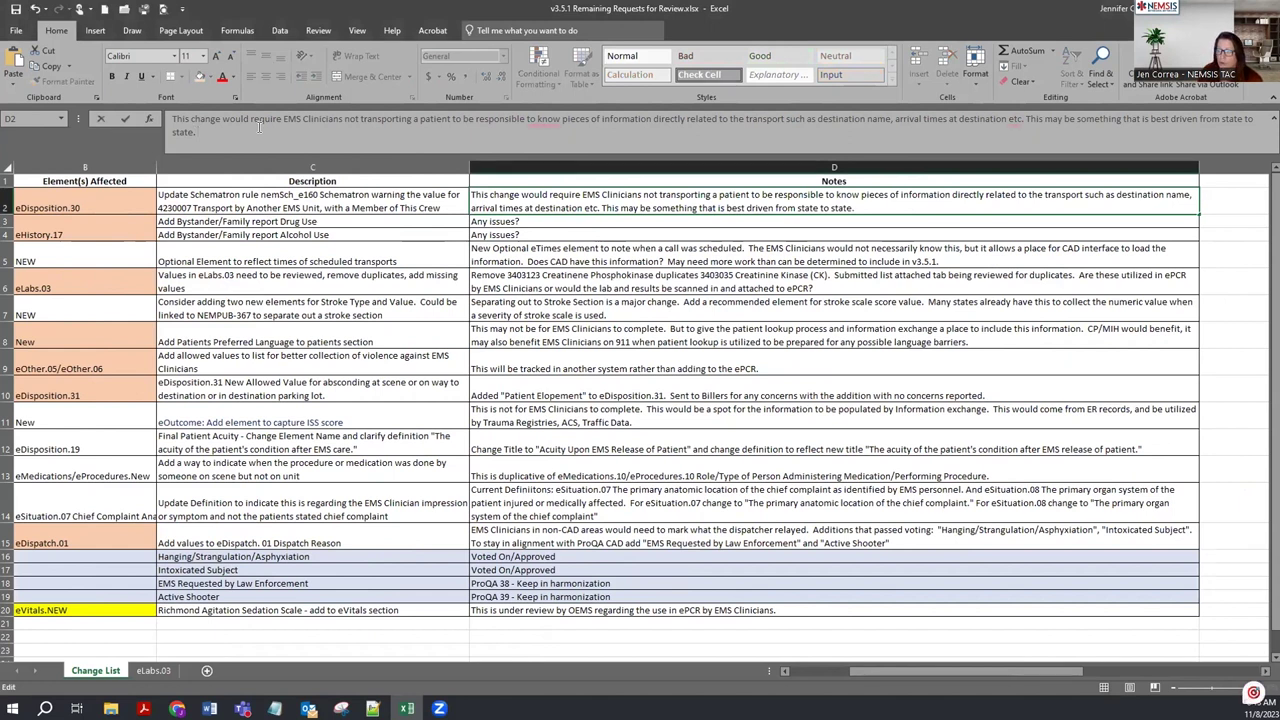
type(" Not")
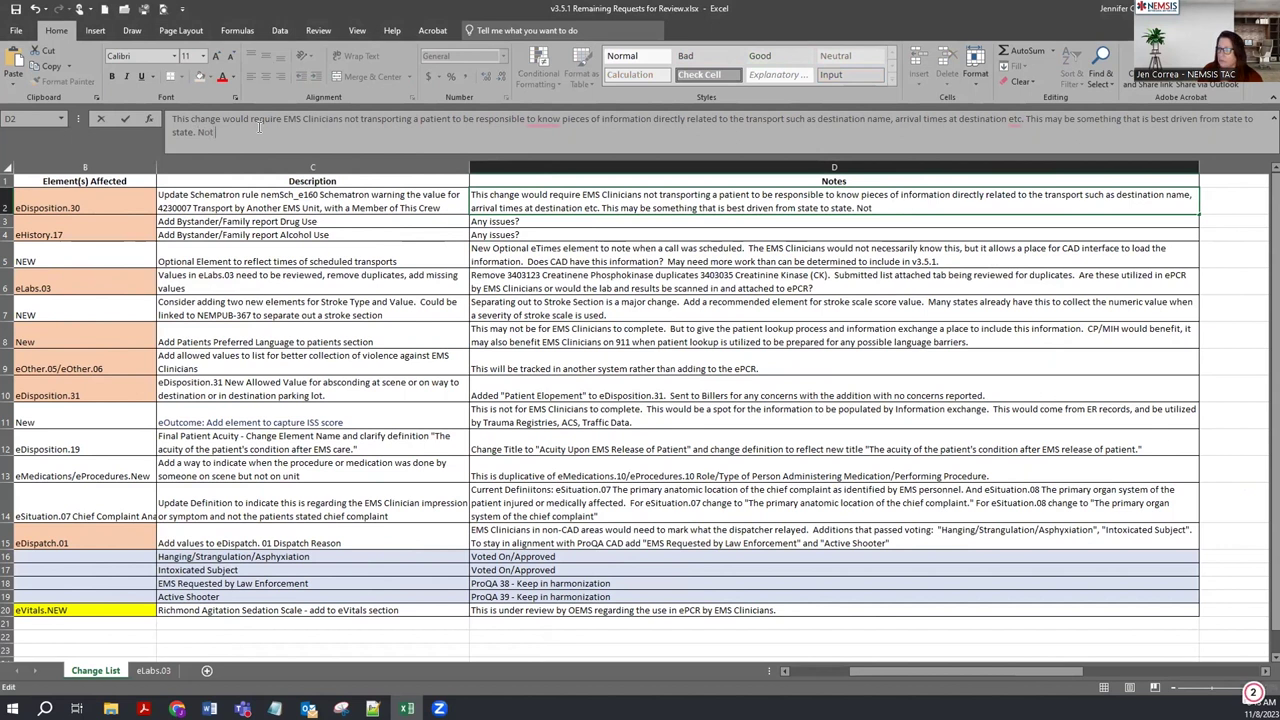
type(" Moving the requ")
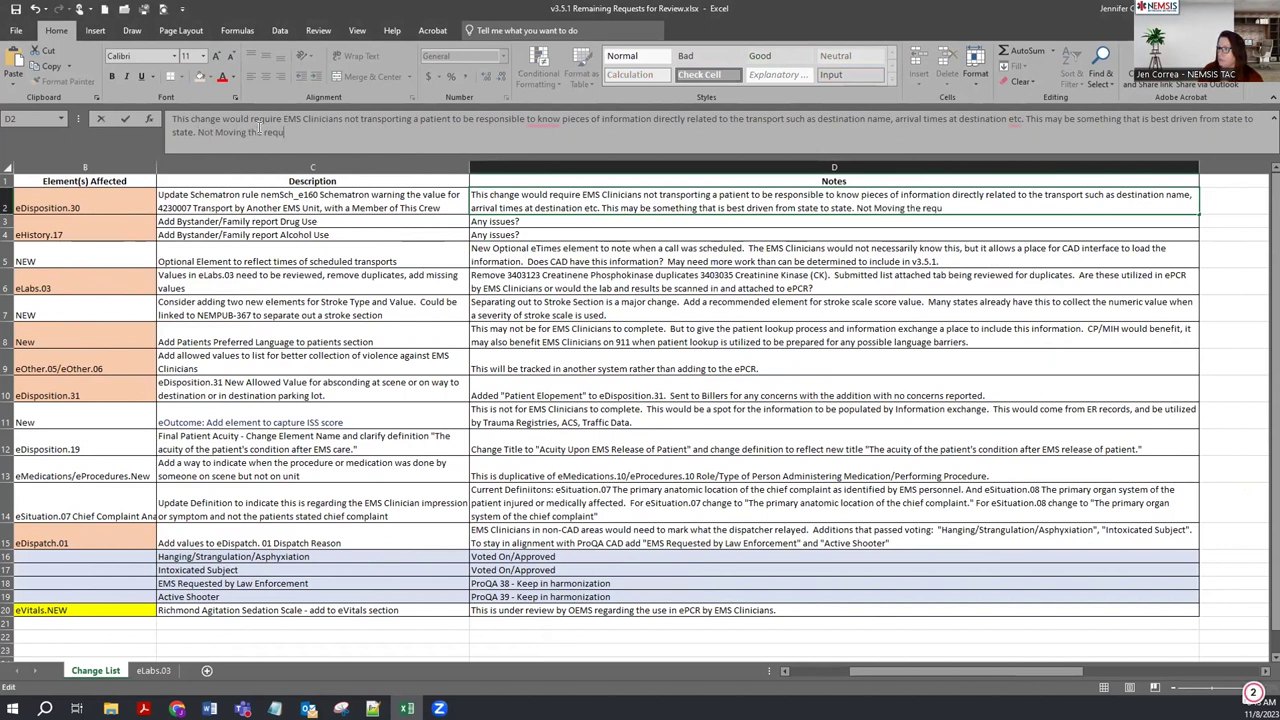
type("est forward")
key("Return")
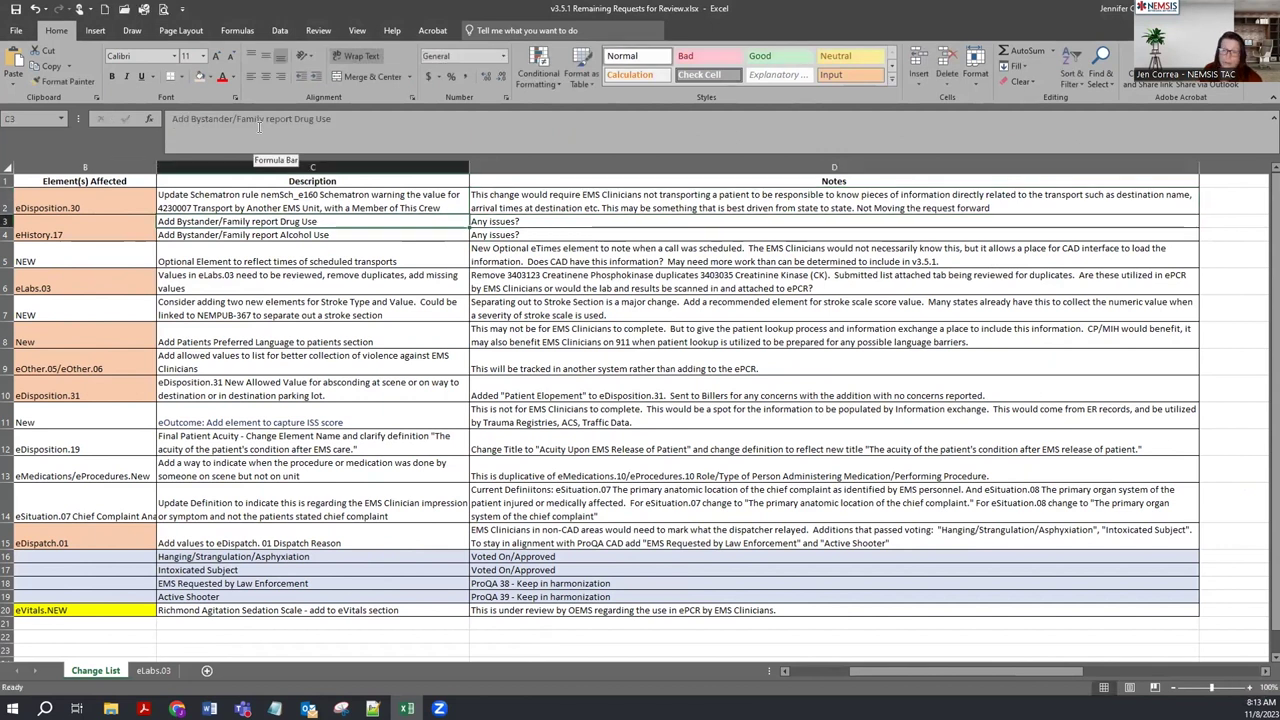
- Go over the eHistory.17 request, from its NEMPUB number to the Bystander/Family report Drug Use description
key("Home")
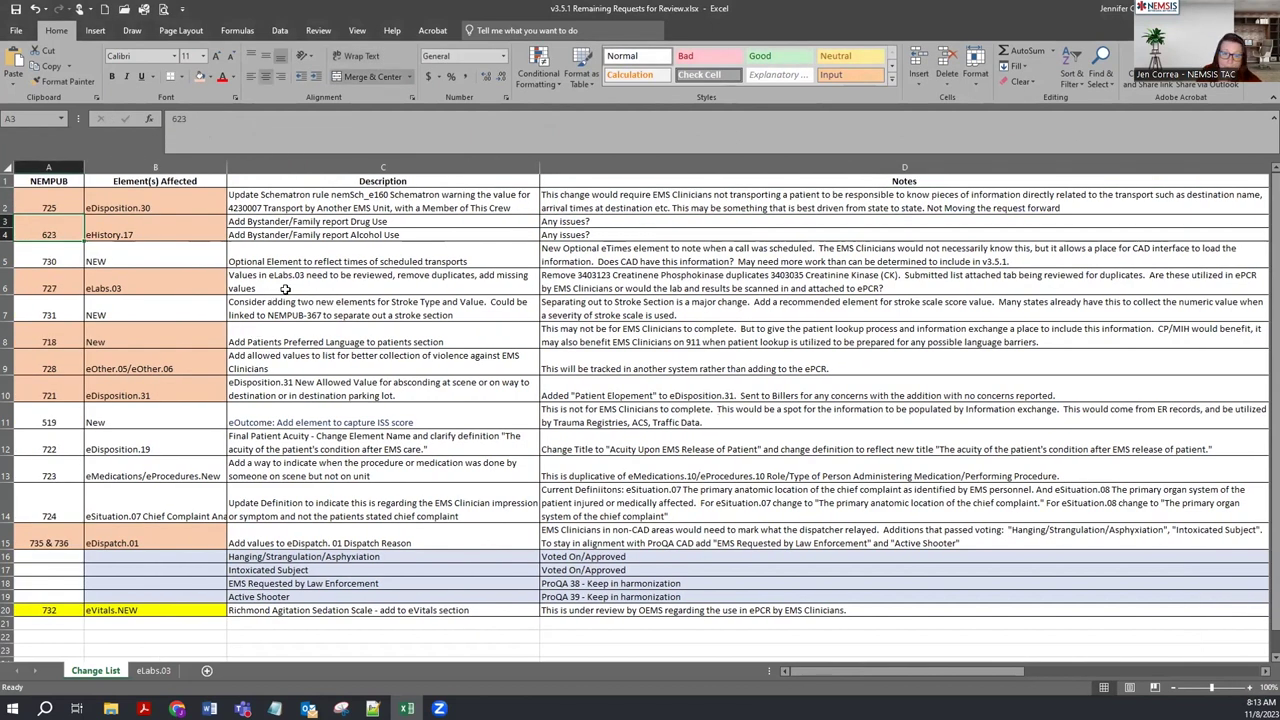
left_click(118, 228)
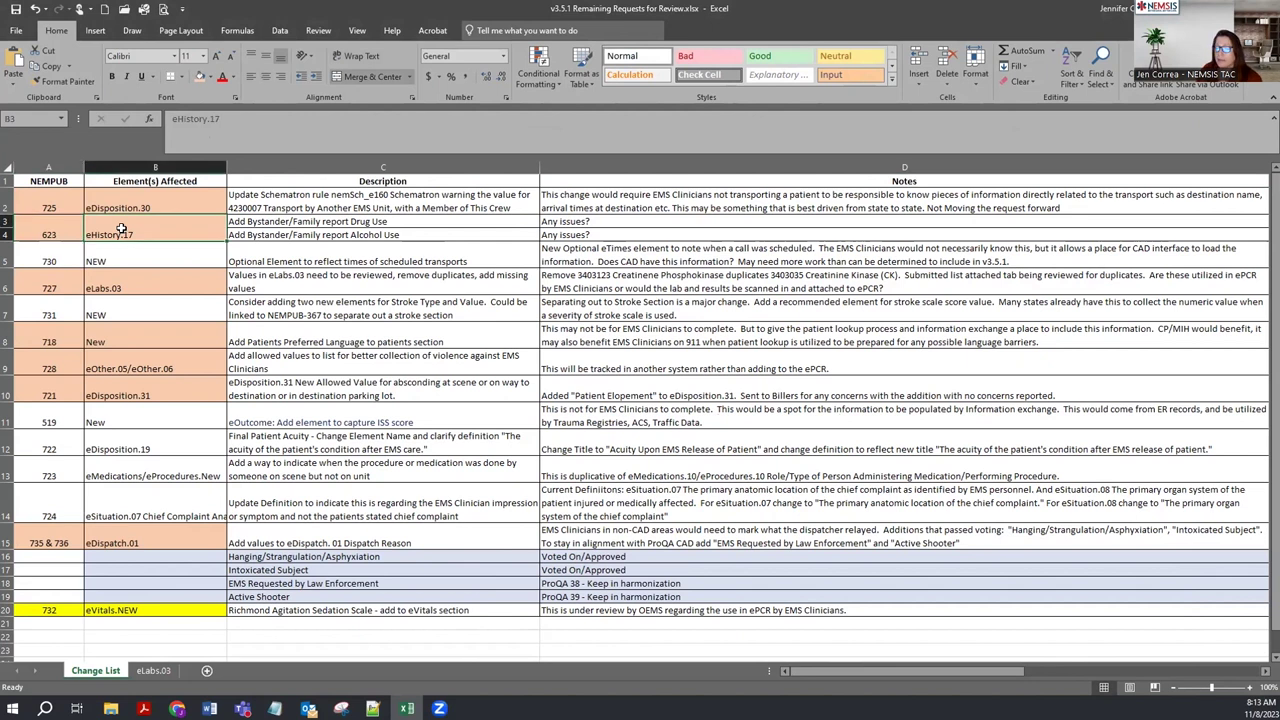
left_click(318, 222)
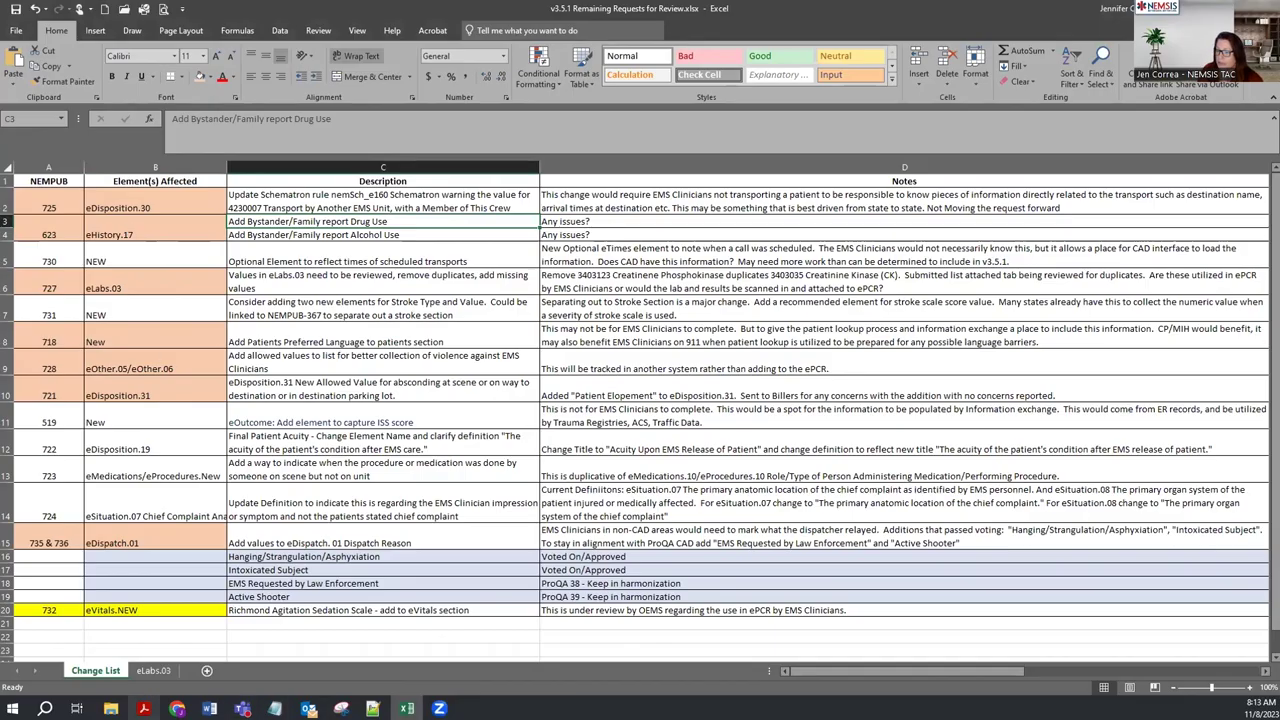
- Search the data dictionary PDF in Acrobat for eHistory.17 and view the code list on its definition page
left_click(143, 708)
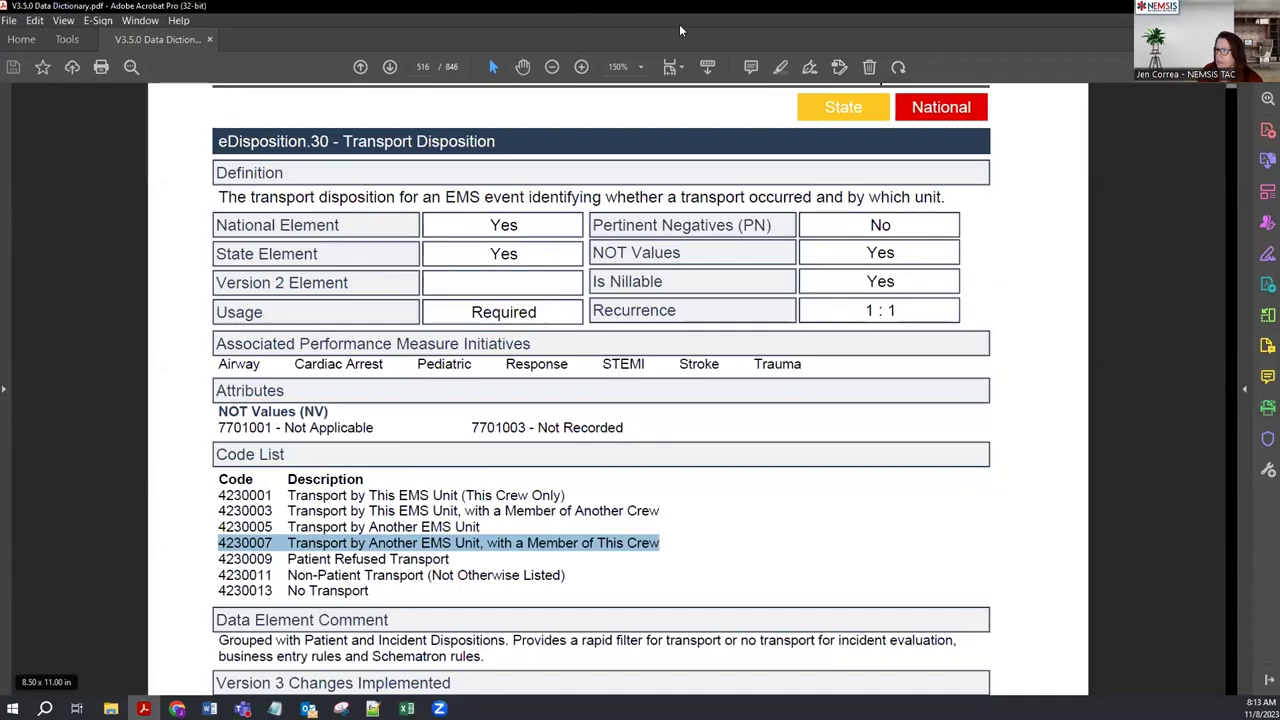
left_click(130, 67)
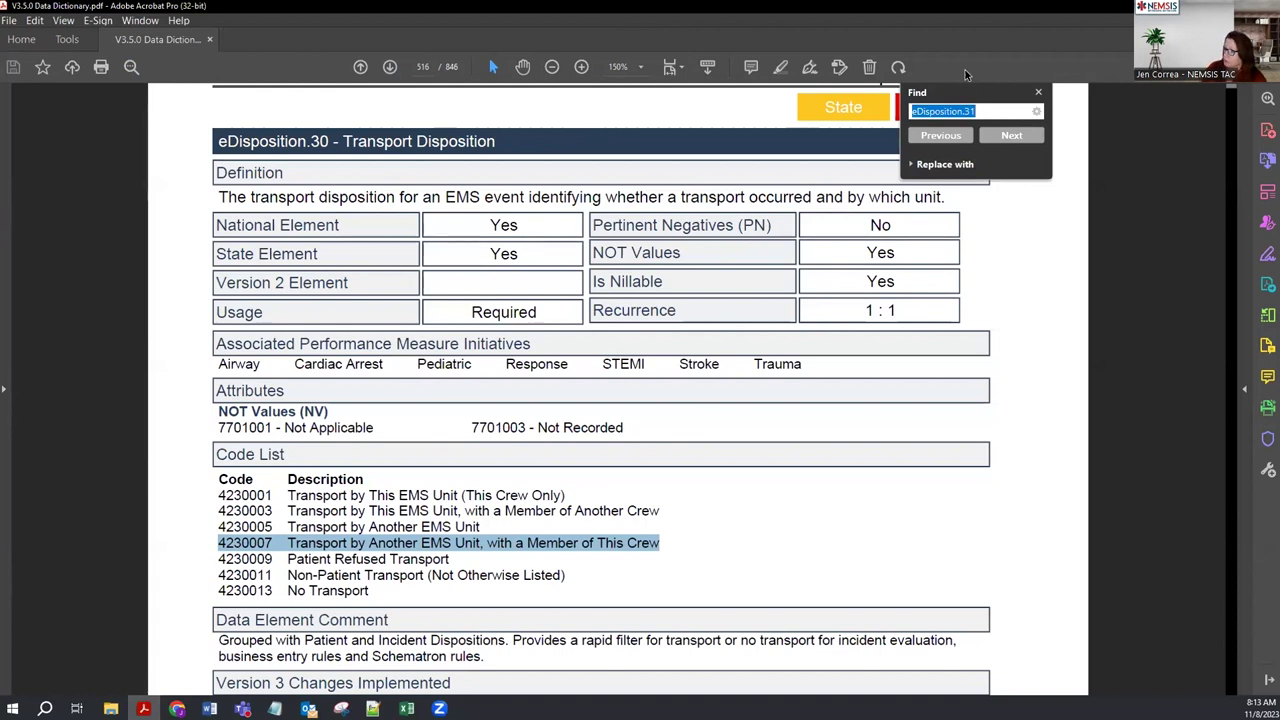
type("eHistory.17")
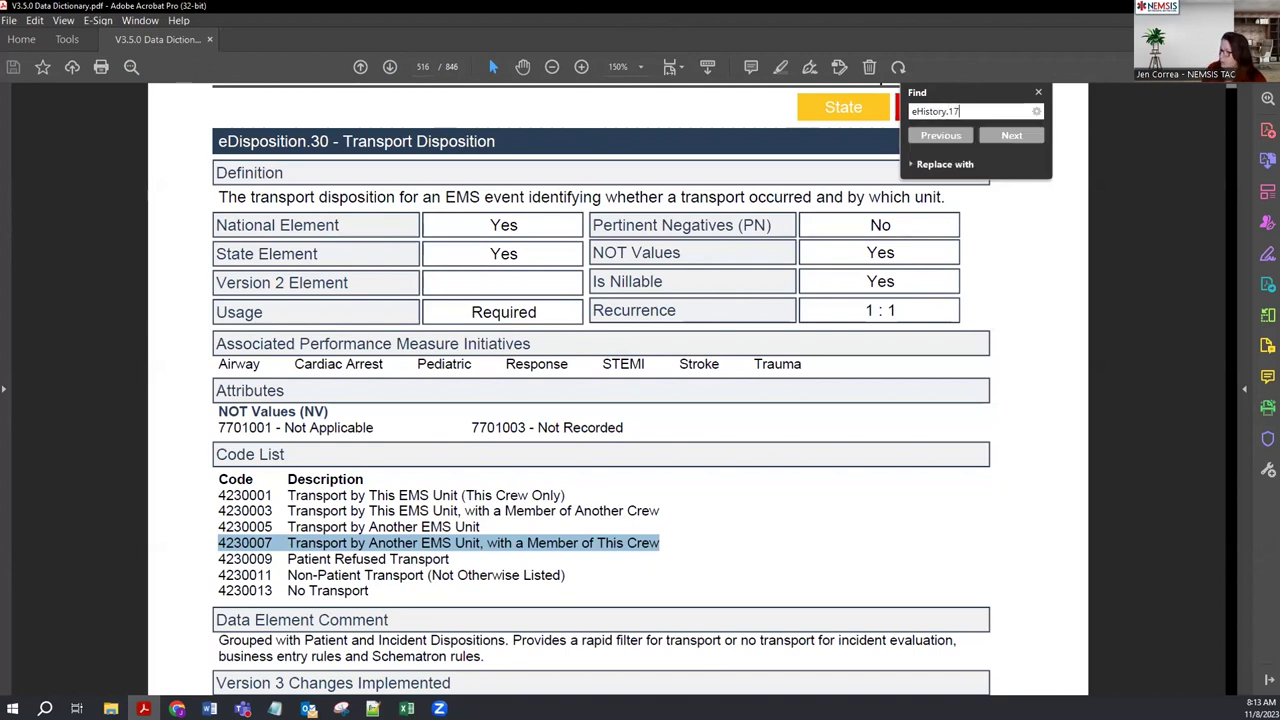
key("Return")
key("Return")
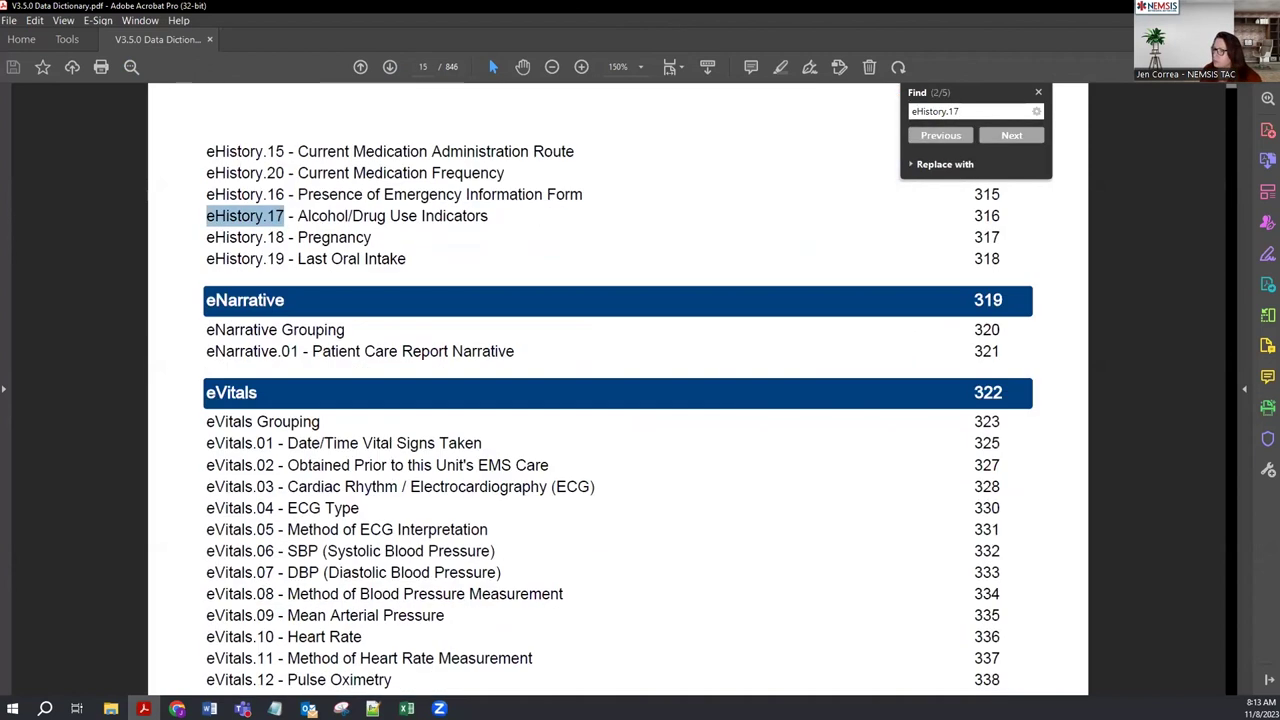
key("Return")
key("Return")
scroll(463, 376, "down", 1)
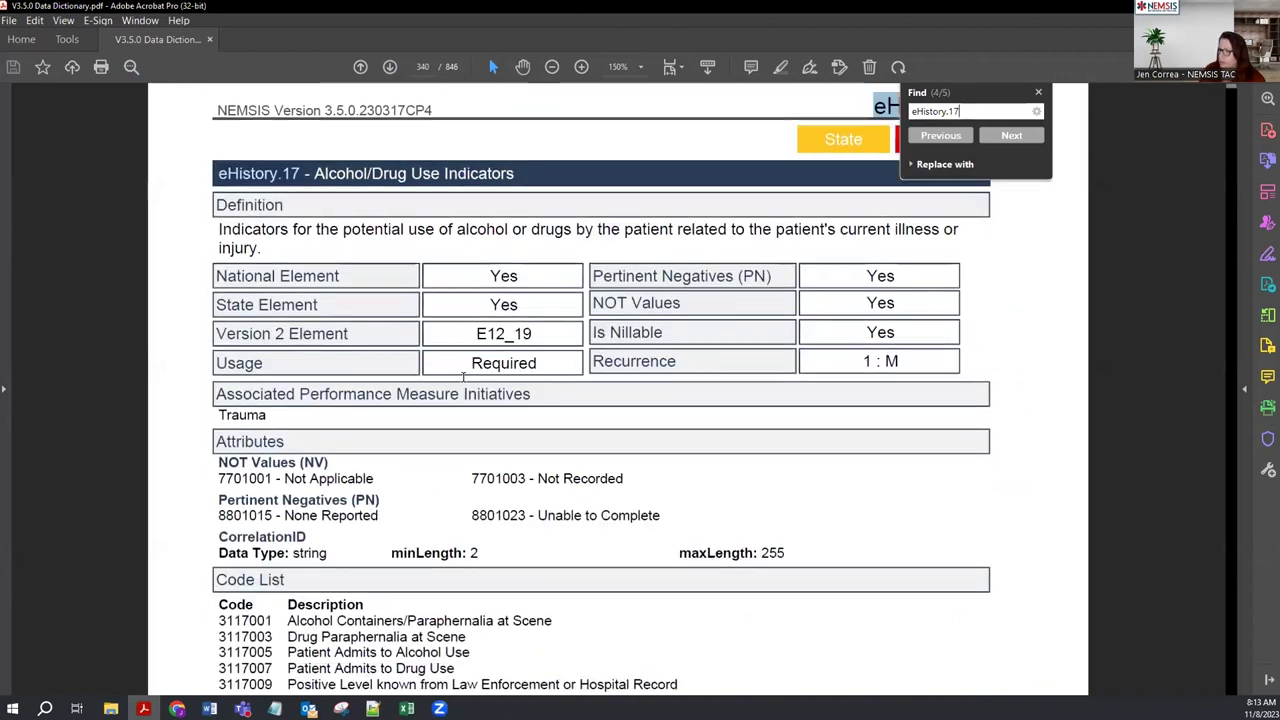
scroll(532, 370, "down", 3)
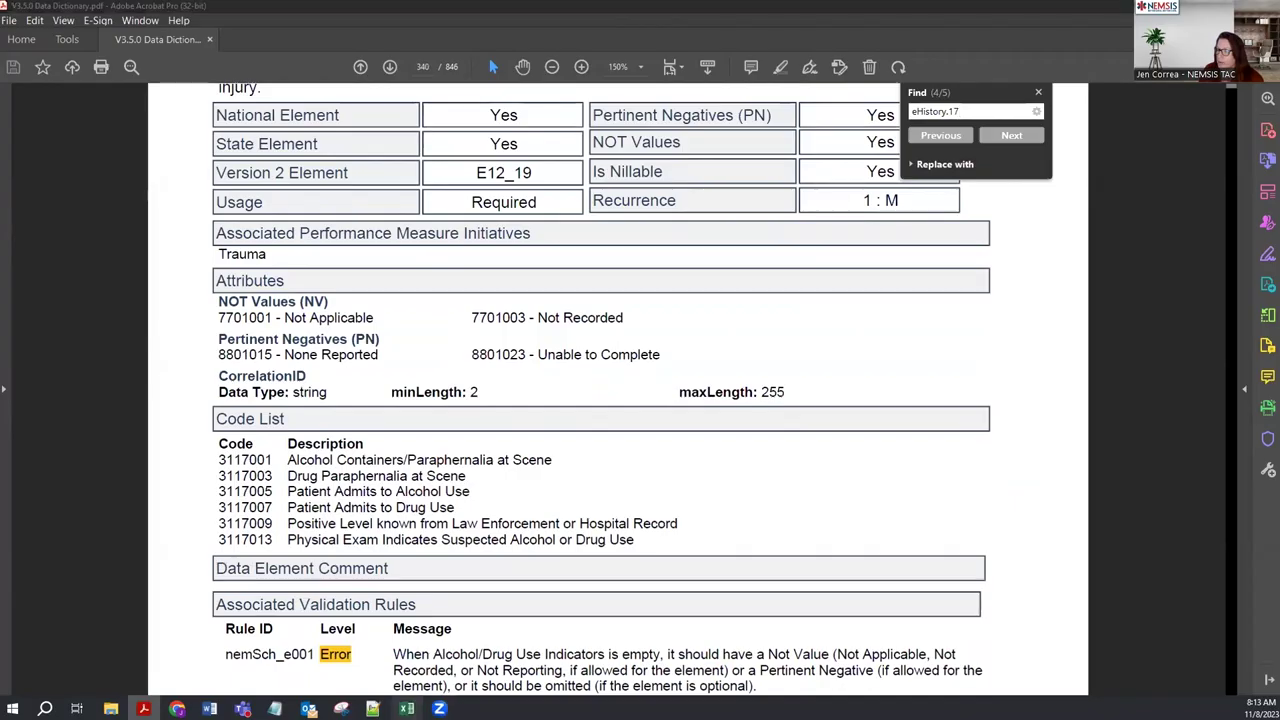
- Return to the Excel change list and check the proposed Bystander/Family report Drug Use and Alcohol Use values
key("alt+Tab")
left_click(300, 222)
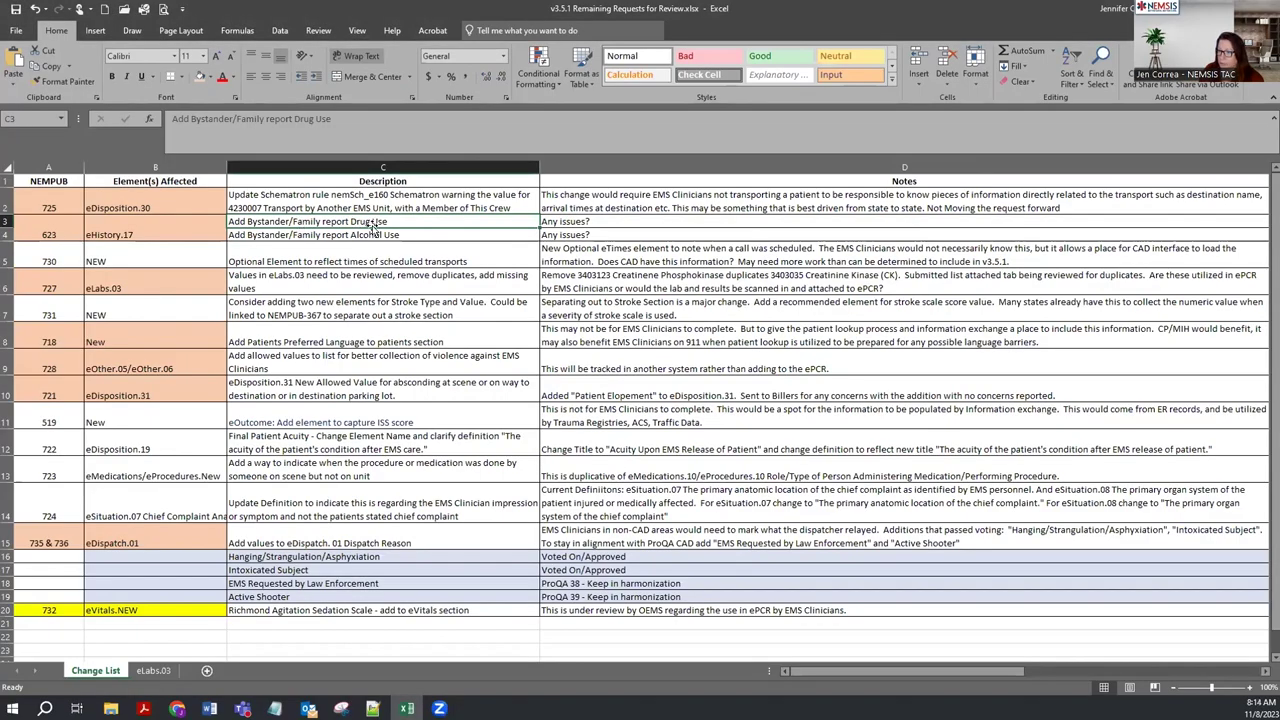
left_click(316, 235)
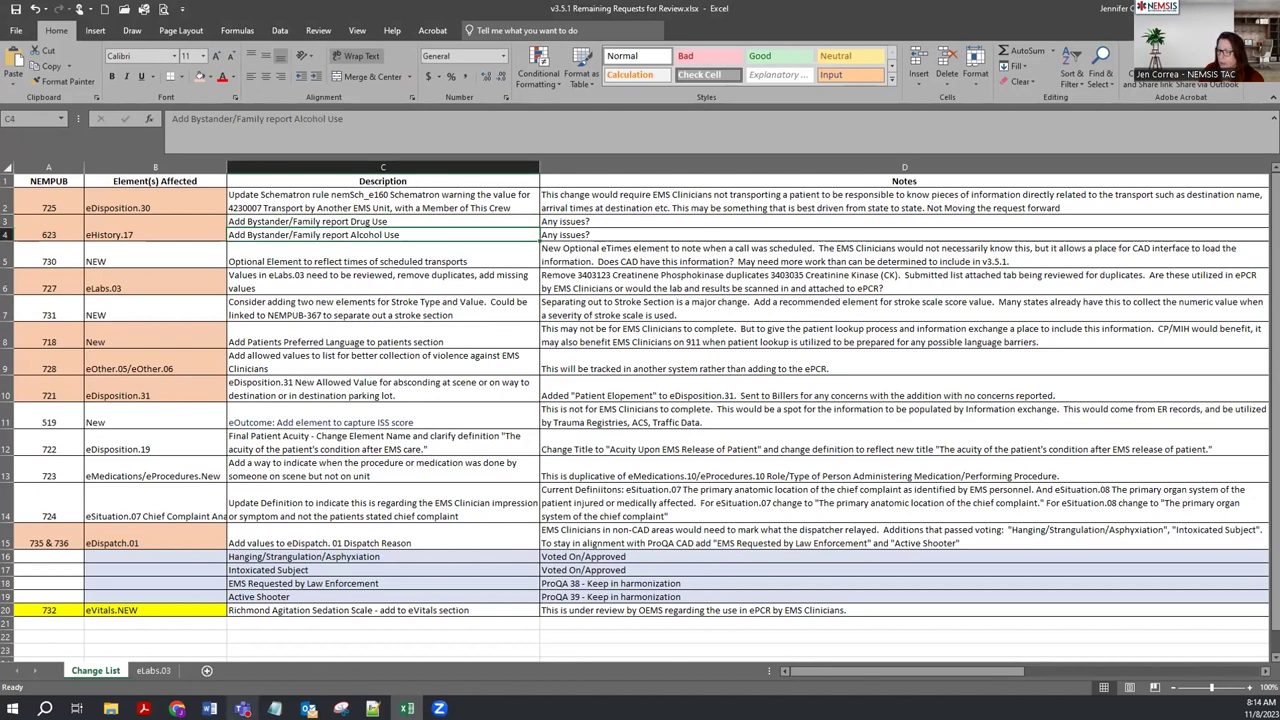
- Highlight the Patient Admits to Alcohol Use and Drug Use values in the Acrobat dictionary for comparison, and return to the Excel change list
left_click(143, 709)
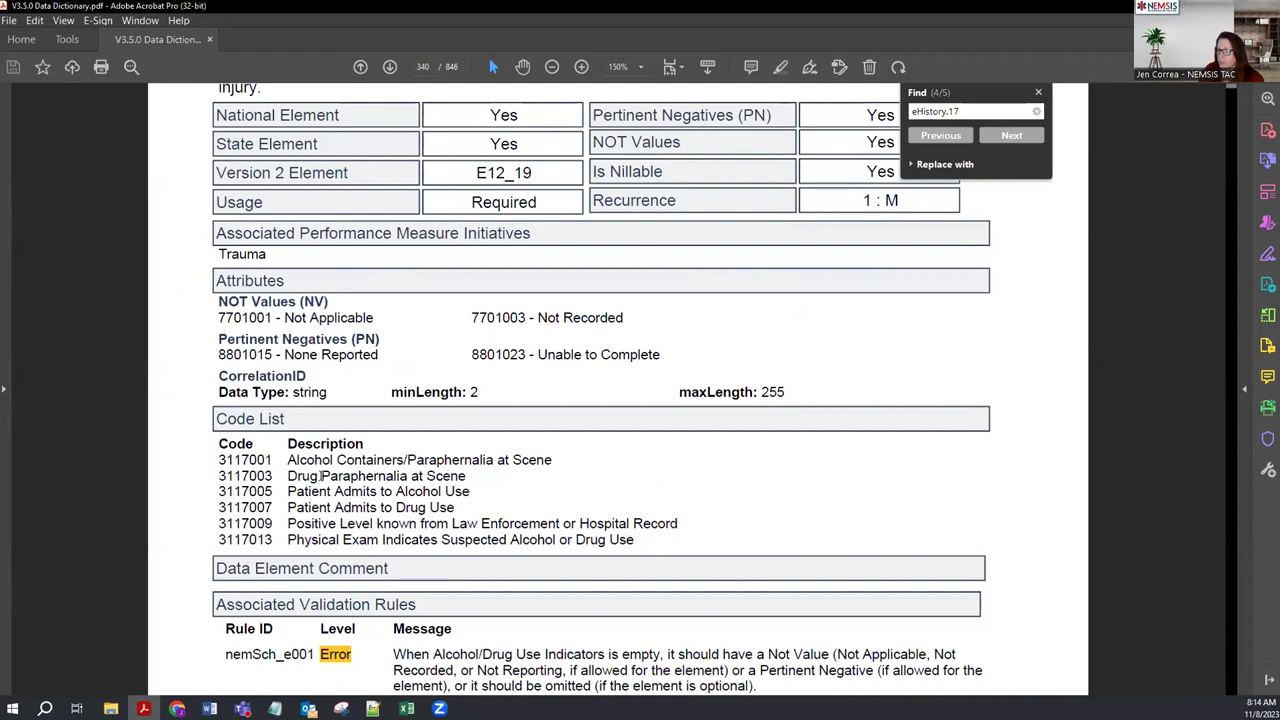
left_click_drag(287, 491, 455, 507)
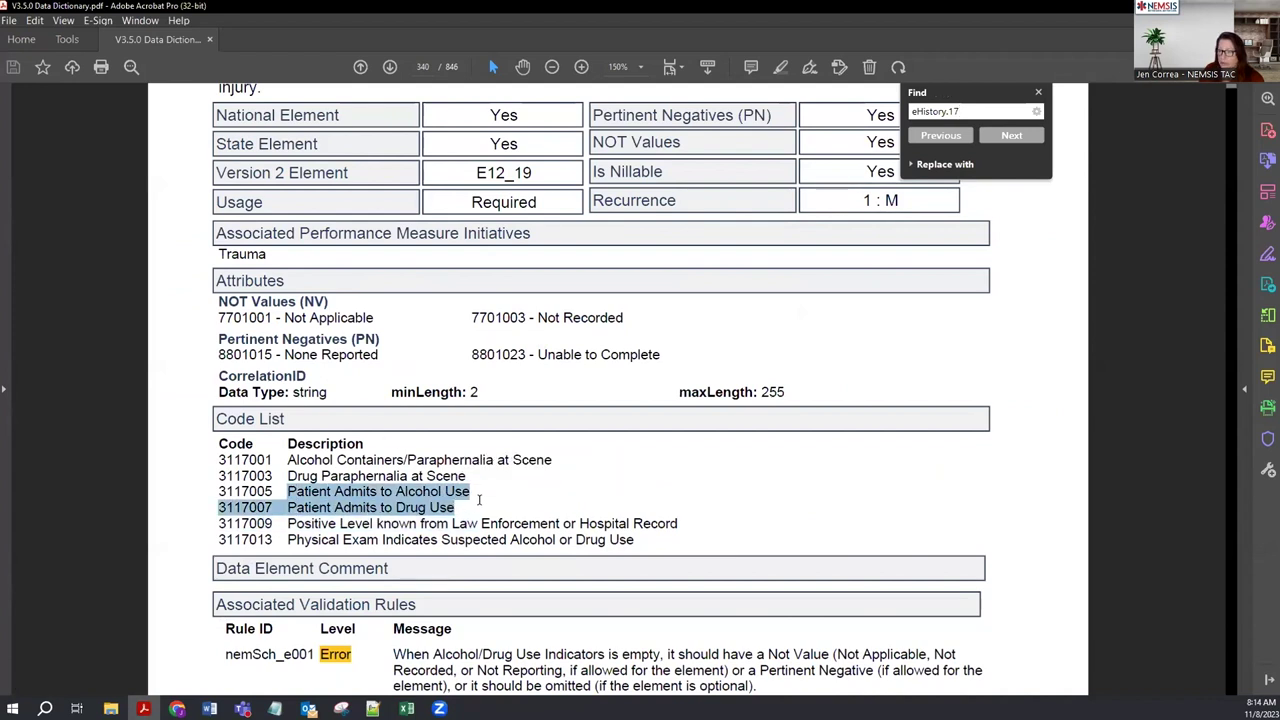
left_click(479, 500)
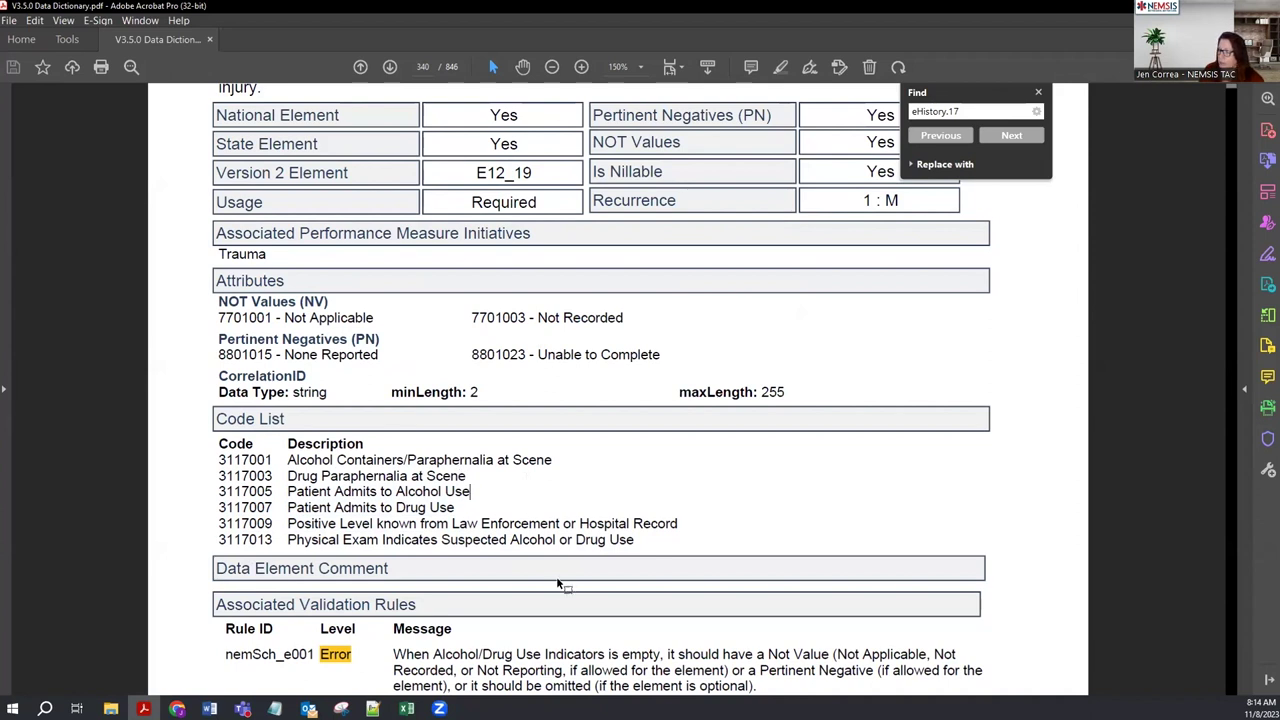
key("alt+Tab")
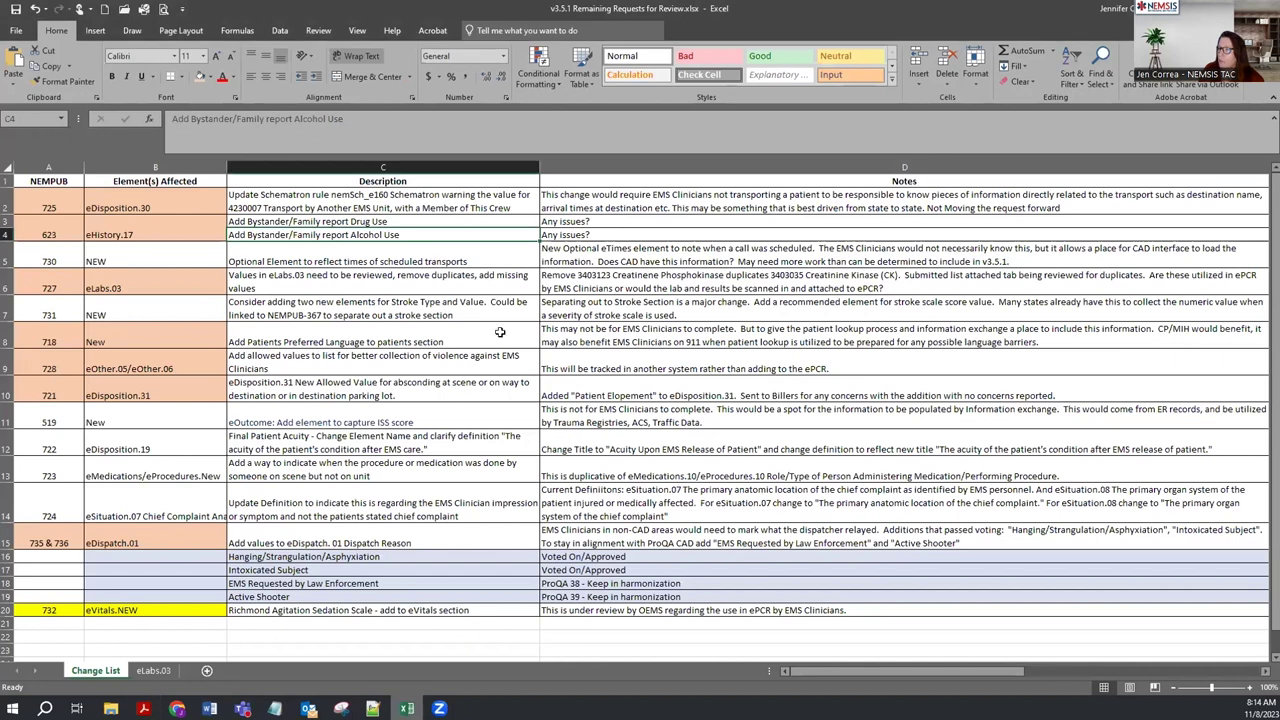
- Append "Moving" to the notes of both the Bystander/Family report Drug Use and Alcohol Use requests
left_click(574, 221)
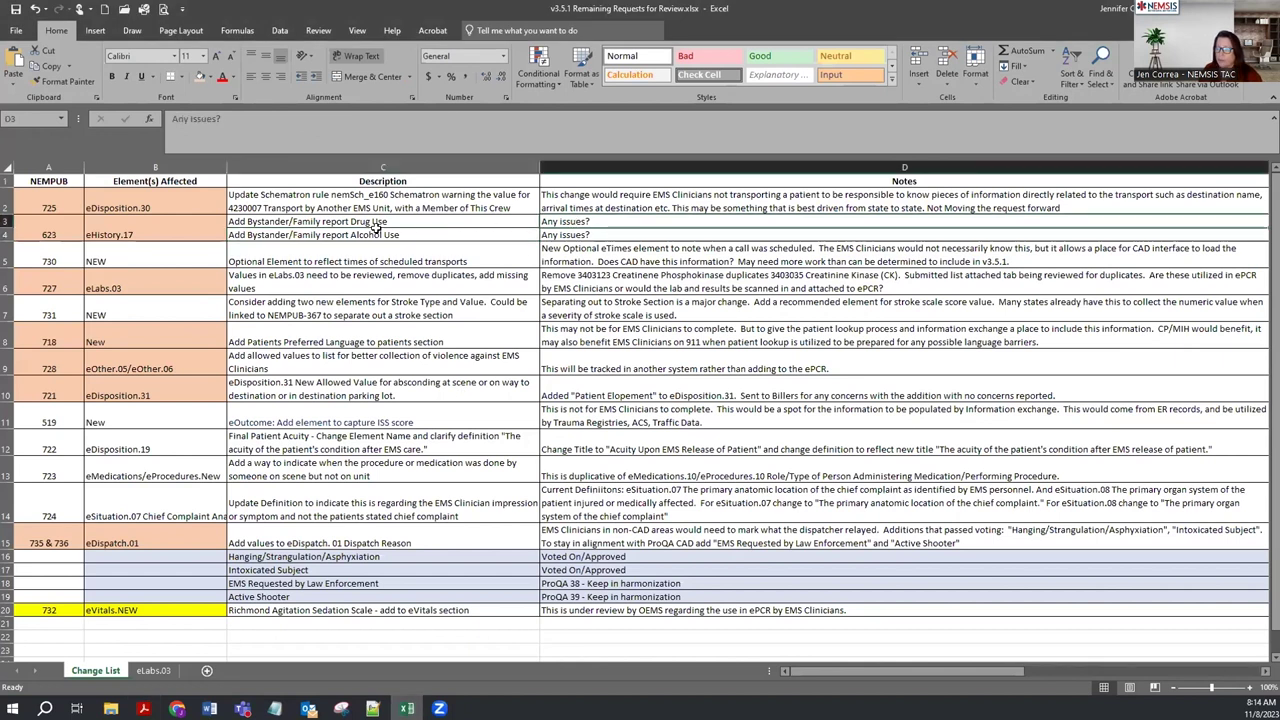
left_click(337, 222)
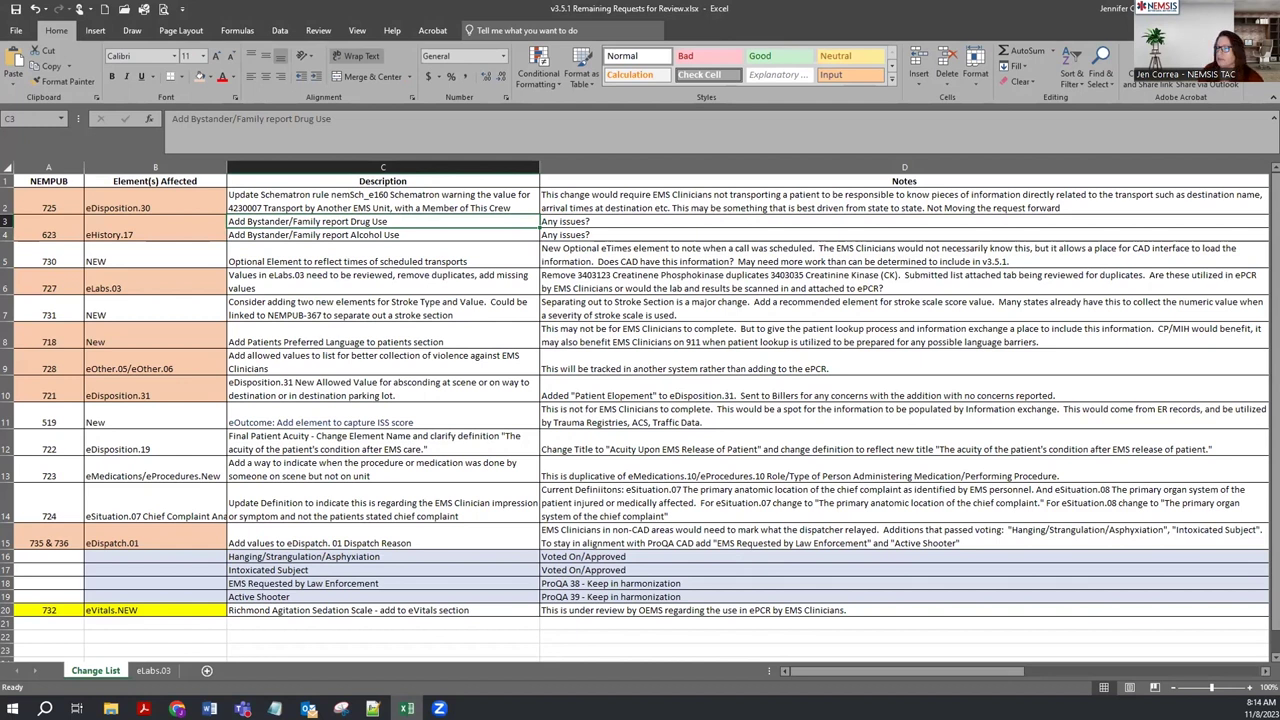
left_click(612, 219)
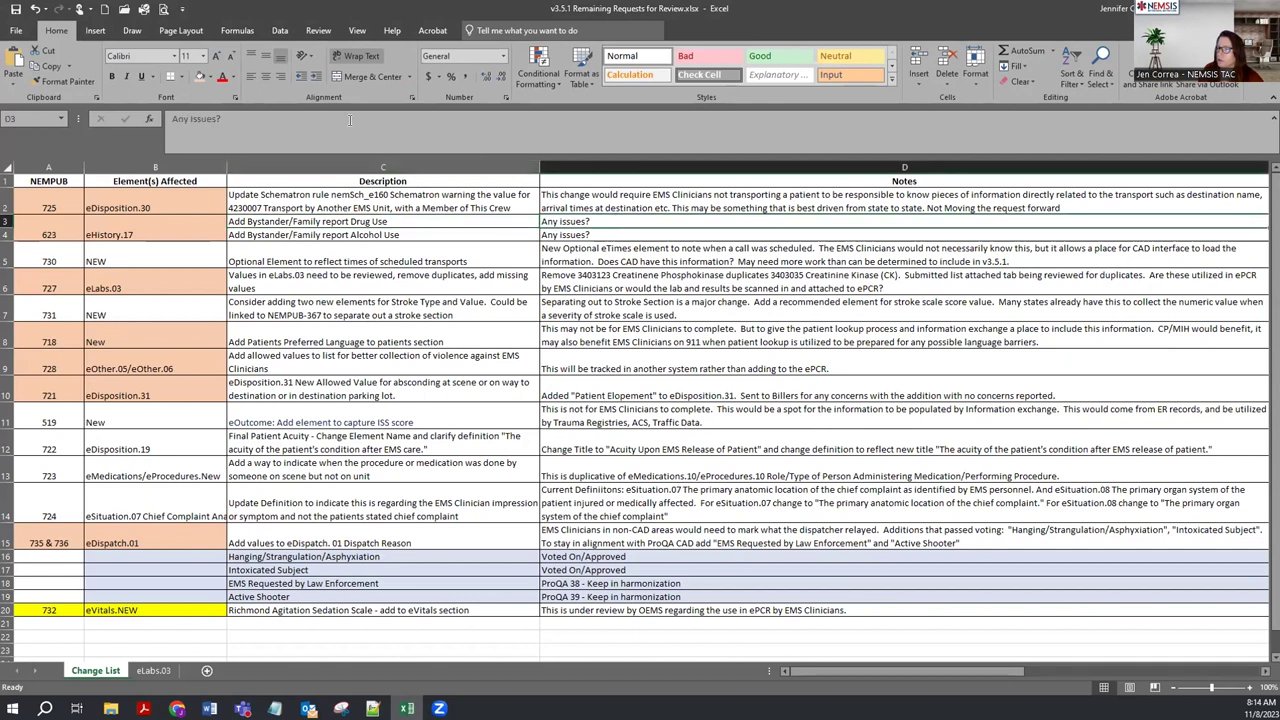
left_click(349, 119)
type("Moving")
key("Return")
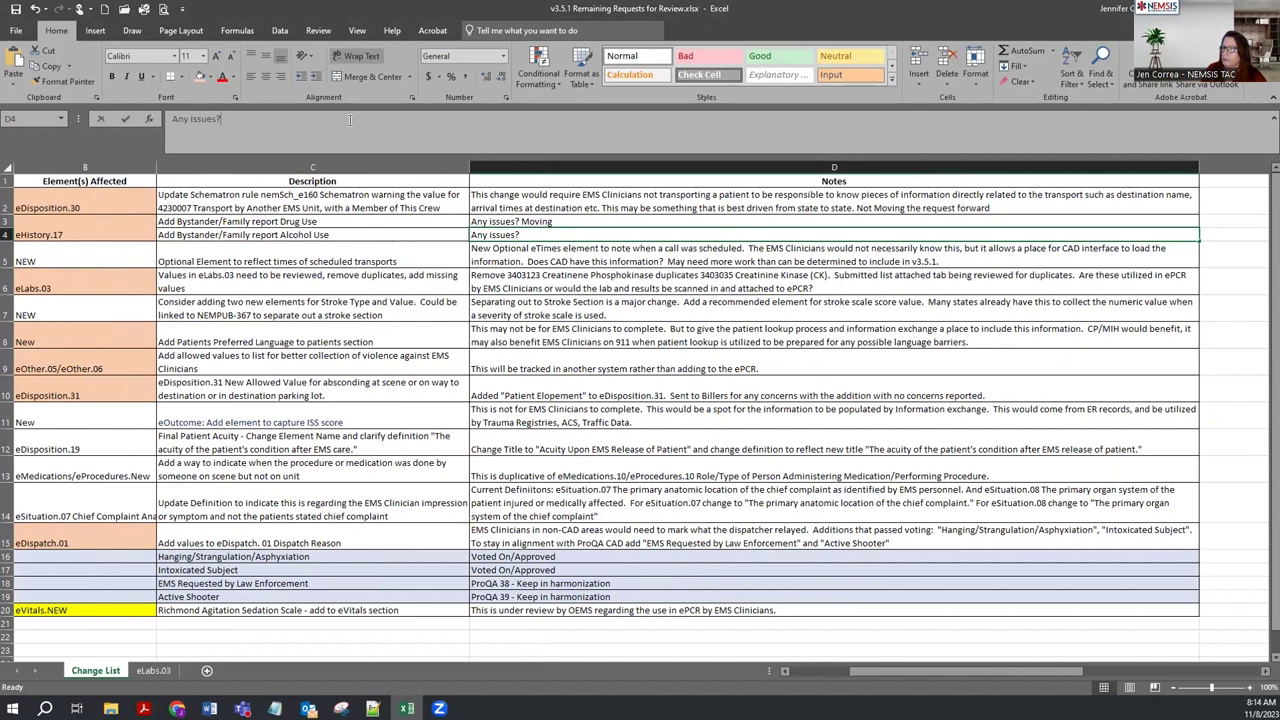
left_click(349, 119)
type("Moving")
key("Return")
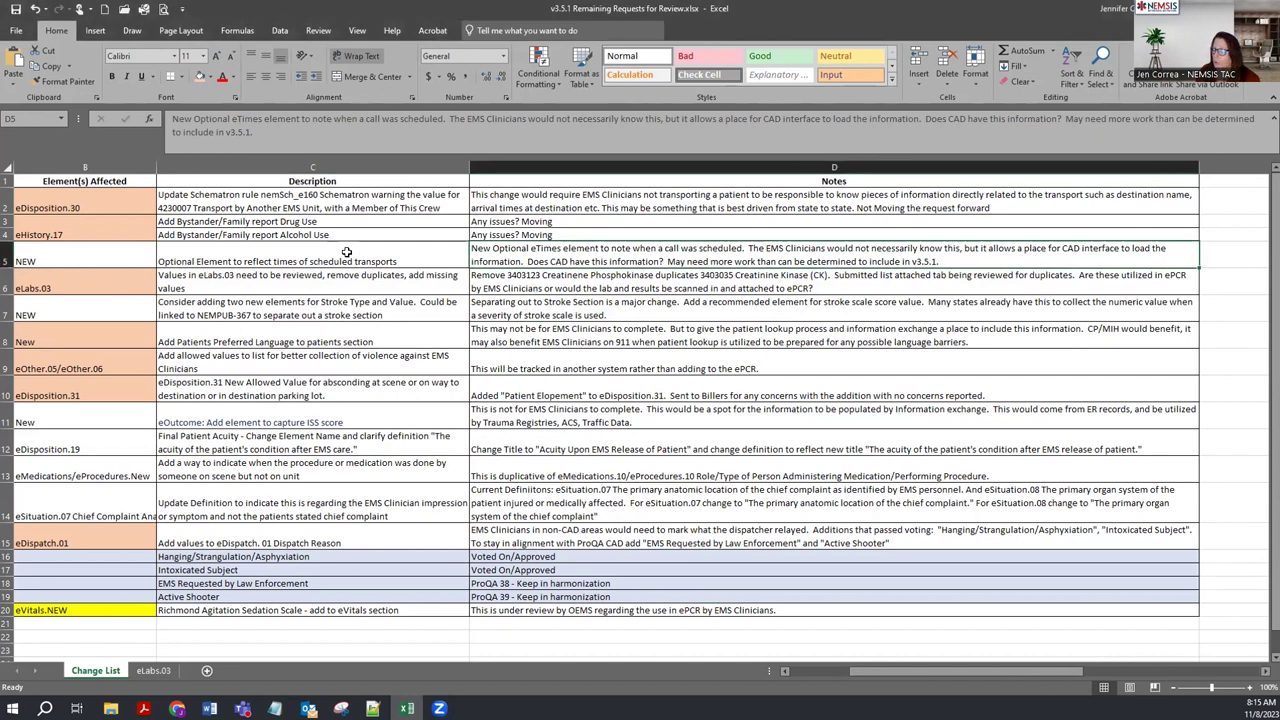
- Go over request 730 for an optional element reflecting scheduled transport times, from its NEMPUB number to its notes
left_click(346, 252)
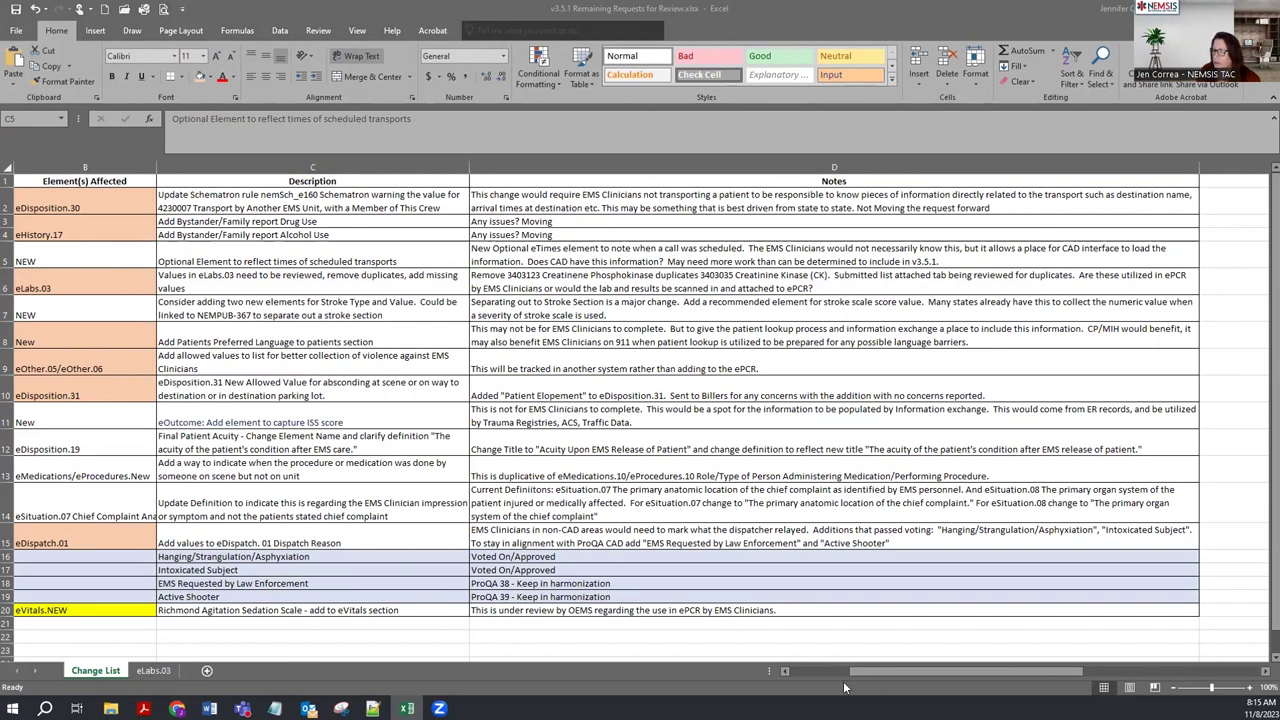
left_click(807, 668)
left_click(807, 668)
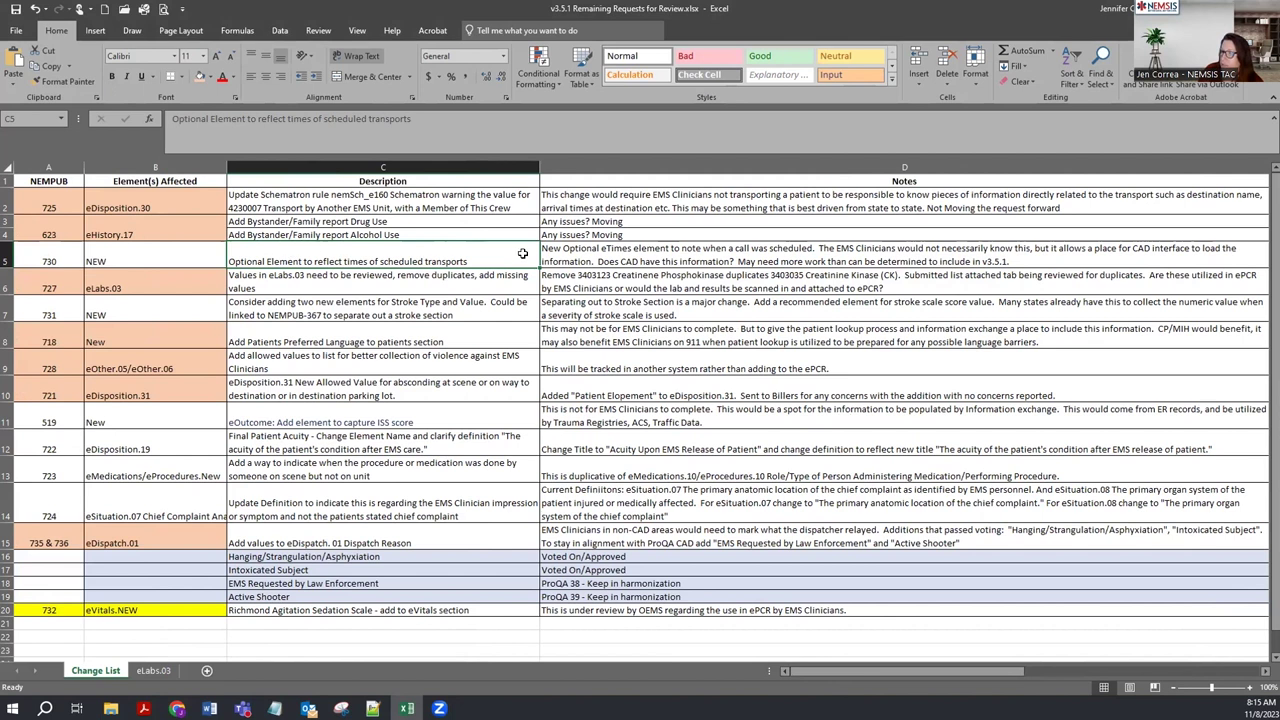
left_click(600, 246)
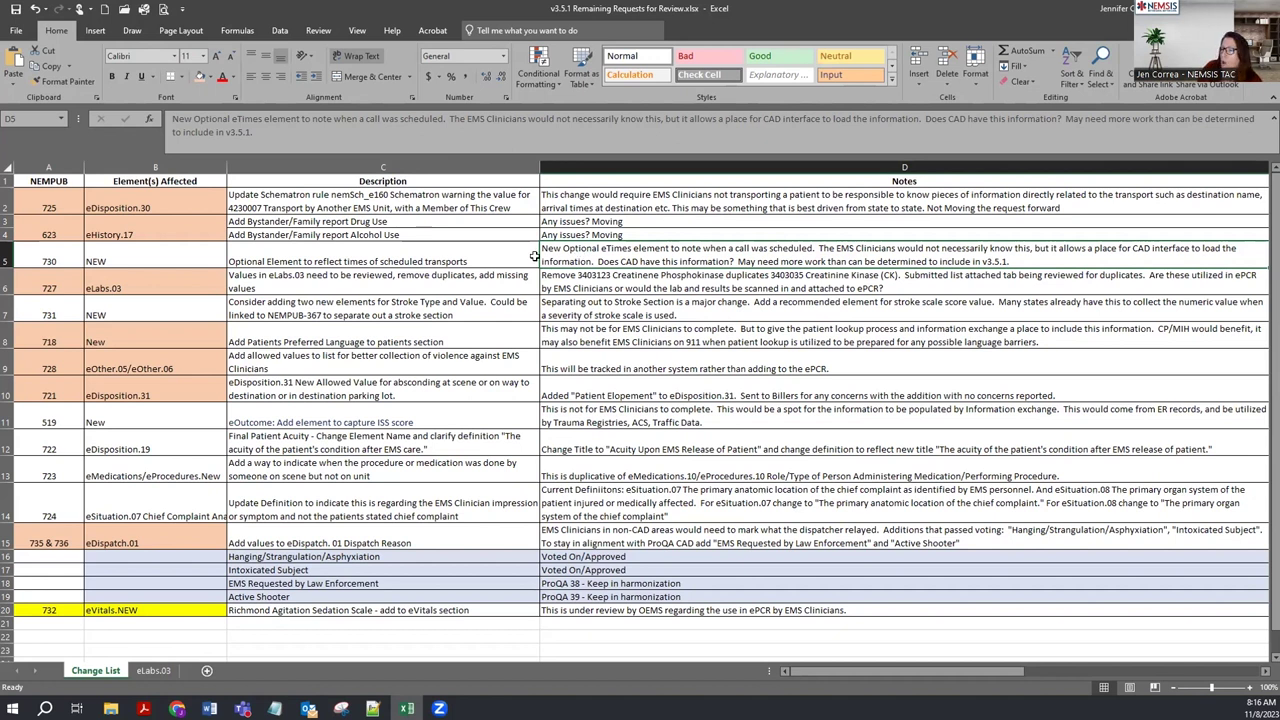
left_click_drag(53, 251, 592, 250)
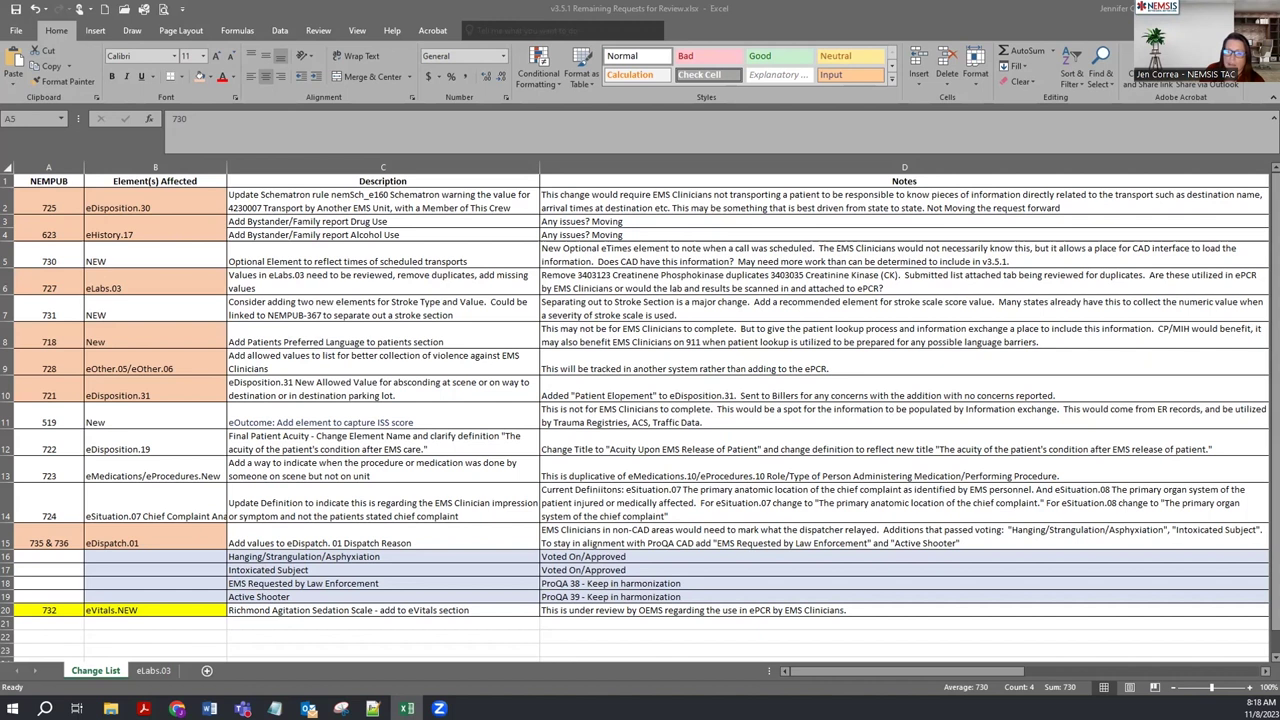
left_click(50, 257)
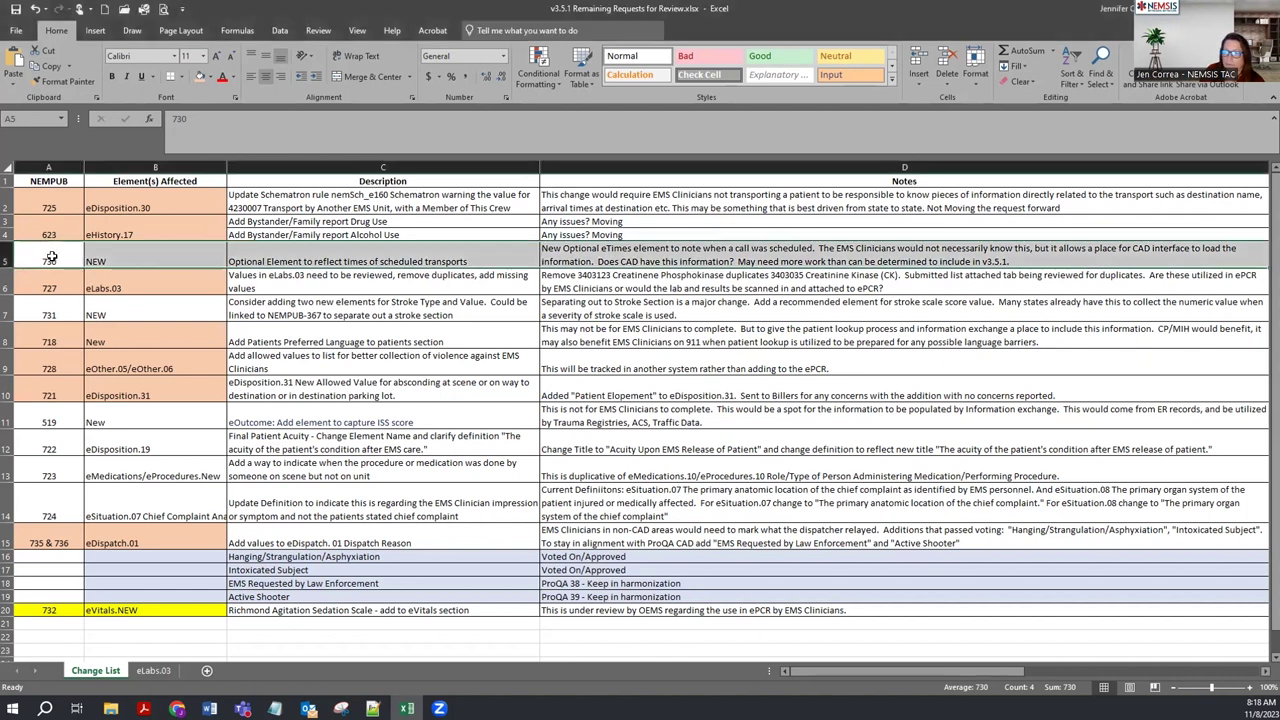
left_click(641, 254)
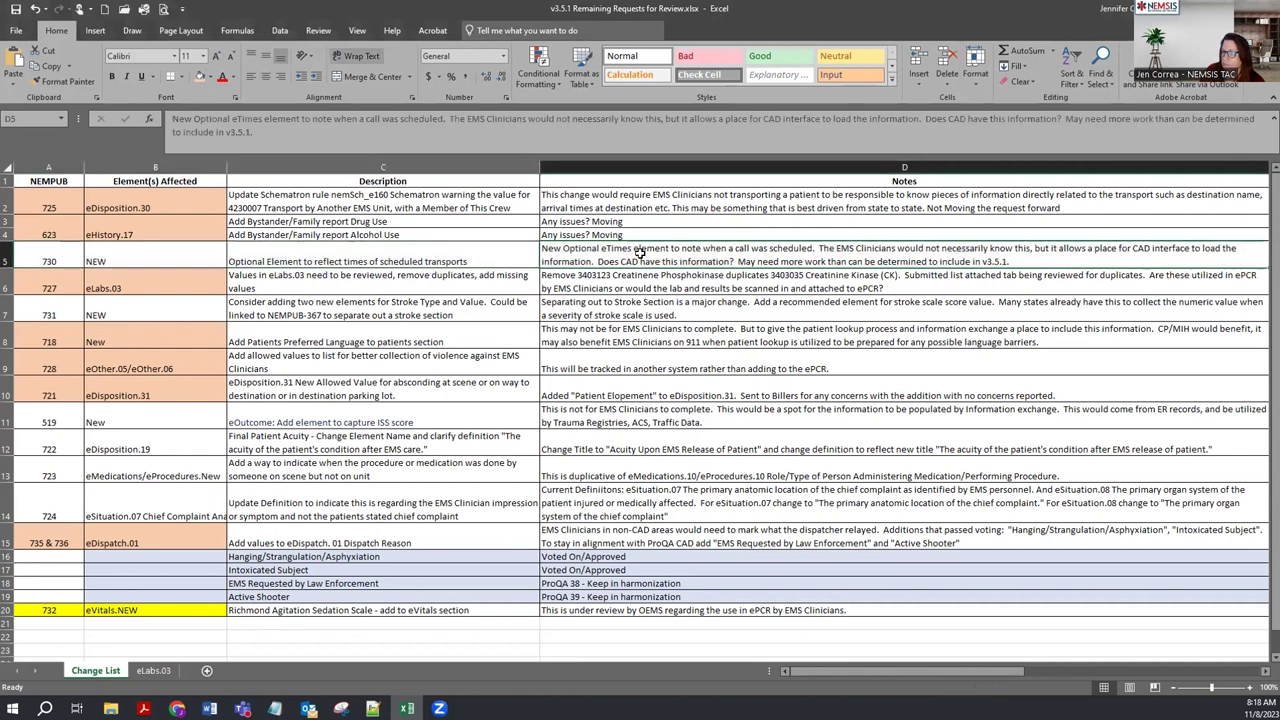
- Fill the whole request 730 row, from NEMPUB number to notes, with standard light blue
left_click(292, 130)
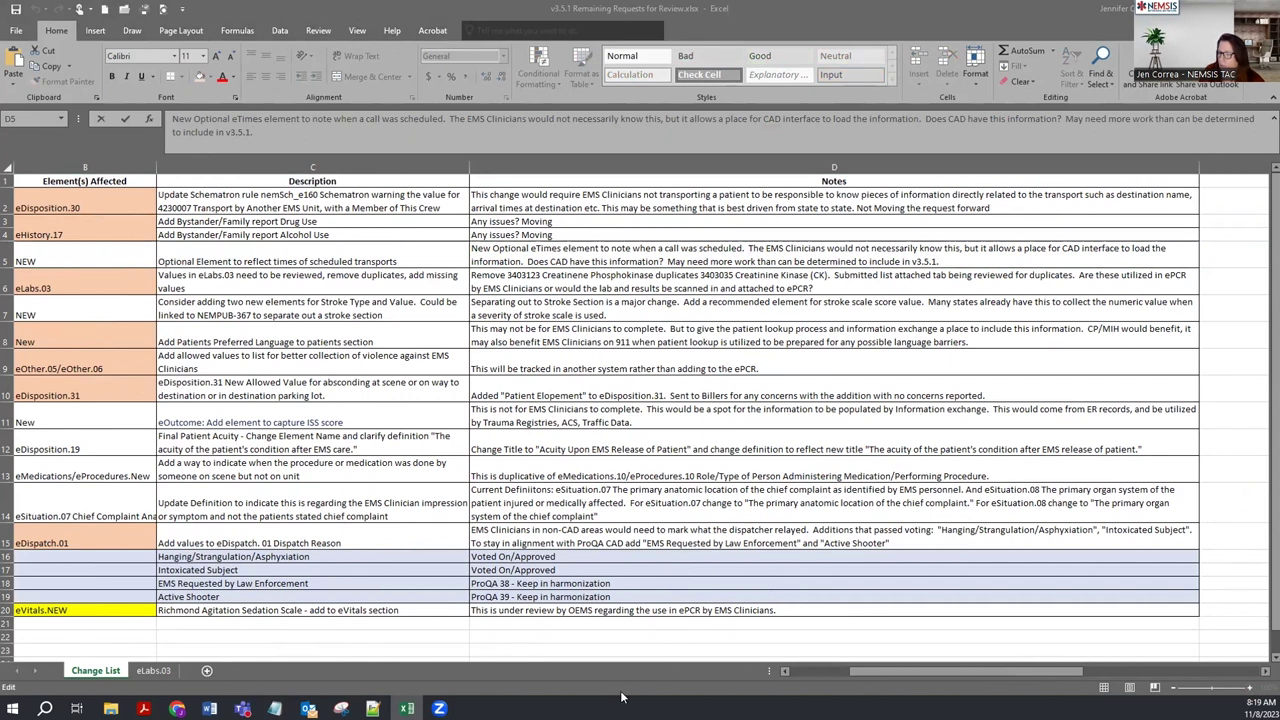
left_click(808, 672)
left_click(796, 672)
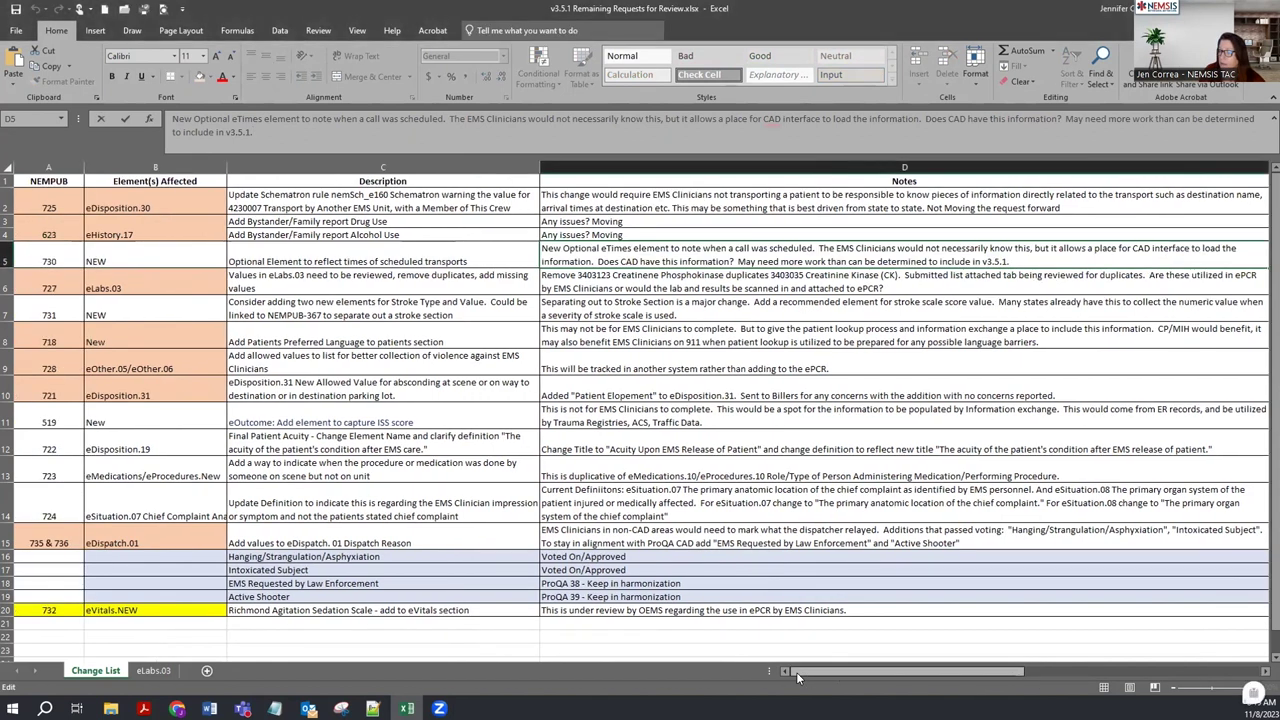
left_click(45, 251)
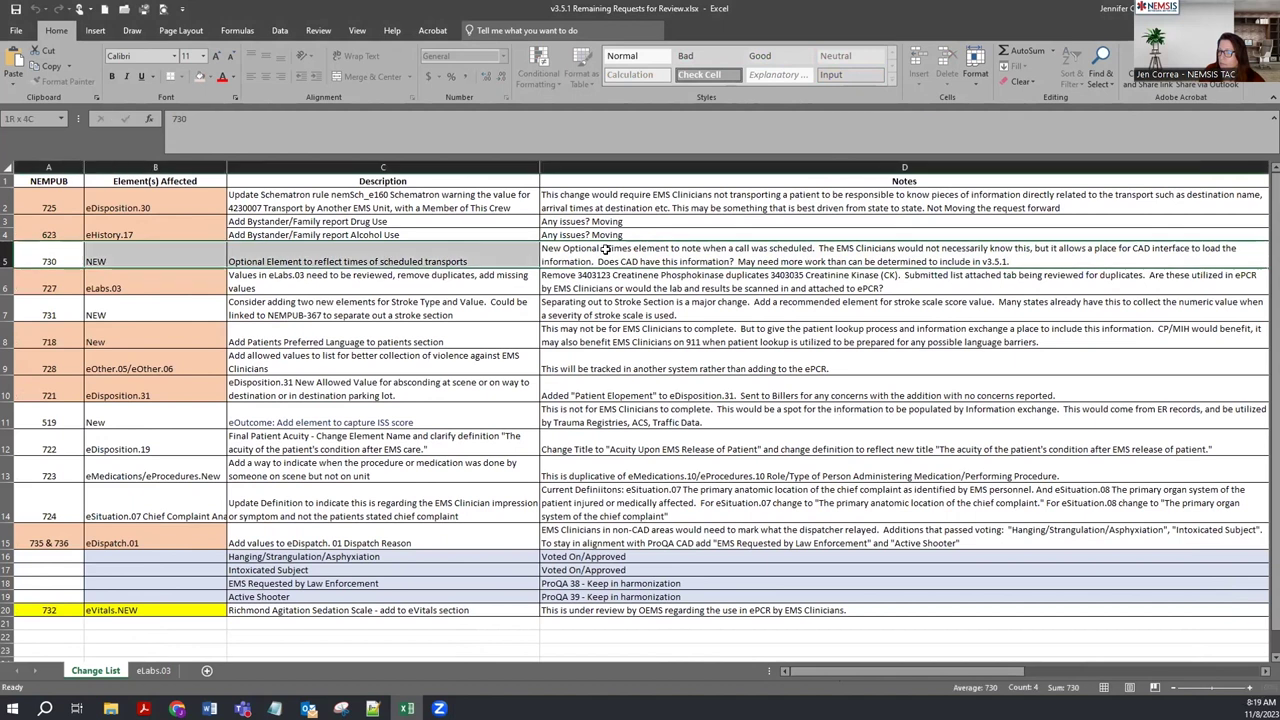
left_click(209, 77)
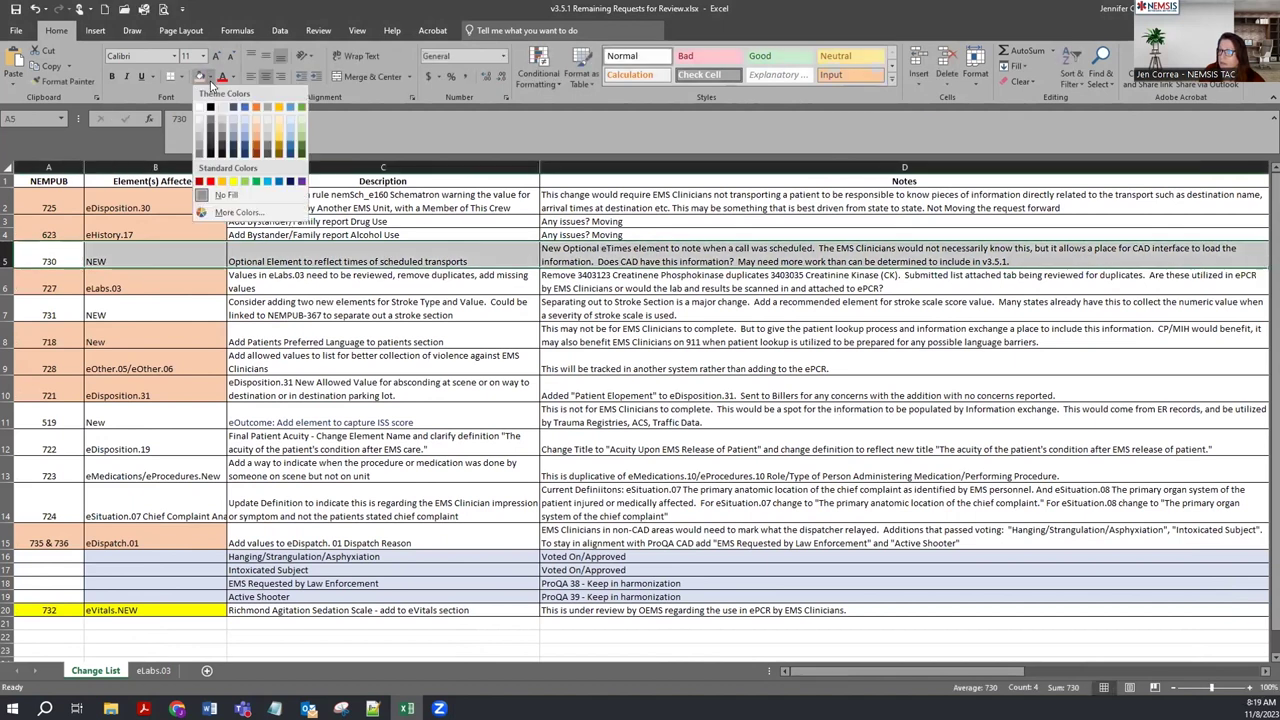
left_click(267, 184)
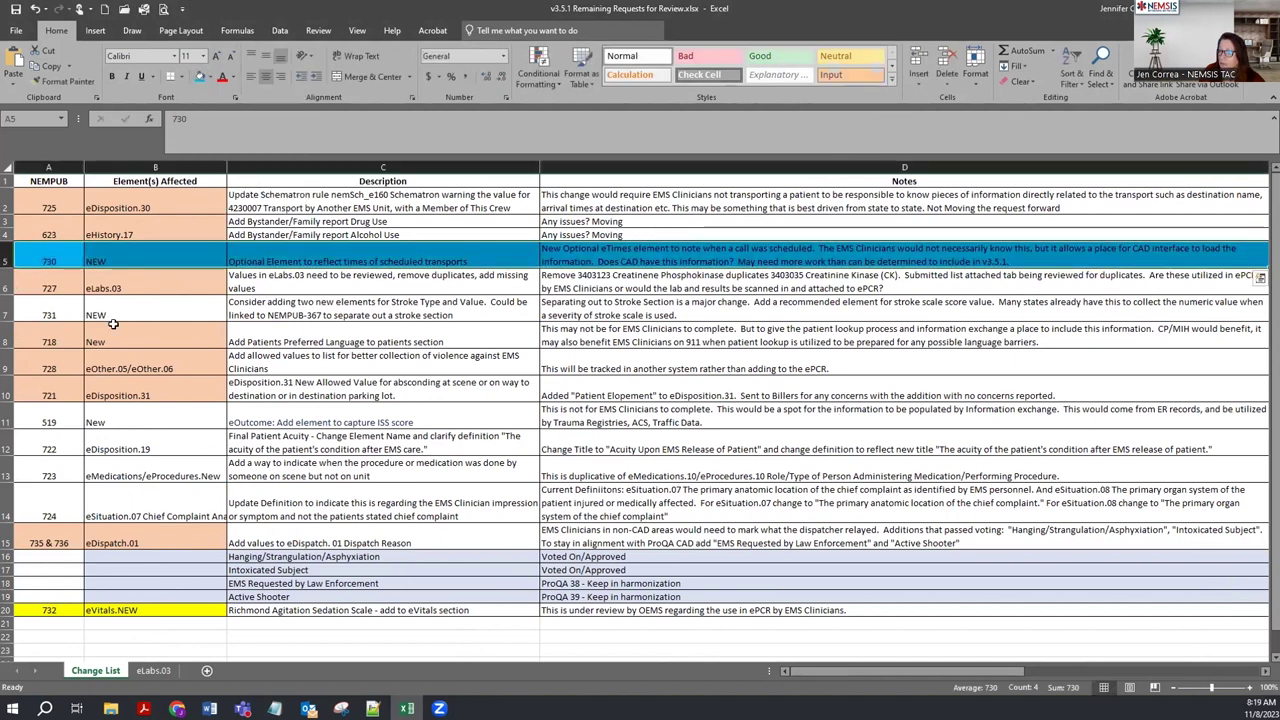
- Review the eLabs.03 request's description and duplicate-value notes, and append "Moving removing forward" to the notes
left_click(324, 284)
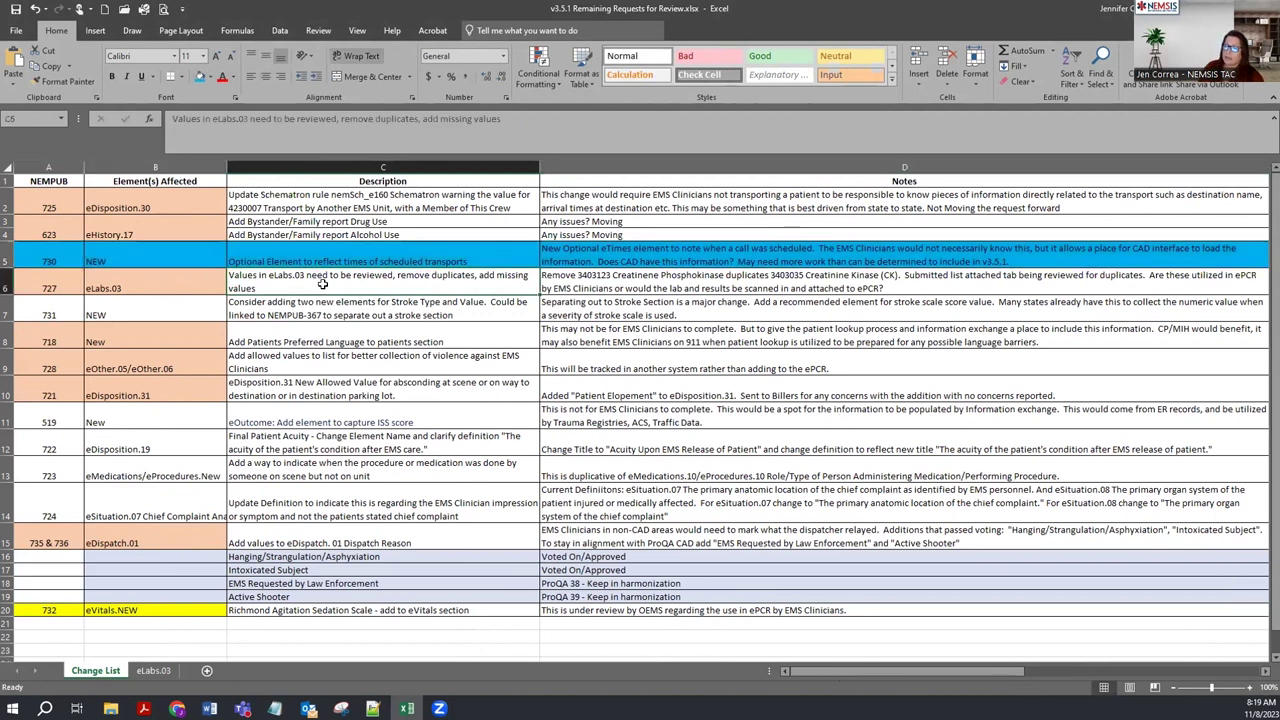
left_click(579, 284)
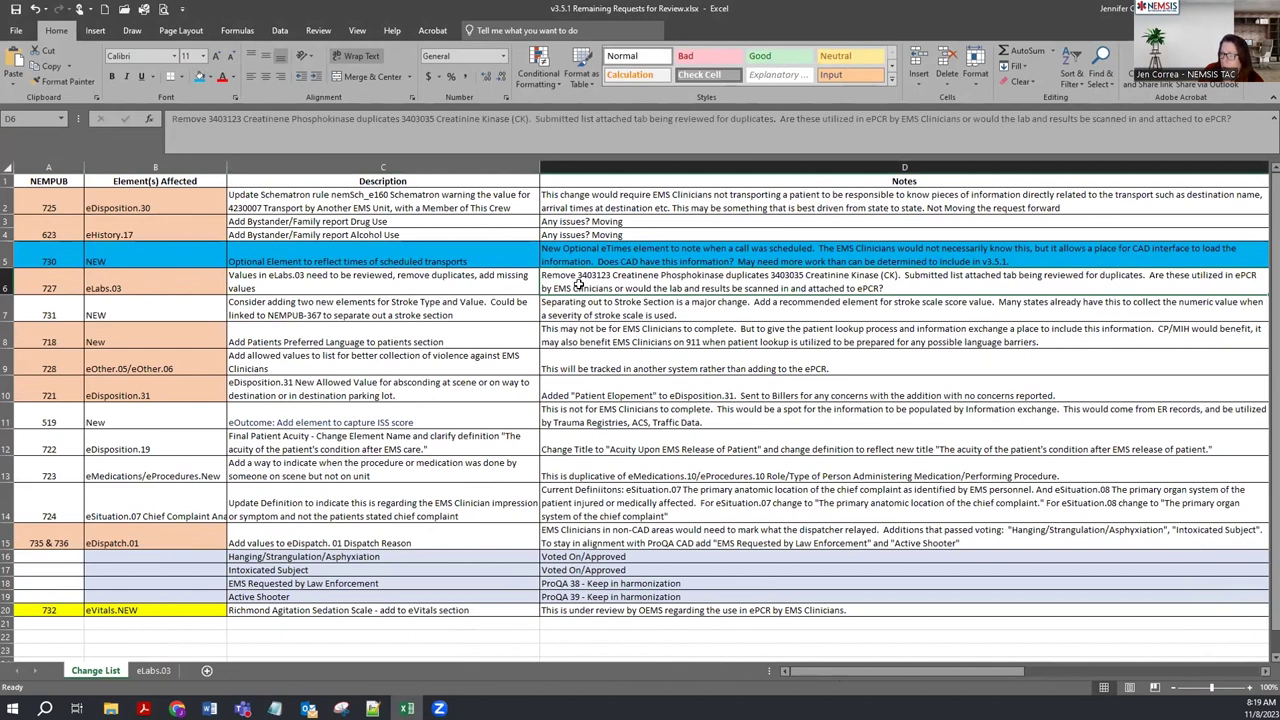
left_click_drag(168, 118, 530, 118)
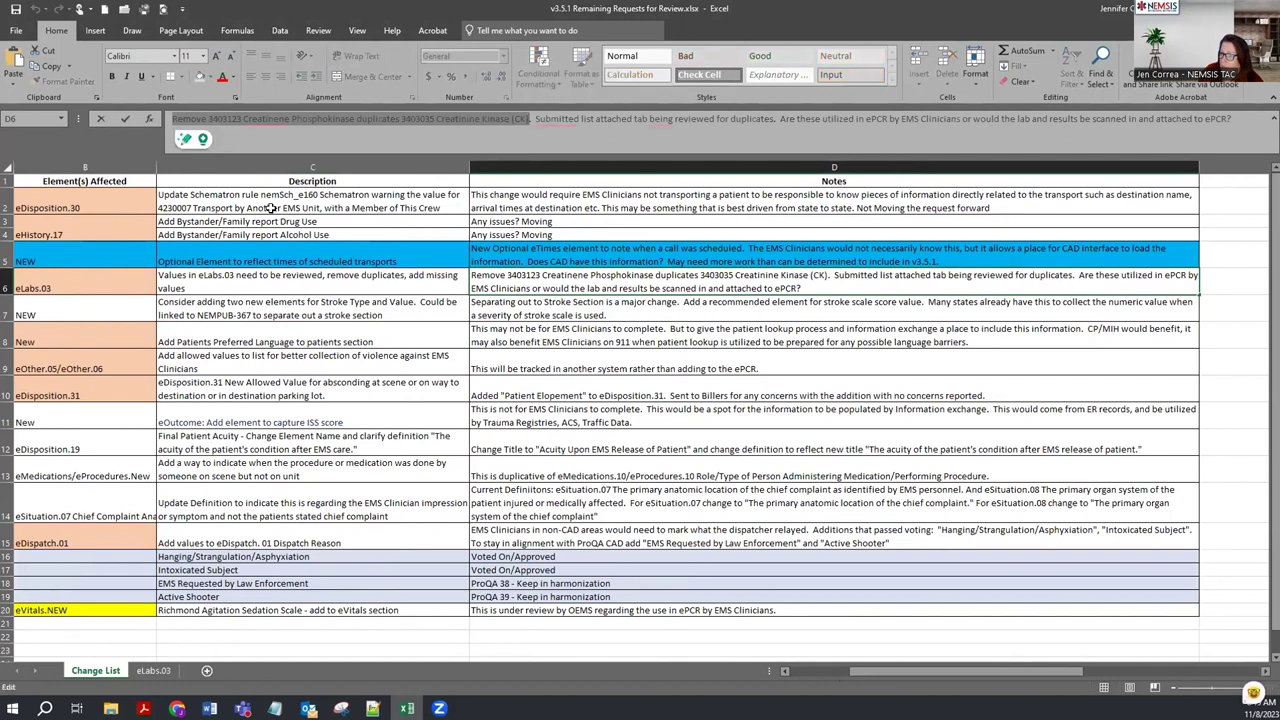
left_click(270, 207)
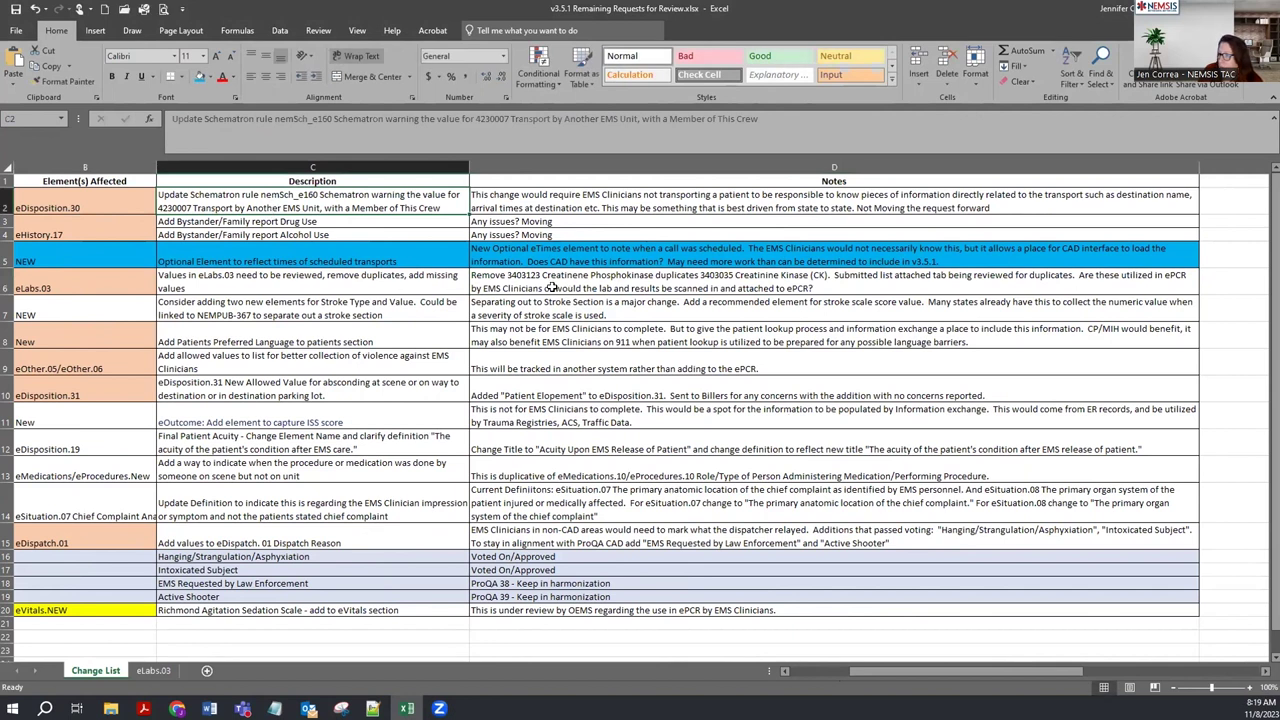
left_click(549, 286)
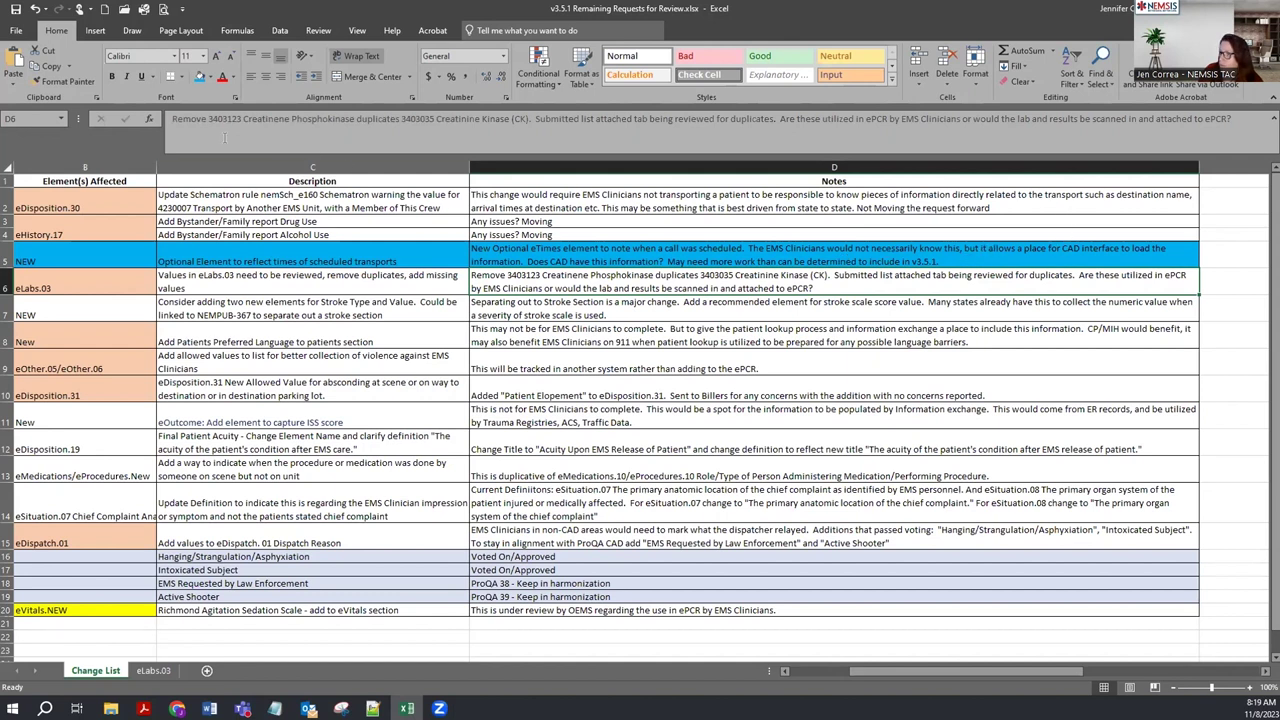
left_click(201, 127)
left_click(822, 288)
type("Moving")
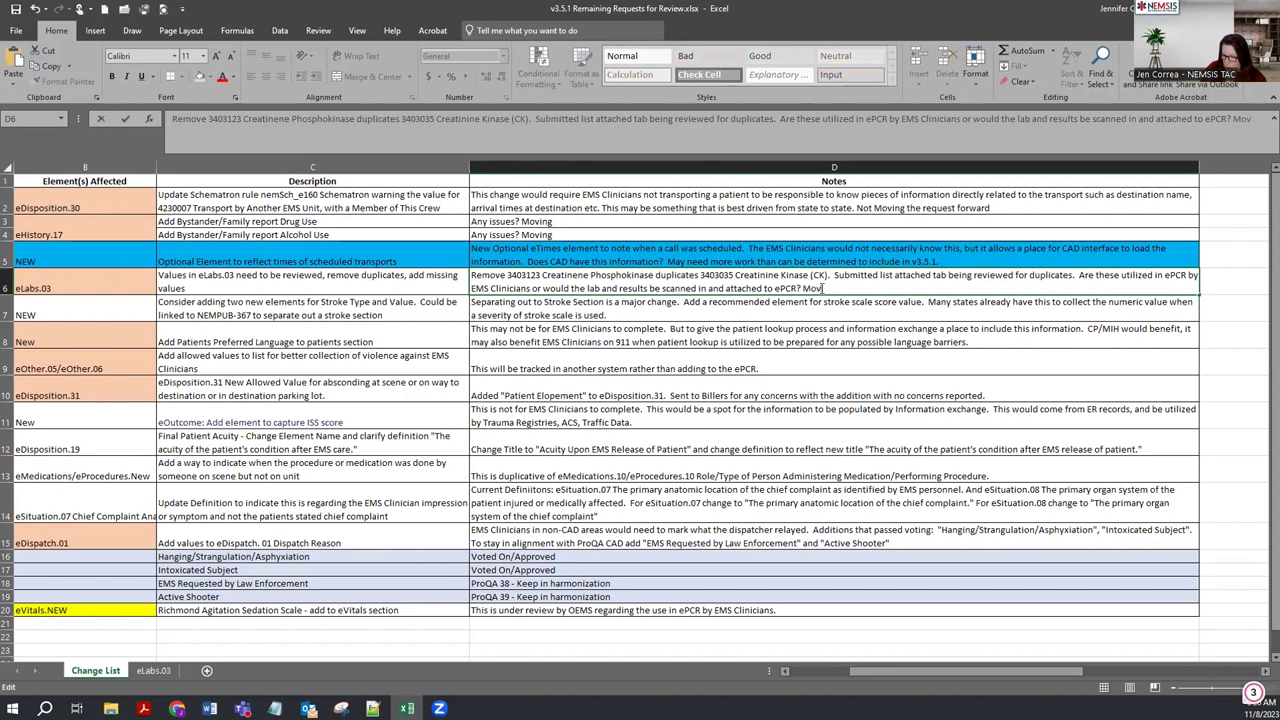
type(" rem")
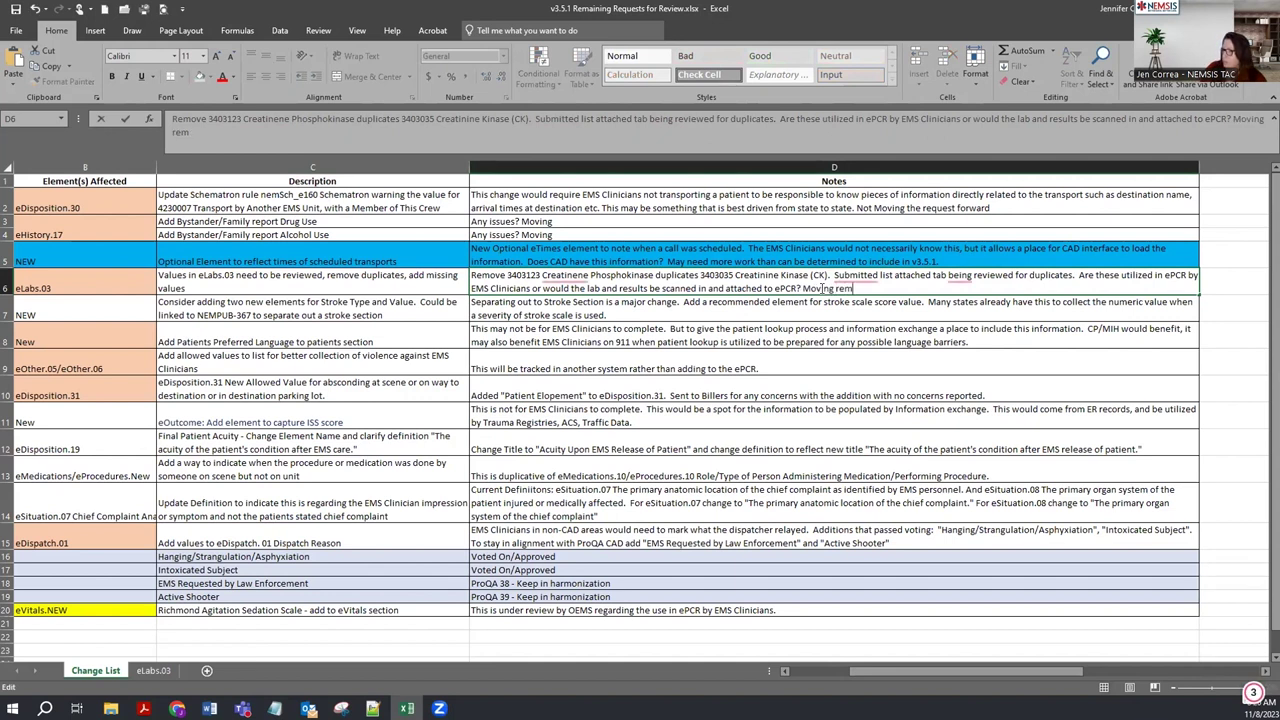
type("oving forward")
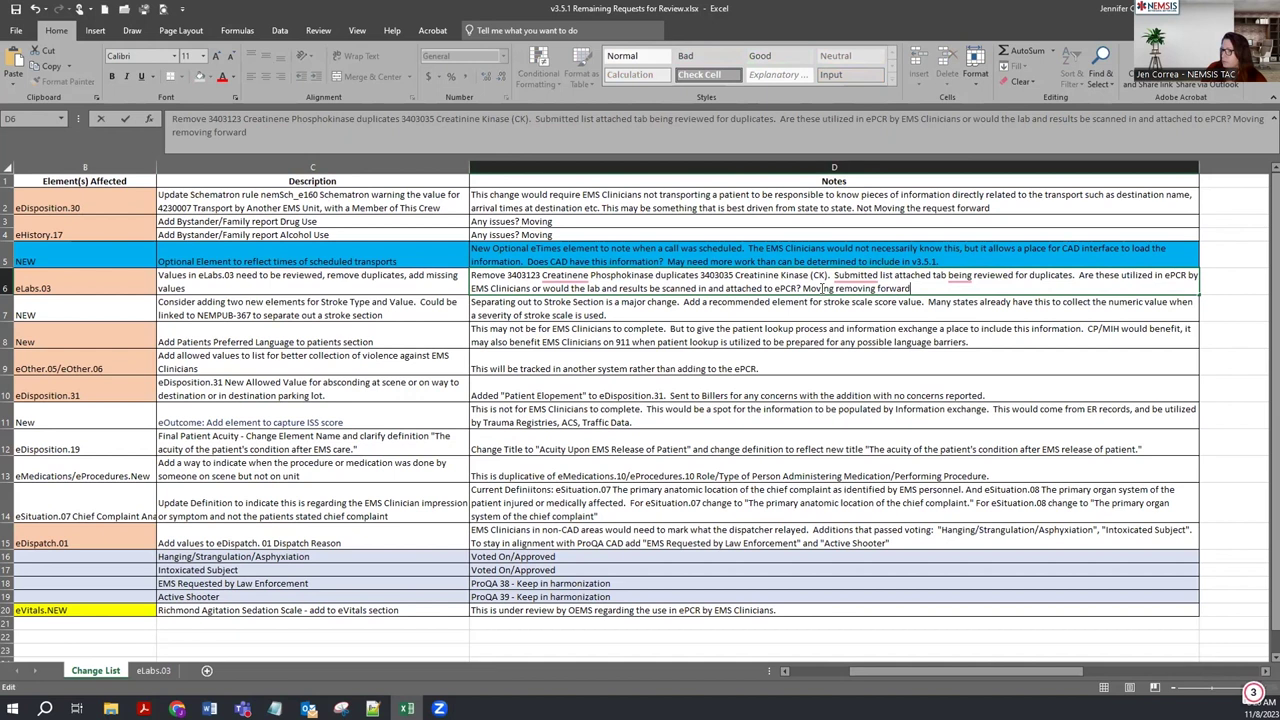
key("Return")
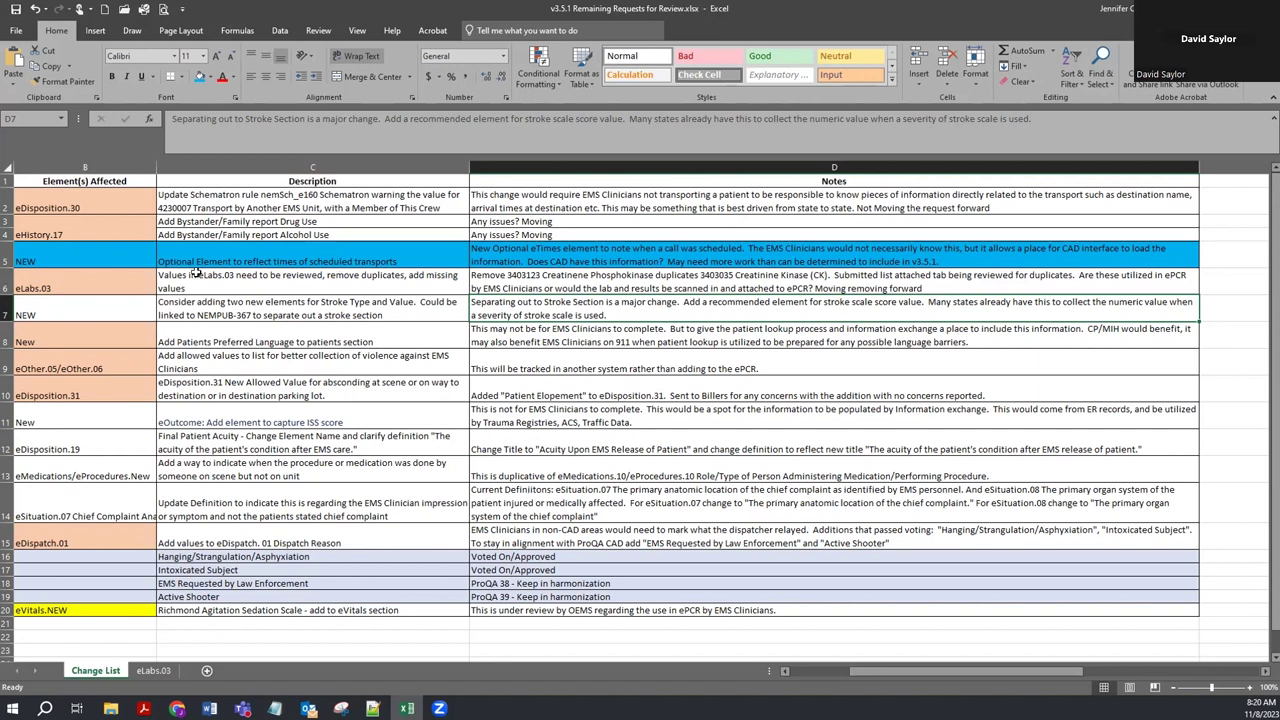
- Clear the fill from the Element(s) Affected, Description and Notes cells of the scheduled transports request
left_click(118, 252)
left_click_drag(118, 252, 500, 258)
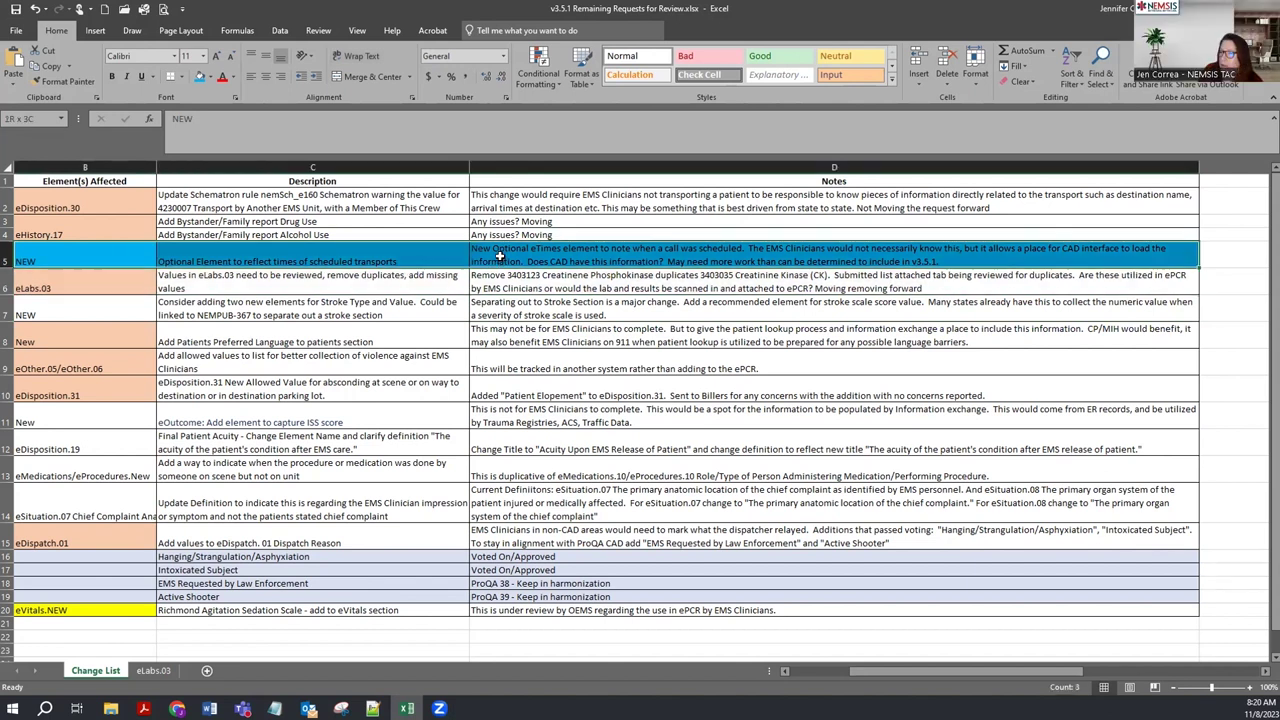
left_click(210, 78)
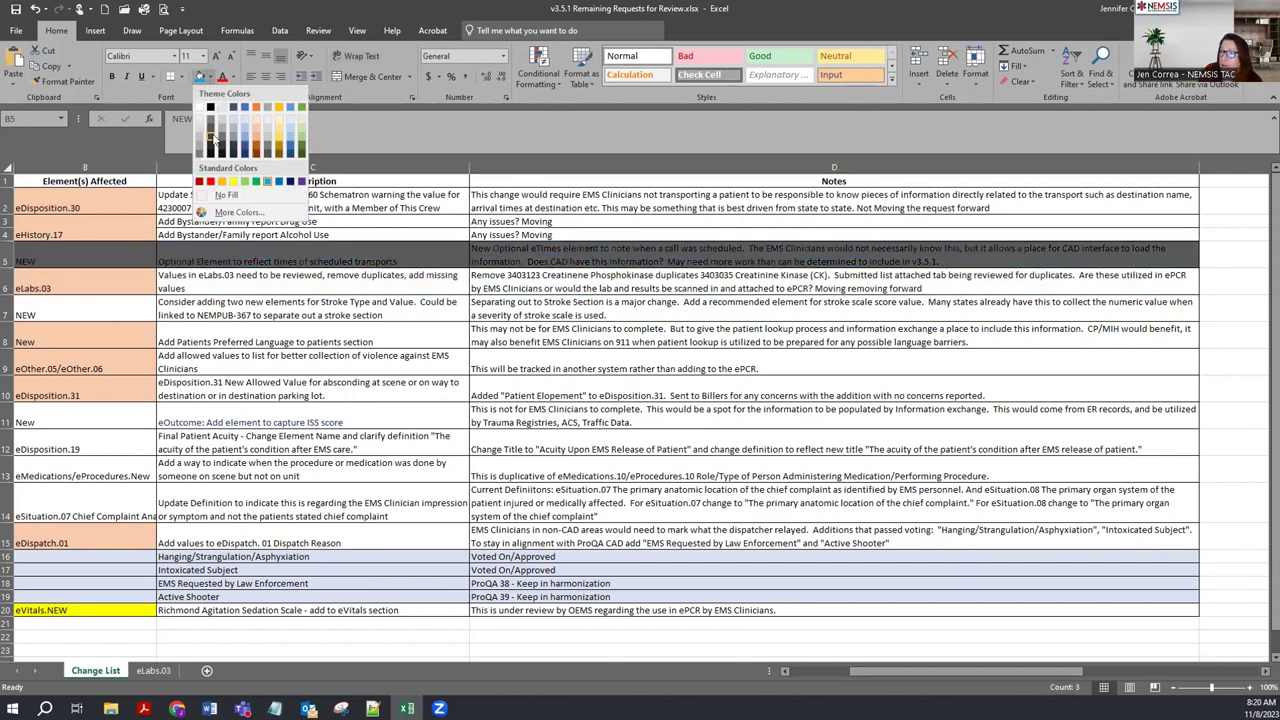
left_click(243, 197)
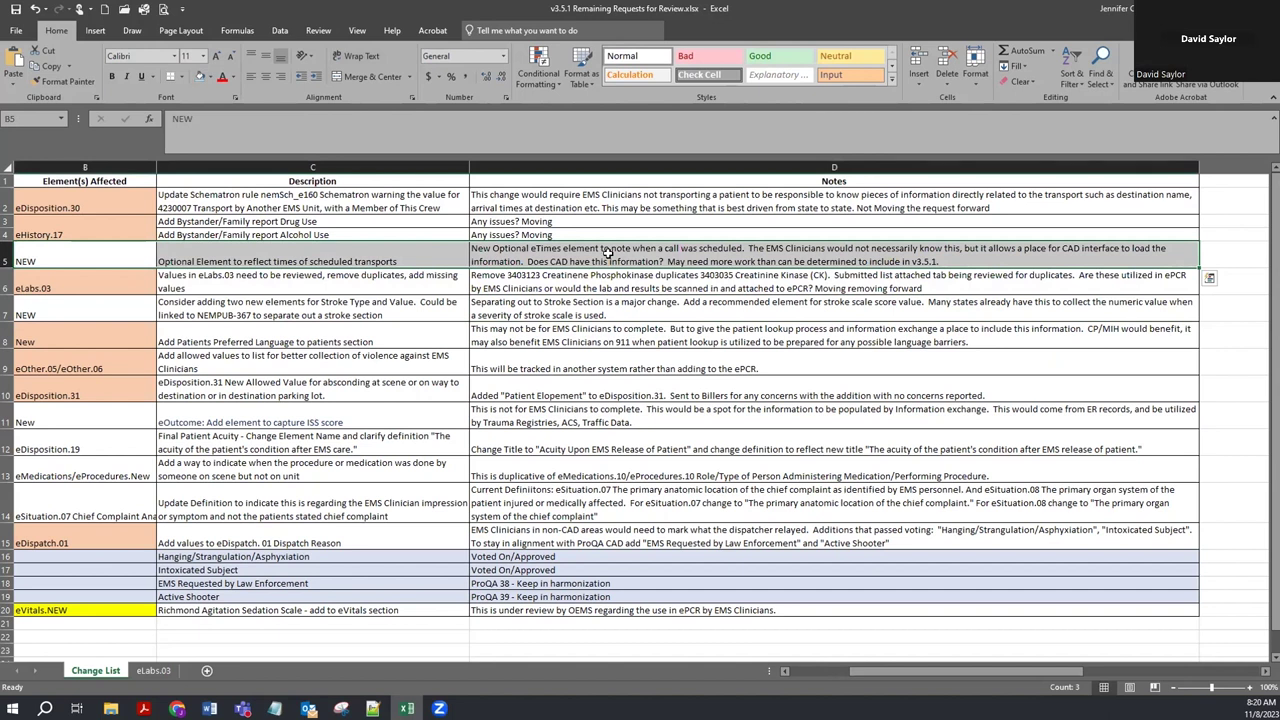
- Append "Move to next version" to the notes of the scheduled transports request
left_click(561, 246)
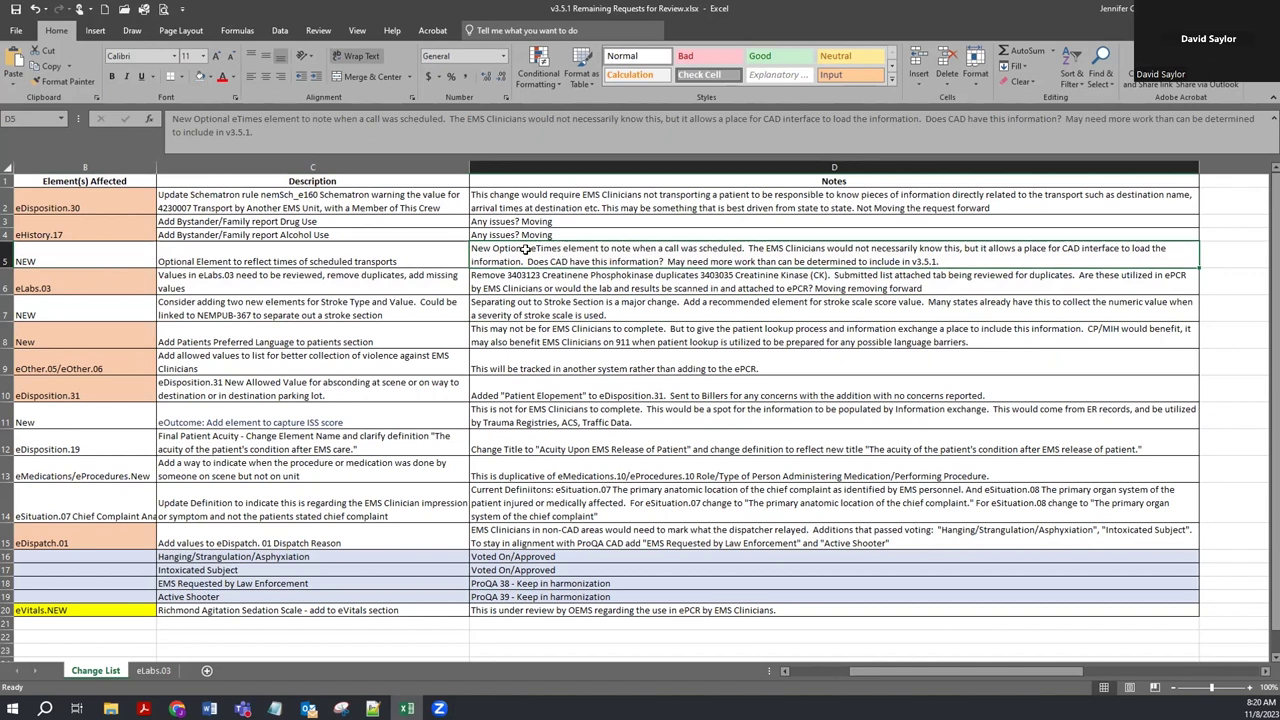
left_click(288, 130)
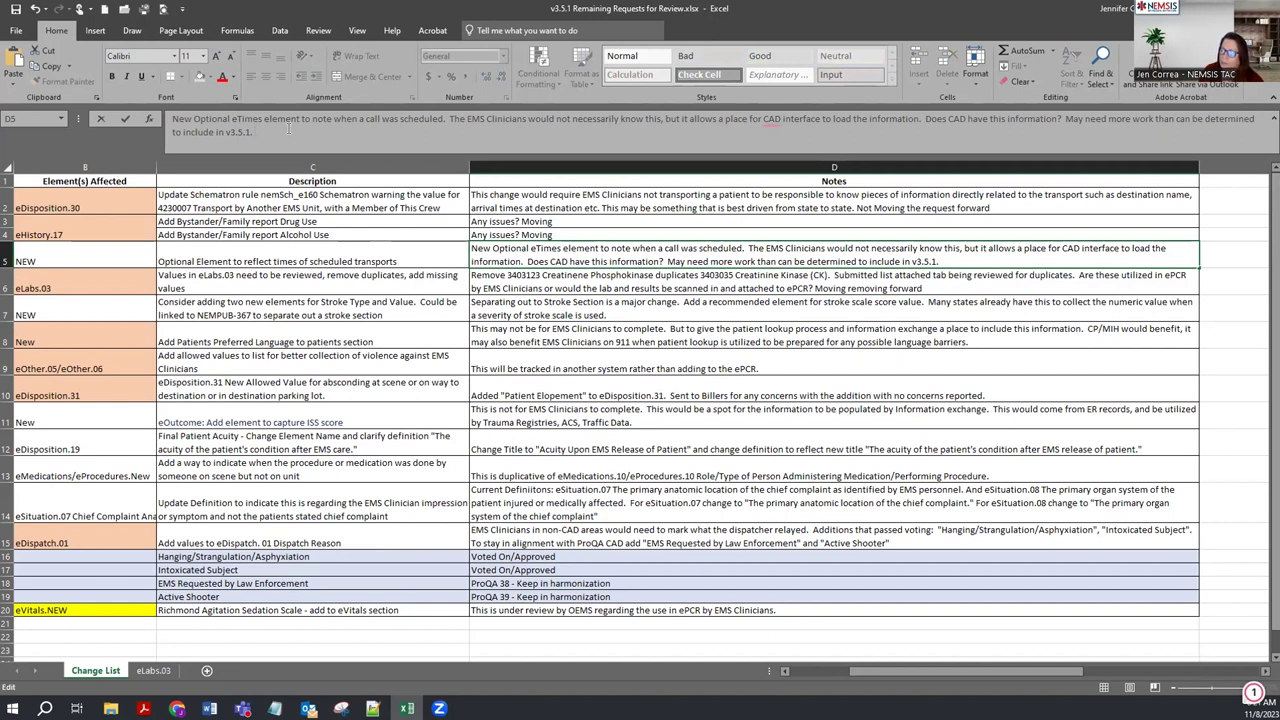
type("Move to next versui")
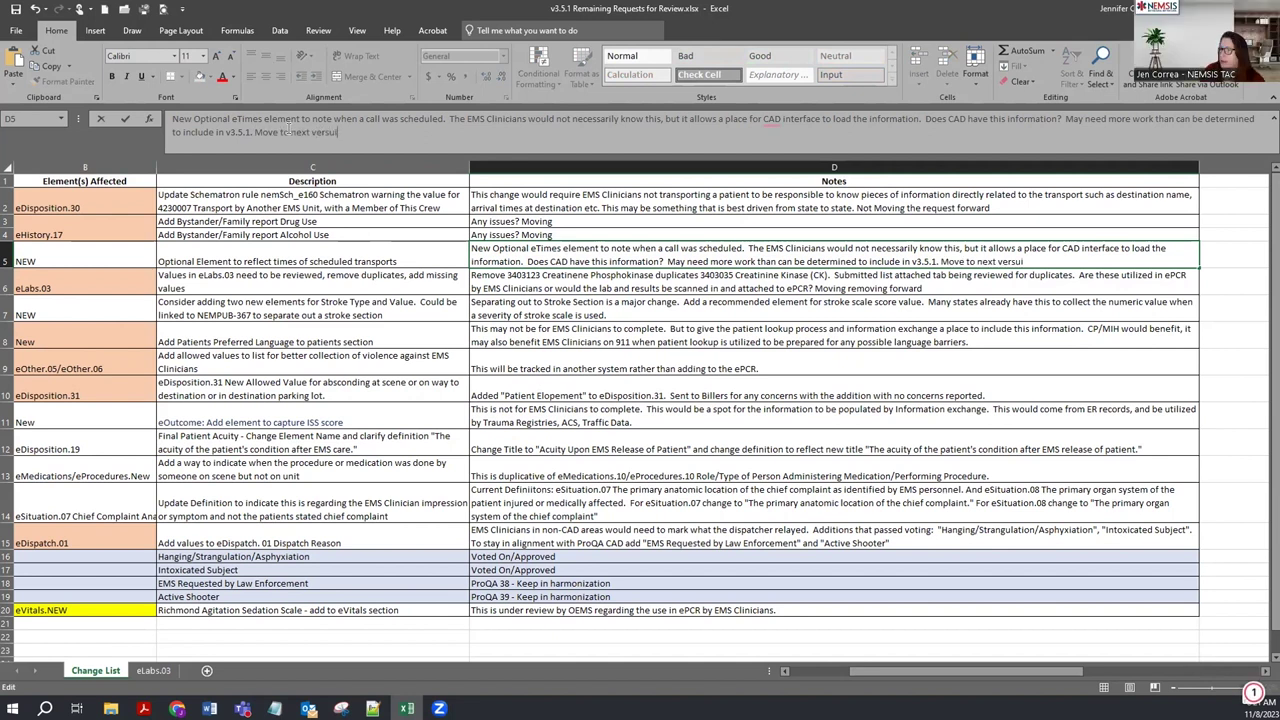
key("BackSpace")
type("ion")
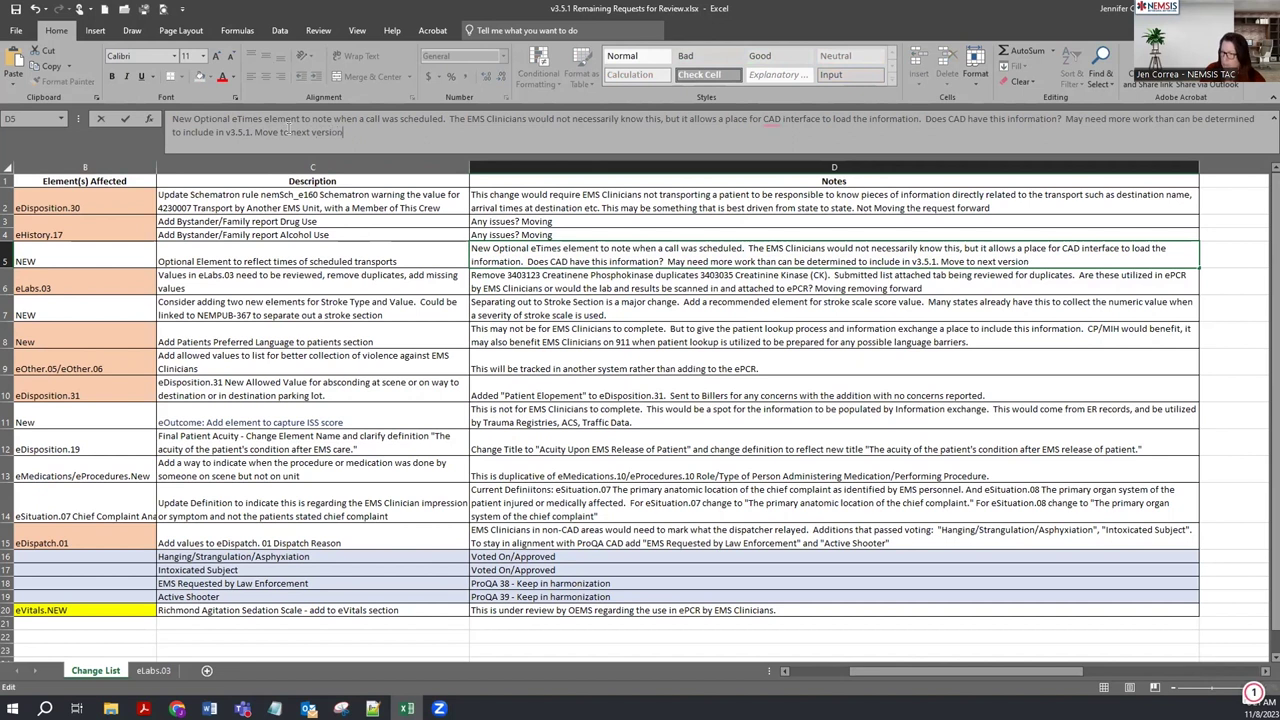
key("Return")
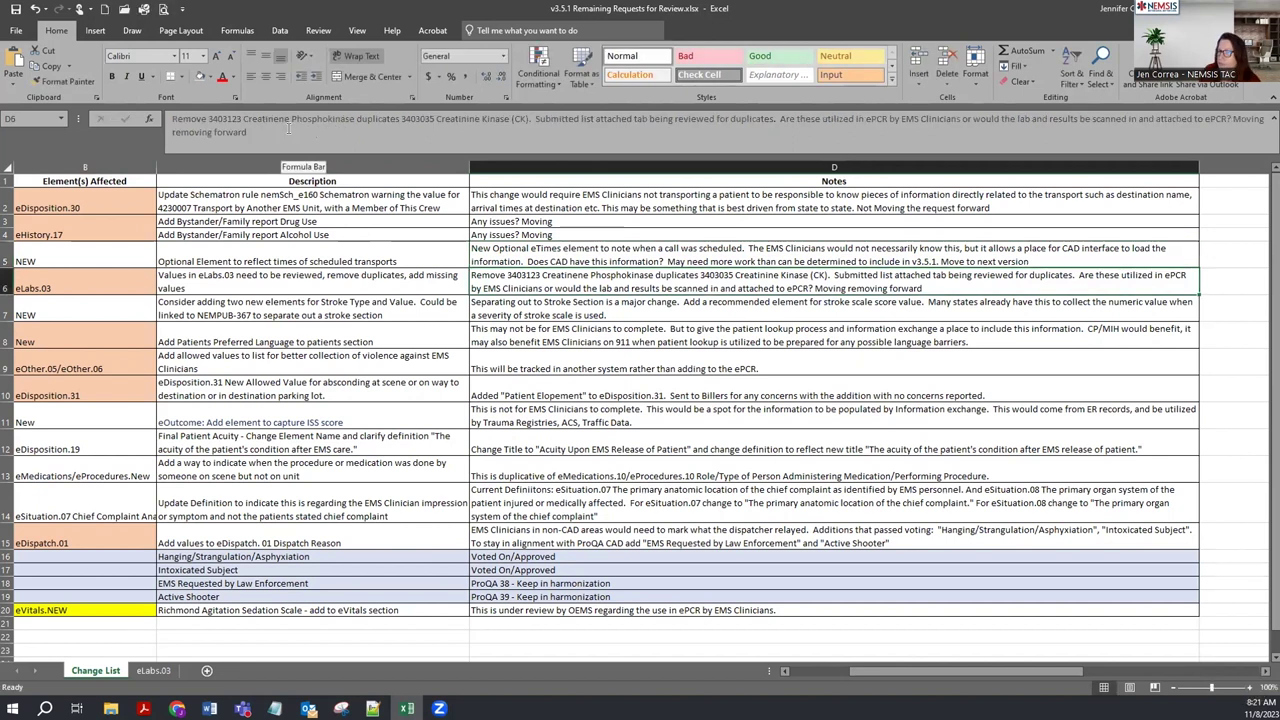
- Fill the scheduled transports request's Element(s) Affected cell with light orange
left_click(88, 256)
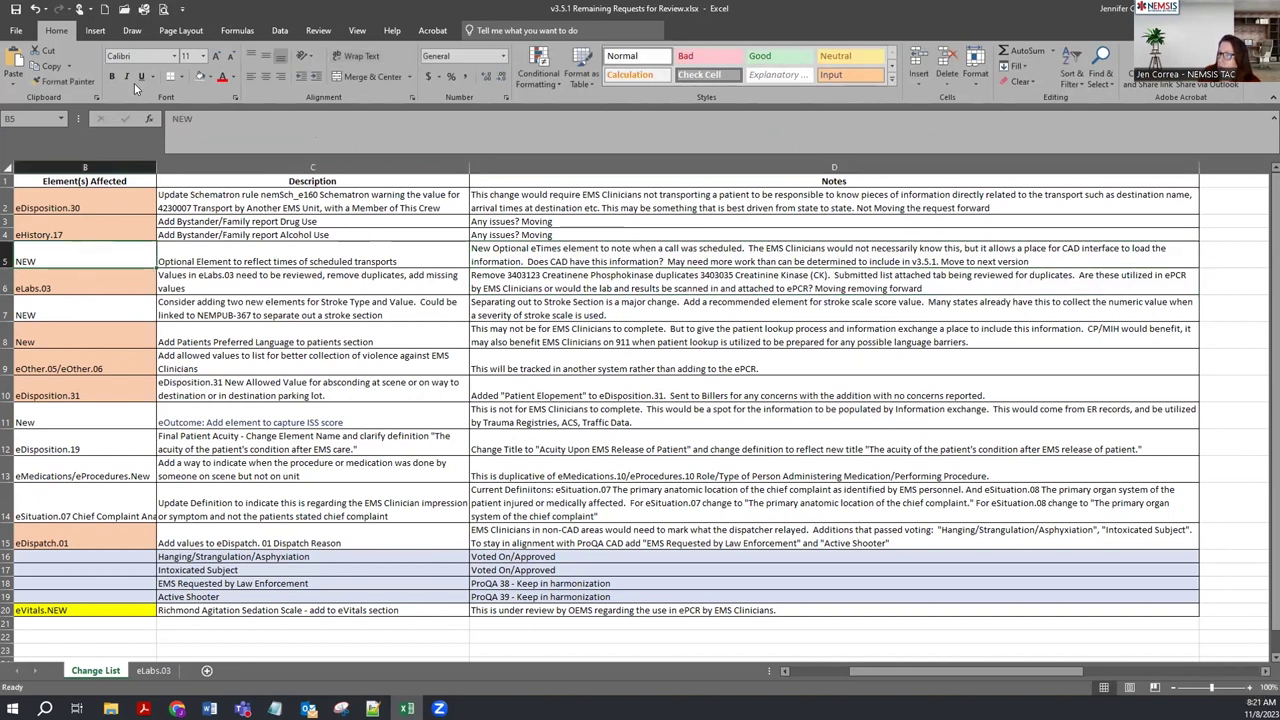
left_click(210, 78)
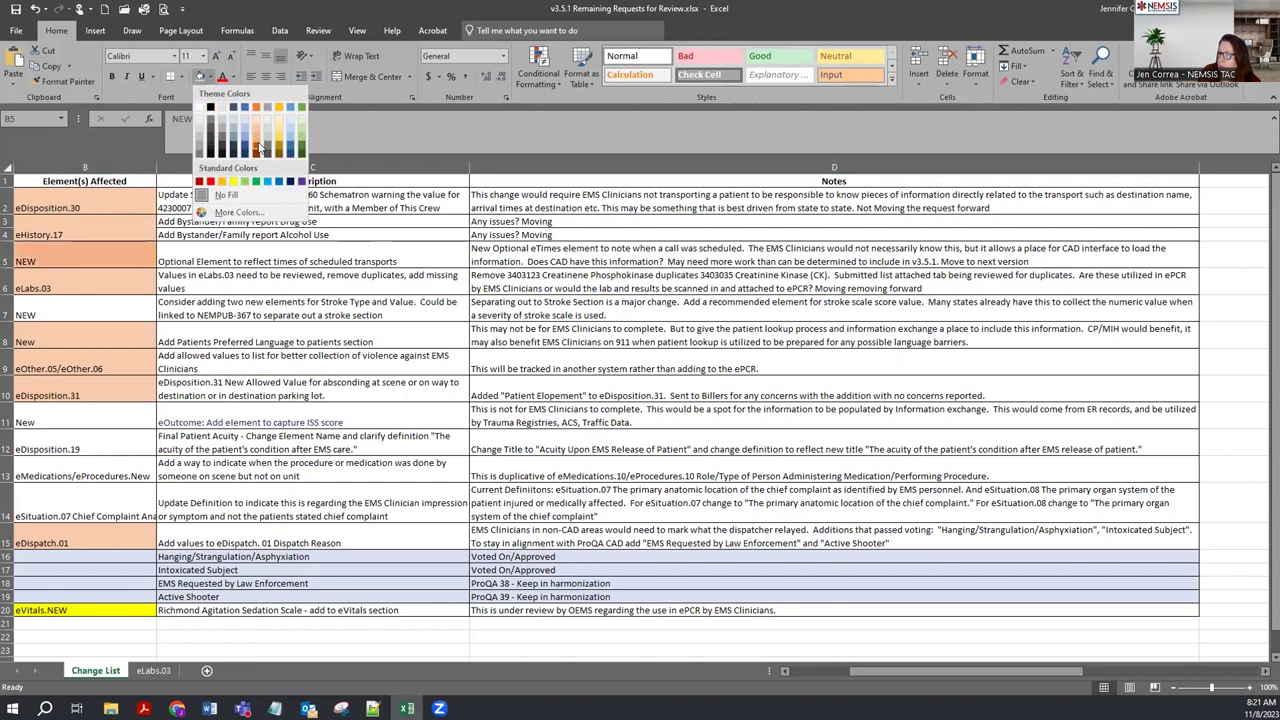
key("Escape")
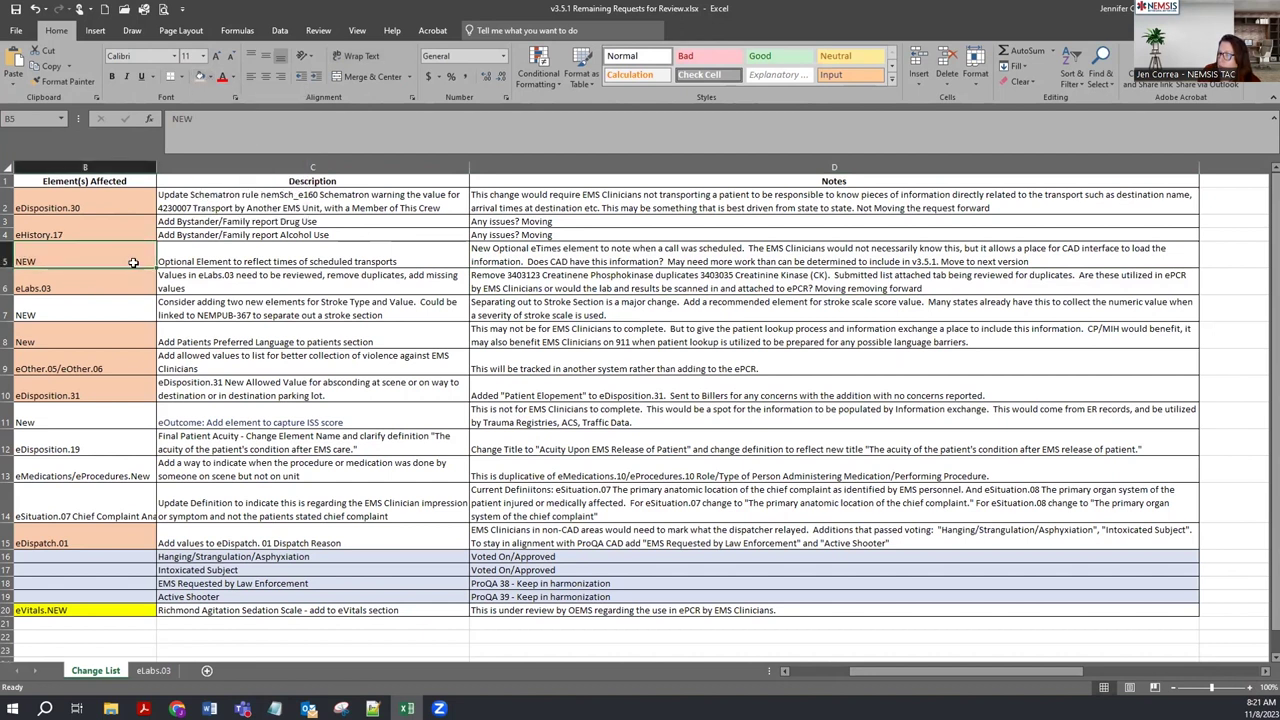
- Examine the submitted list of lab values on the eLabs.03 sheet from beginning to end, and return to the Change List sheet
left_click(507, 278)
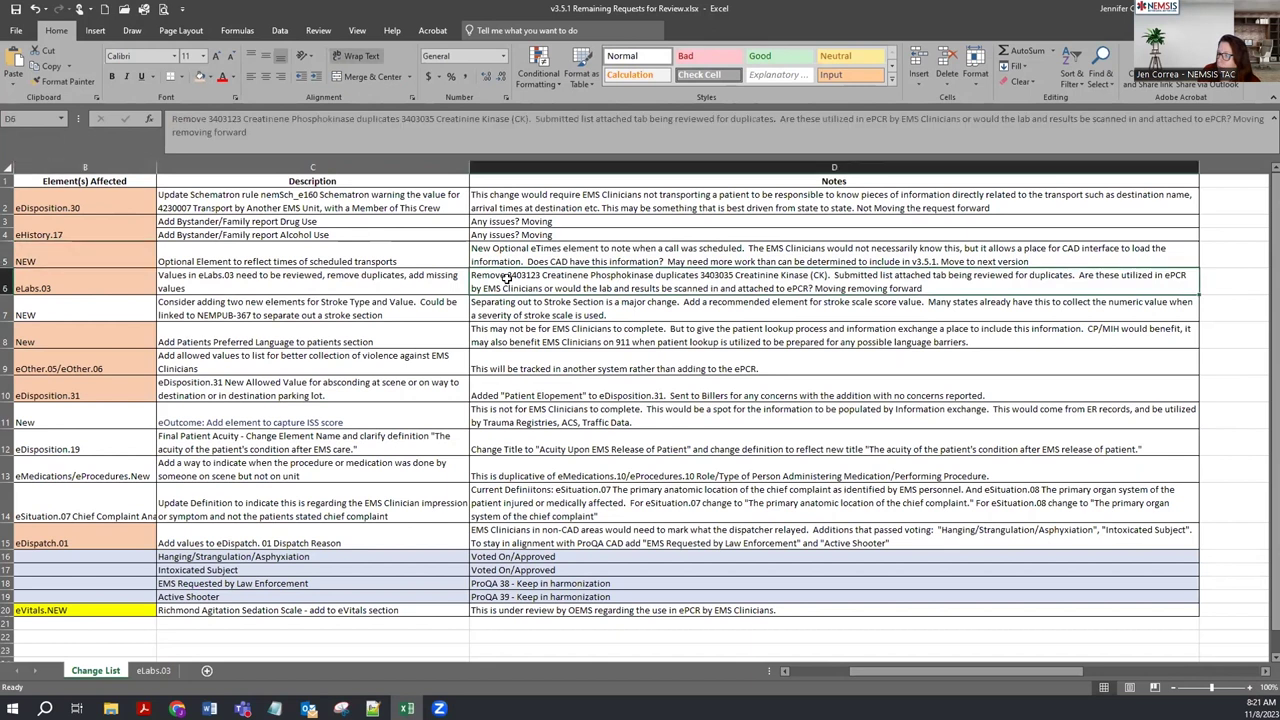
left_click(153, 670)
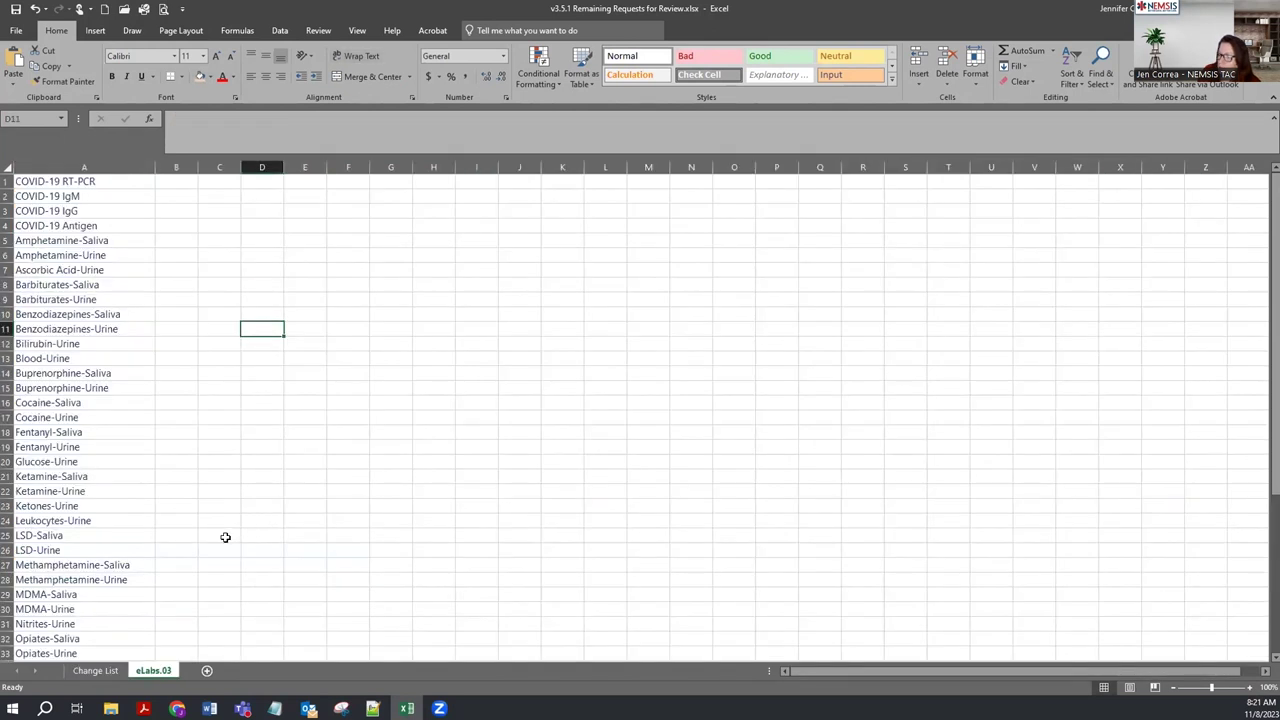
scroll(181, 438, "down", 8)
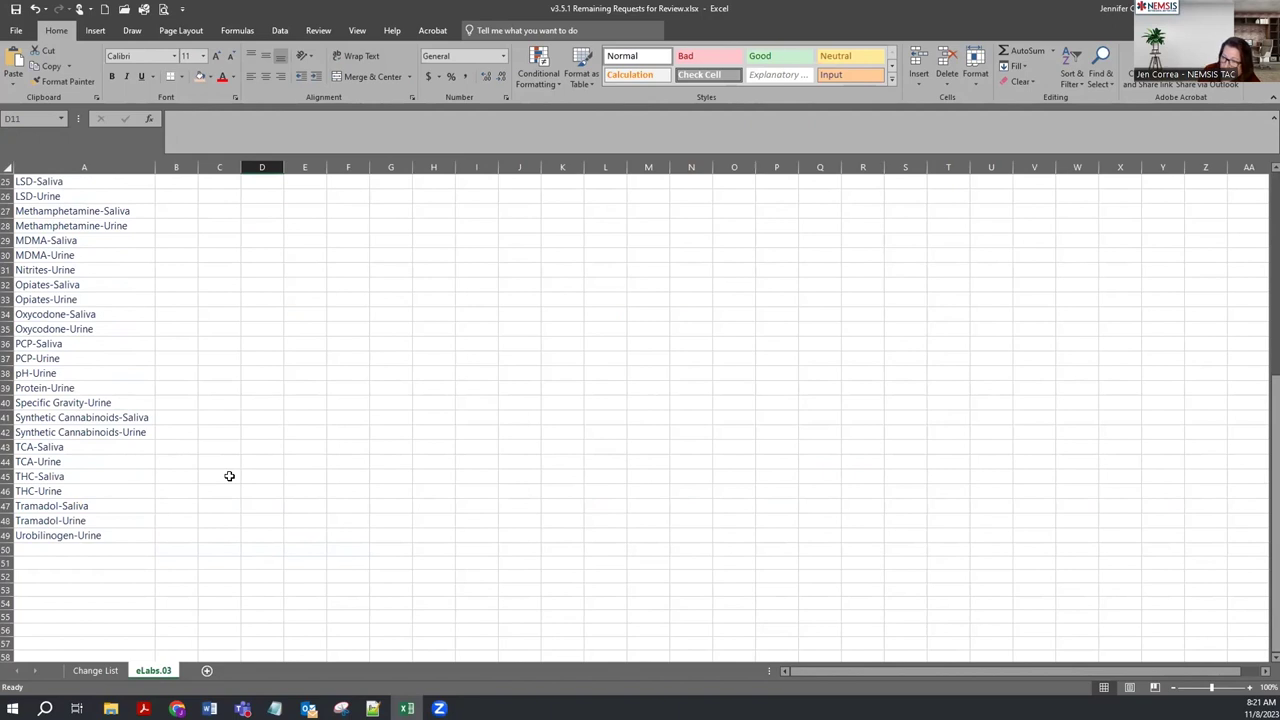
scroll(229, 476, "up", 1)
scroll(229, 476, "up", 7)
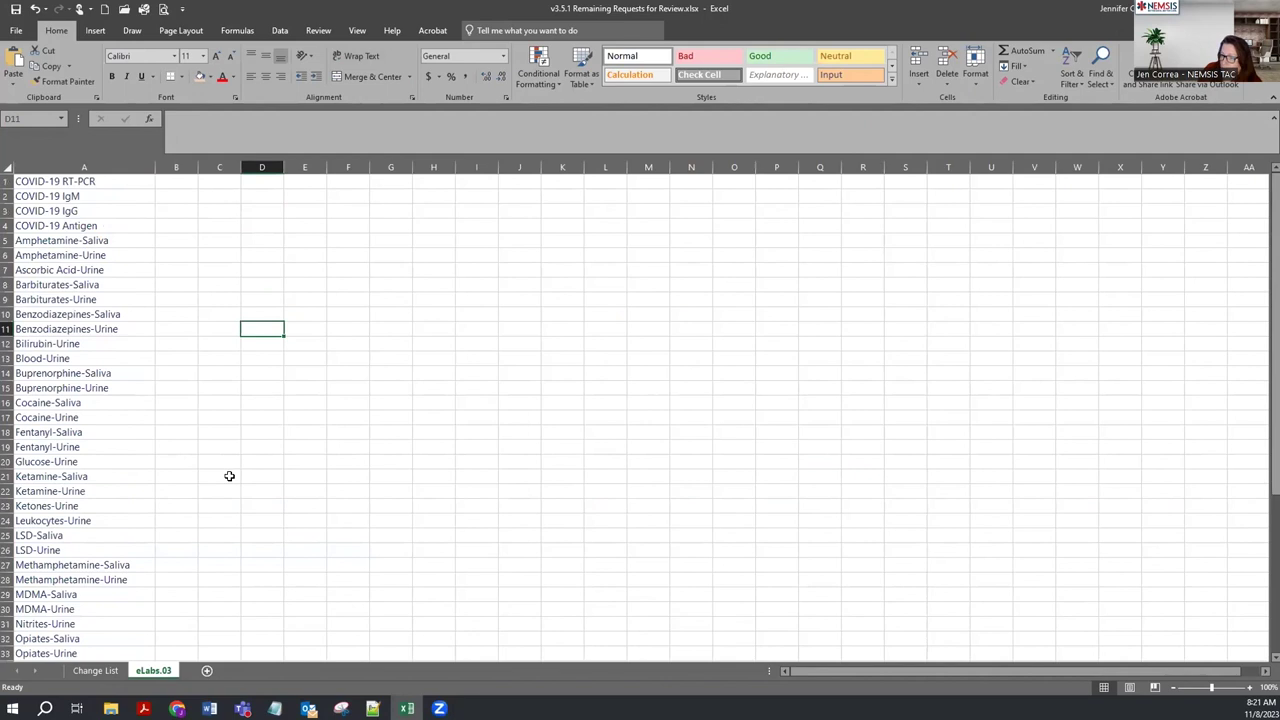
left_click(104, 672)
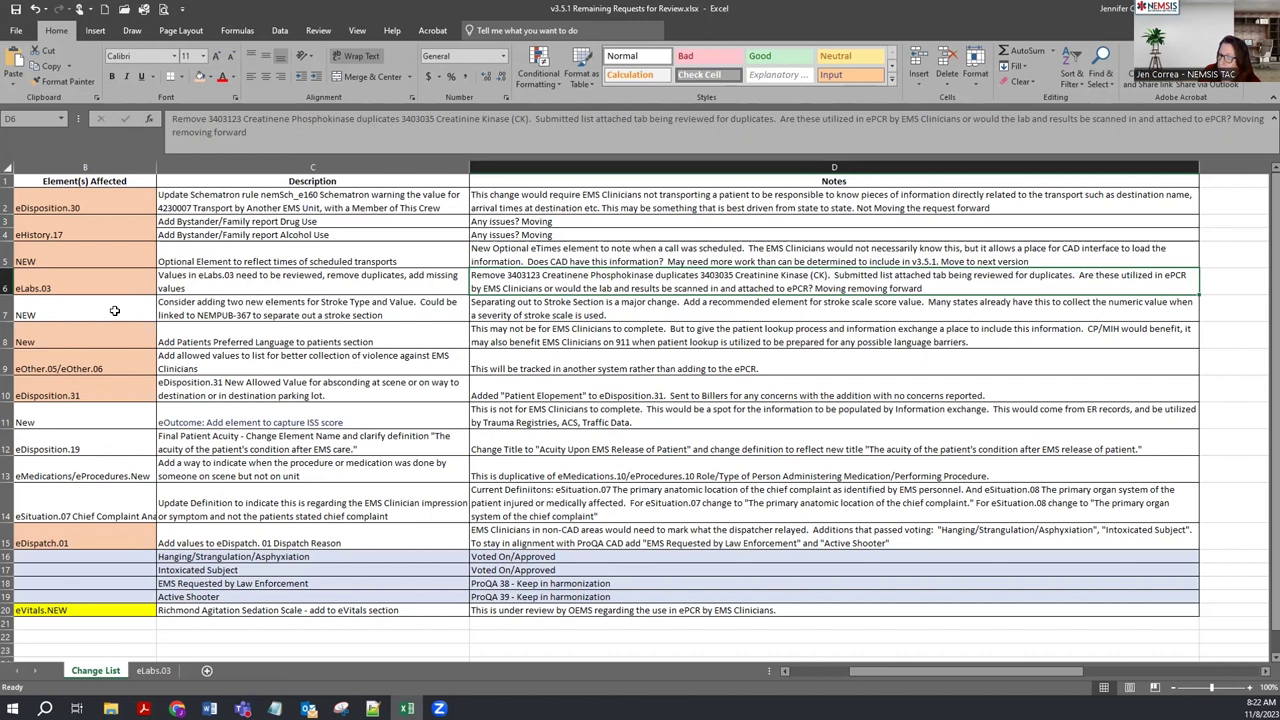
- Review the Stroke Type and Value request 731, and append "Major change" to its notes
left_click(790, 671)
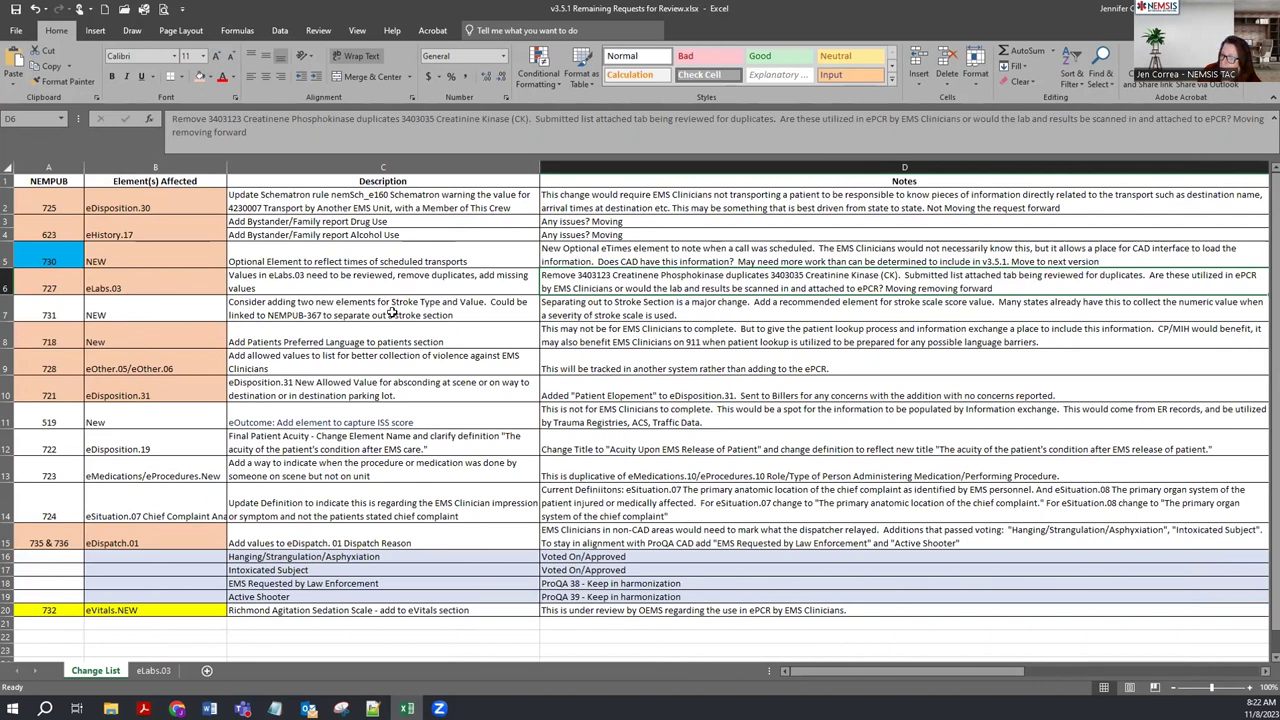
left_click(599, 313)
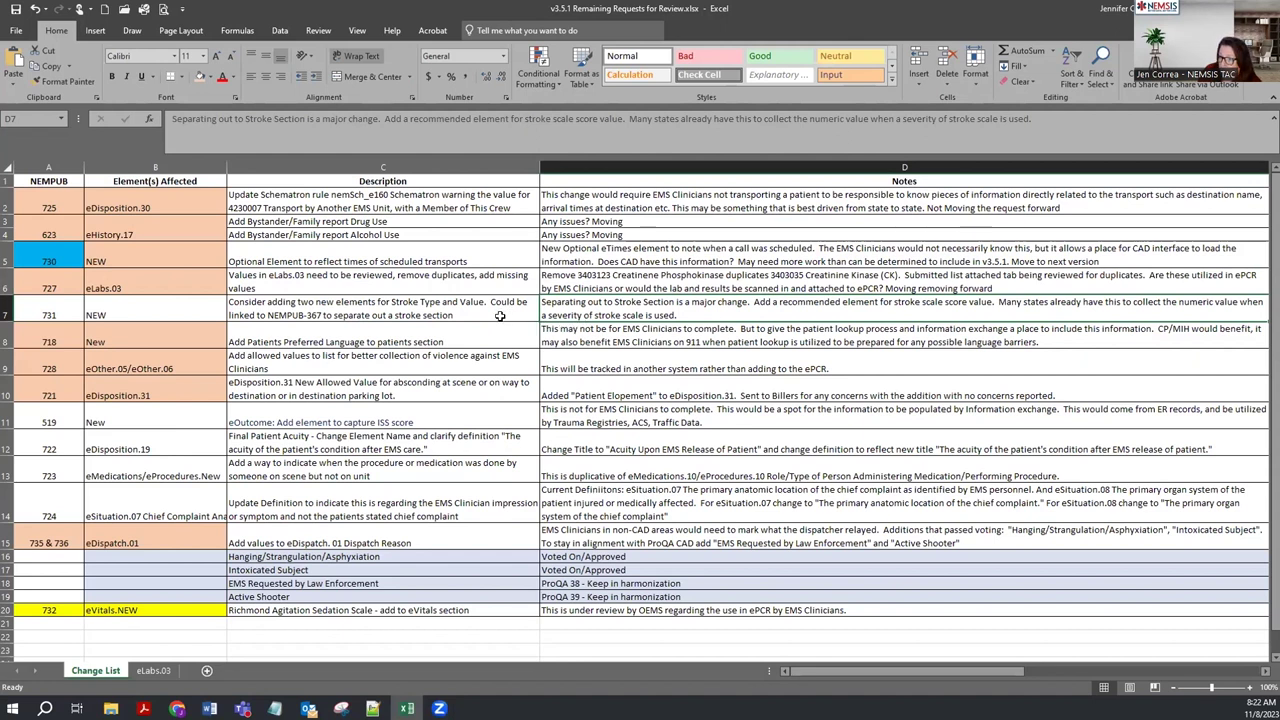
left_click_drag(50, 303, 634, 302)
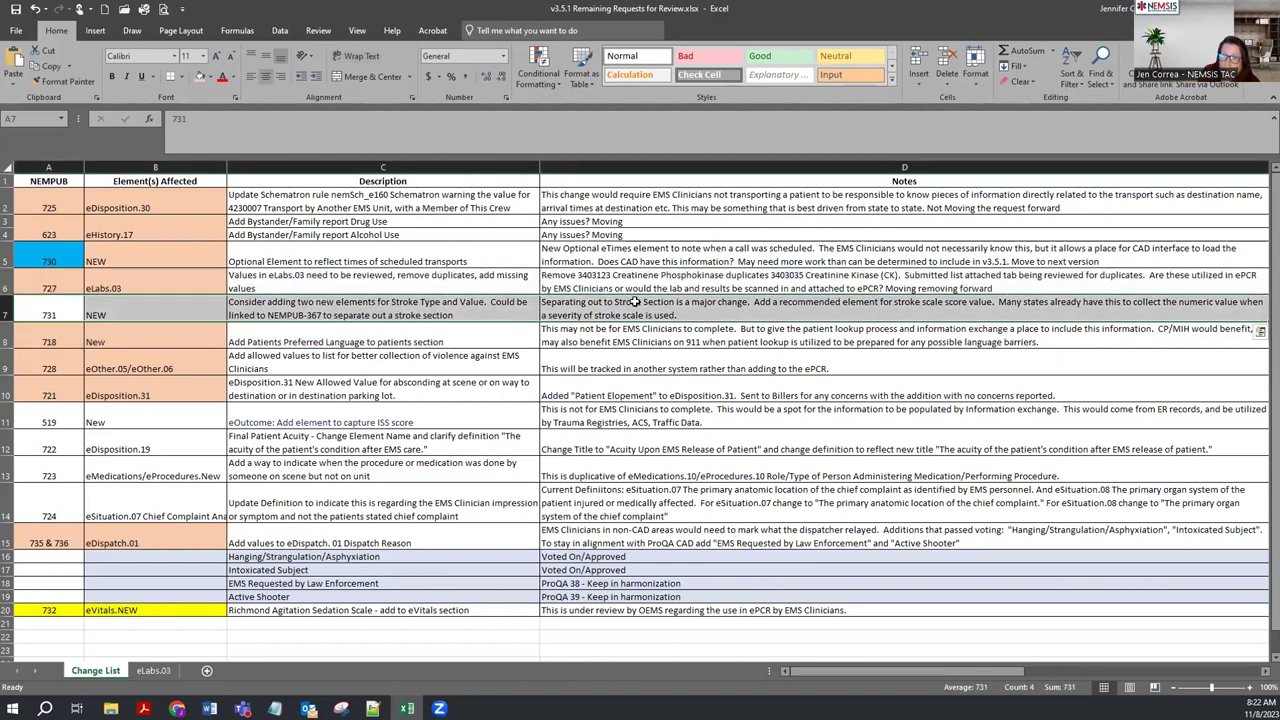
left_click(634, 302)
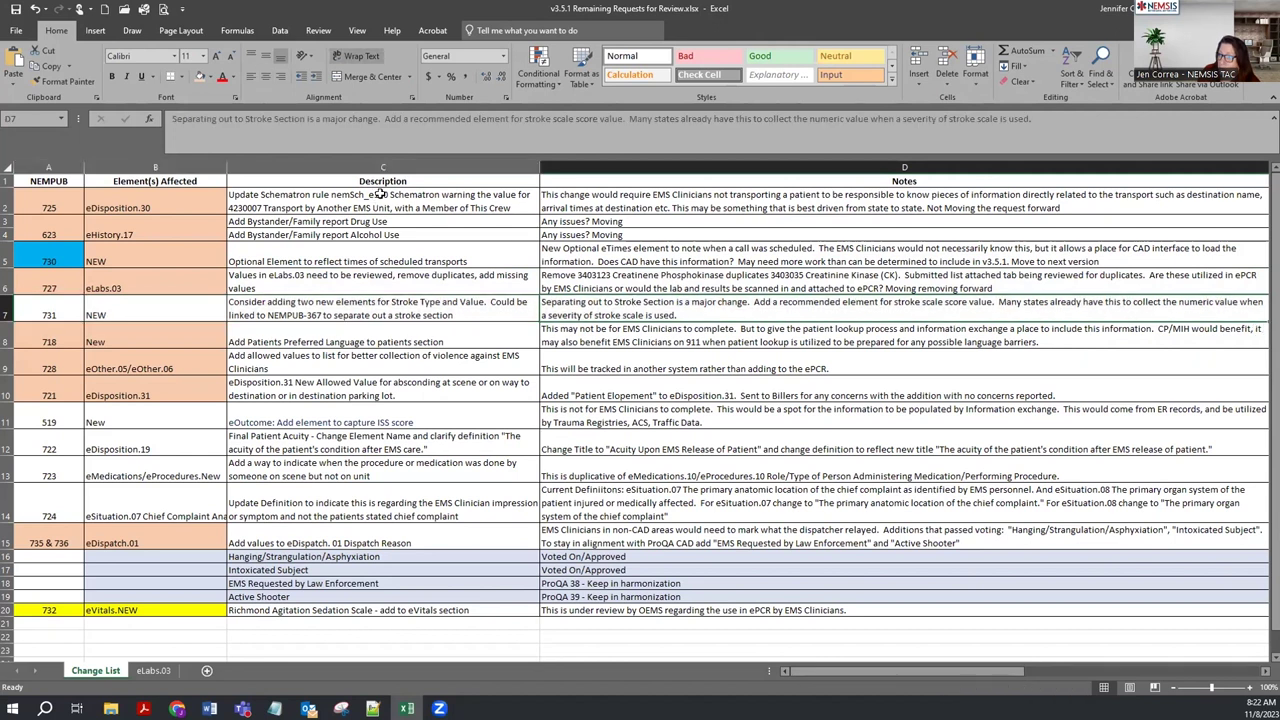
left_click(1070, 131)
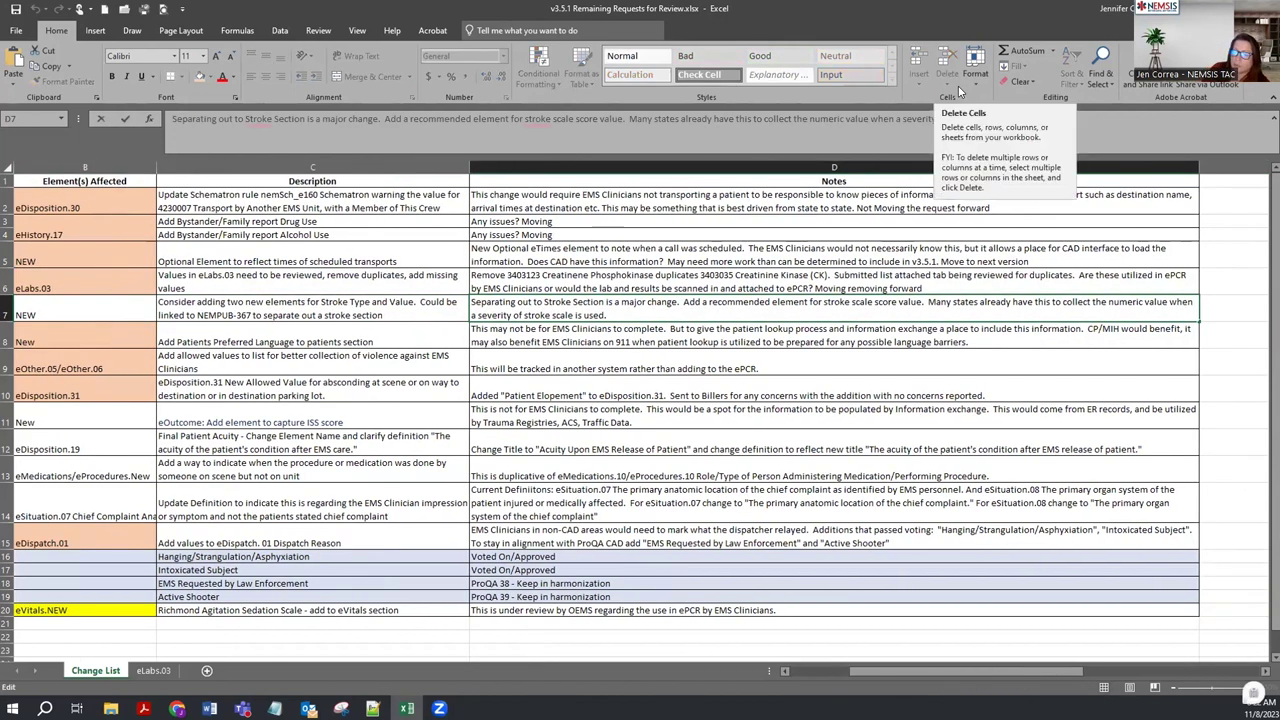
type("Major chan")
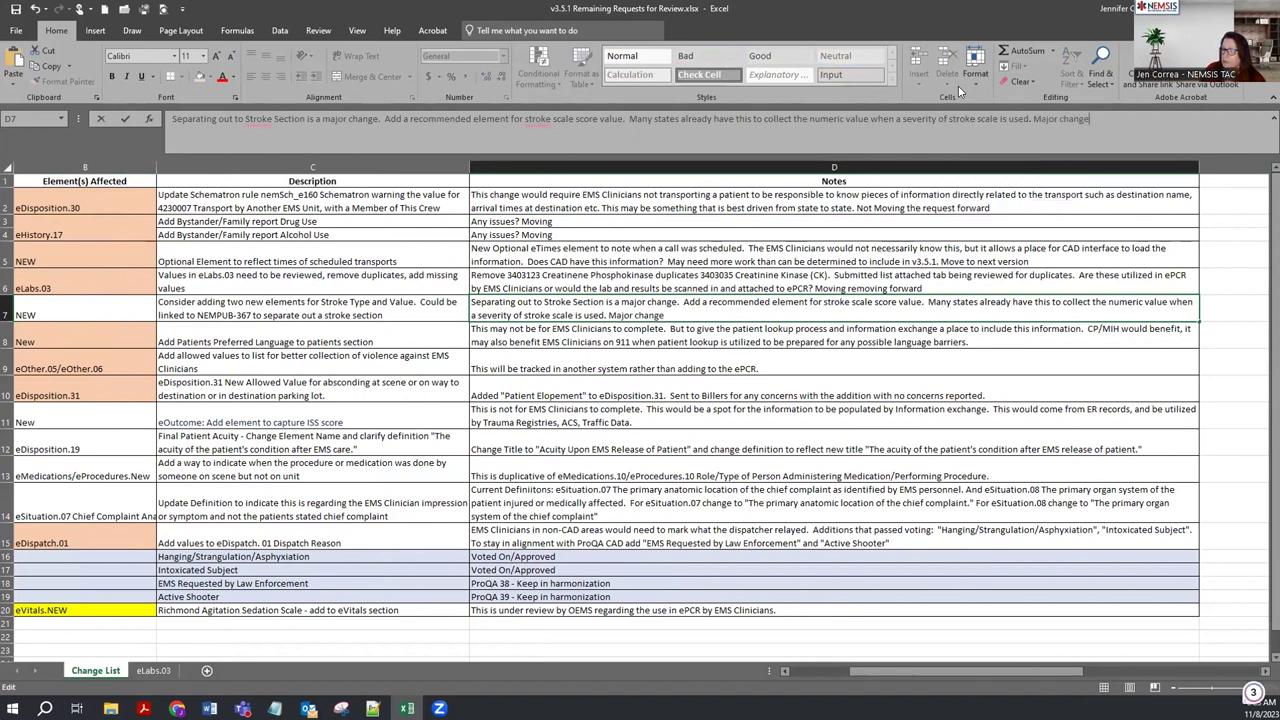
type("ge")
key("Return")
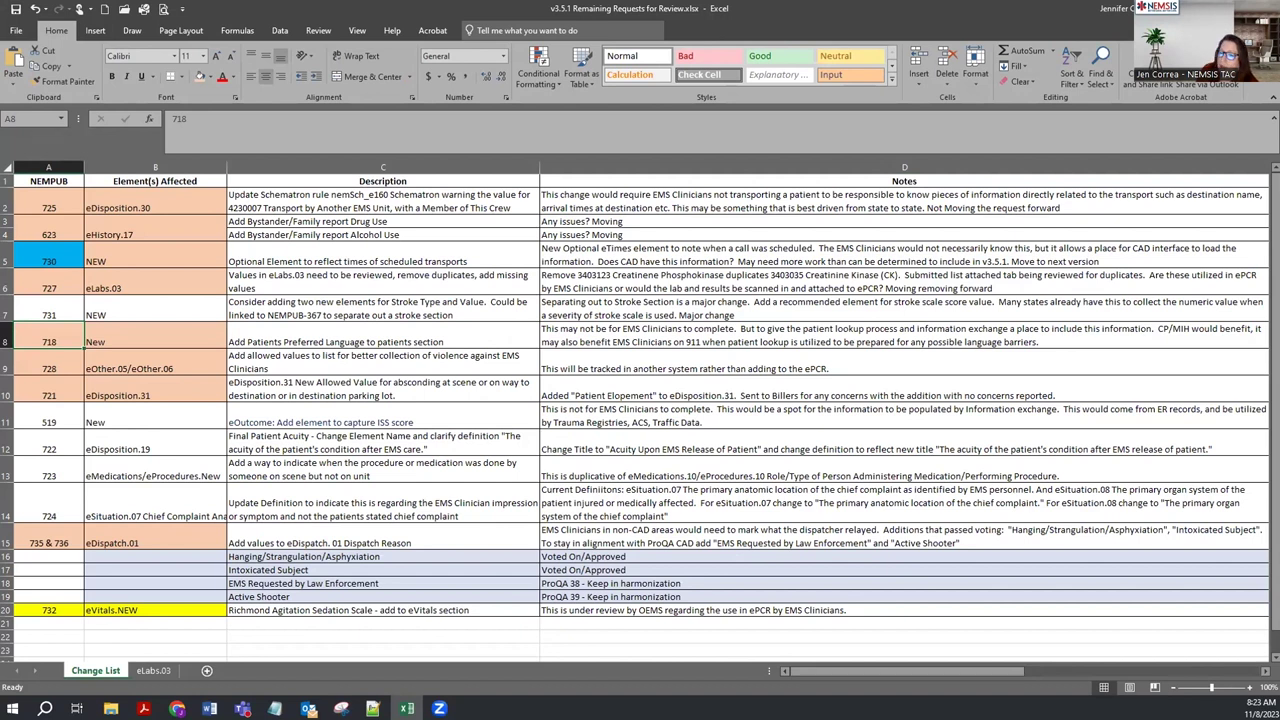
- Review the patient's preferred language request 718, and append "Moving forward" to its notes
left_click(576, 251)
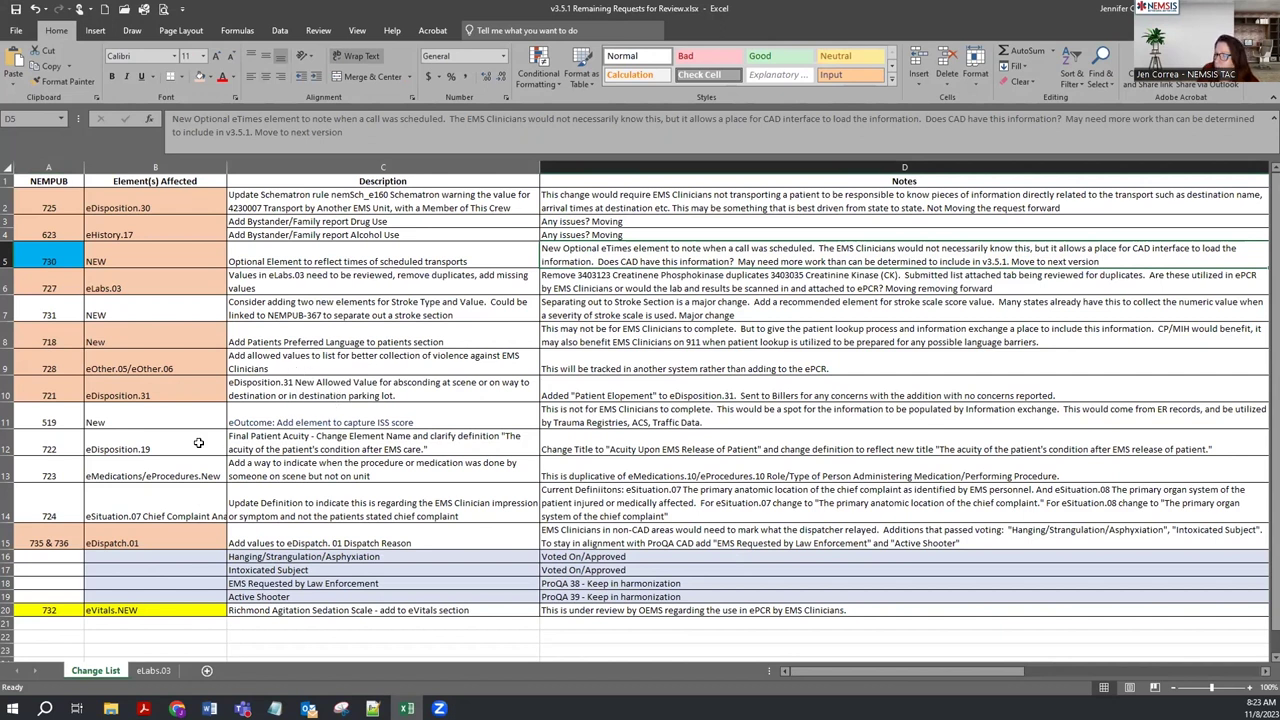
left_click(305, 335)
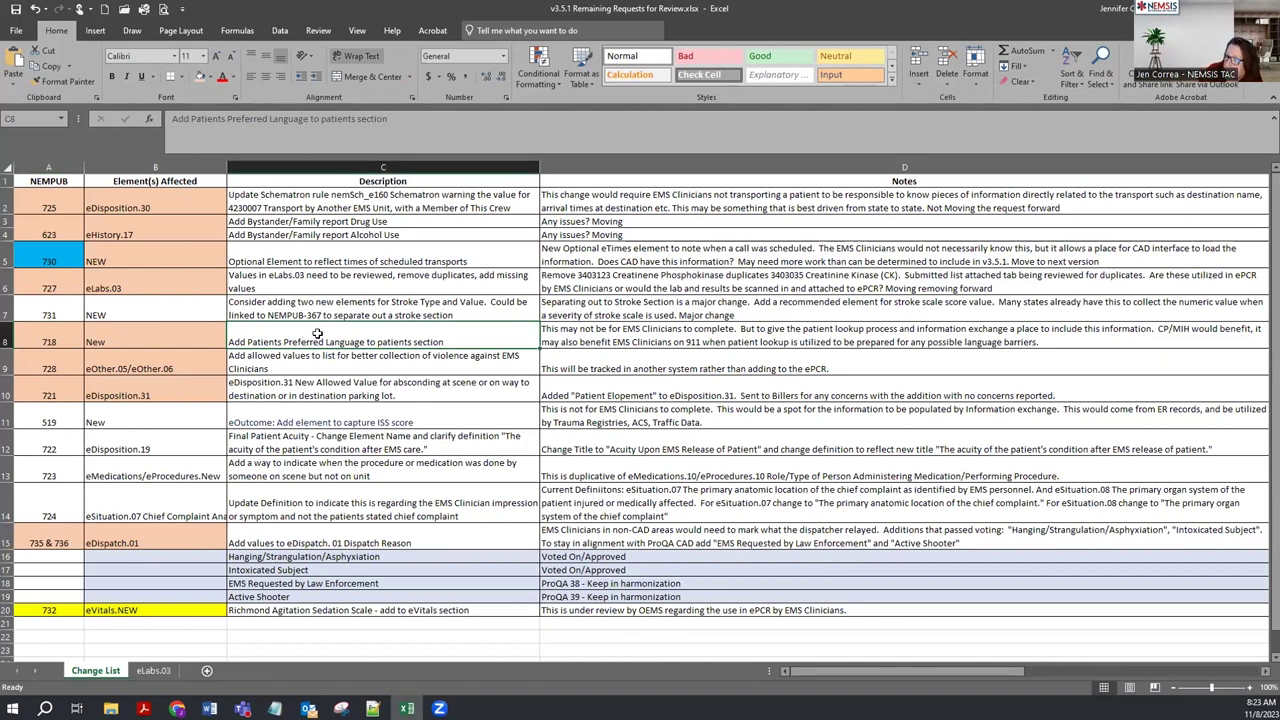
left_click(594, 330)
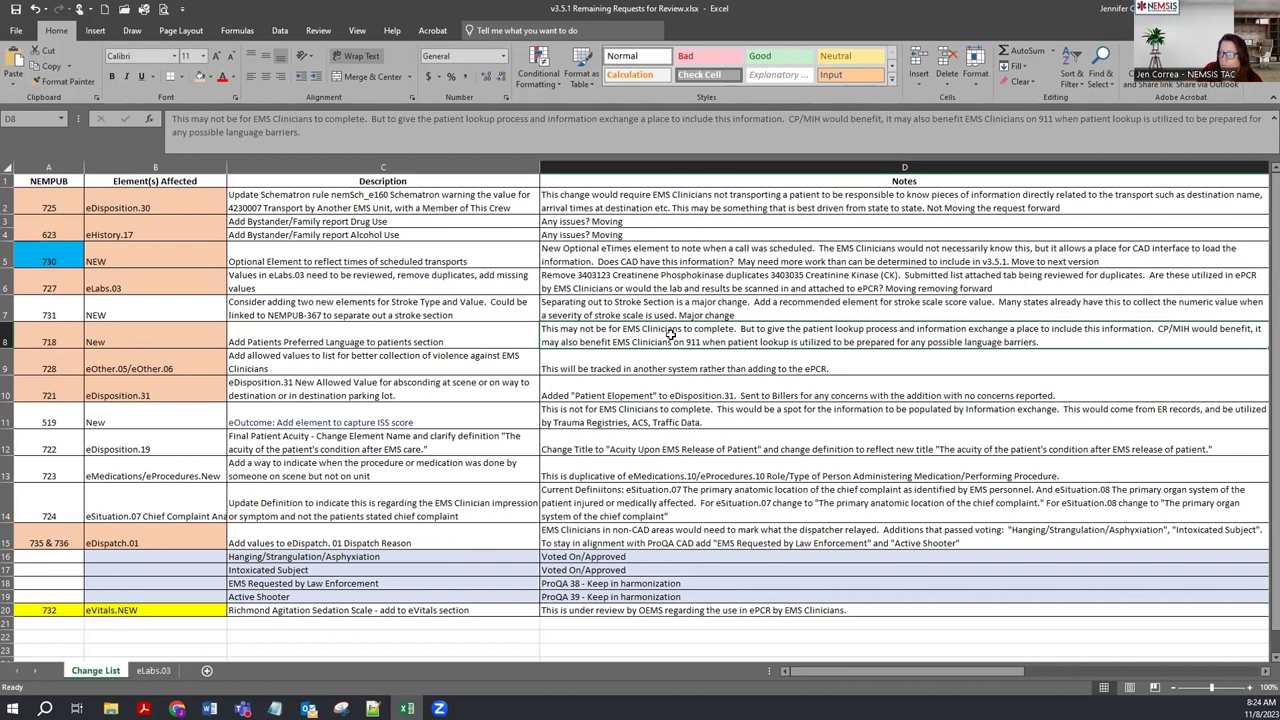
left_click(348, 130)
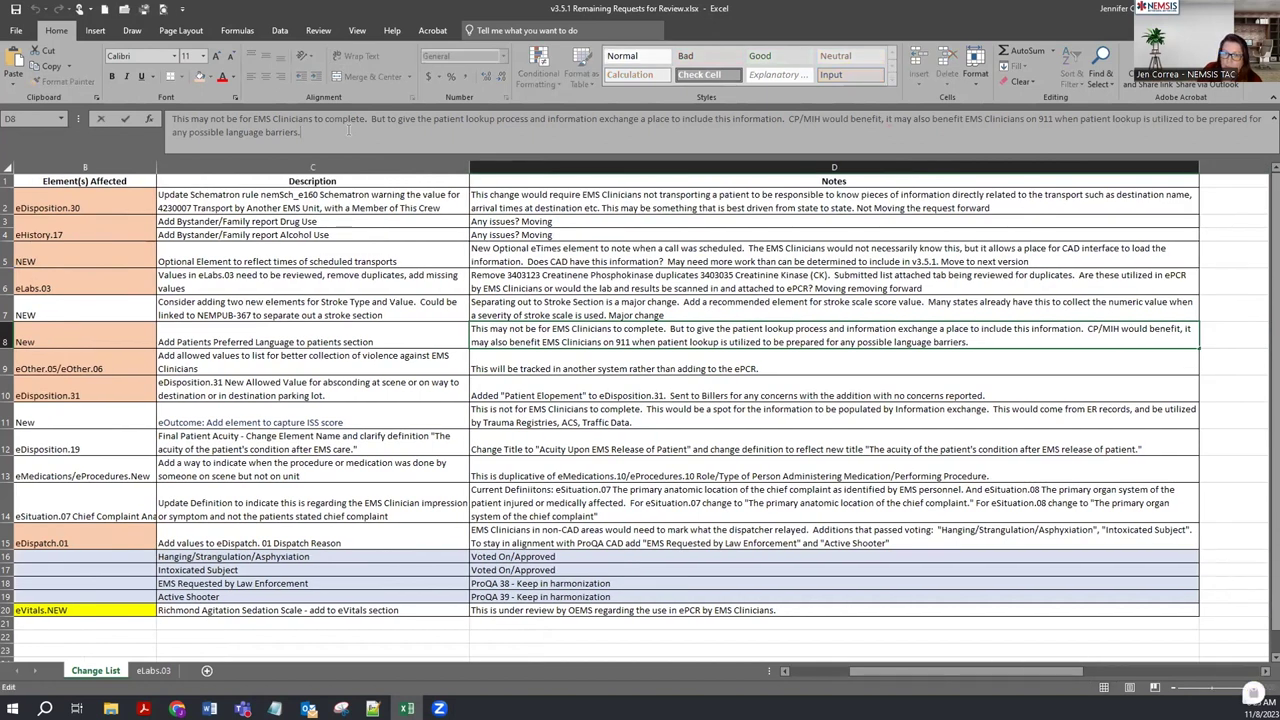
type("Moving forward")
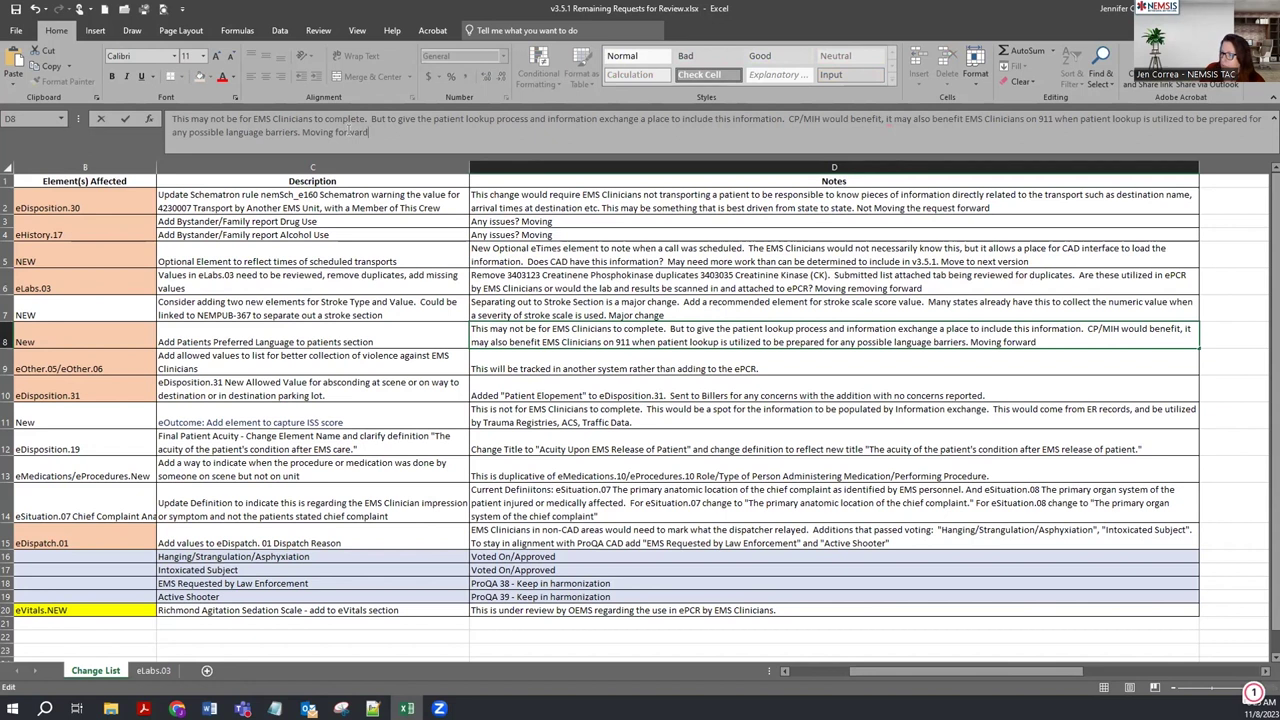
key("Escape")
key("Left")
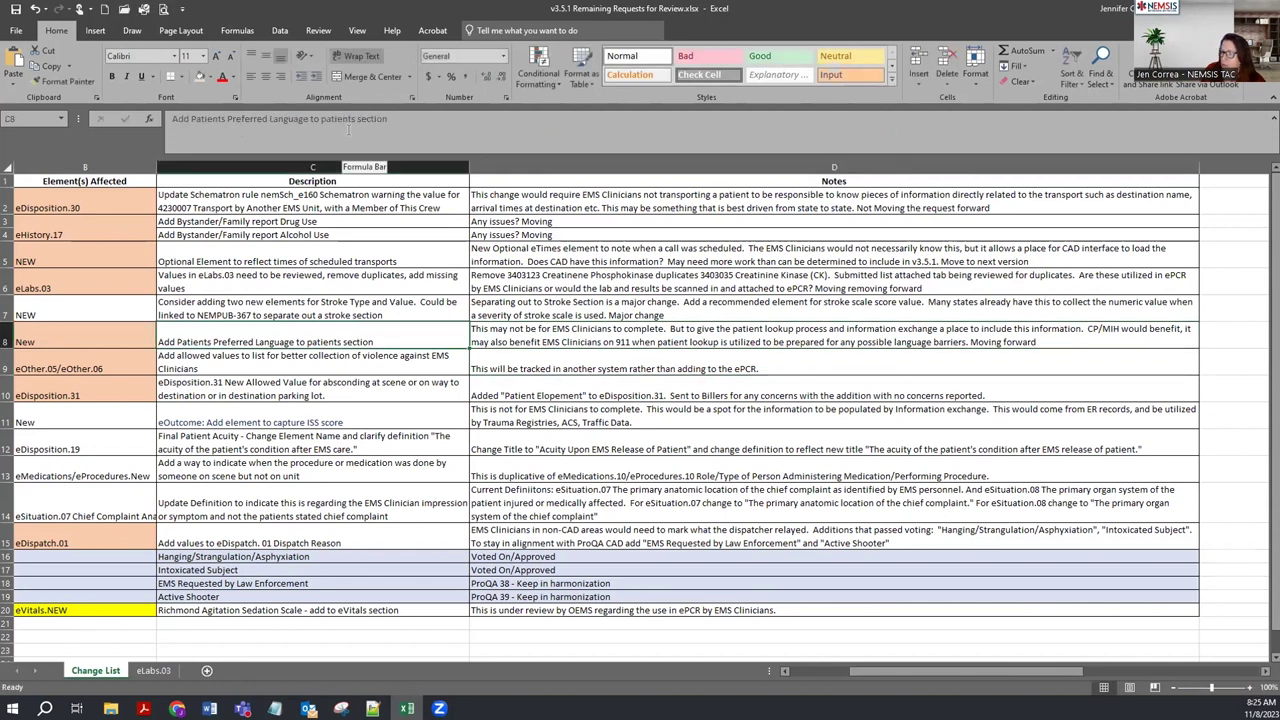
key("Left")
key("Left")
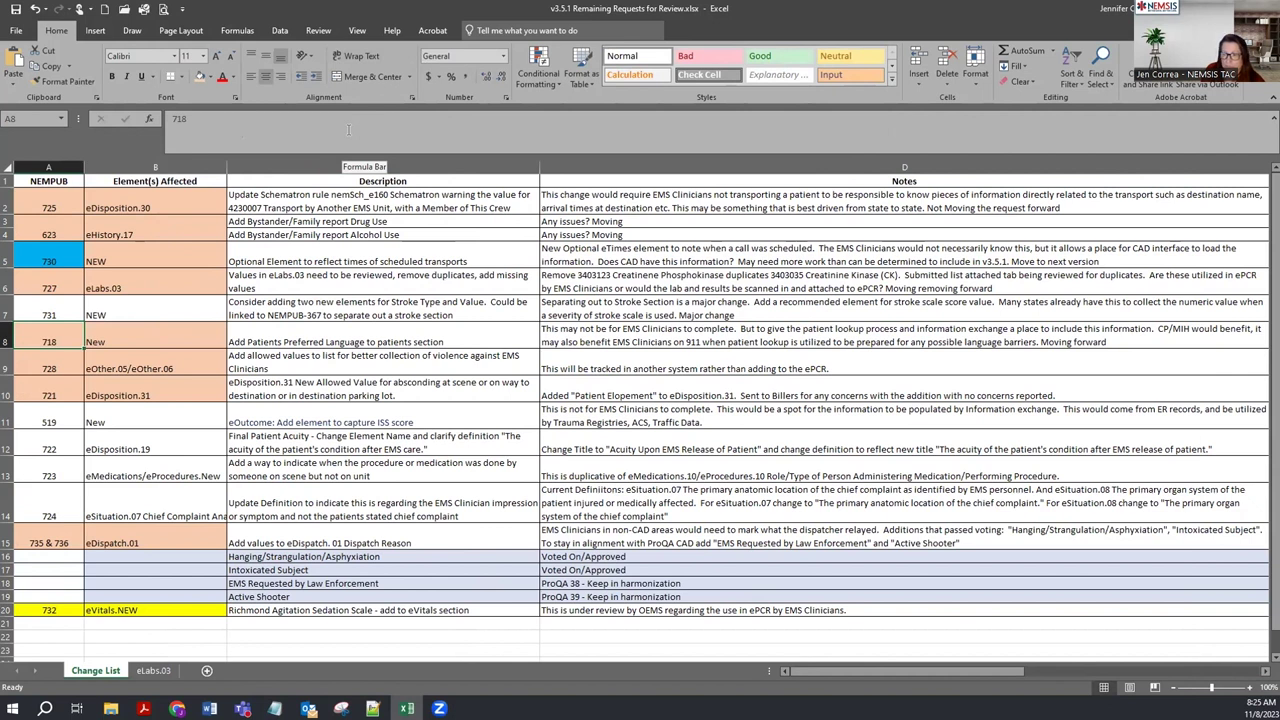
- Extend the preferred language request's notes with "0:1 or 0:M align with USCDI"
left_click(693, 342)
left_click(451, 132)
type("0:1")
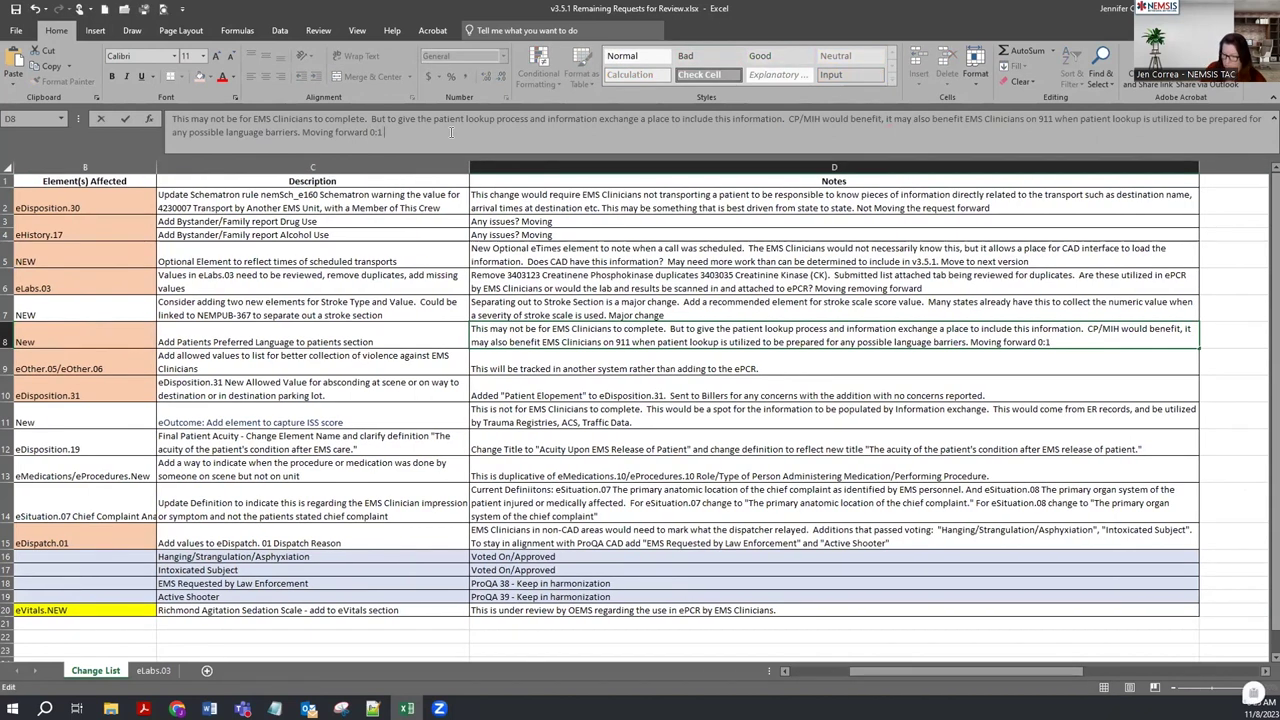
type(" or ):M")
key("BackSpace")
type(":M align with USCDI")
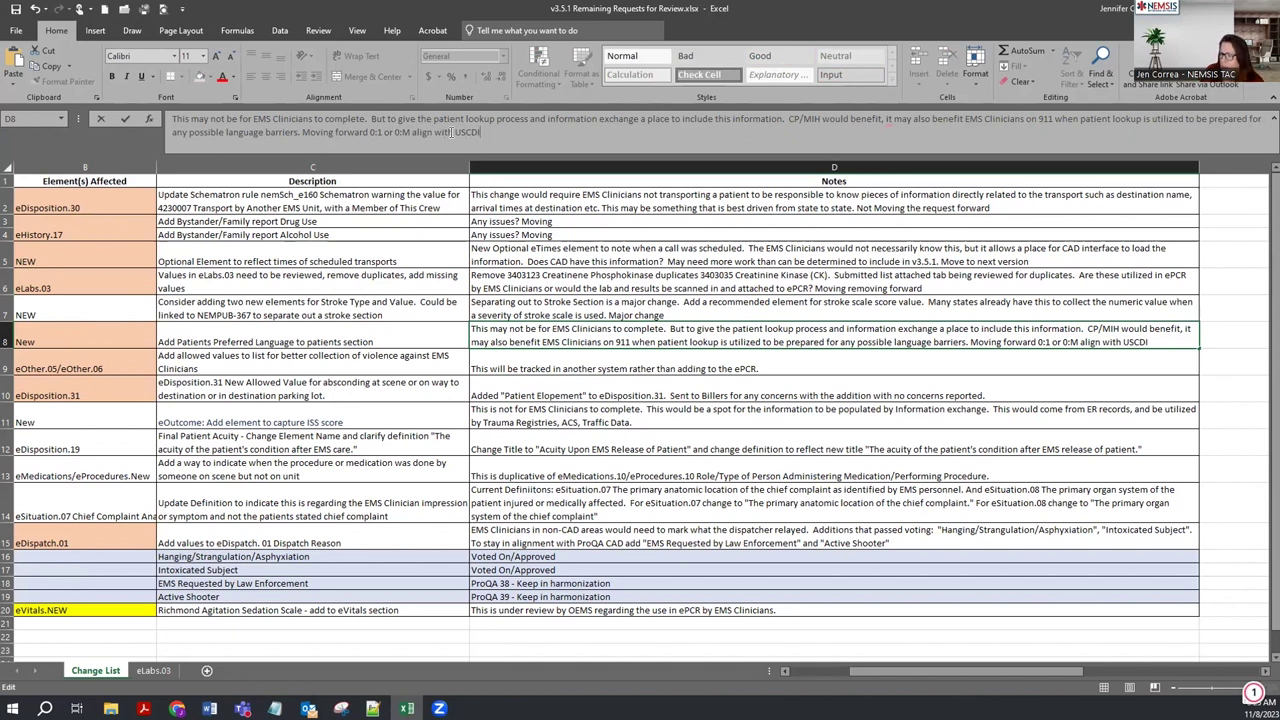
key("Return")
key("Up")
key("Left")
key("Left")
key("Left")
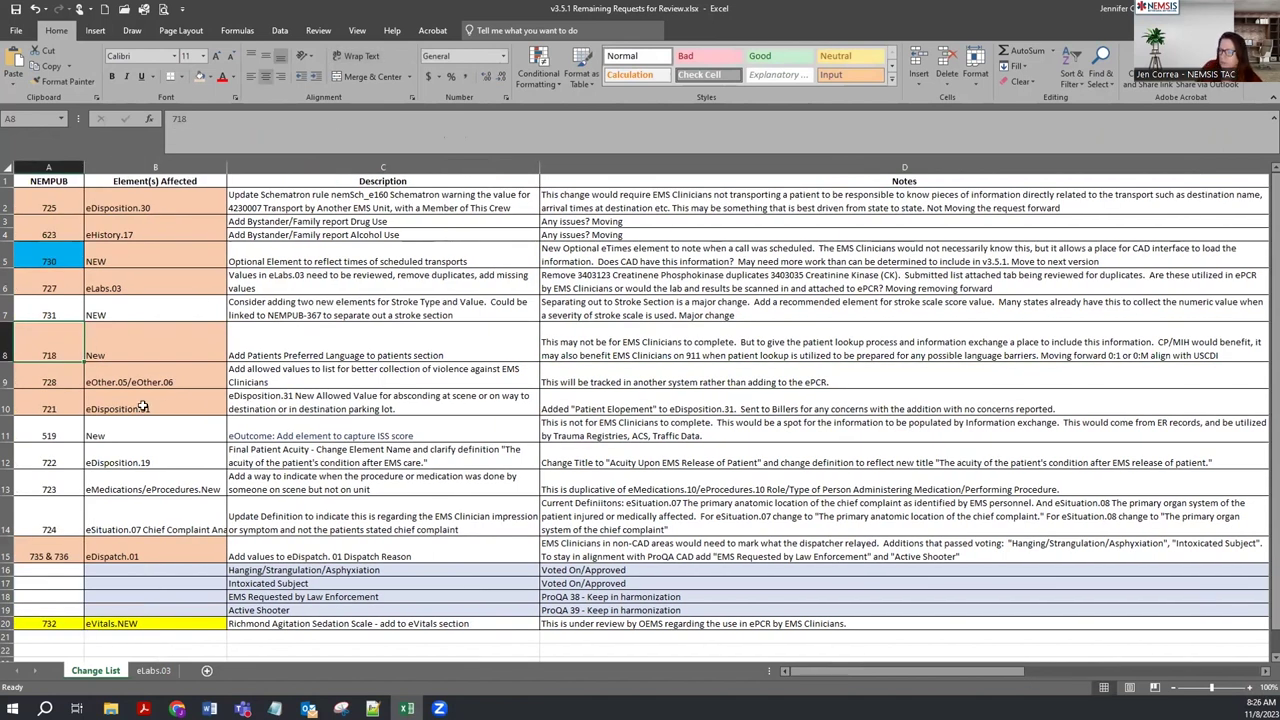
- Review request 728 on violence against EMS Clinicians, and append "Not Moving Forward" to its notes
left_click(265, 376)
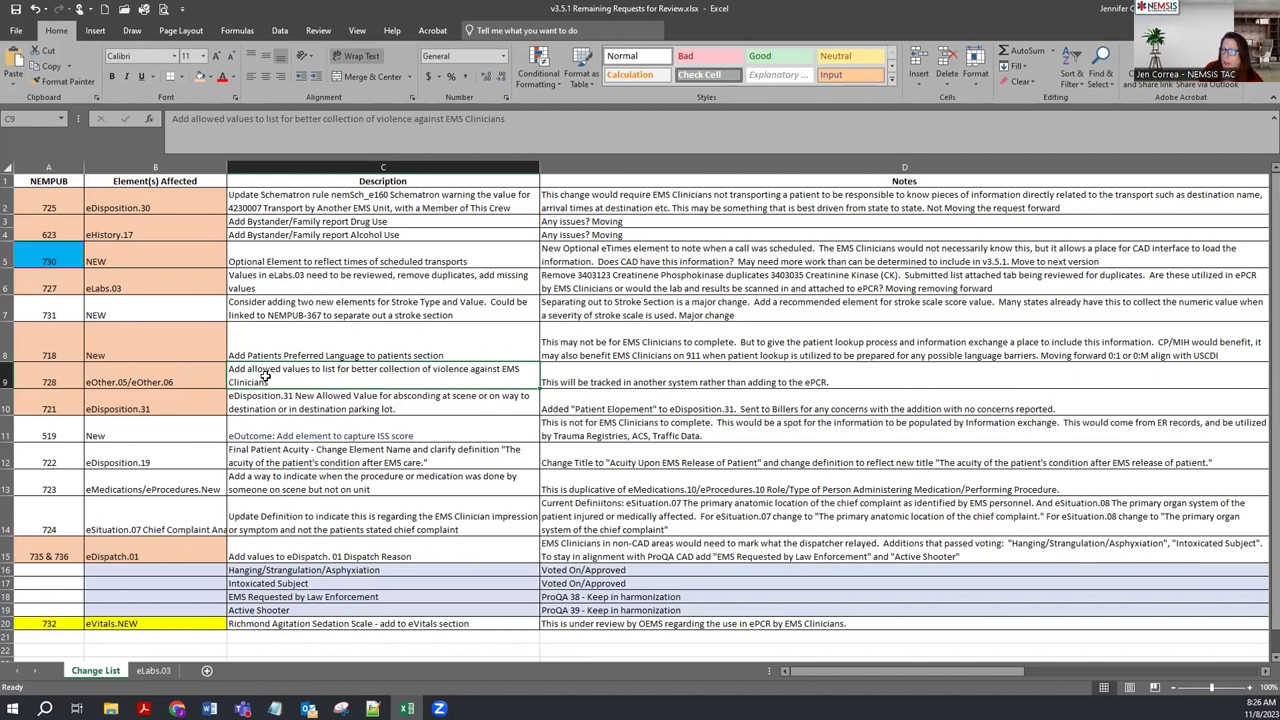
left_click(596, 380)
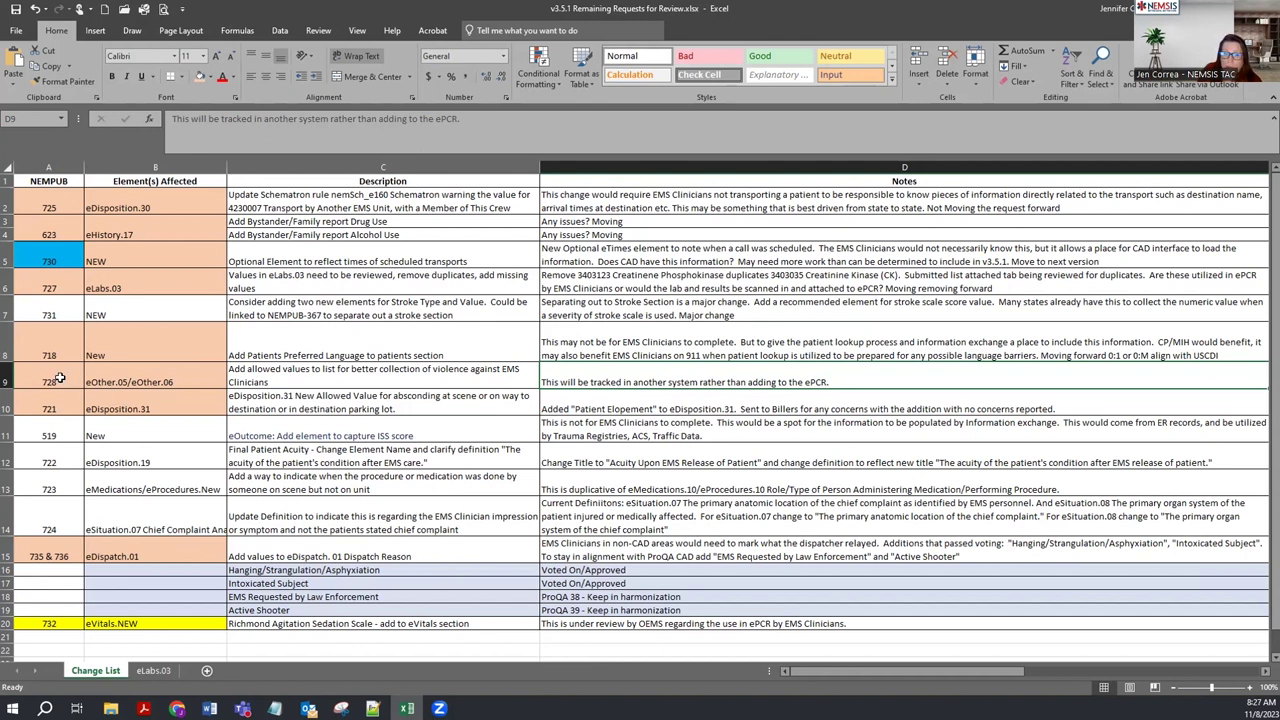
left_click_drag(60, 378, 562, 375)
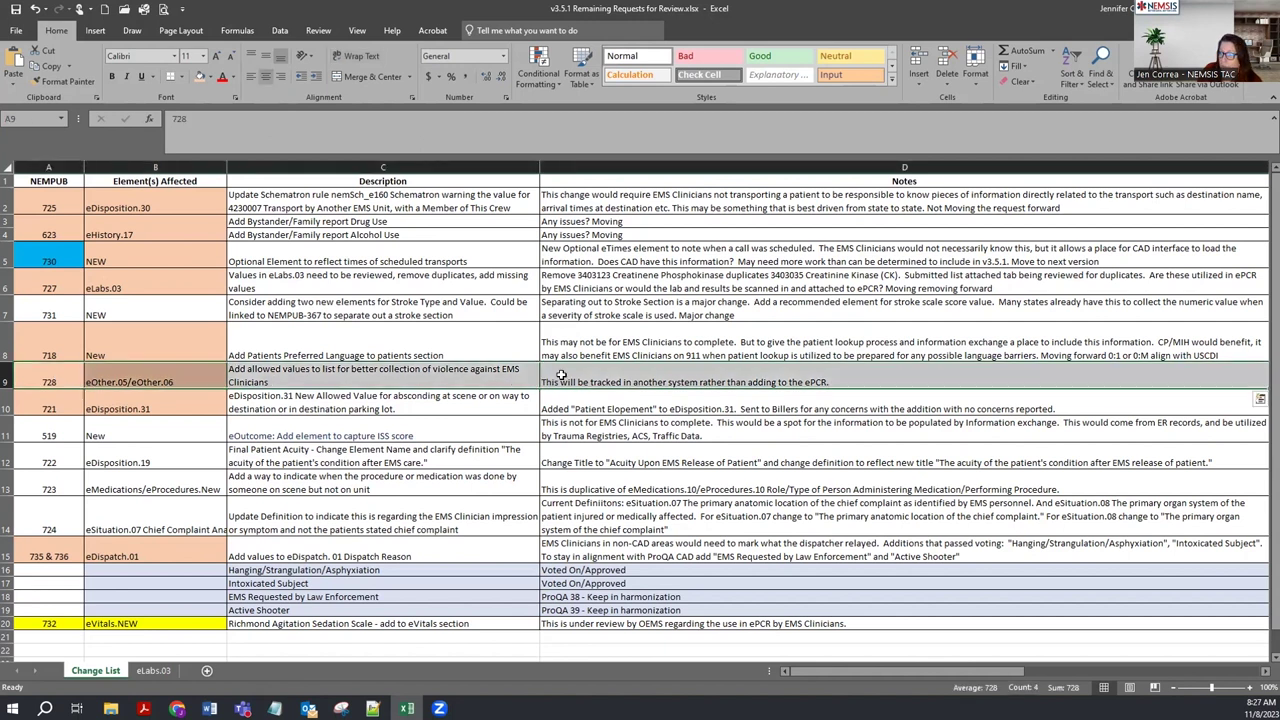
left_click(620, 378)
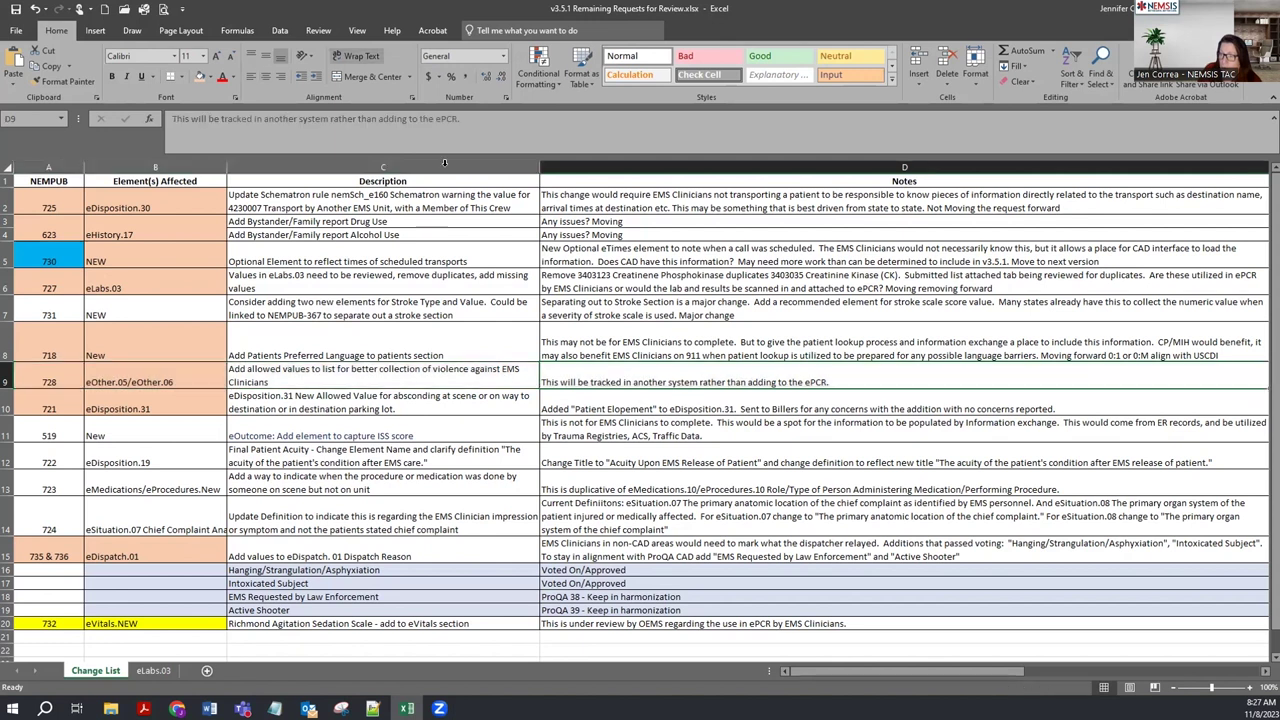
left_click(484, 116)
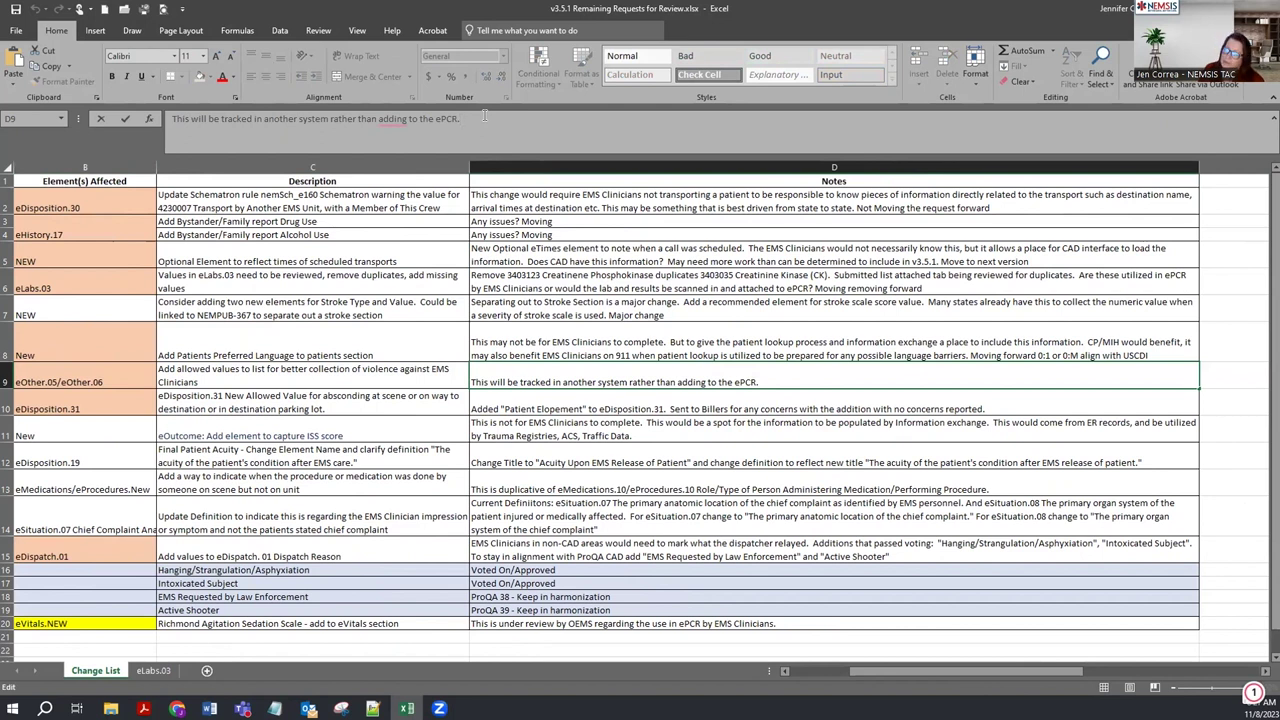
type("N")
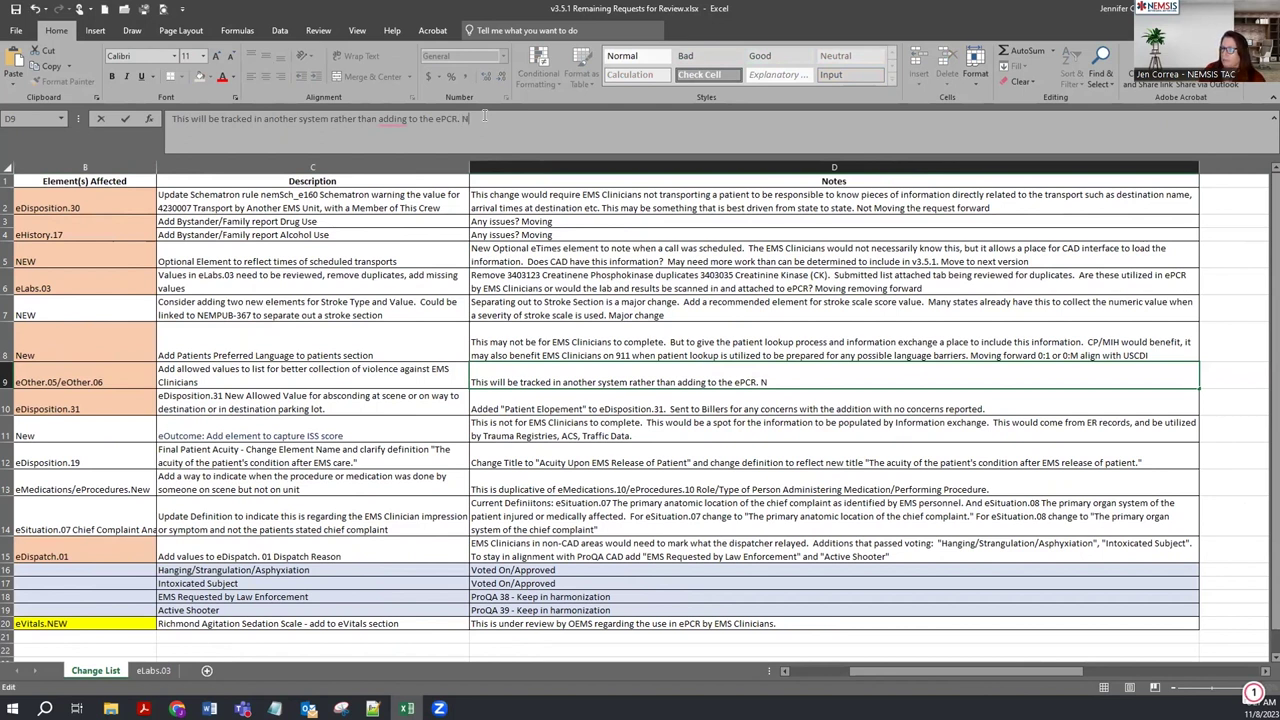
type("ot Moving Forward")
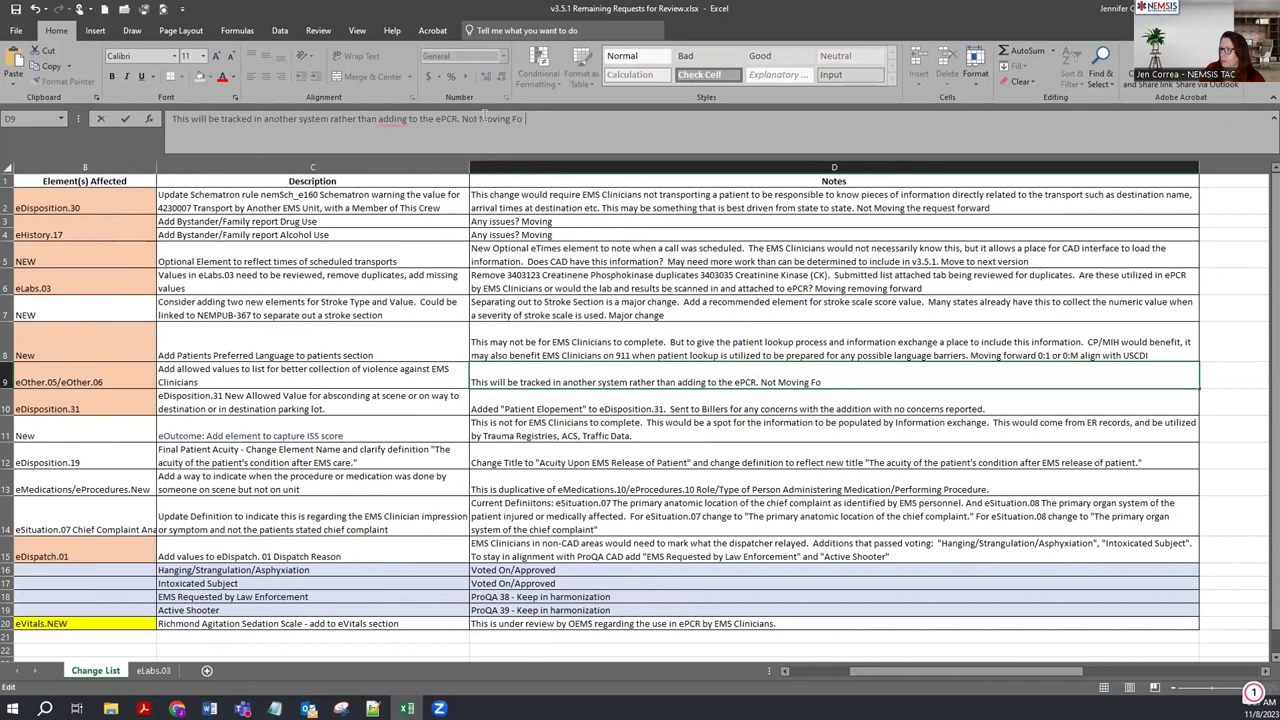
key("Return")
key("Home")
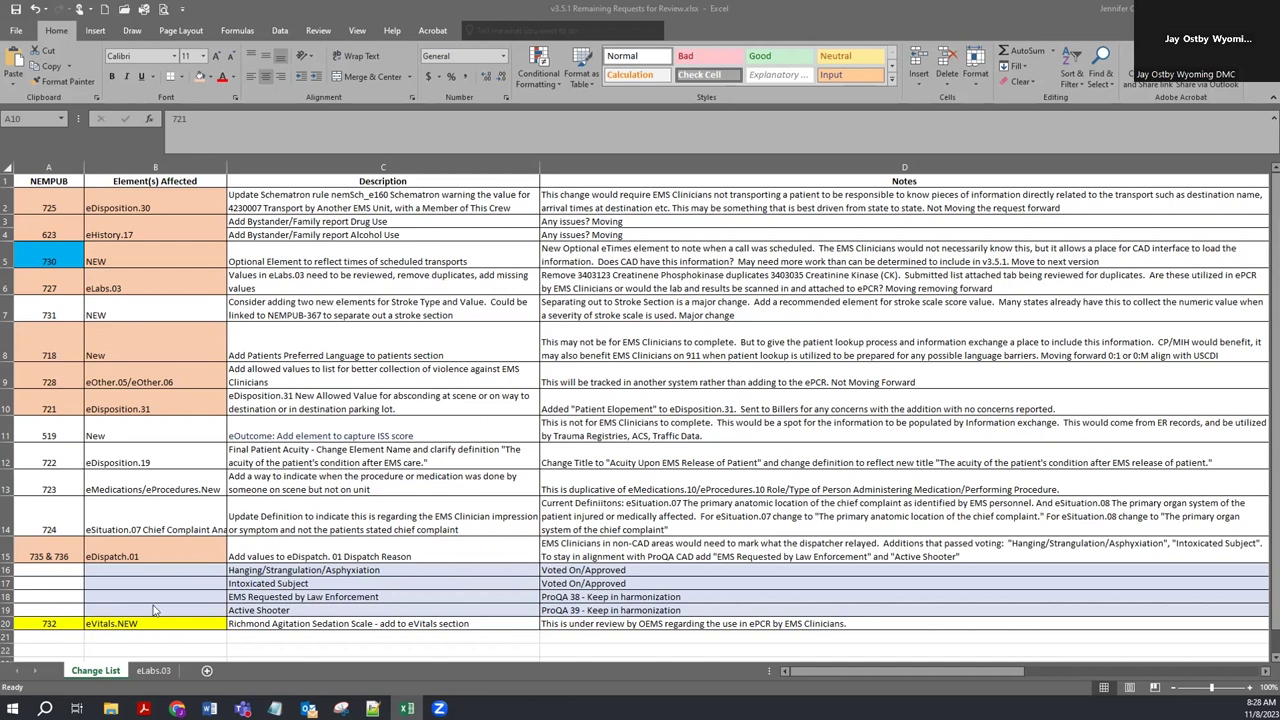
- Switch to the V3.5.0 Data Dictionary in Acrobat and find the eOther.06 element's definition page
left_click(143, 708)
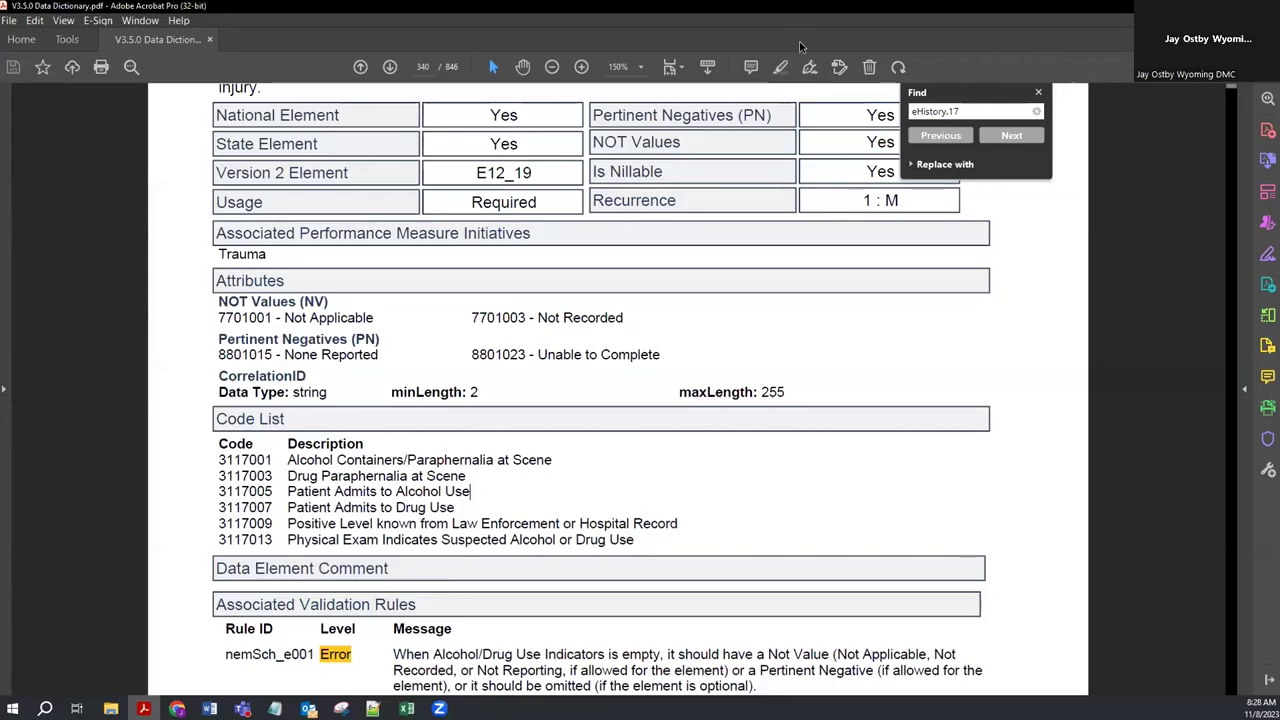
left_click(974, 111)
type("eOther.06")
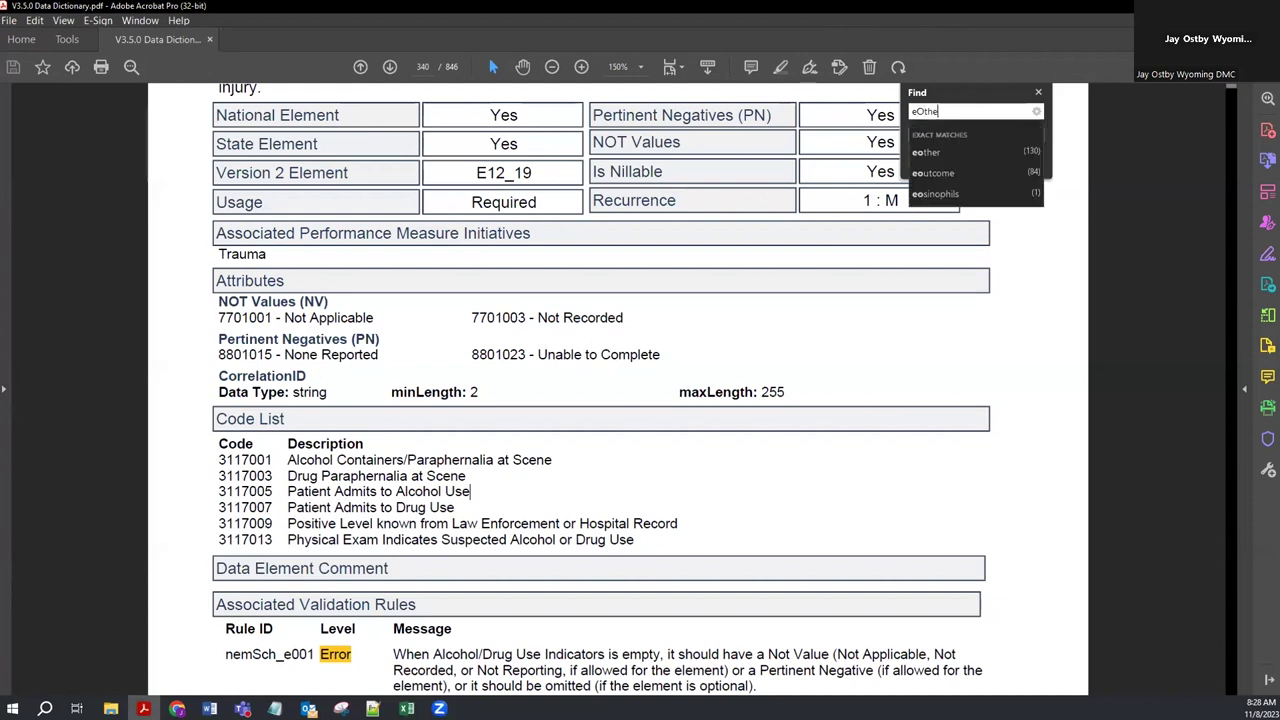
key("Return")
key("Return")
key("Return")
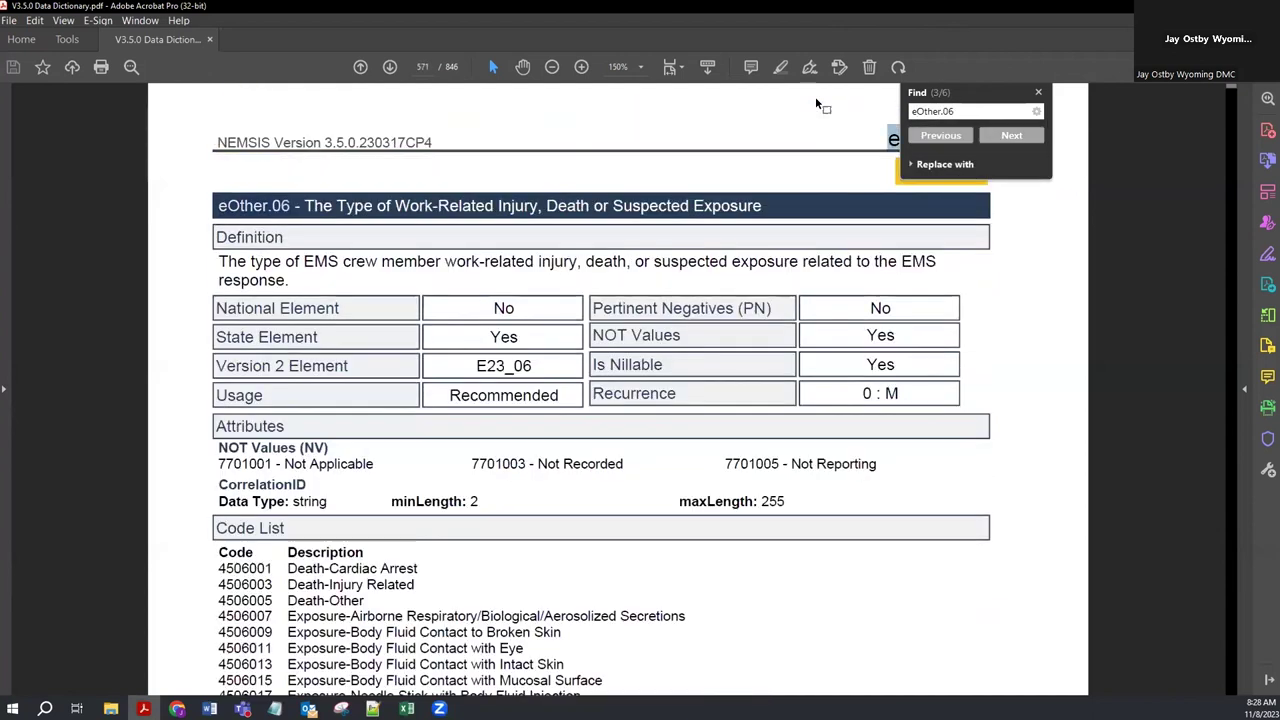
- Examine the eOther.06 attributes and code list for existing work-related injury, death and exposure values
scroll(638, 453, "down", 3)
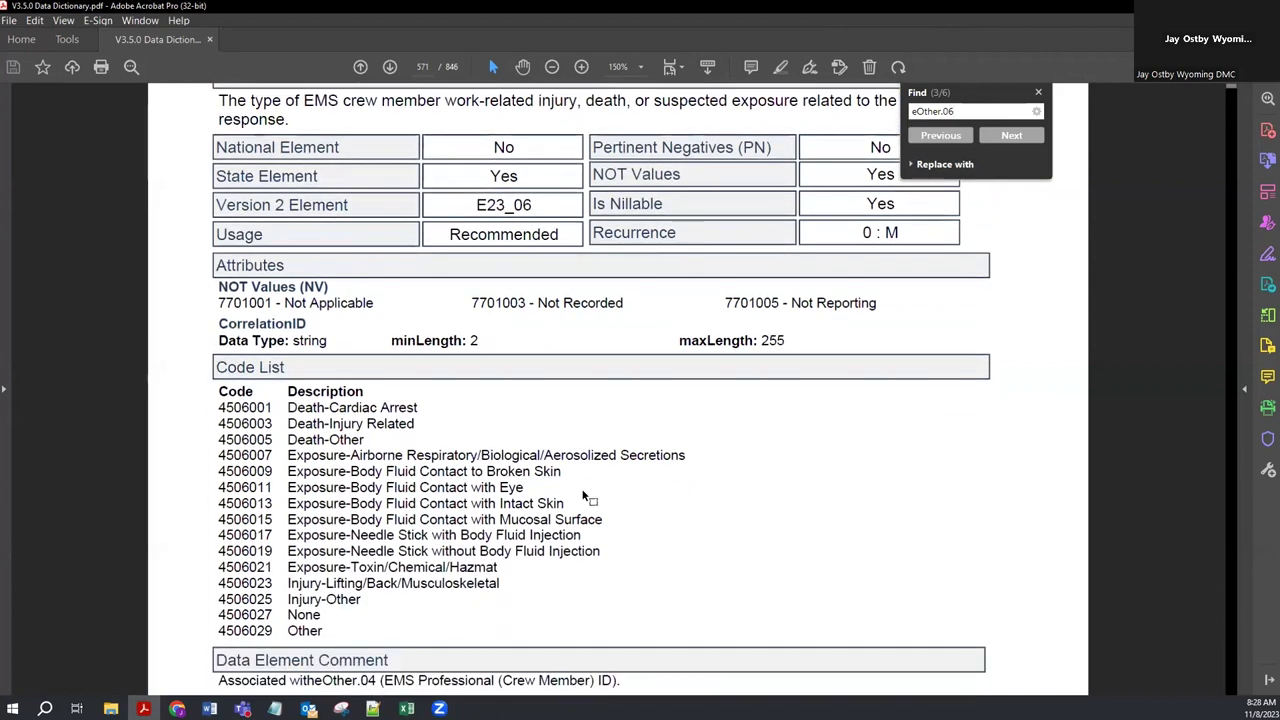
scroll(583, 490, "down", 1)
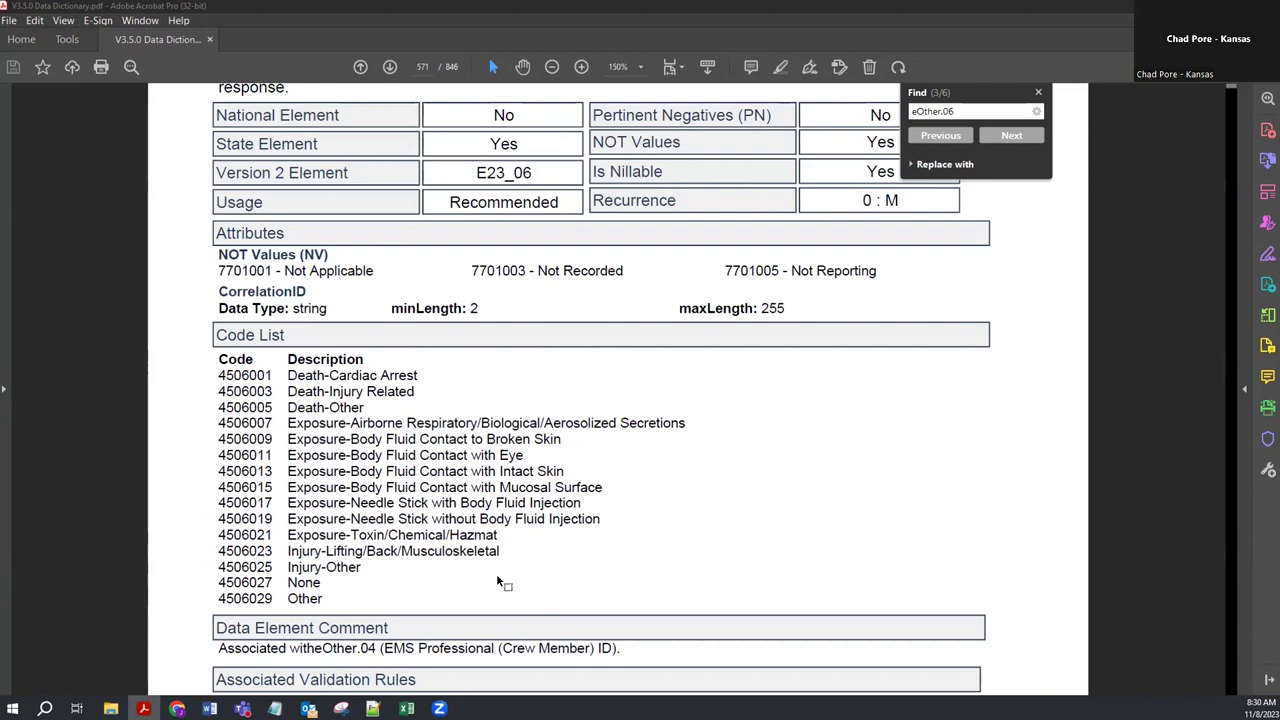
scroll(496, 573, "up", 2)
scroll(497, 578, "down", 1)
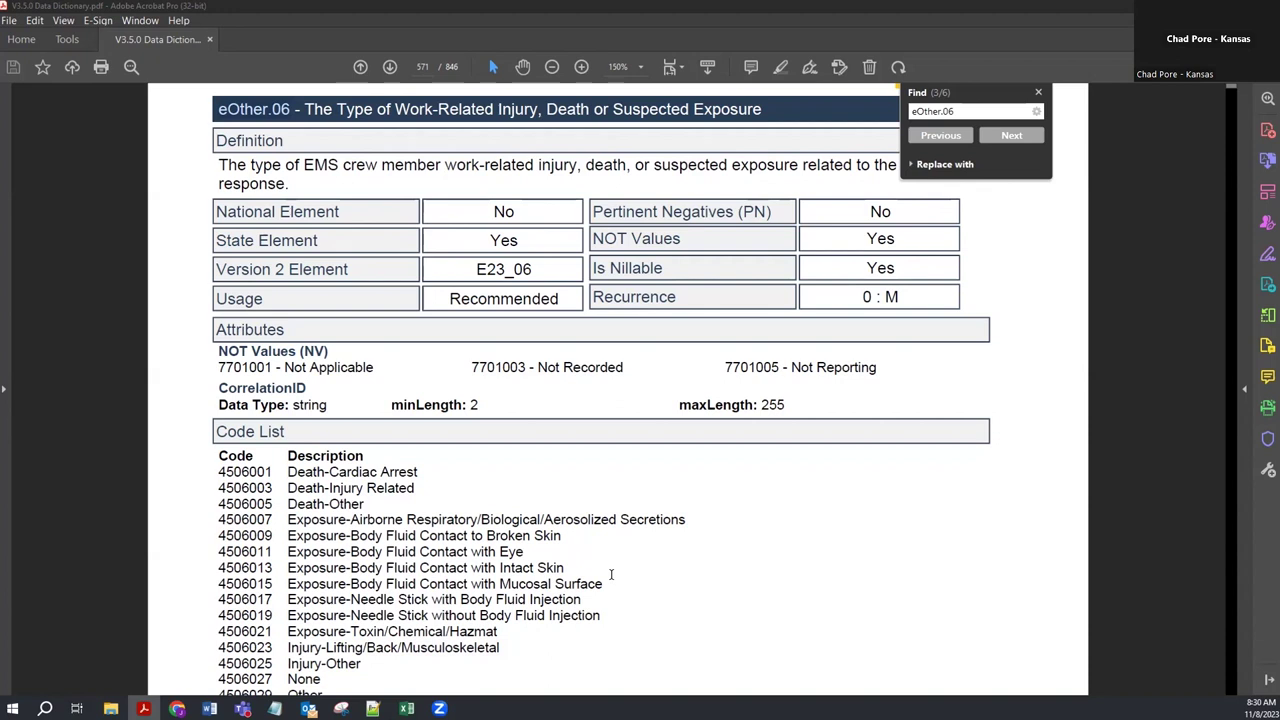
scroll(611, 574, "down", 1)
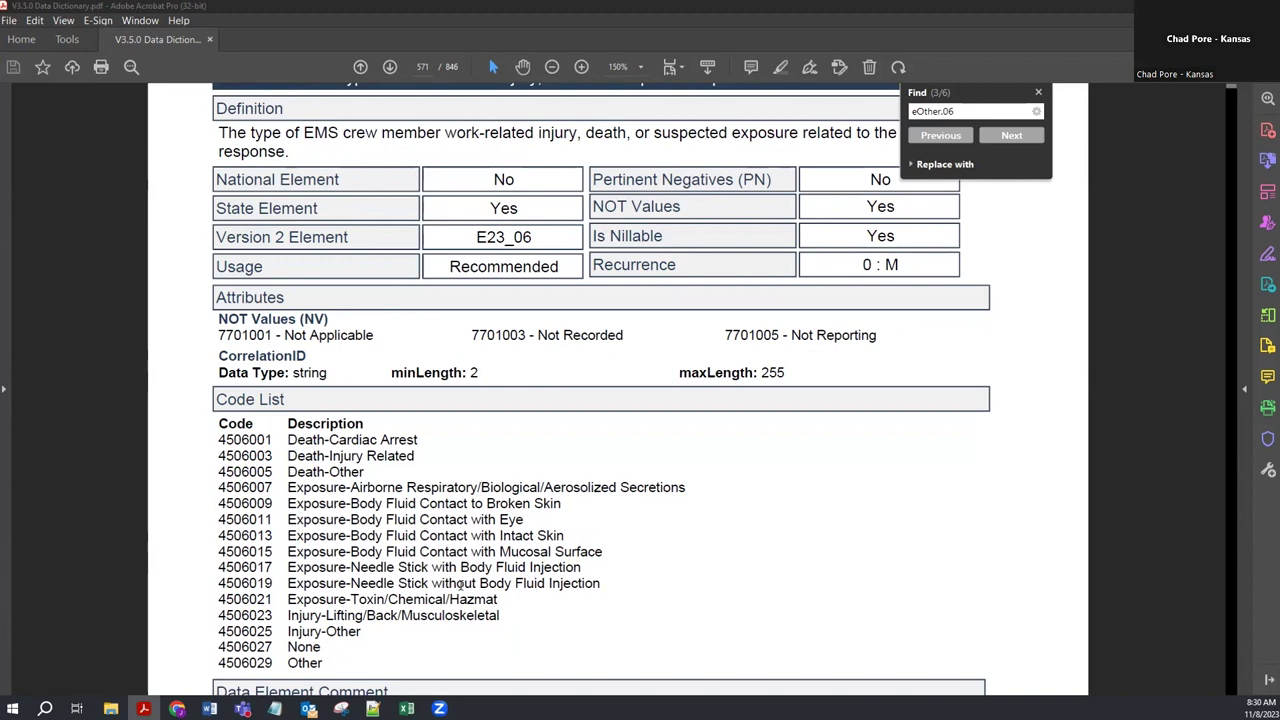
scroll(360, 440, "up", 1)
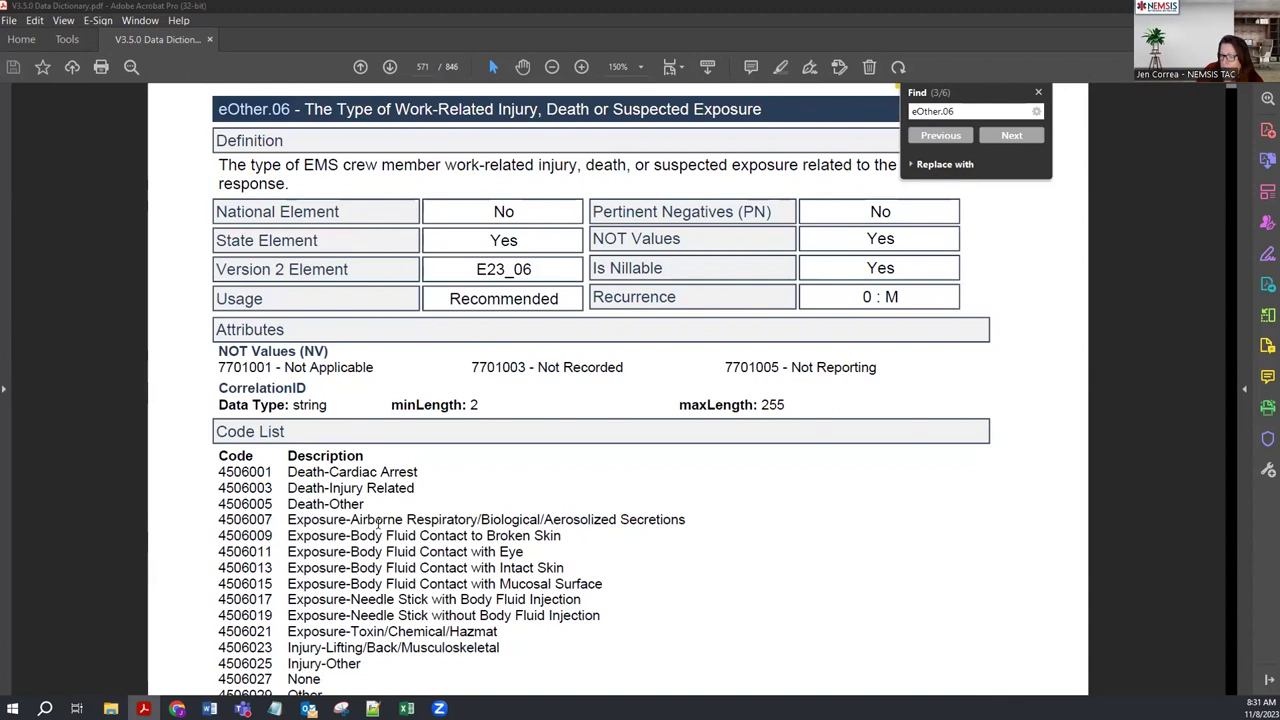
scroll(377, 522, "down", 2)
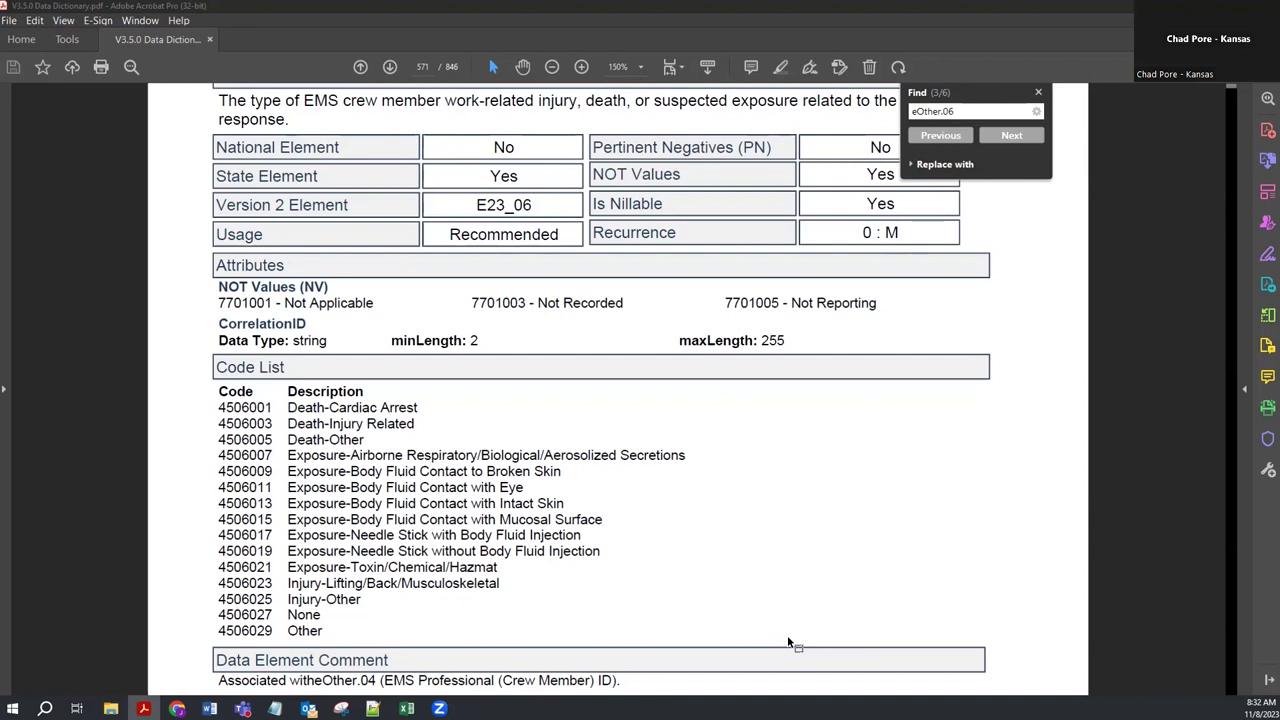
scroll(436, 552, "down", 2)
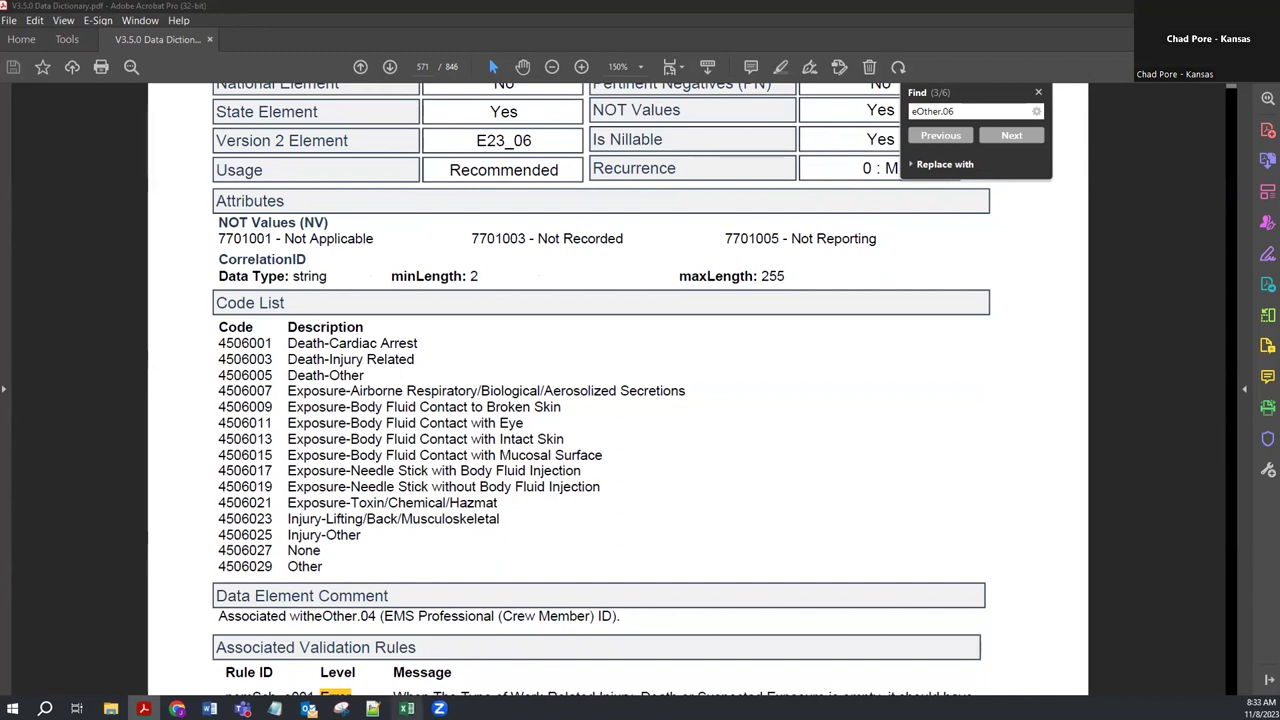
- In the Excel change list, replace "Not Moving Forward" in request 728's notes with "Possibly add Verbal Assault, Physical Assault, Violence - still needs more discussion"
mouse_move(406, 709)
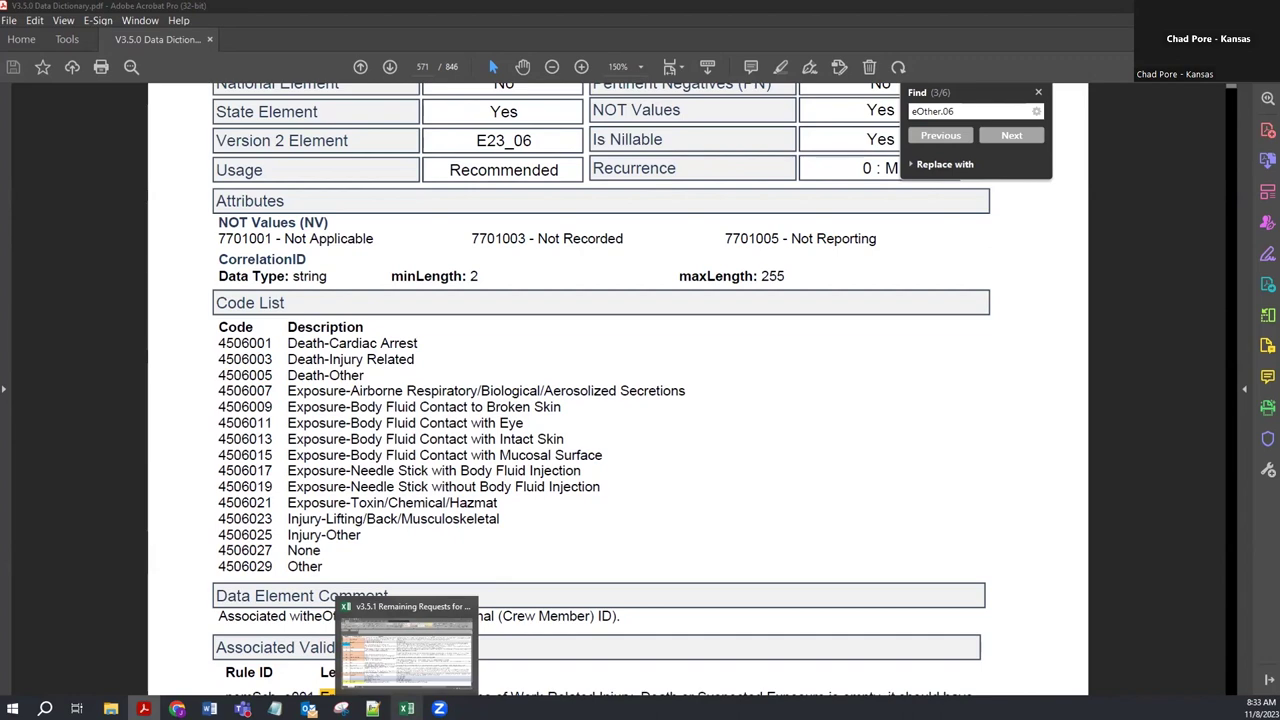
left_click(407, 650)
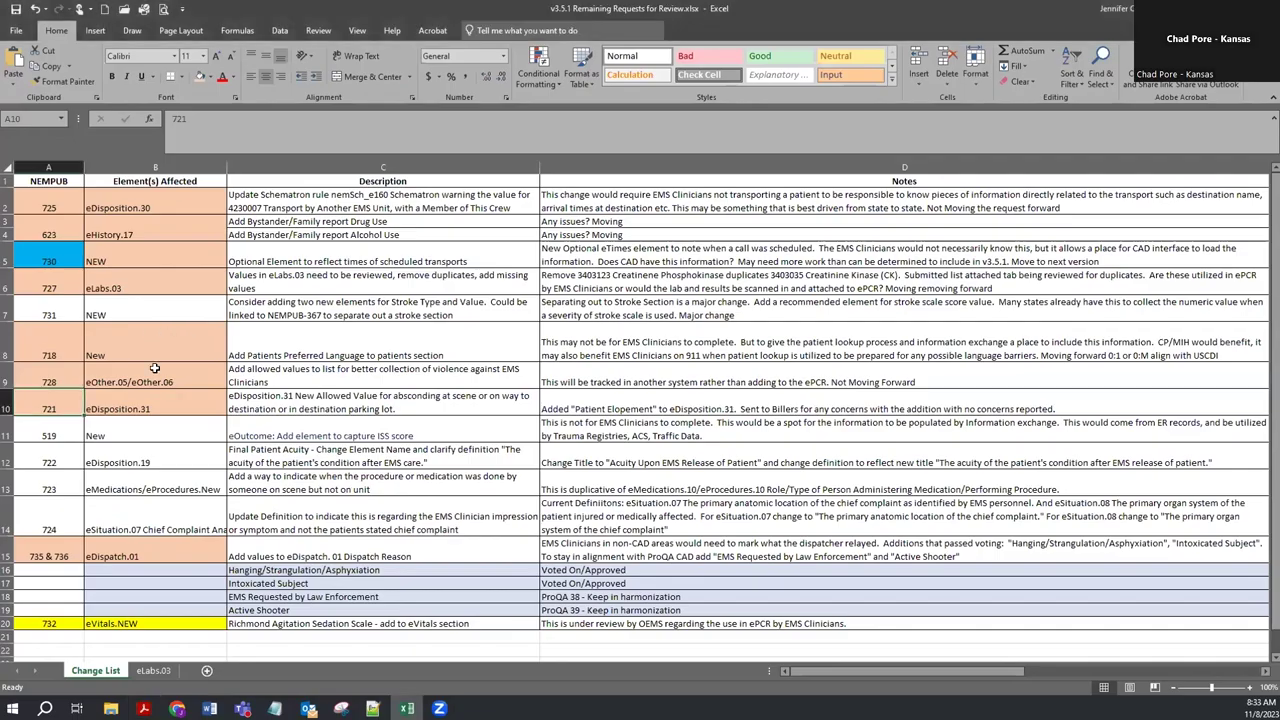
left_click(620, 380)
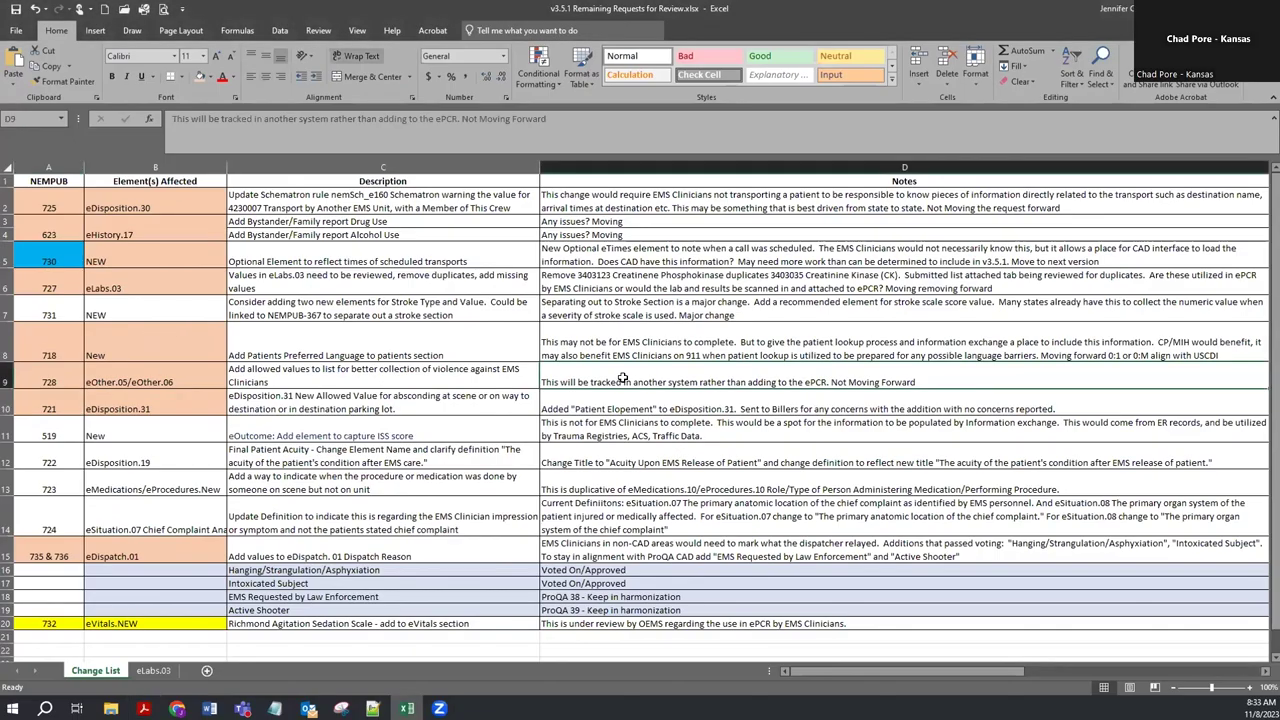
left_click(462, 114)
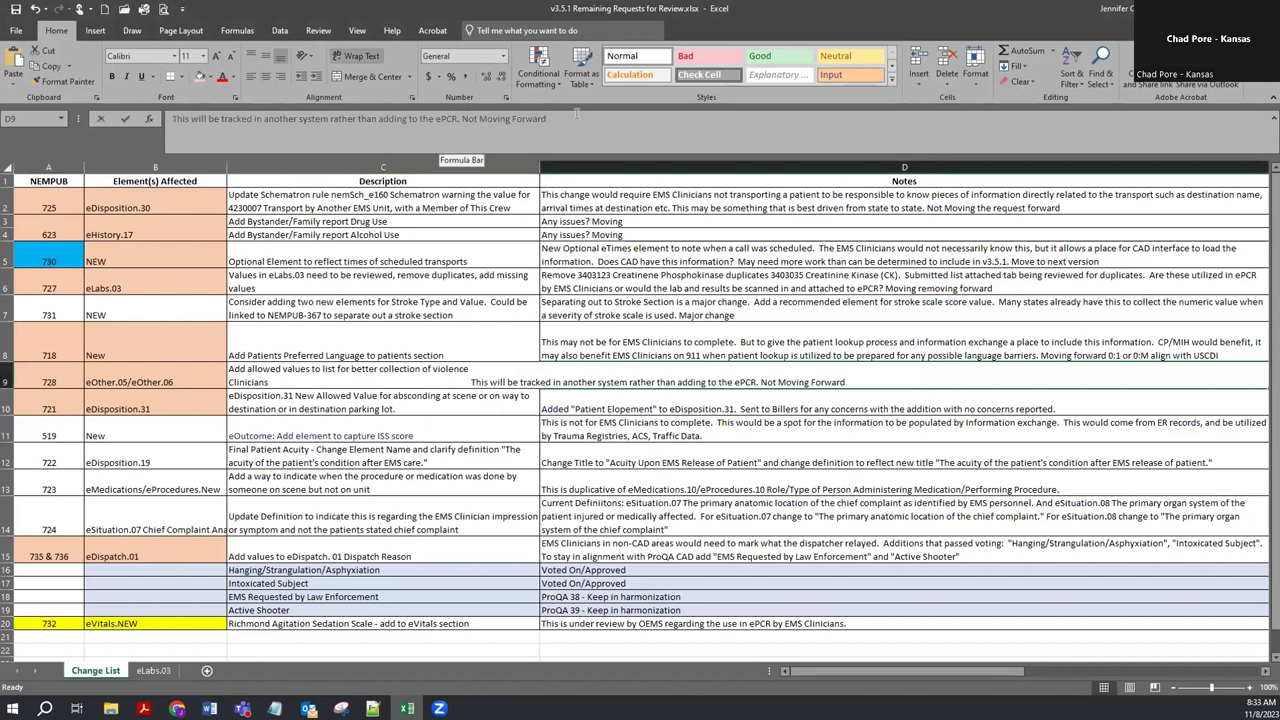
left_click_drag(590, 113, 462, 117)
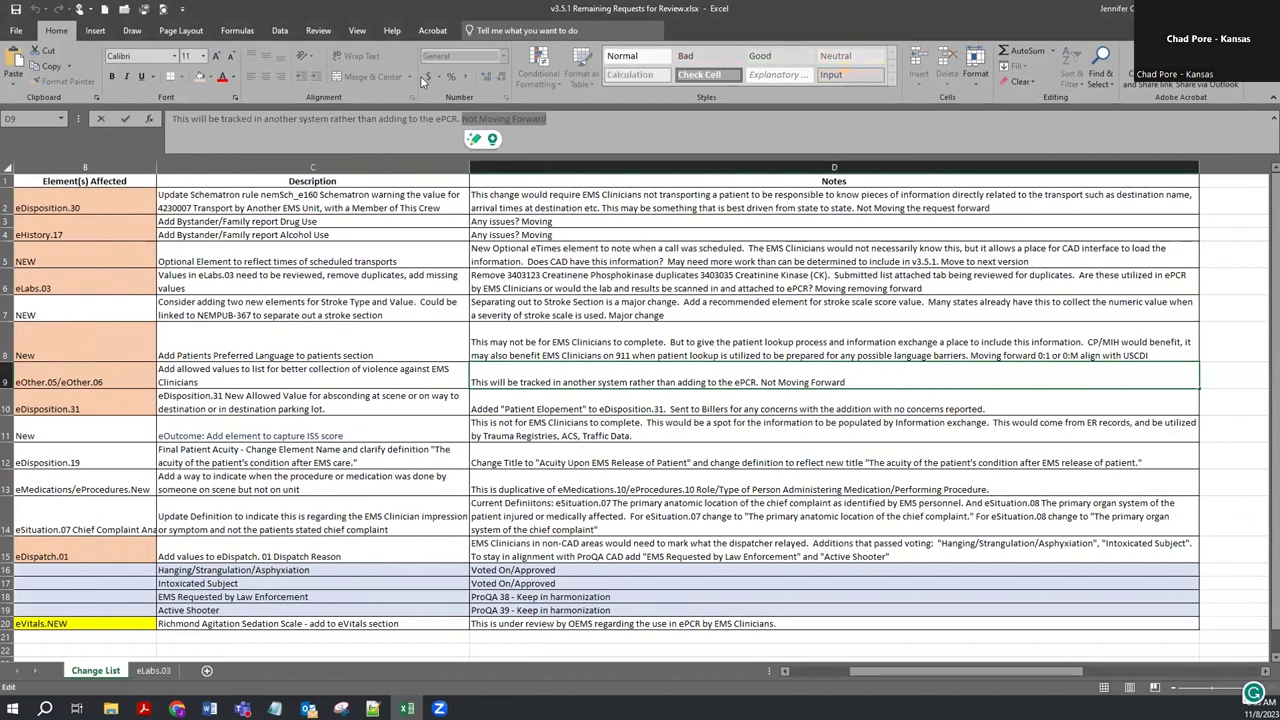
type("Possibly add Verbal")
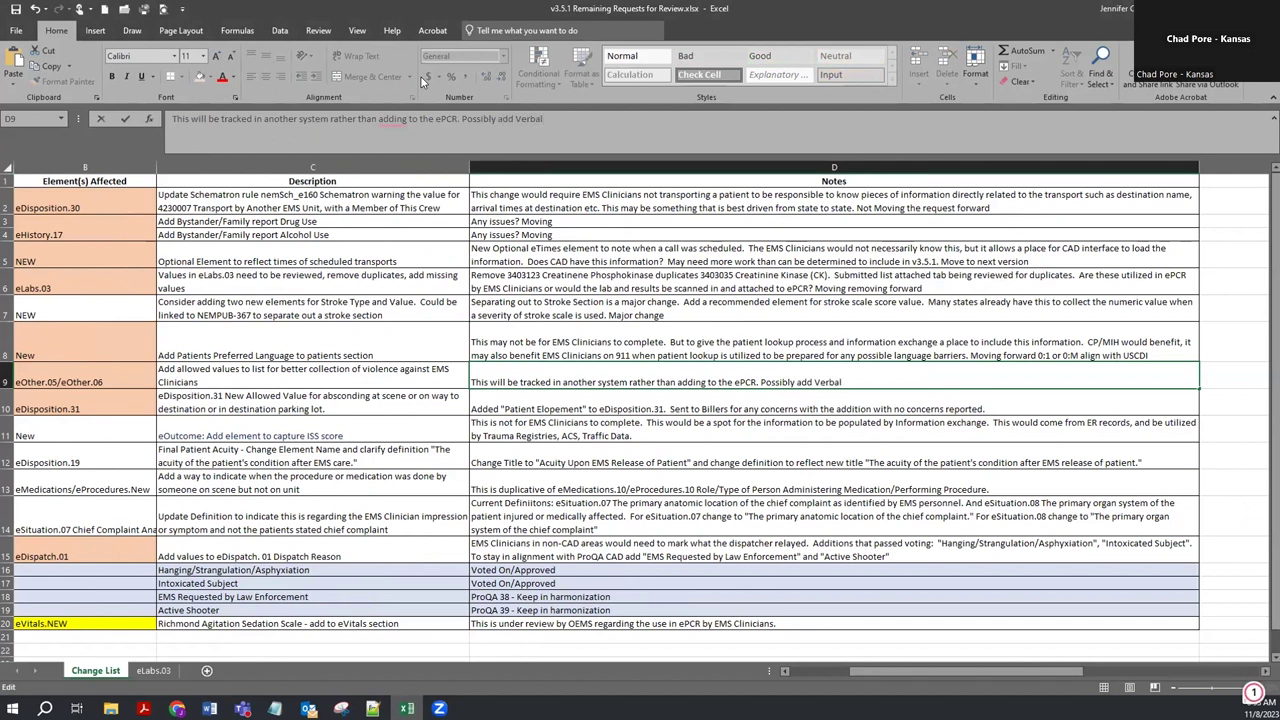
type(" Assault, Physical Assault")
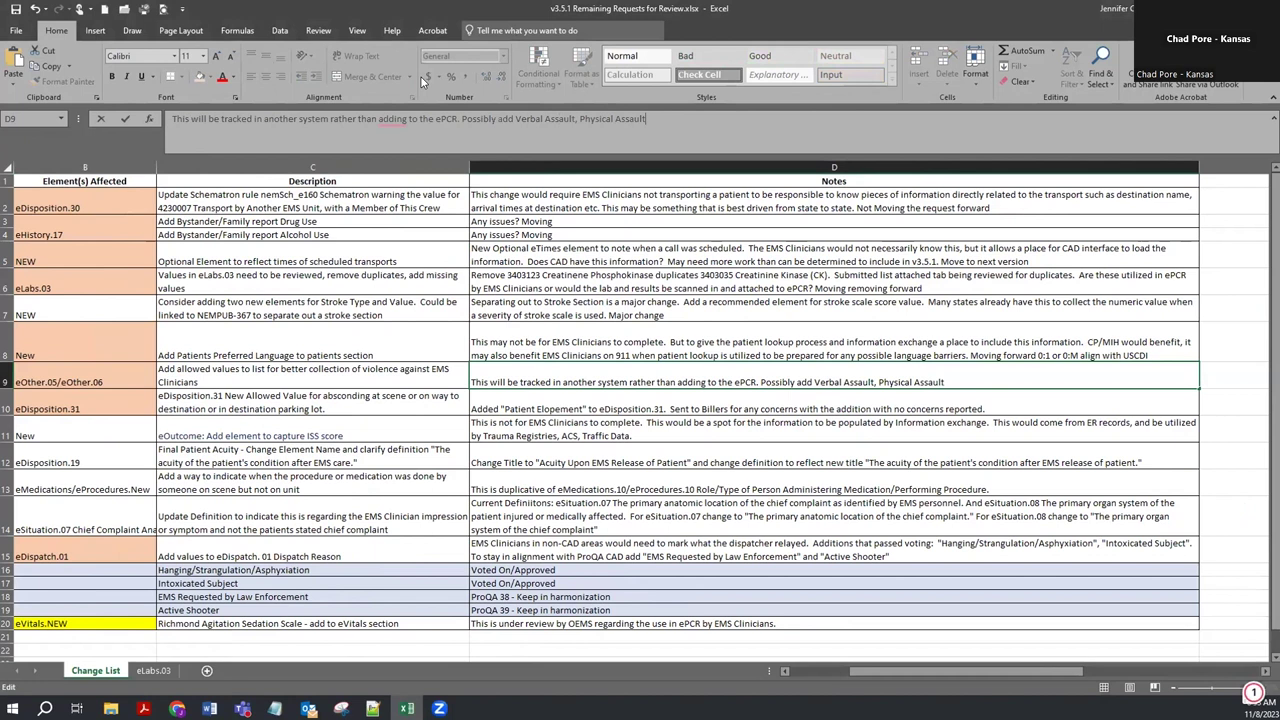
type(", Violence - still needs more discussion")
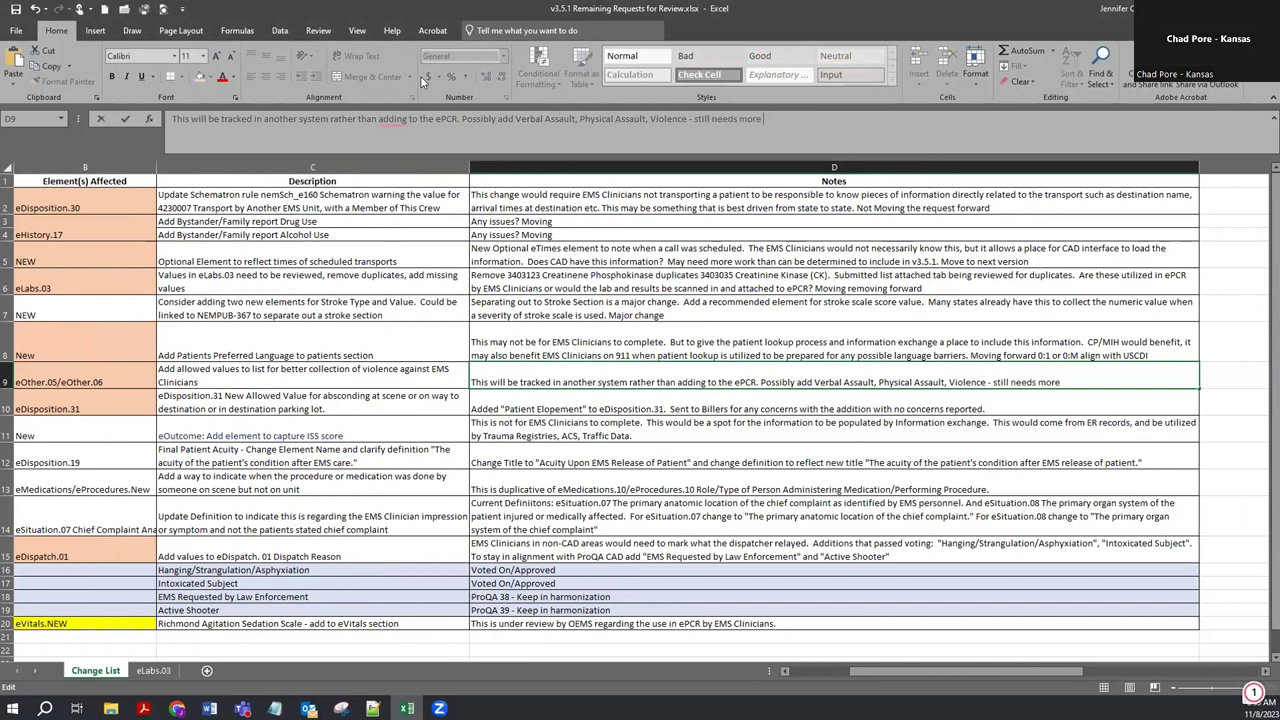
key("Return")
- Fill the NEMPUB and Element(s) Affected cells of request 728 with yellow, and review its row
key("Up")
key("Home")
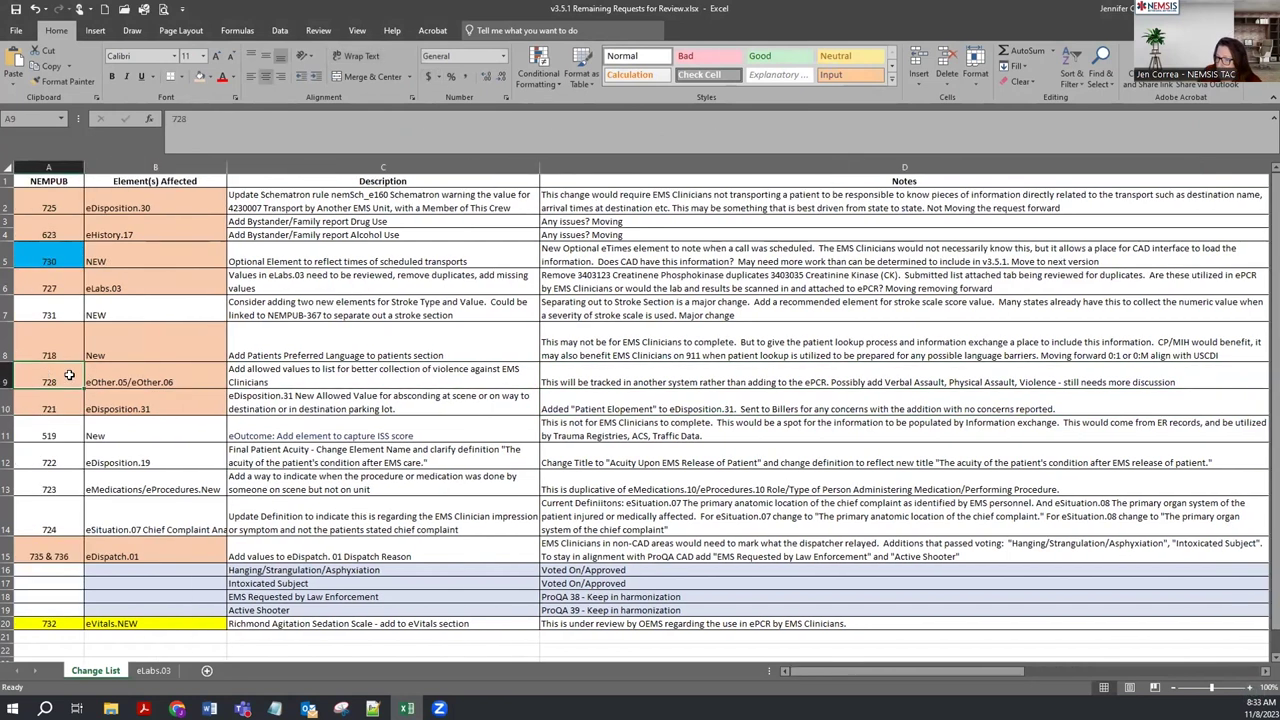
left_click_drag(69, 375, 150, 380)
left_click(208, 77)
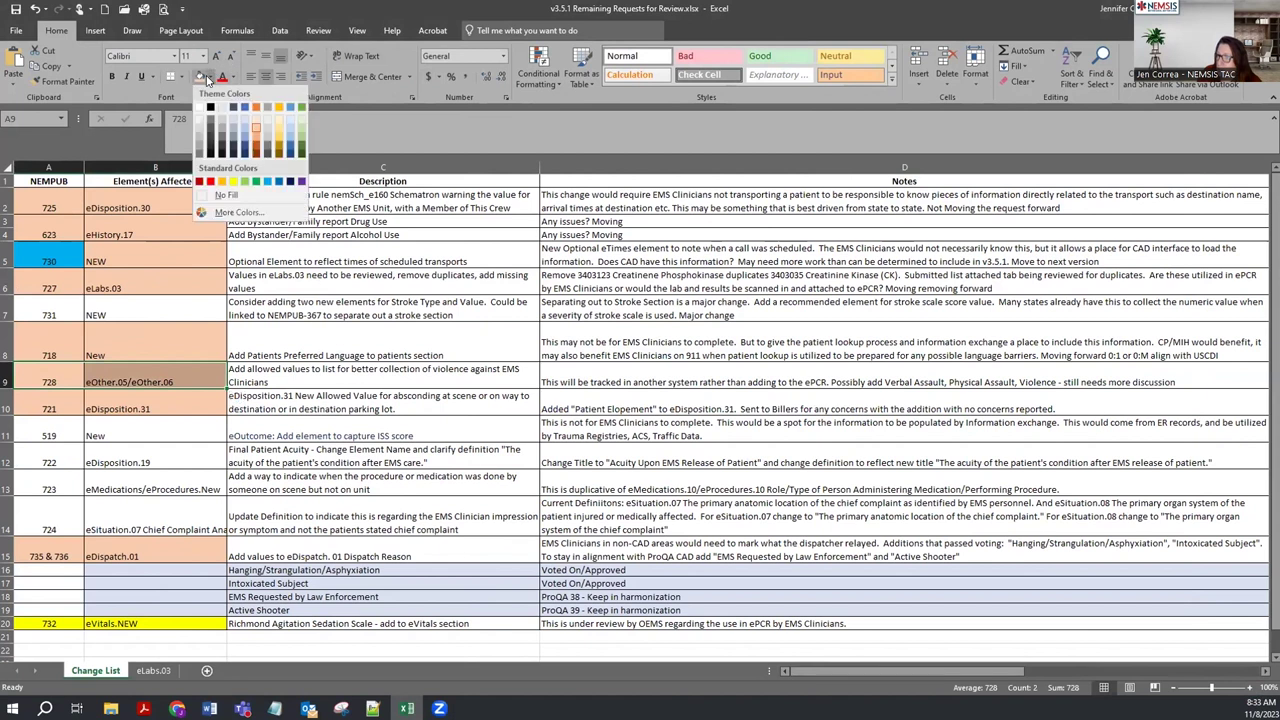
left_click(233, 181)
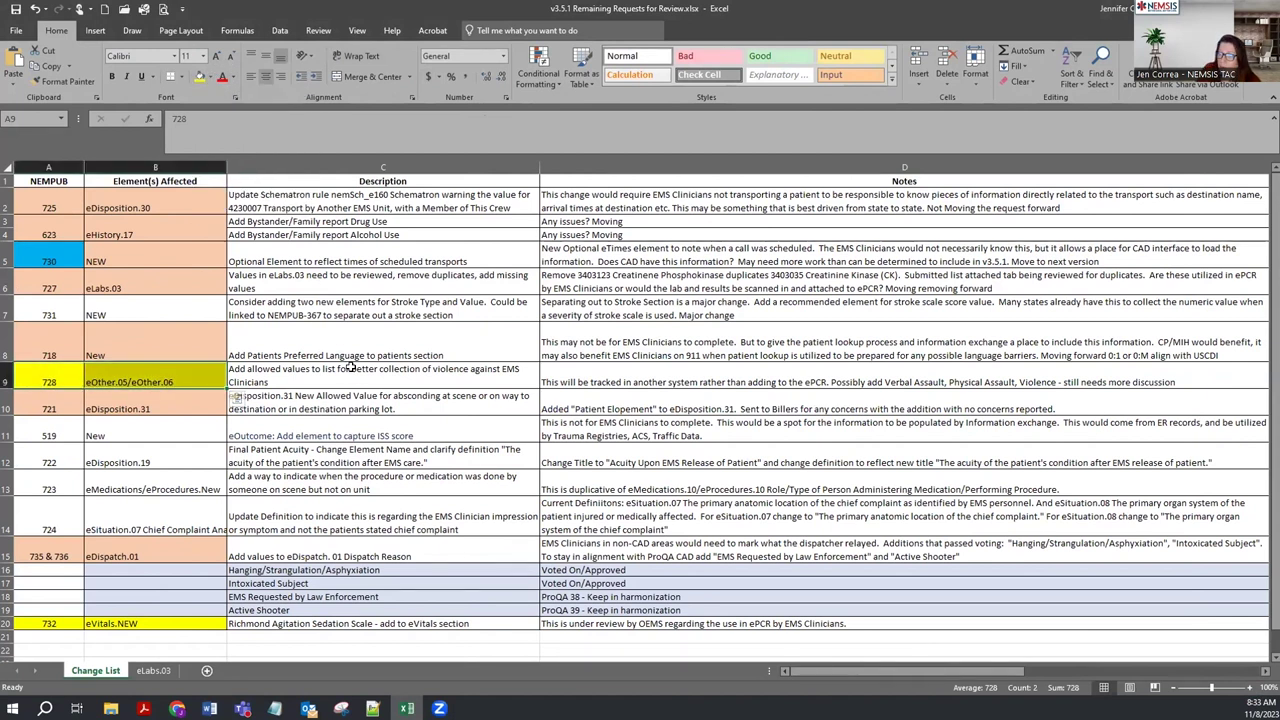
left_click(342, 370)
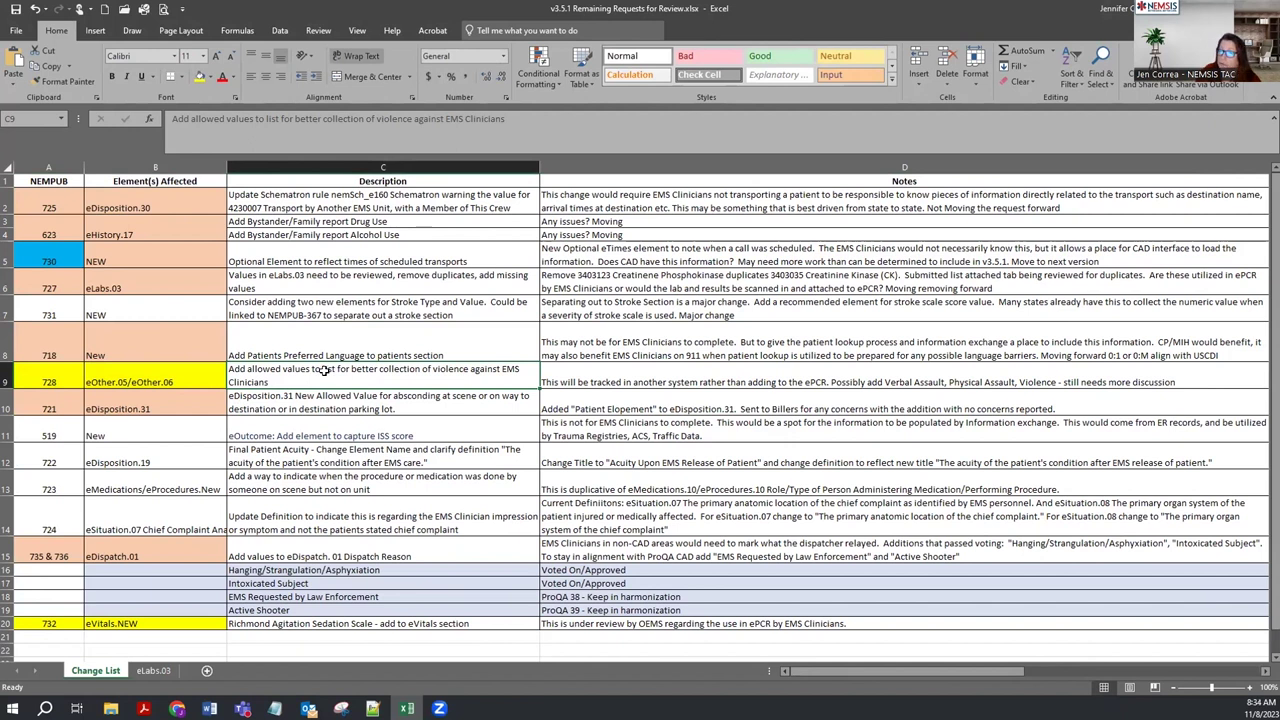
left_click_drag(46, 379, 585, 374)
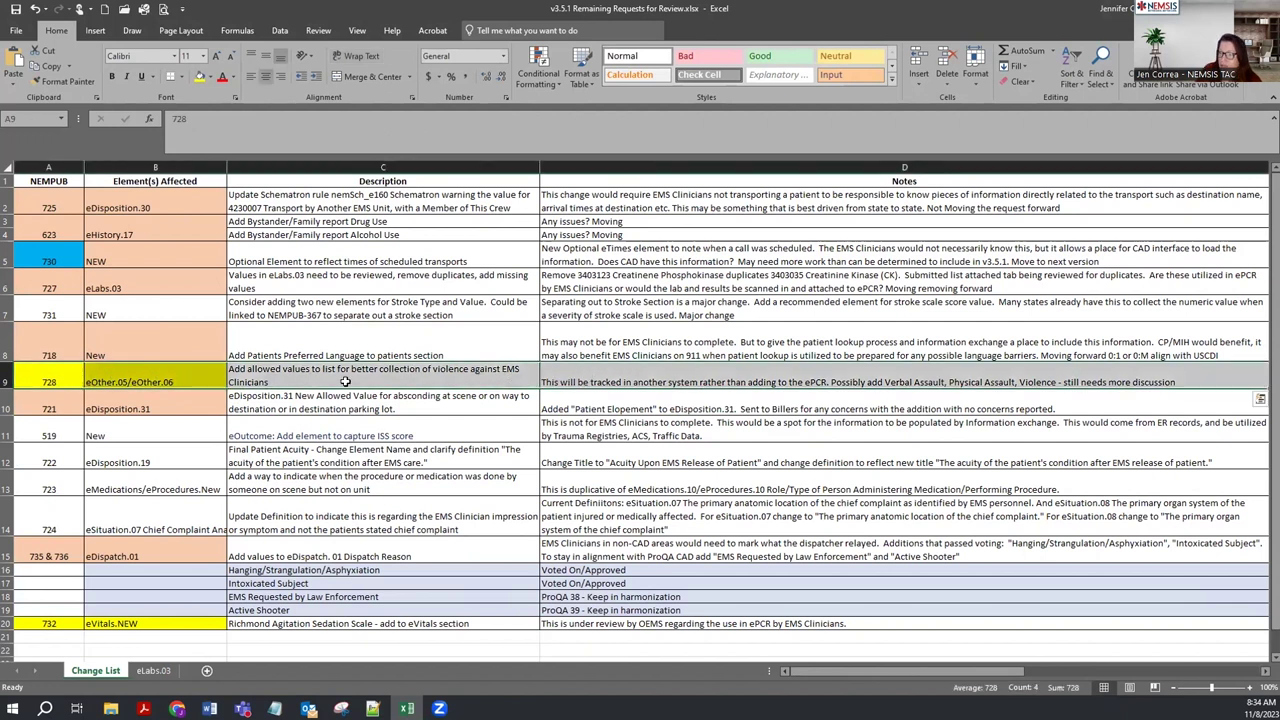
- Review the eDisposition.31 request 721 against the disposition scenarios in the 3 Scenarios for Absconding Patient workbook
left_click(284, 400)
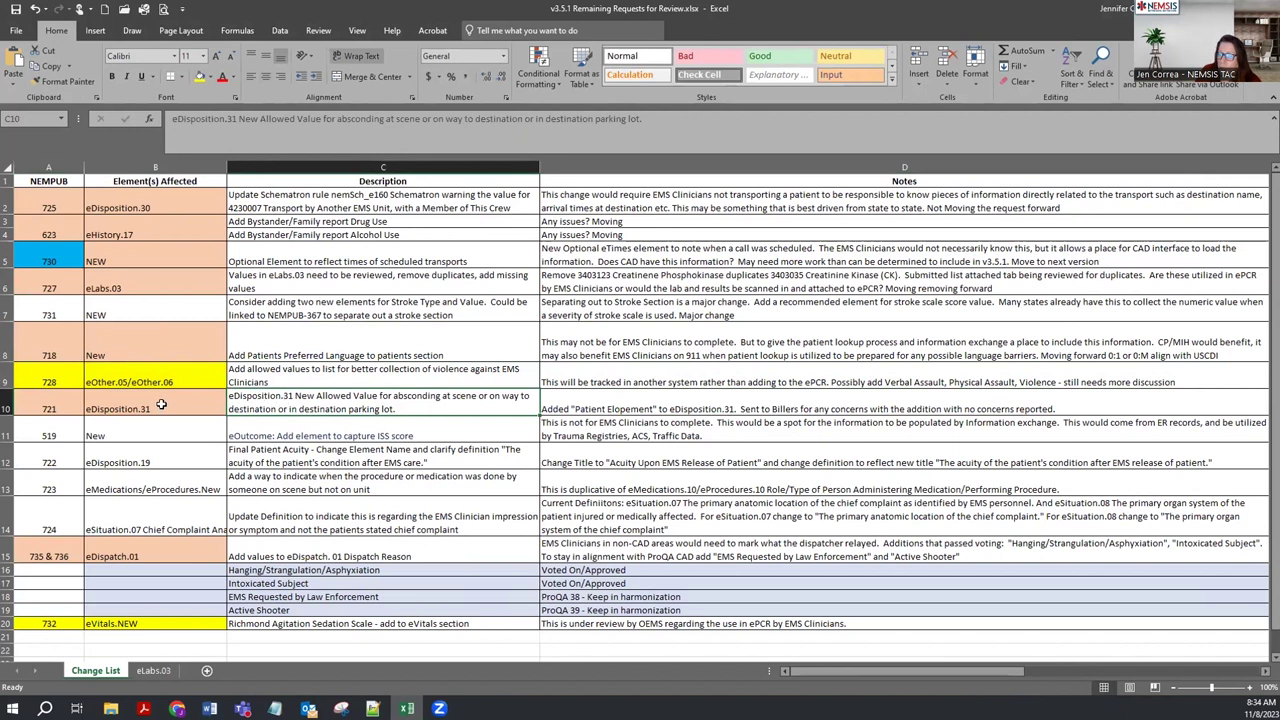
left_click(47, 408)
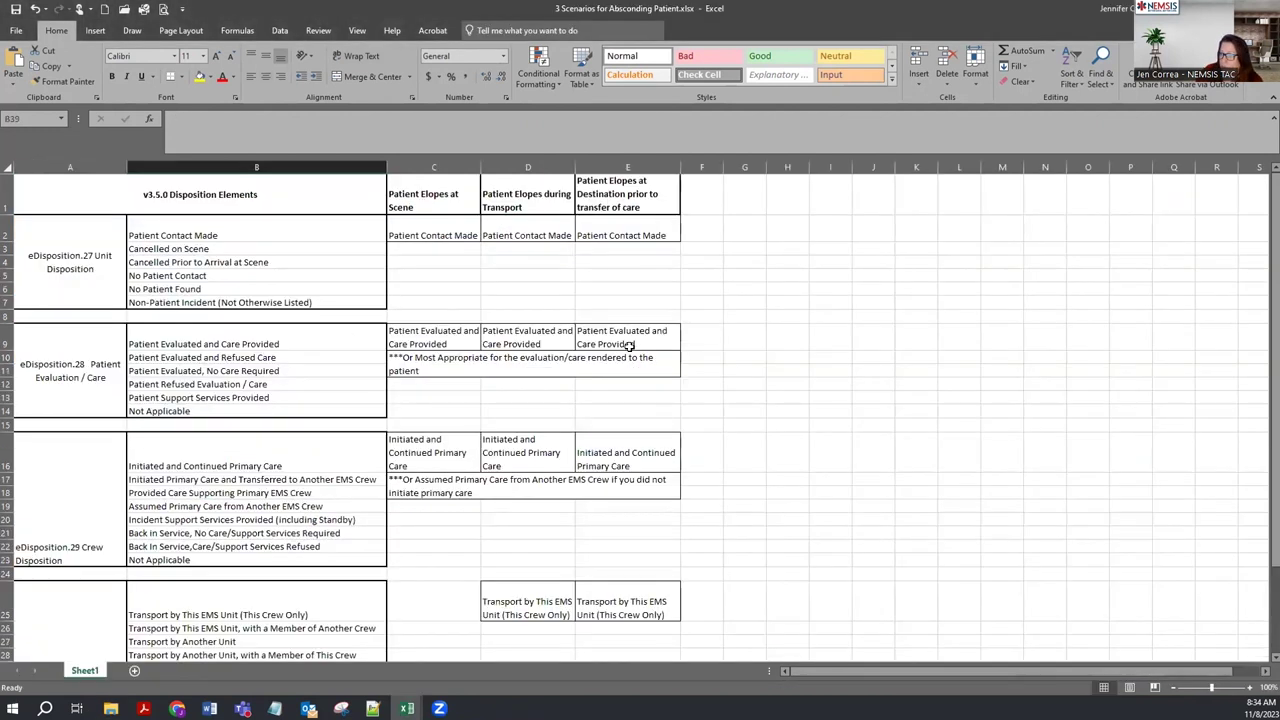
scroll(749, 413, "down", 2)
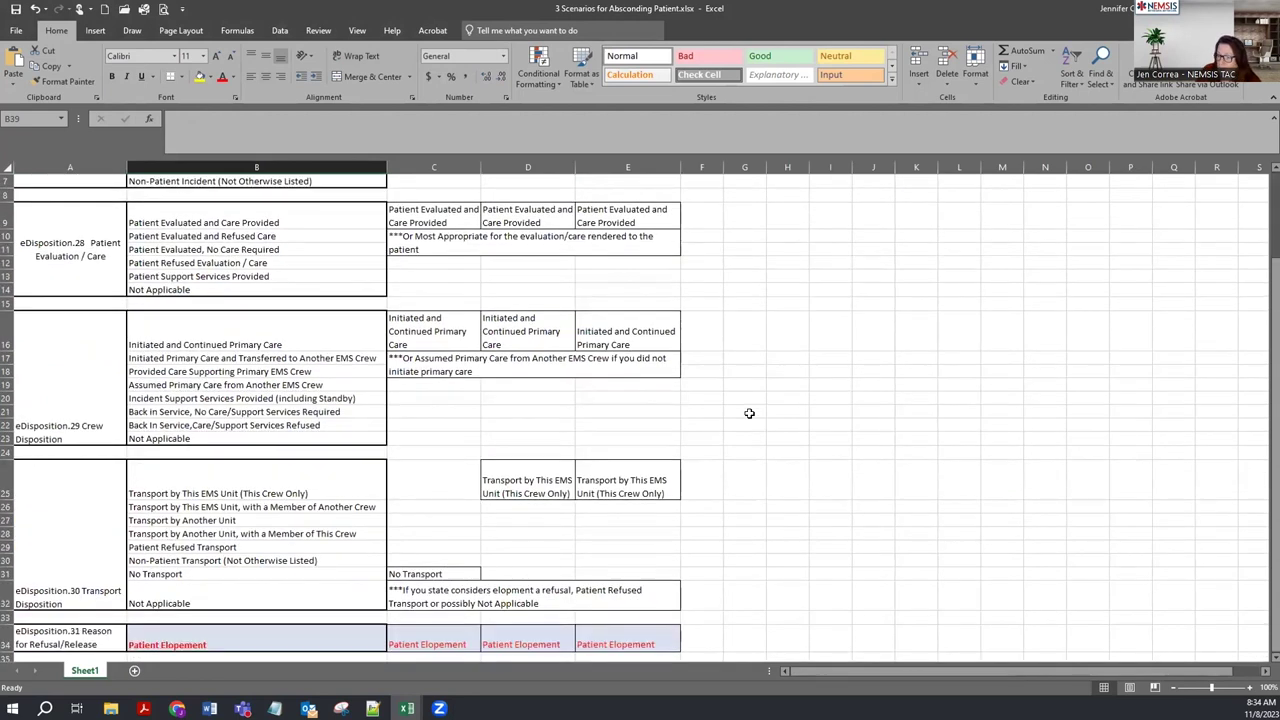
scroll(749, 413, "down", 1)
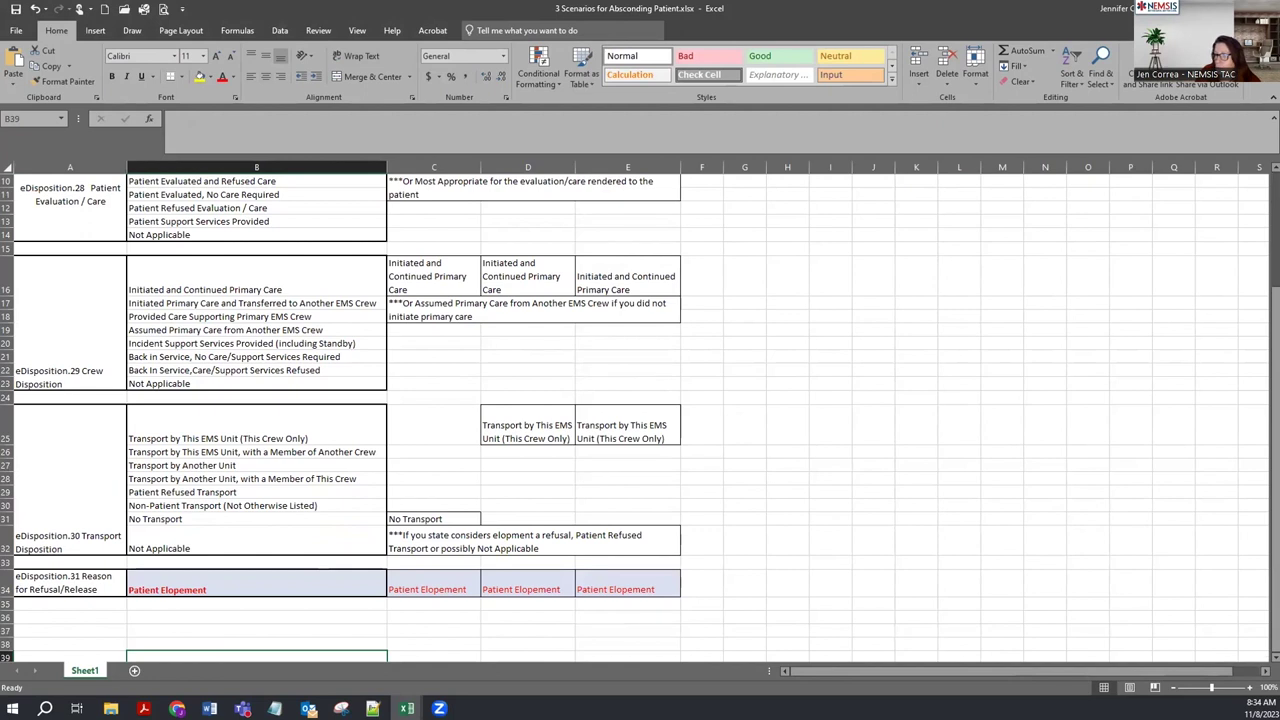
key("alt+Tab")
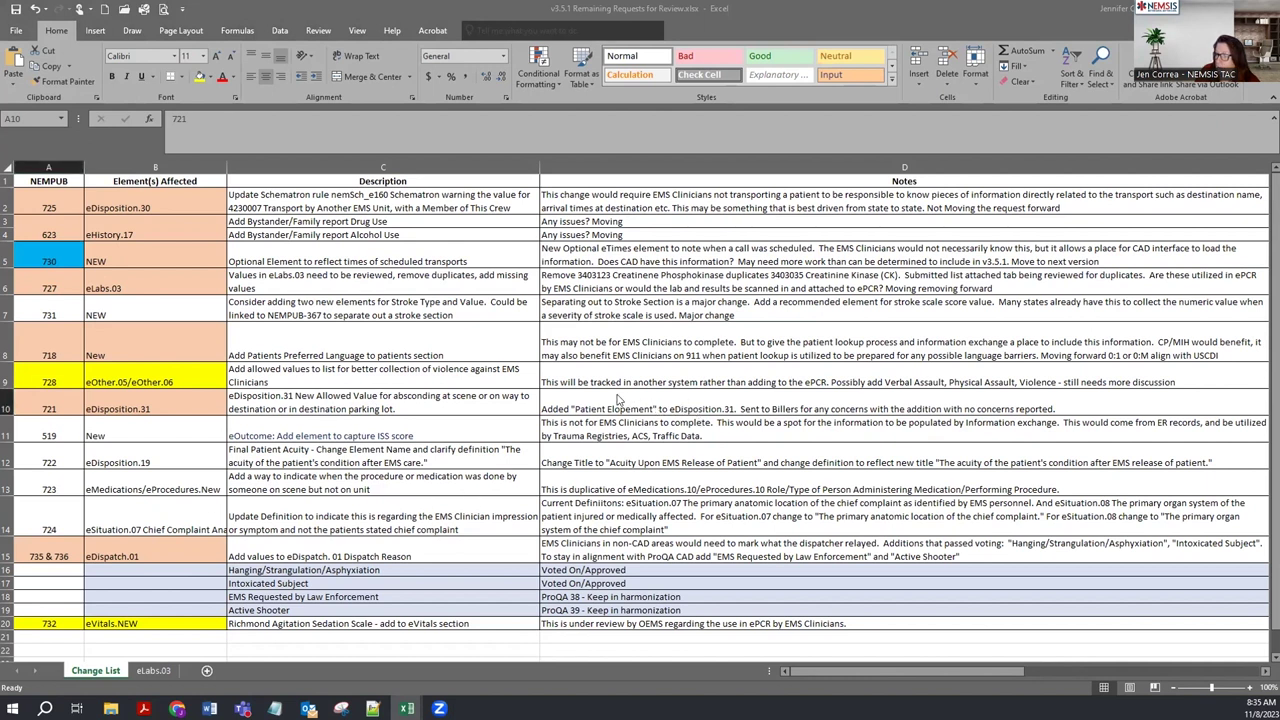
- Append "Moving forward" to the notes of the Patient Elopement request 721
left_click(564, 402)
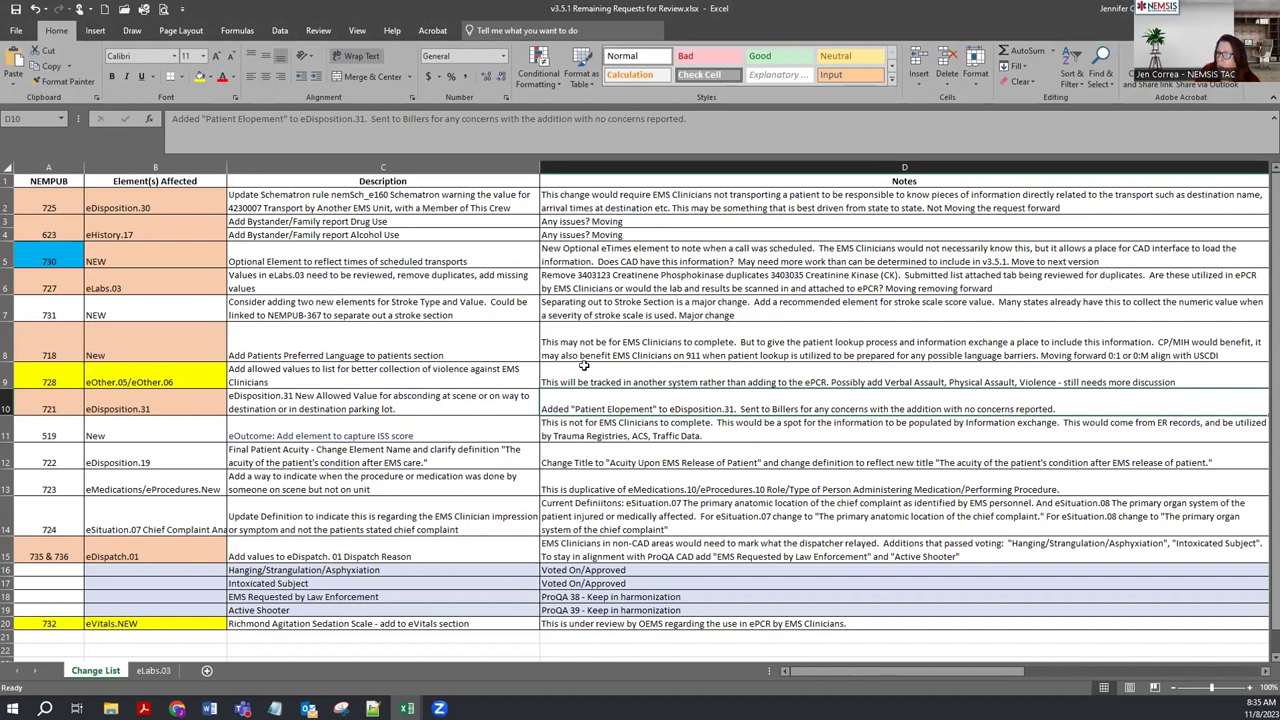
left_click(713, 112)
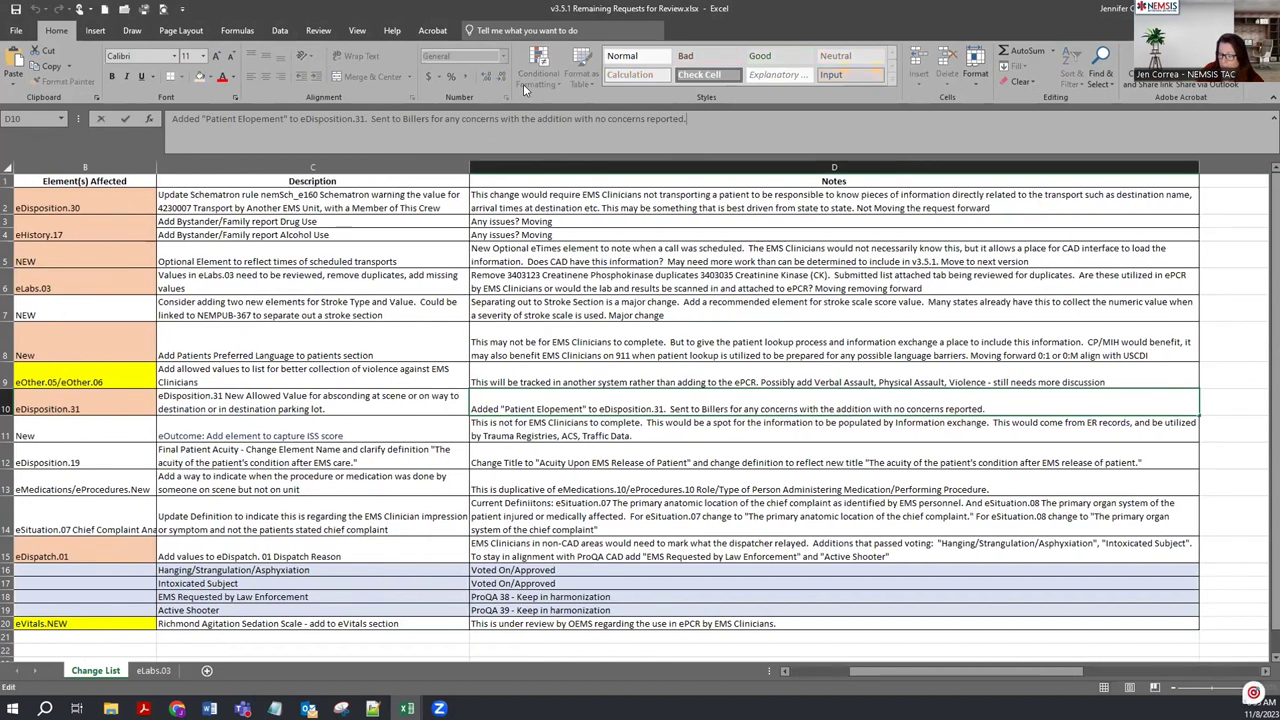
type("Moving forward")
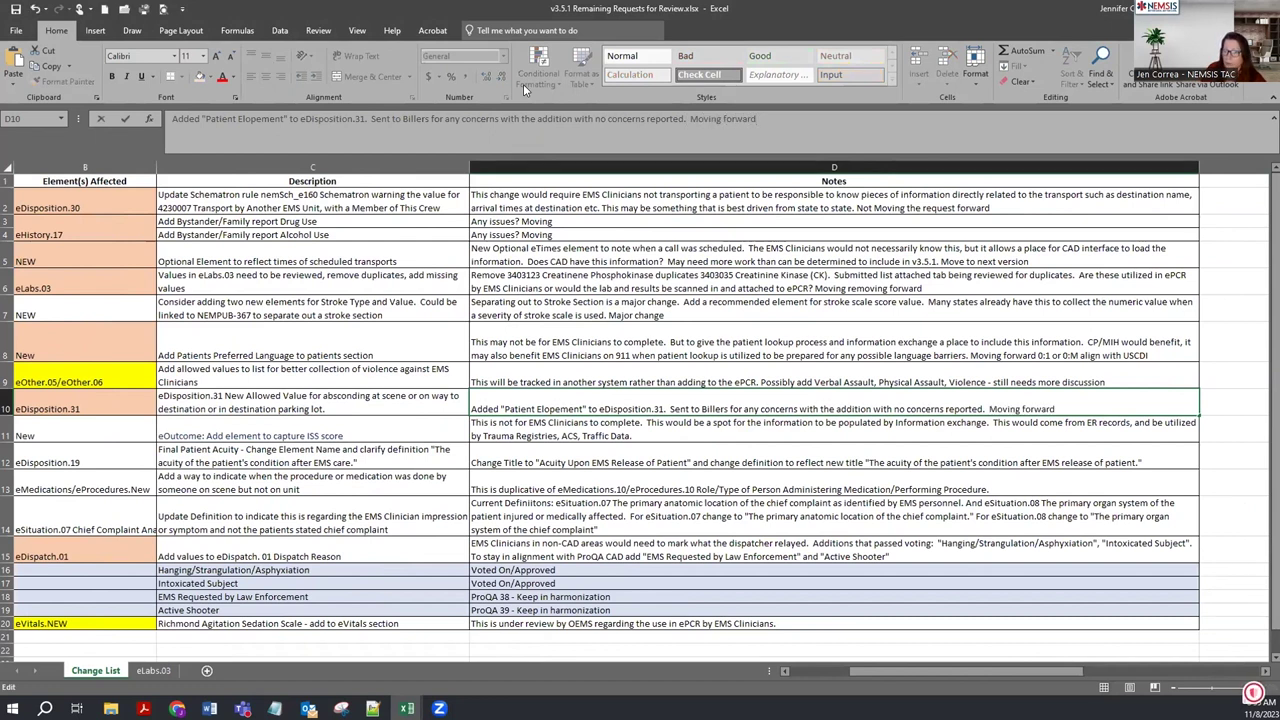
key("Return")
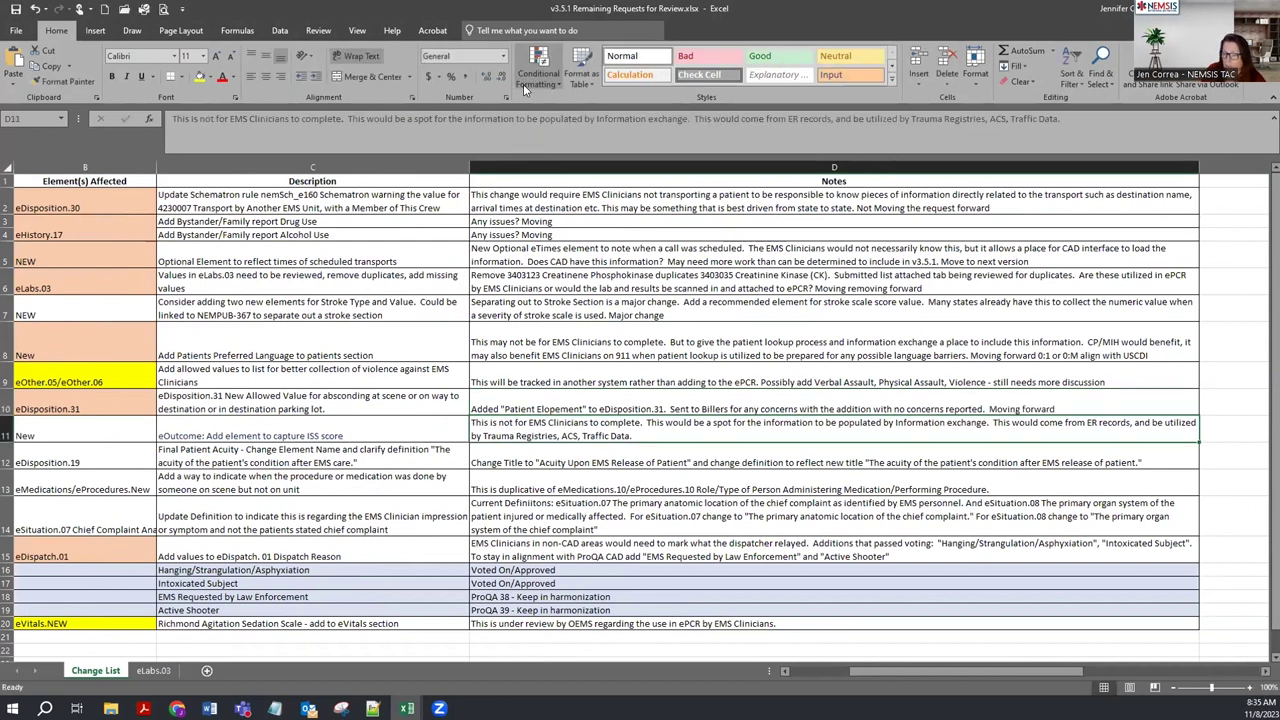
key("Home")
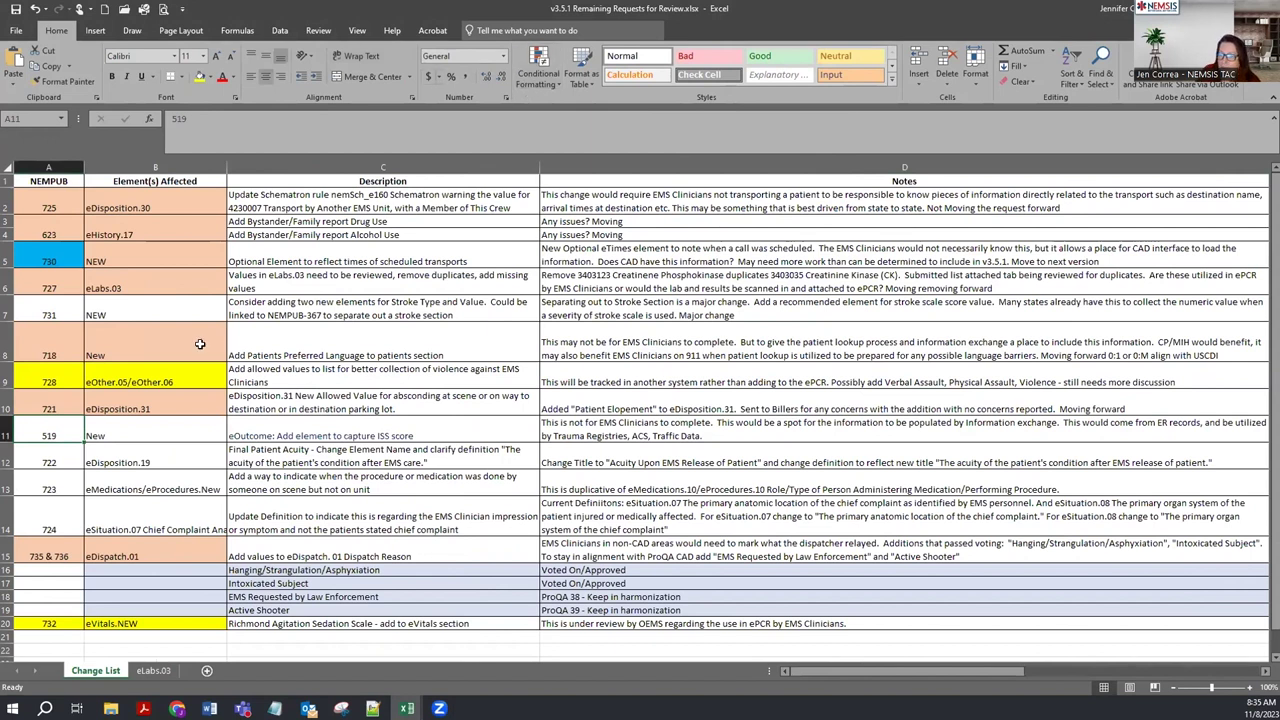
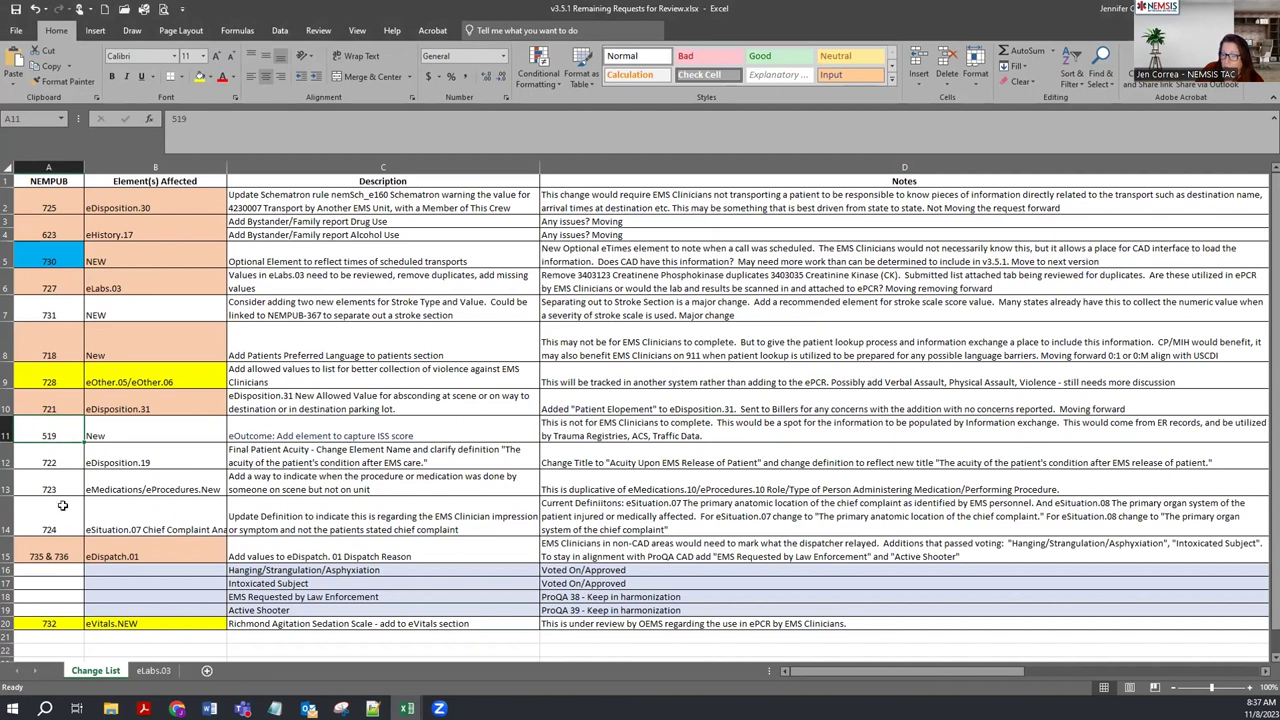
- Review the eDispatch.01 request 735 & 736 and the approval notes for its four proposed dispatch reason values
scroll(296, 479, "down", 1)
left_click_drag(38, 490, 121, 494)
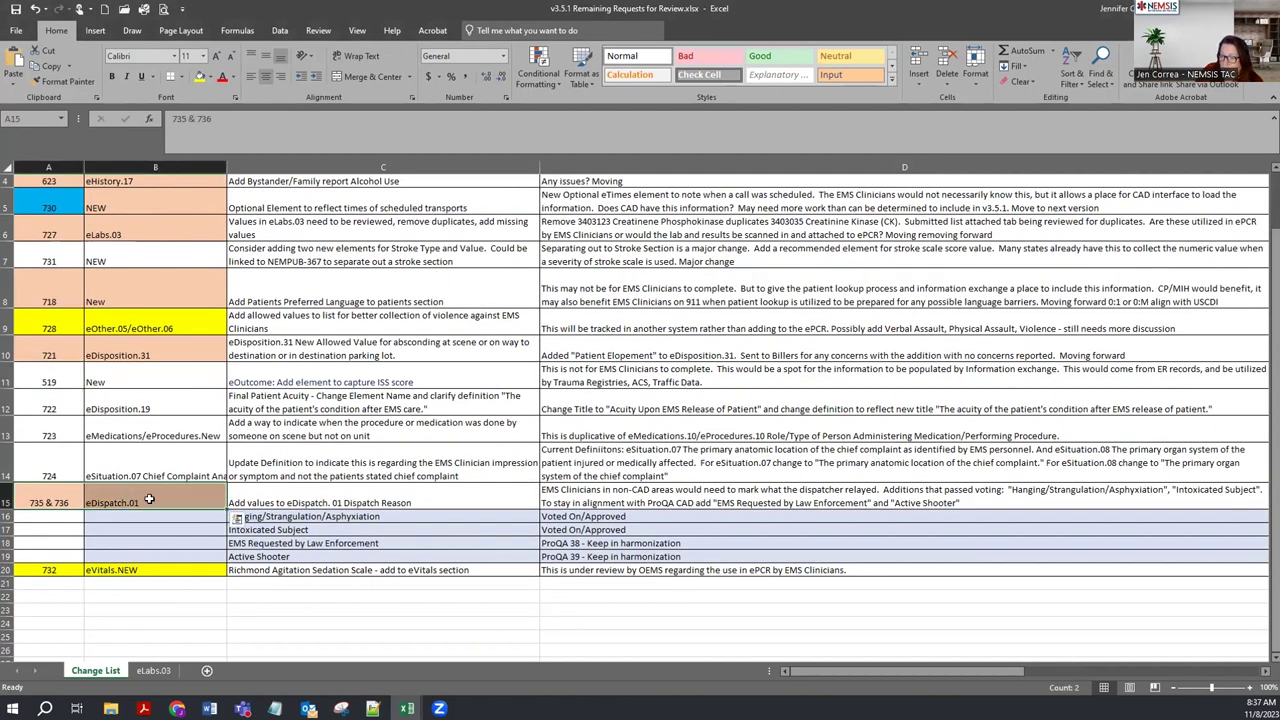
left_click(289, 489)
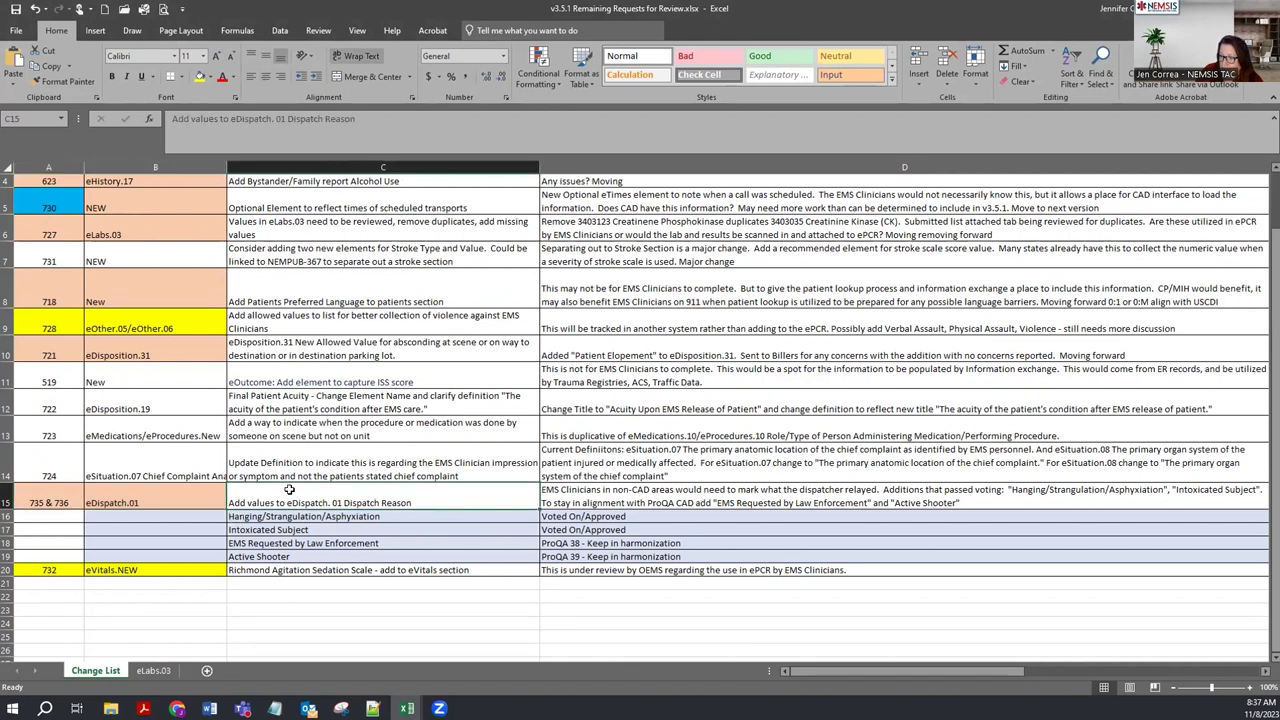
left_click_drag(293, 513, 566, 530)
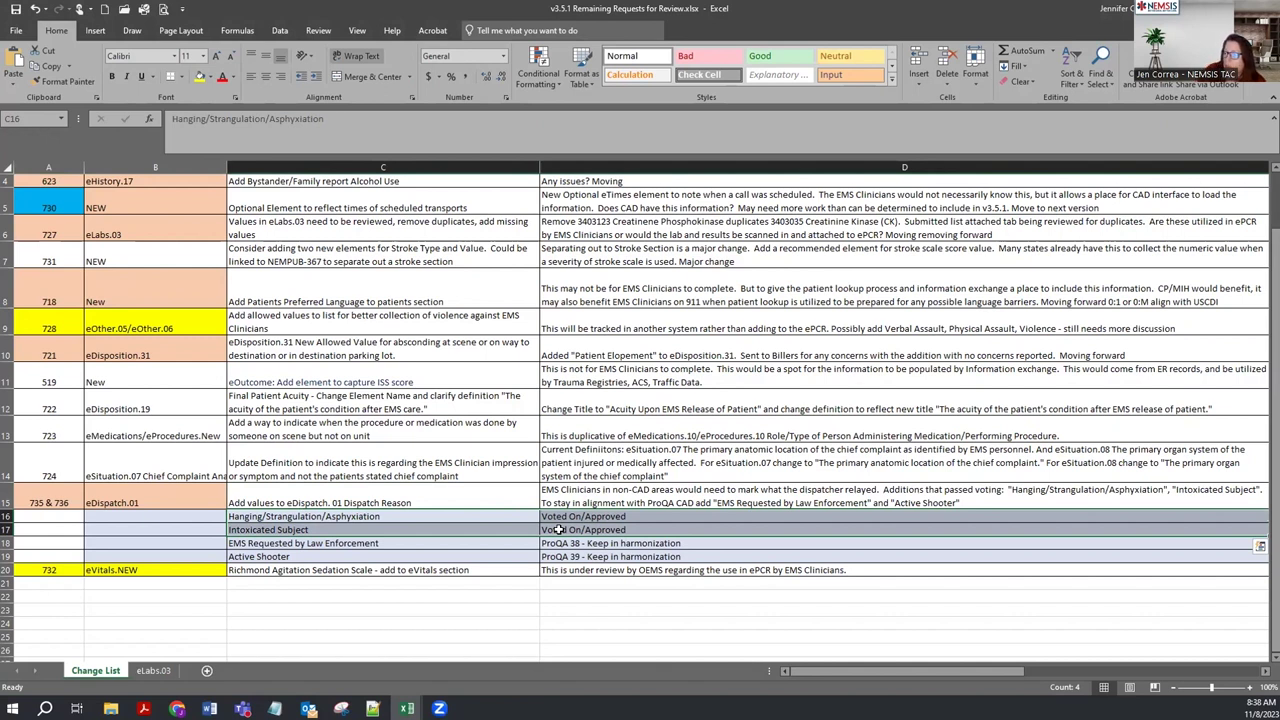
left_click(572, 513)
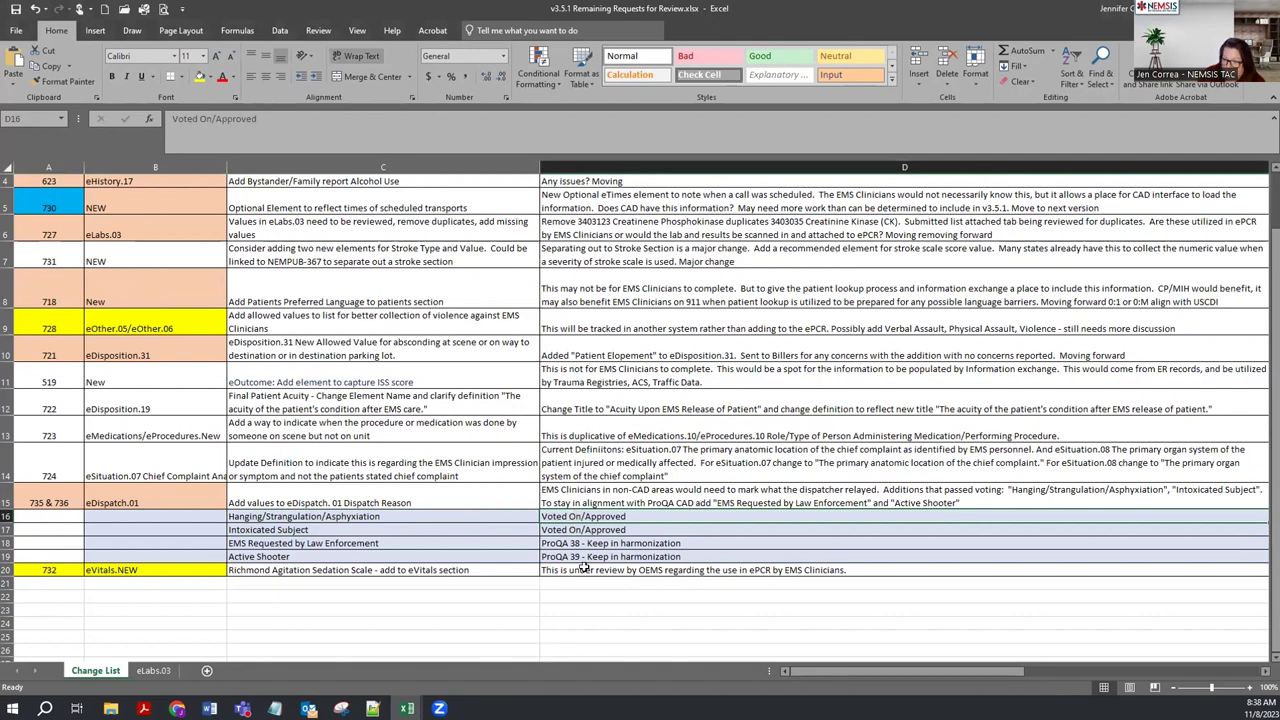
left_click_drag(395, 543, 400, 557)
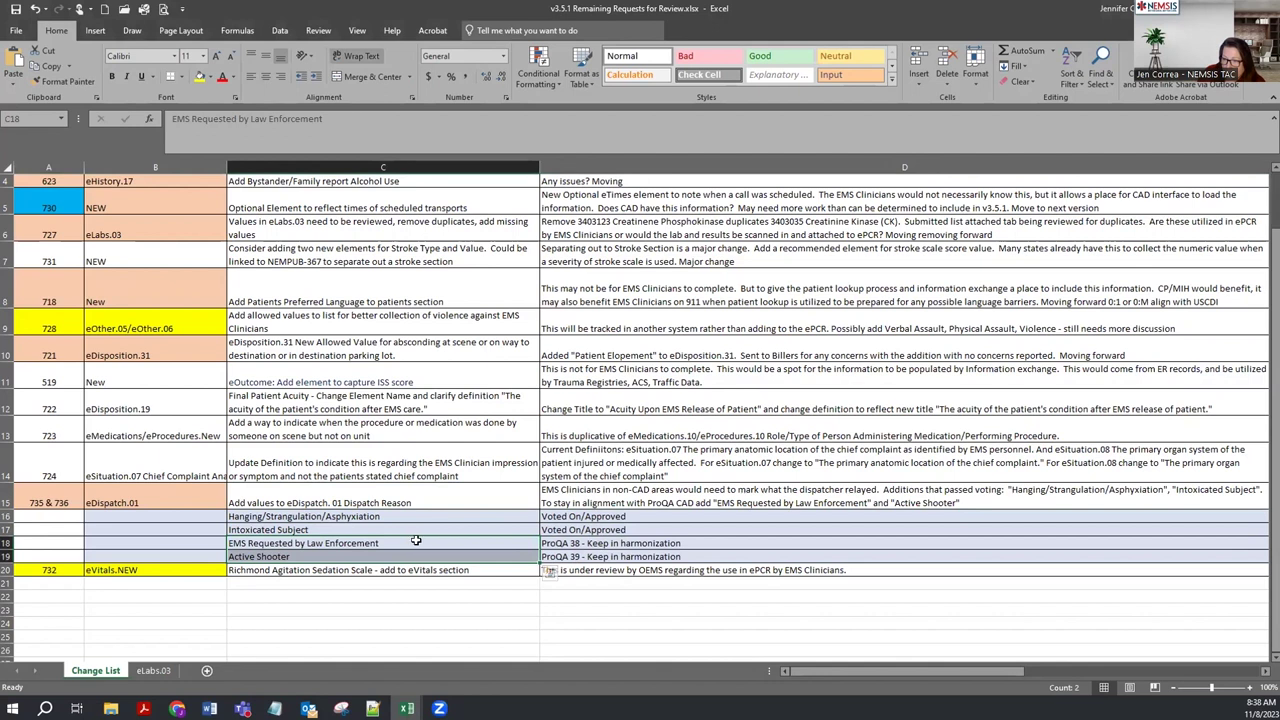
left_click(349, 540)
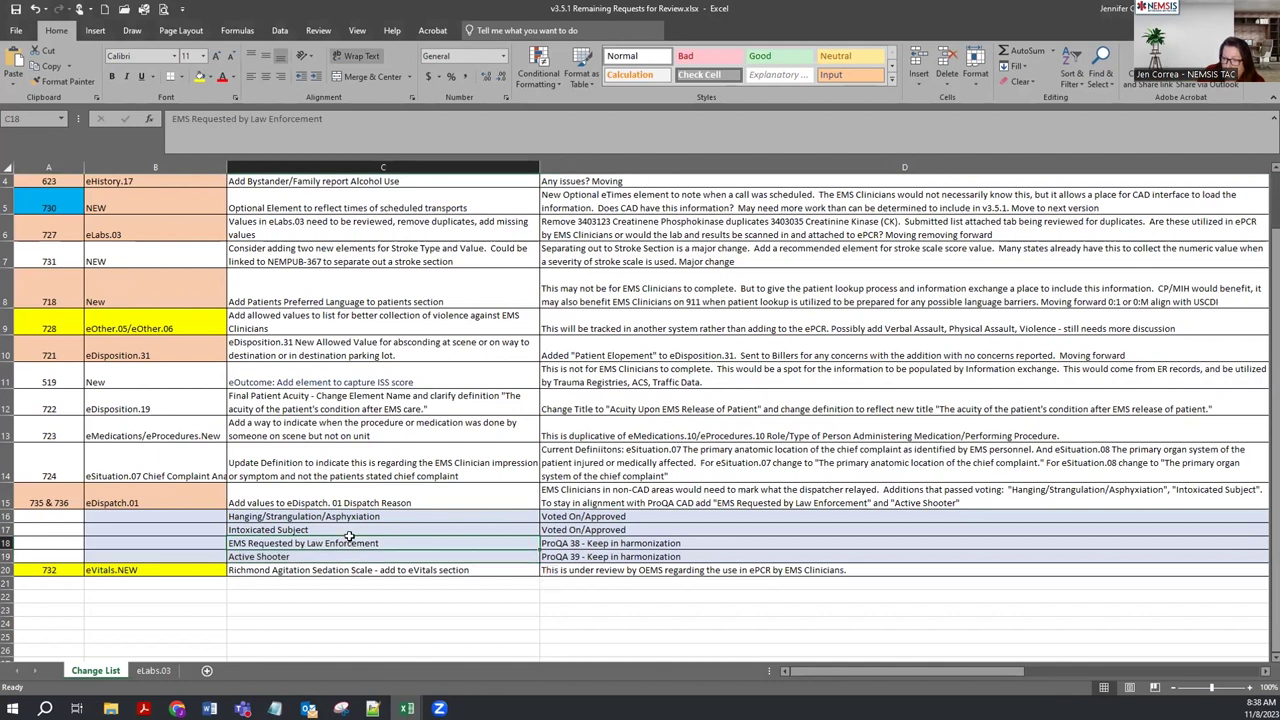
left_click(346, 551)
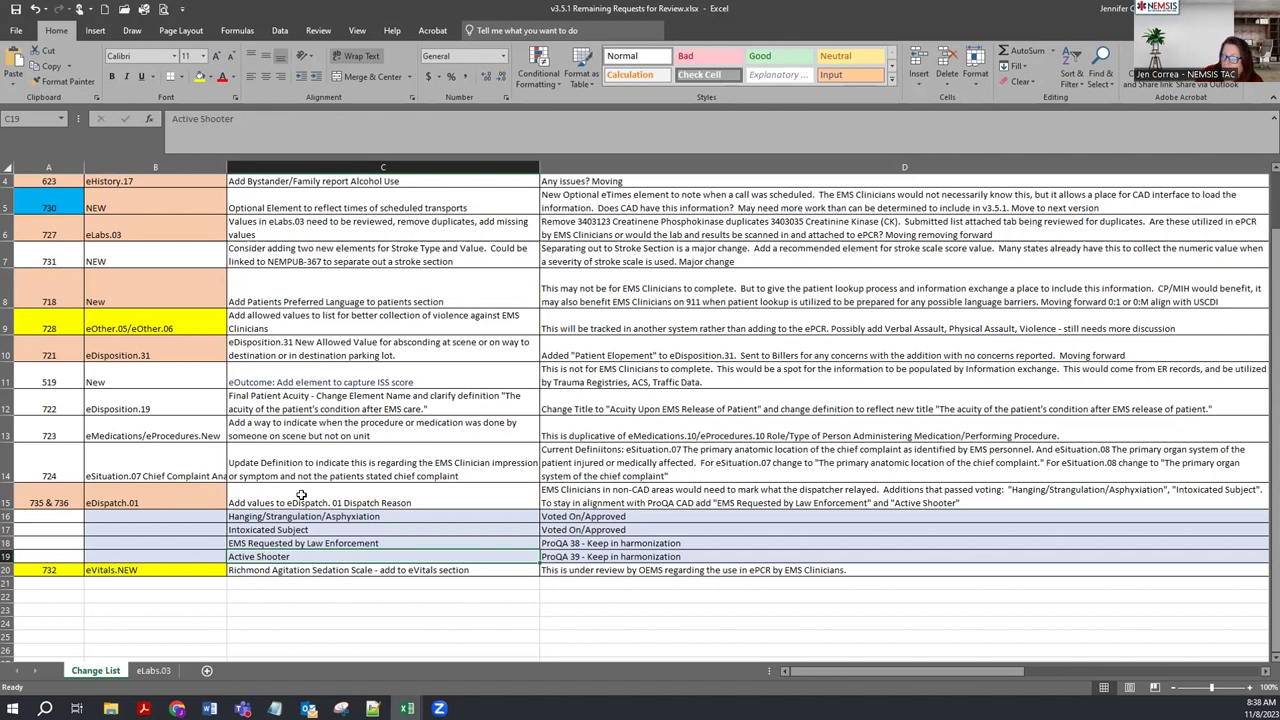
left_click(455, 515)
left_click_drag(455, 515, 450, 556)
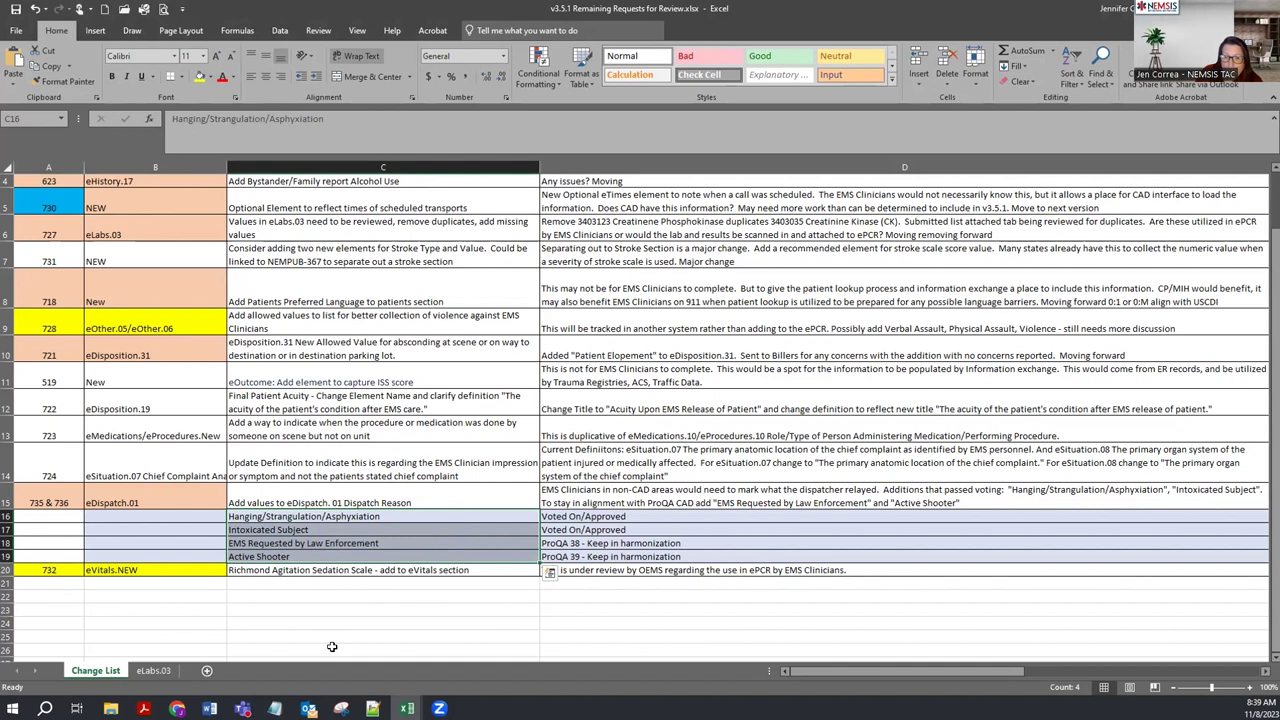
key("Escape")
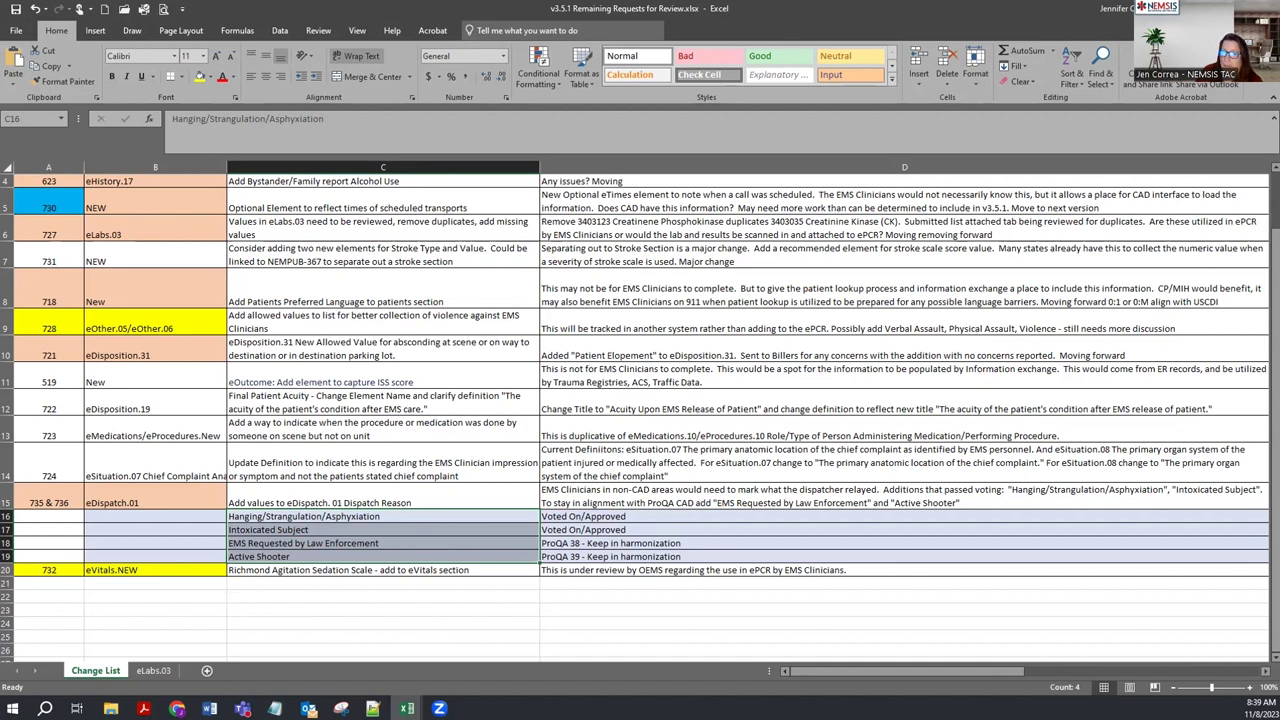
- Append "...Moving Forward" to the notes of the eDispatch.01 request 735 & 736
left_click(641, 499)
left_click(263, 132)
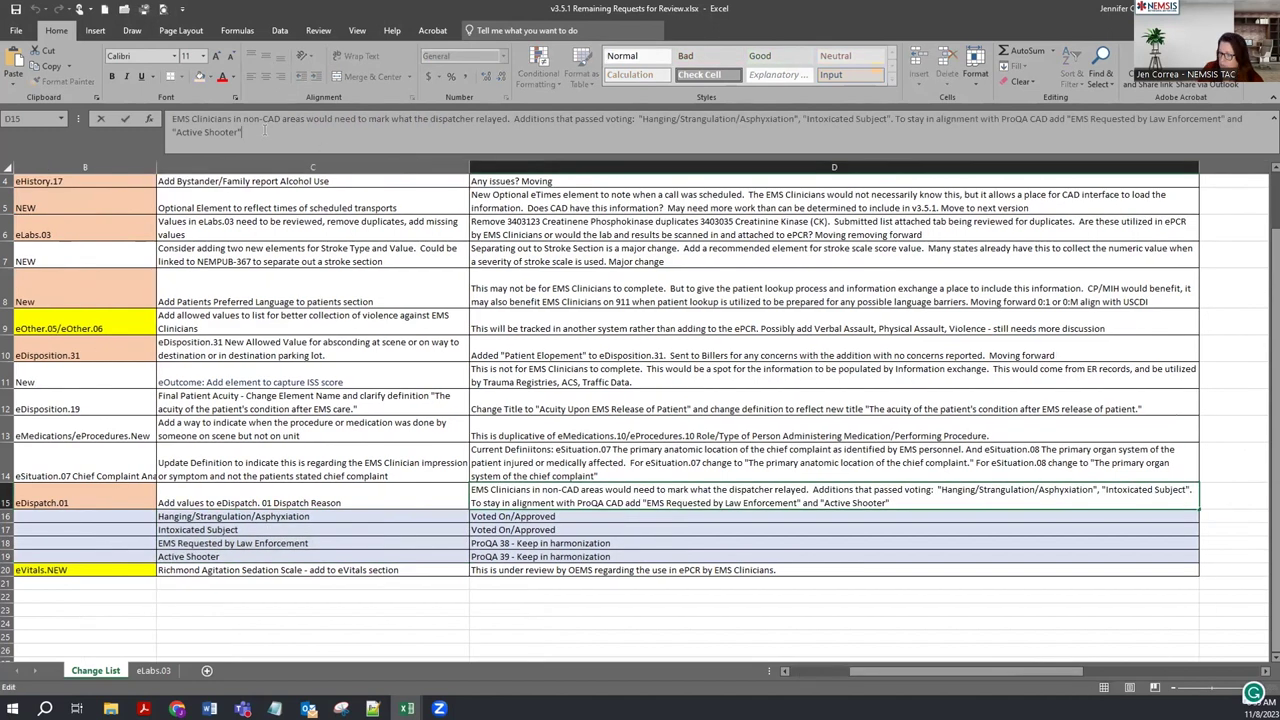
type("...Moving")
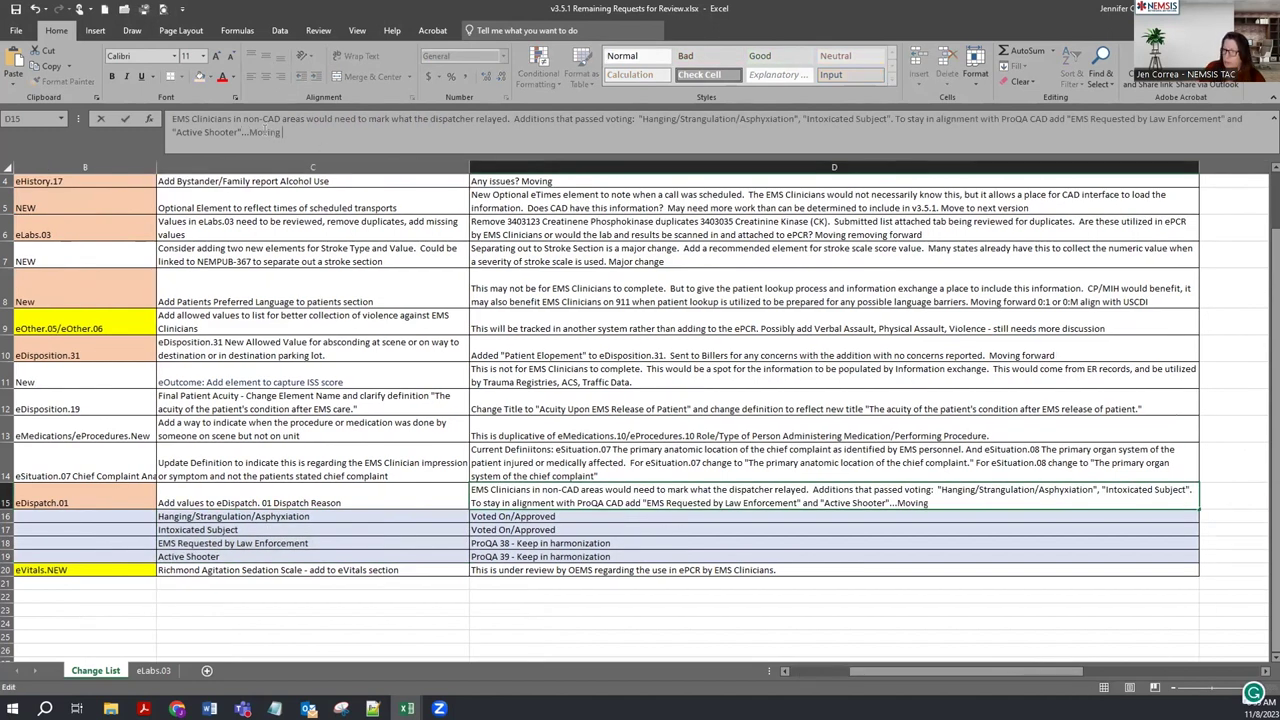
type(" Forward")
key("Return")
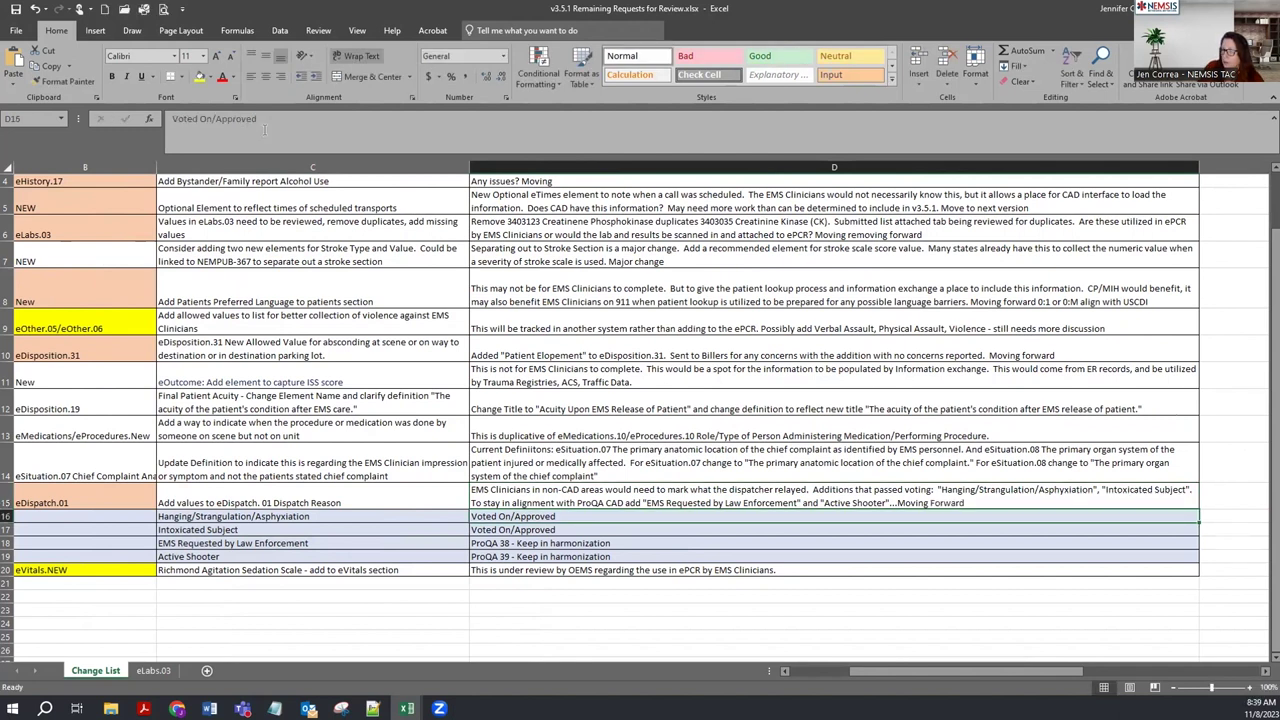
- Review the eOutcome ISS score request and append "Moving Forward" to its notes
left_click(53, 377)
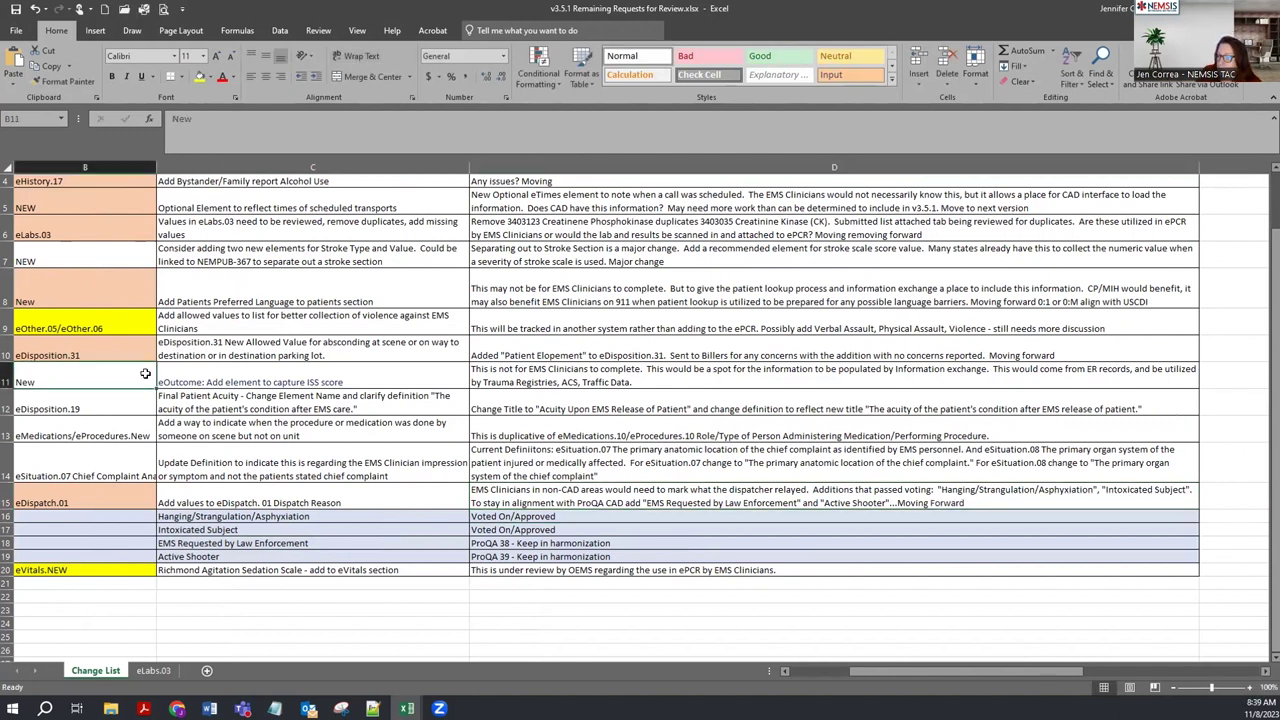
left_click(213, 371)
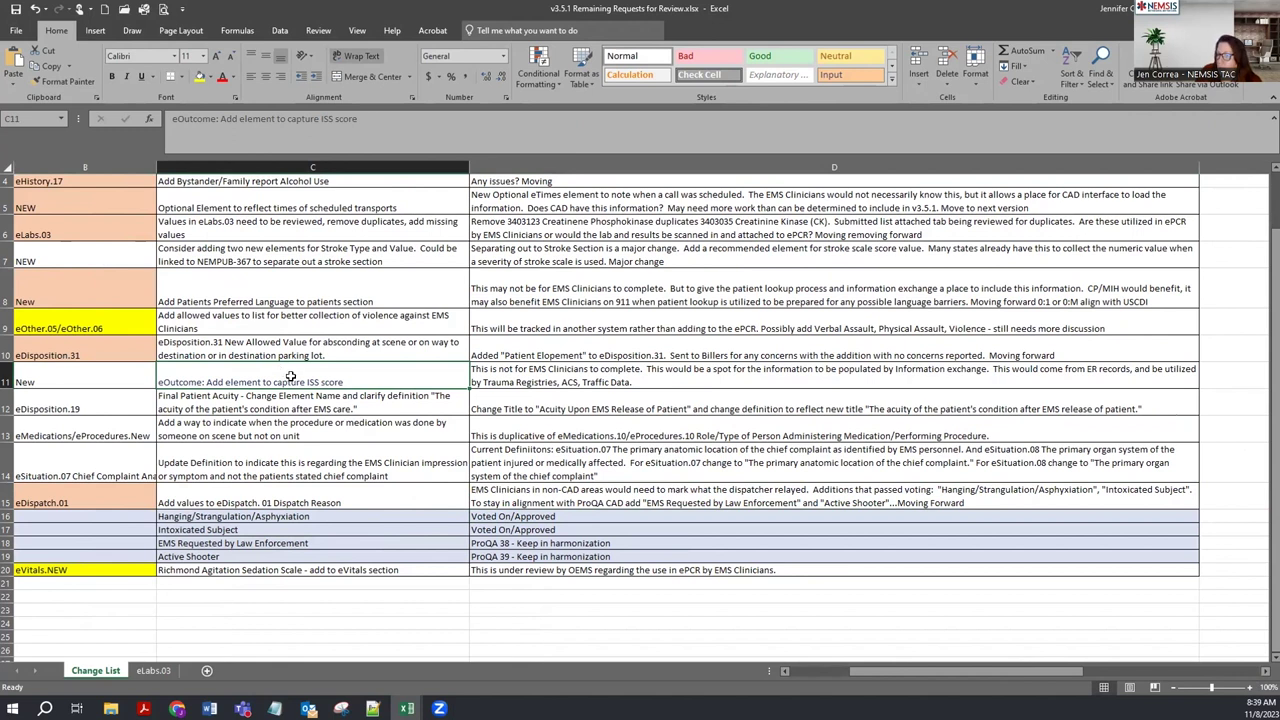
left_click(520, 375)
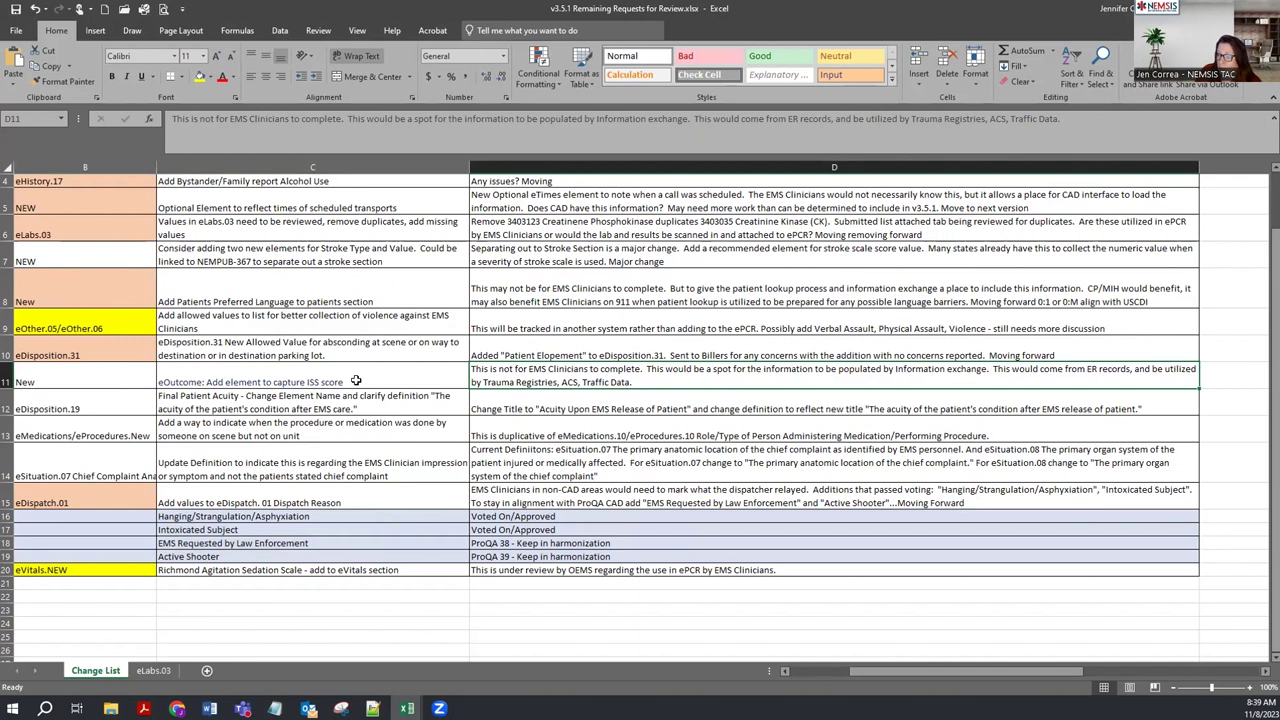
left_click(356, 381)
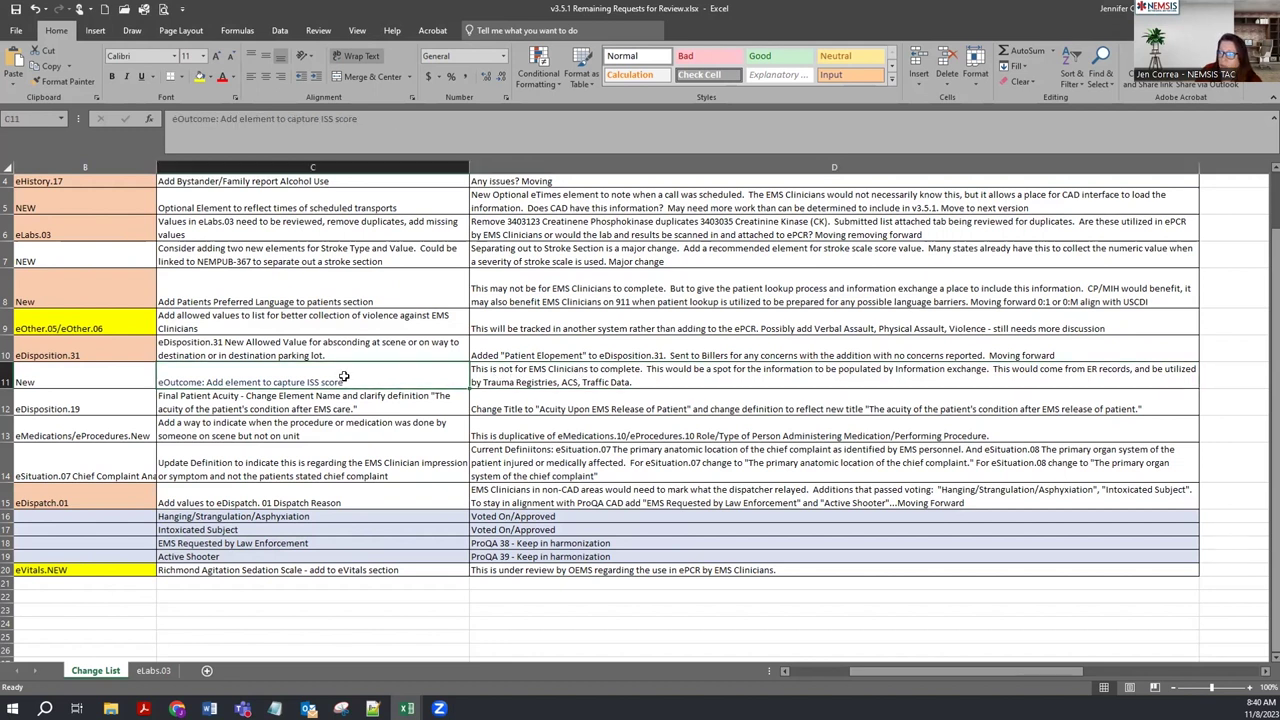
left_click(496, 372)
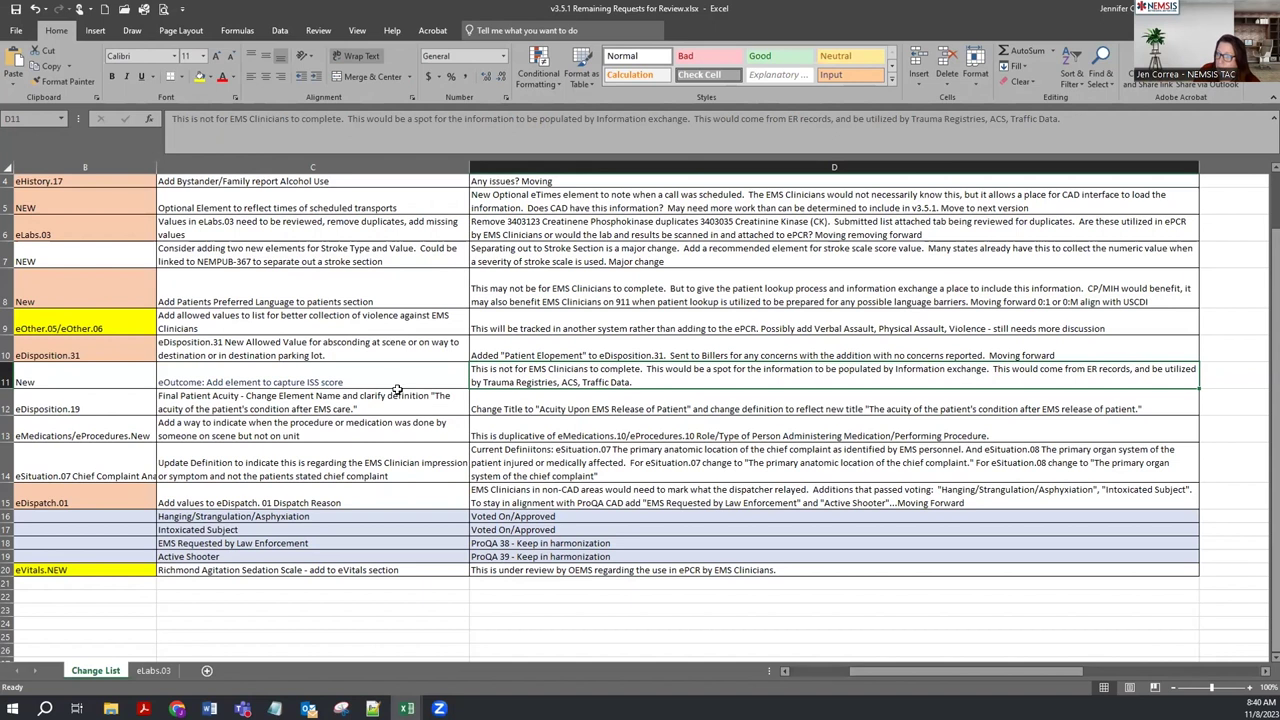
left_click(1094, 119)
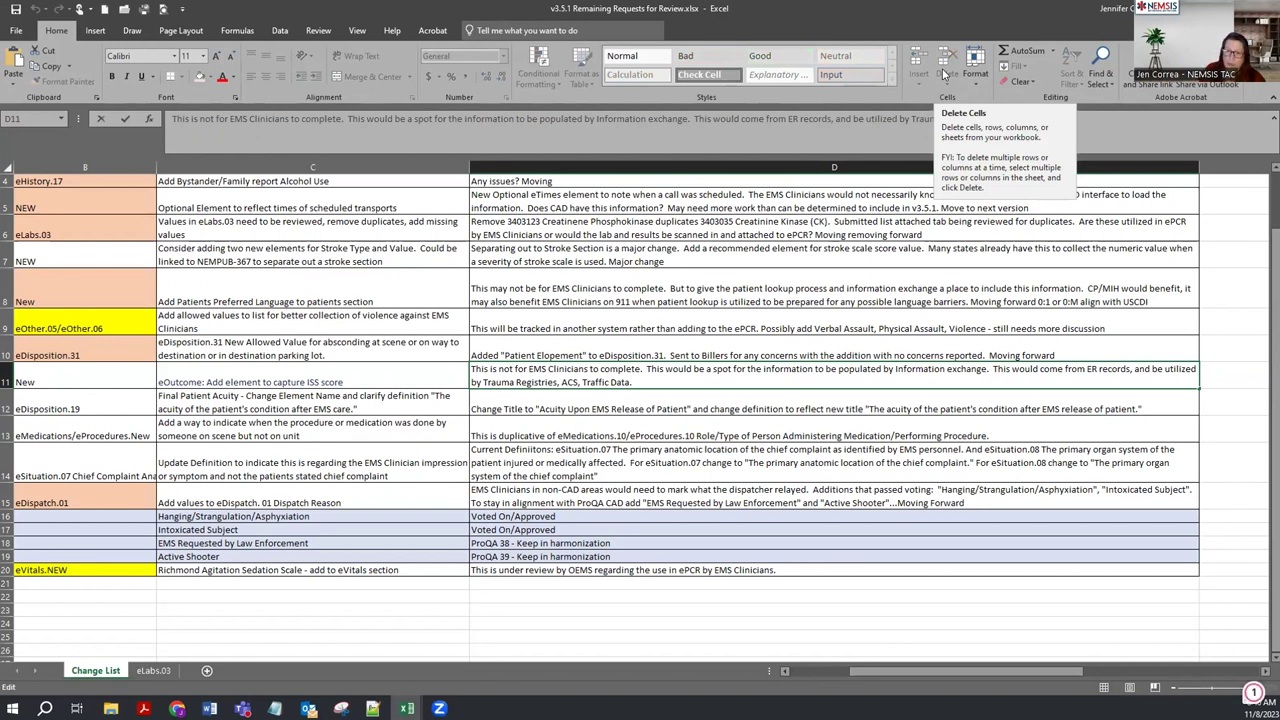
type("Mo")
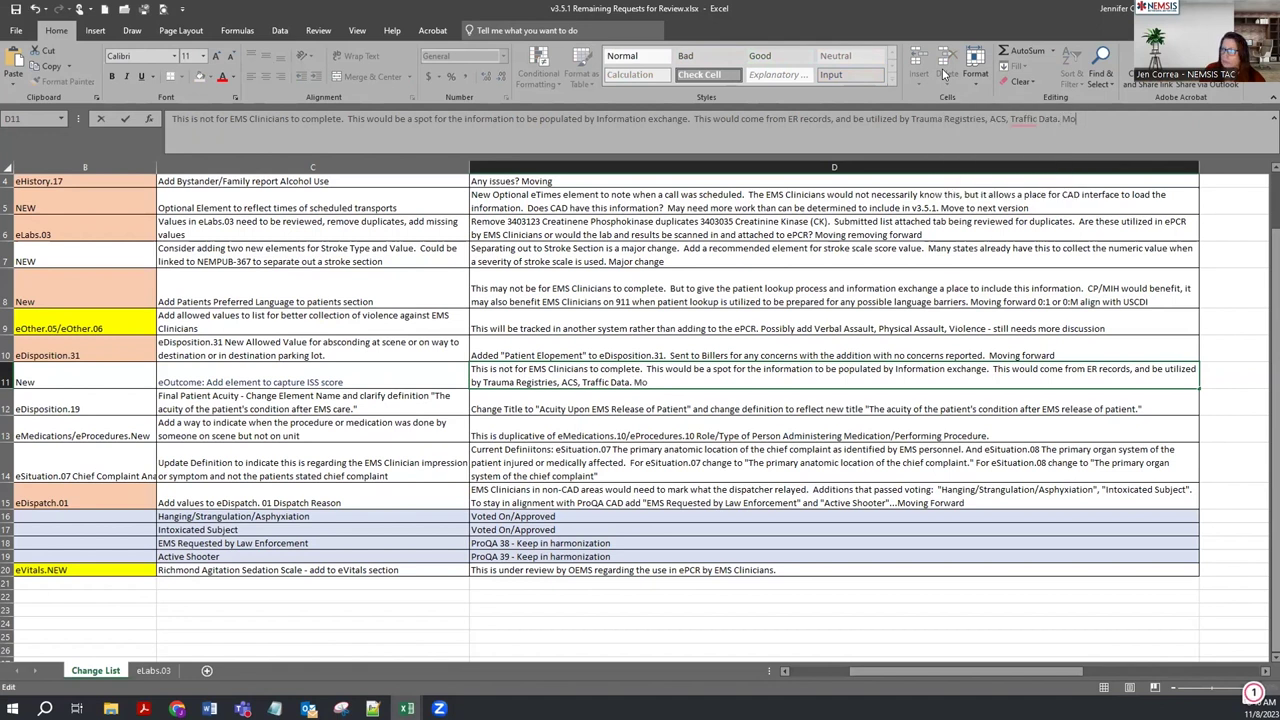
type("ving Forward")
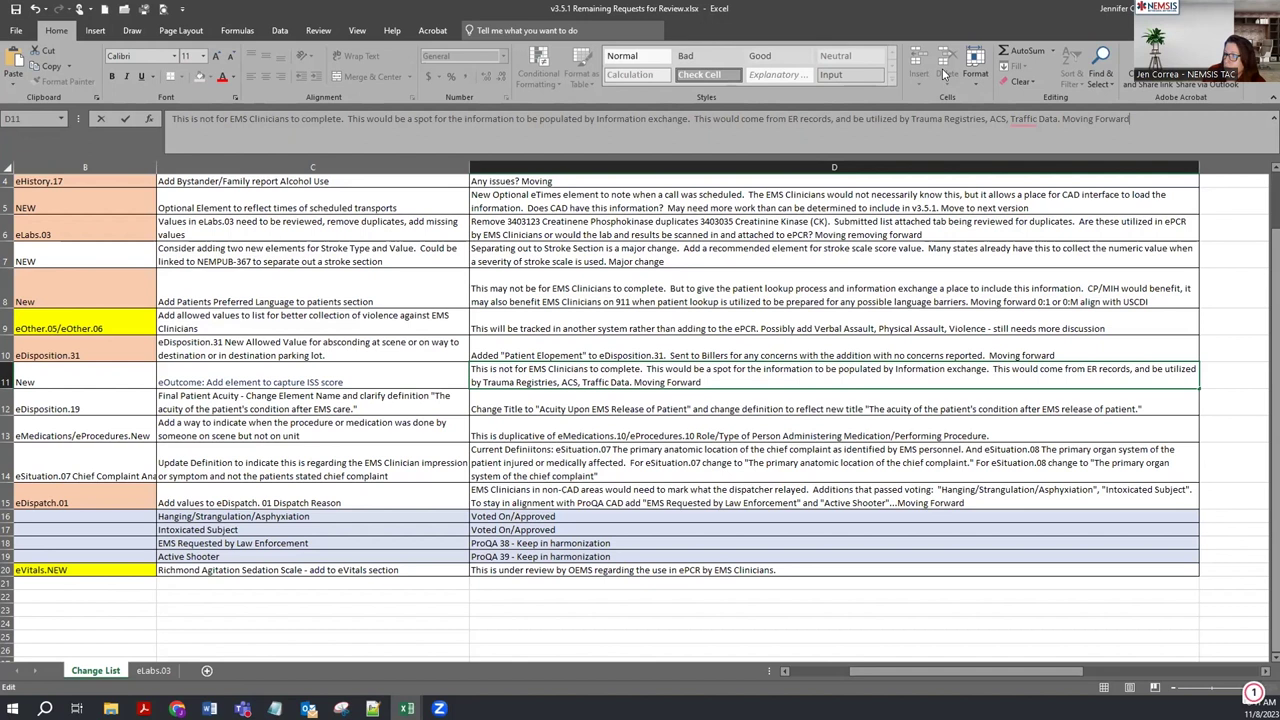
key("Return")
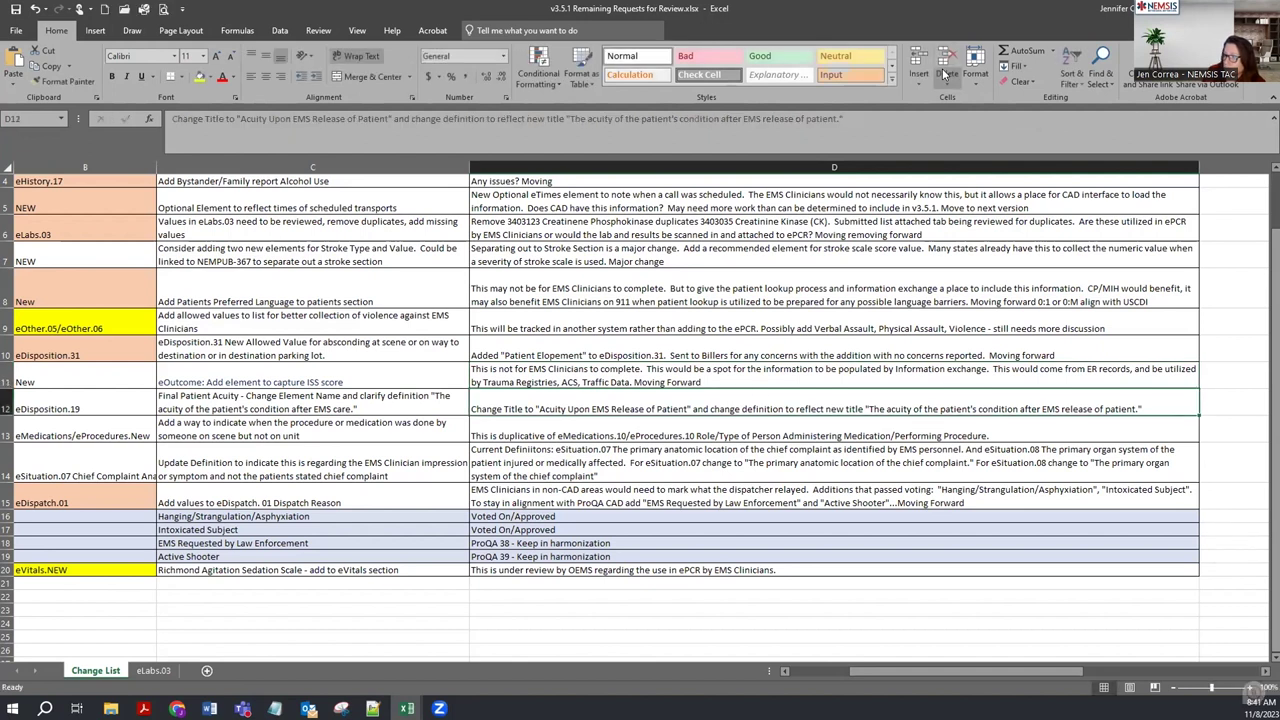
- Fill the Element(s) Affected cell of the ISS score request with the light orange used for the other requests moving forward
left_click(83, 377)
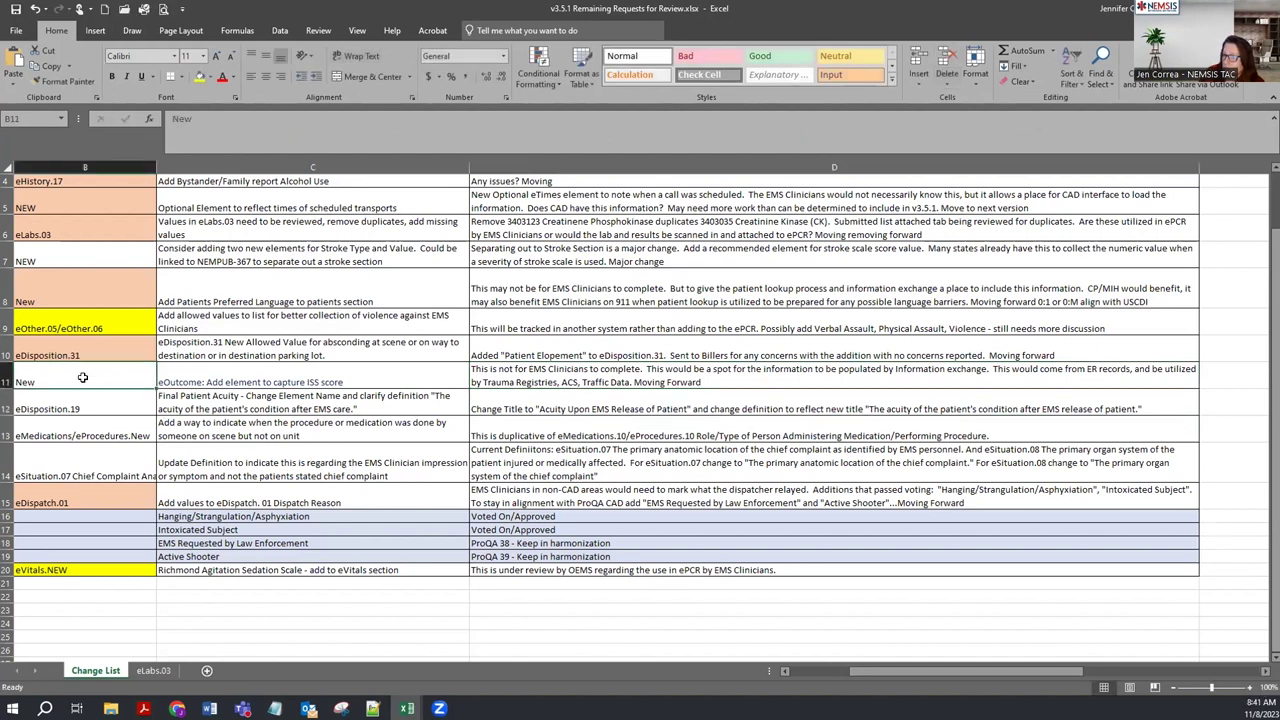
left_click(210, 77)
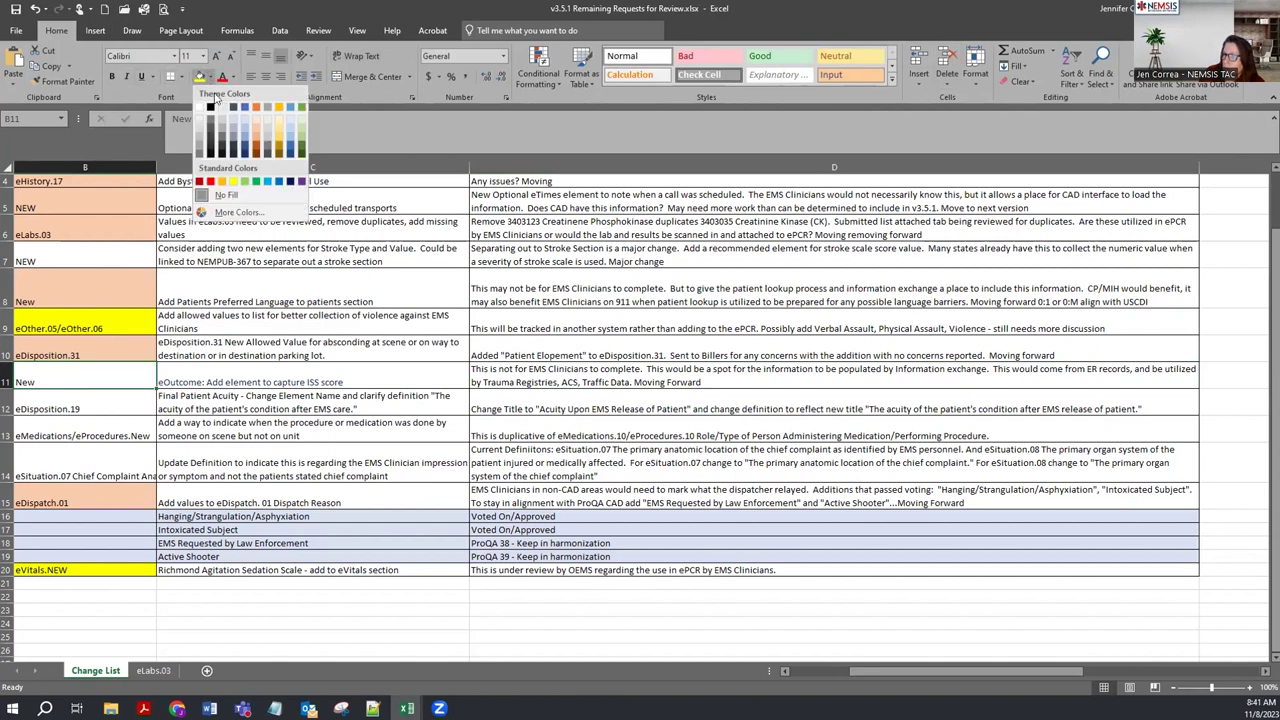
left_click(222, 181)
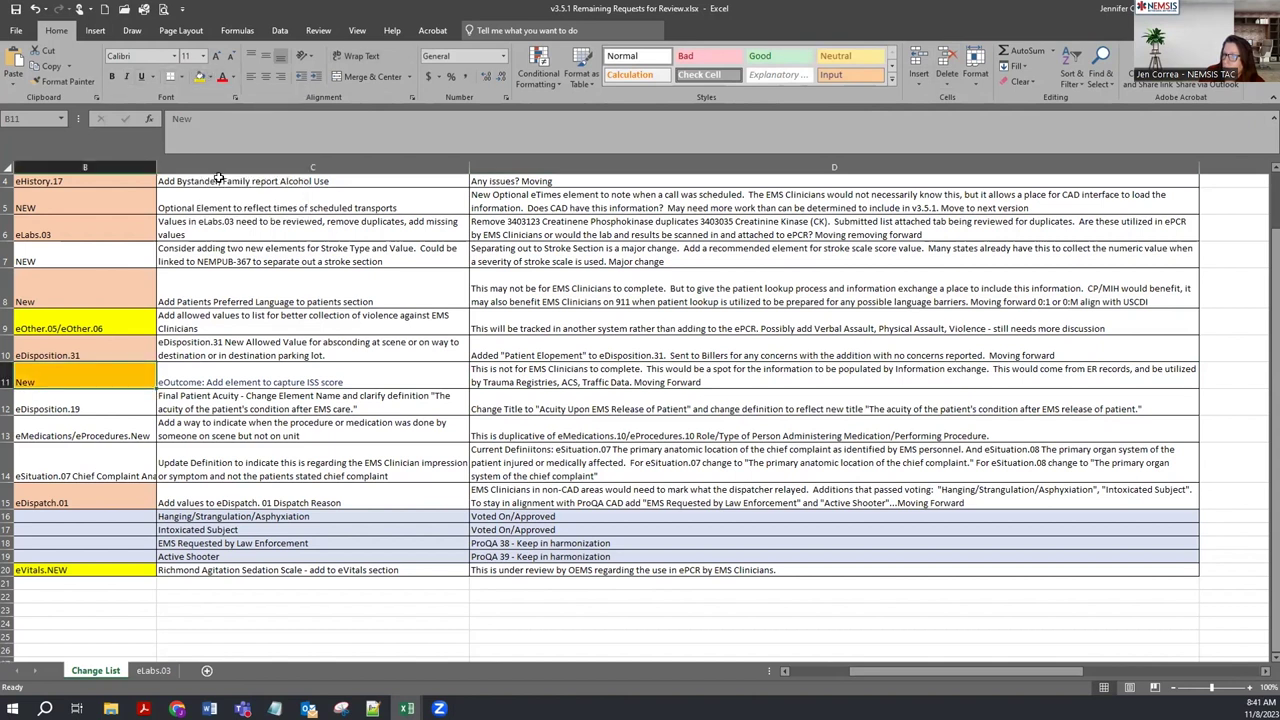
left_click(211, 77)
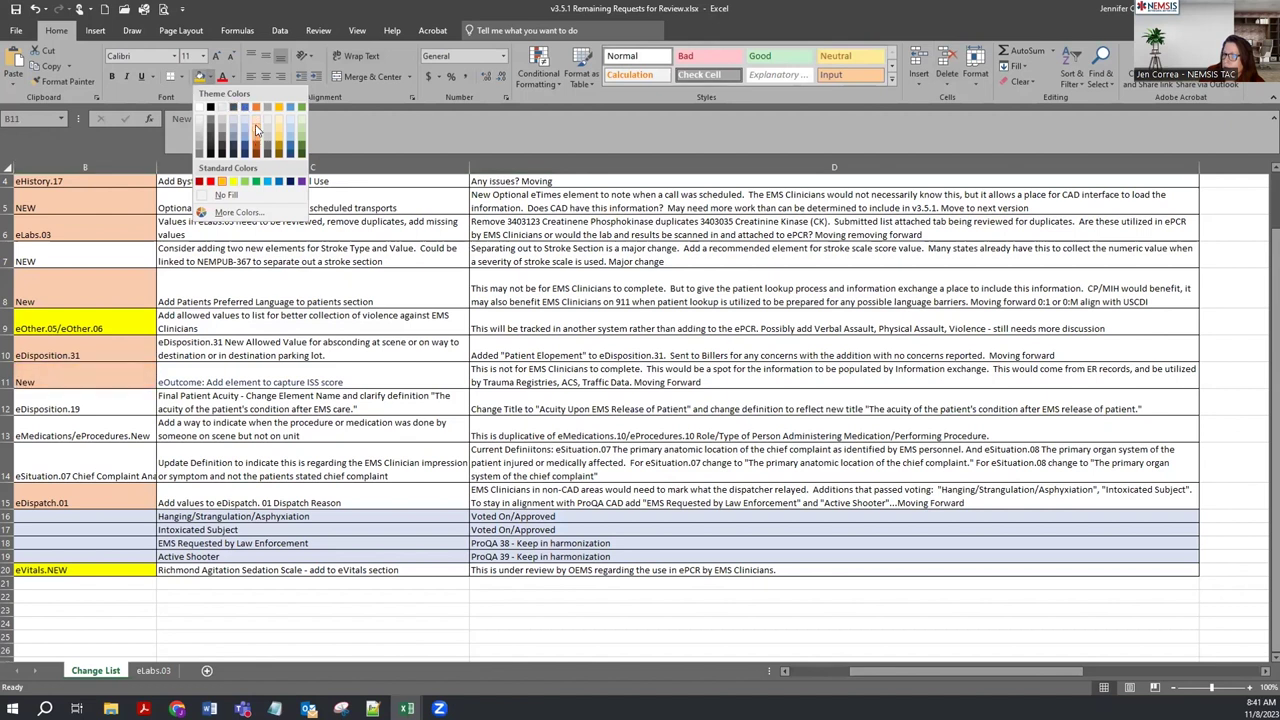
left_click(256, 128)
- Review the eDisposition.19 Final Patient Acuity request, switch to the V3.5.0 Data Dictionary in Acrobat, and examine the eDisposition.19 definition and code list
left_click(82, 406)
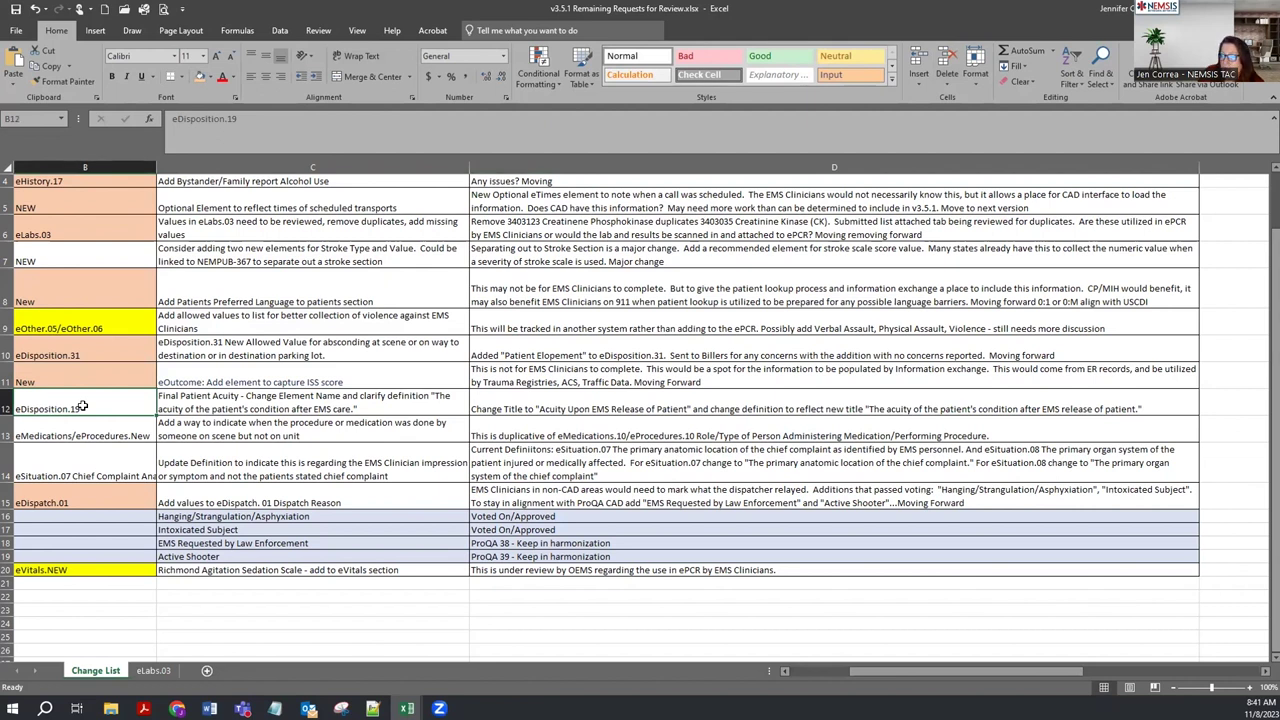
left_click(255, 407)
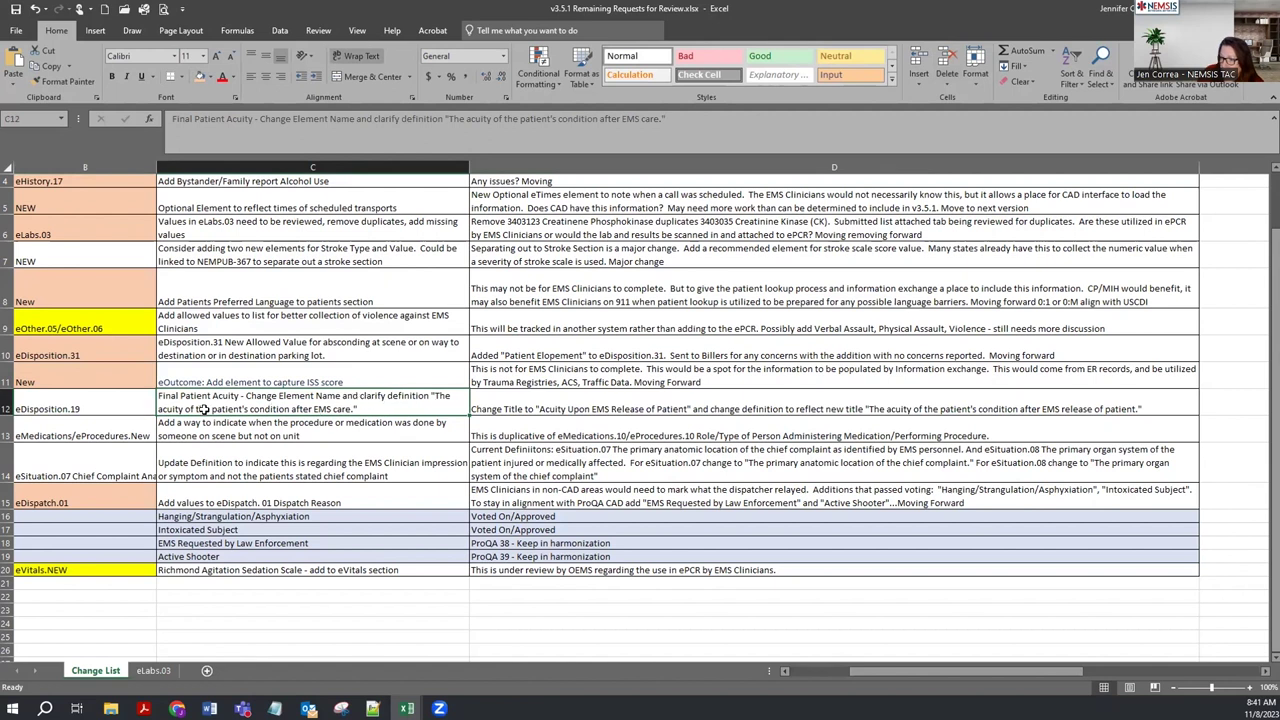
left_click(524, 399)
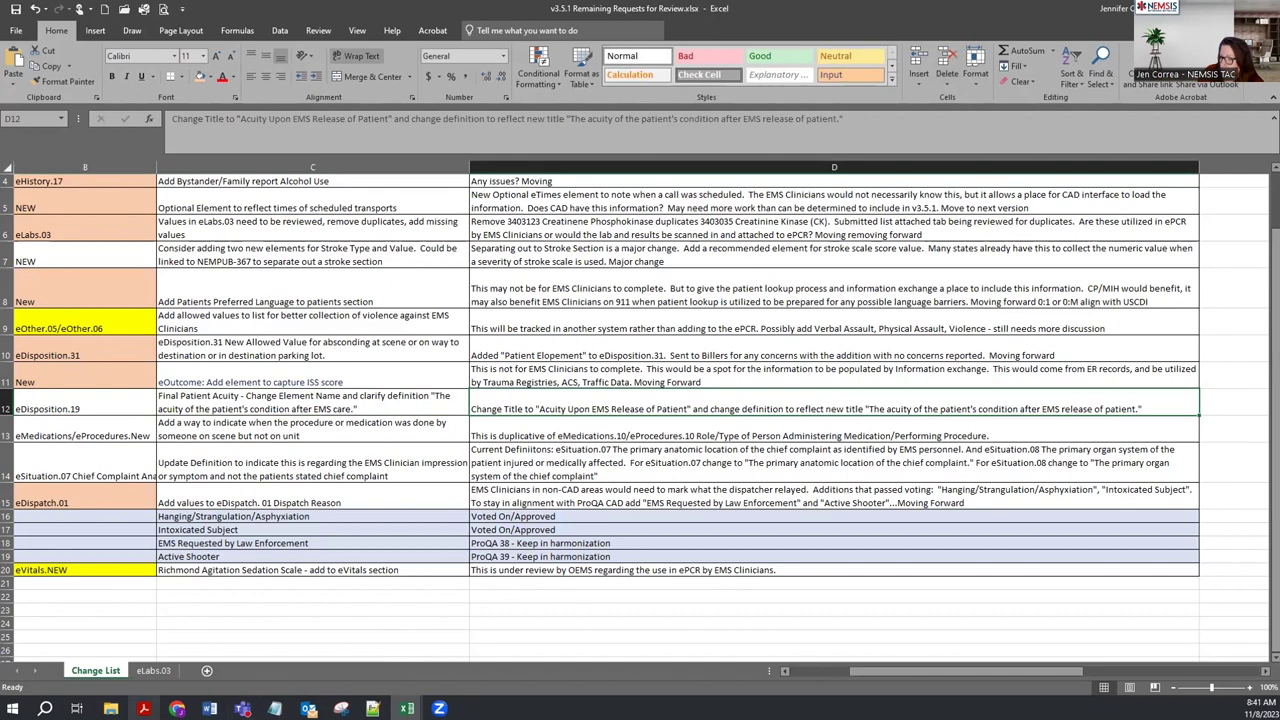
left_click(143, 708)
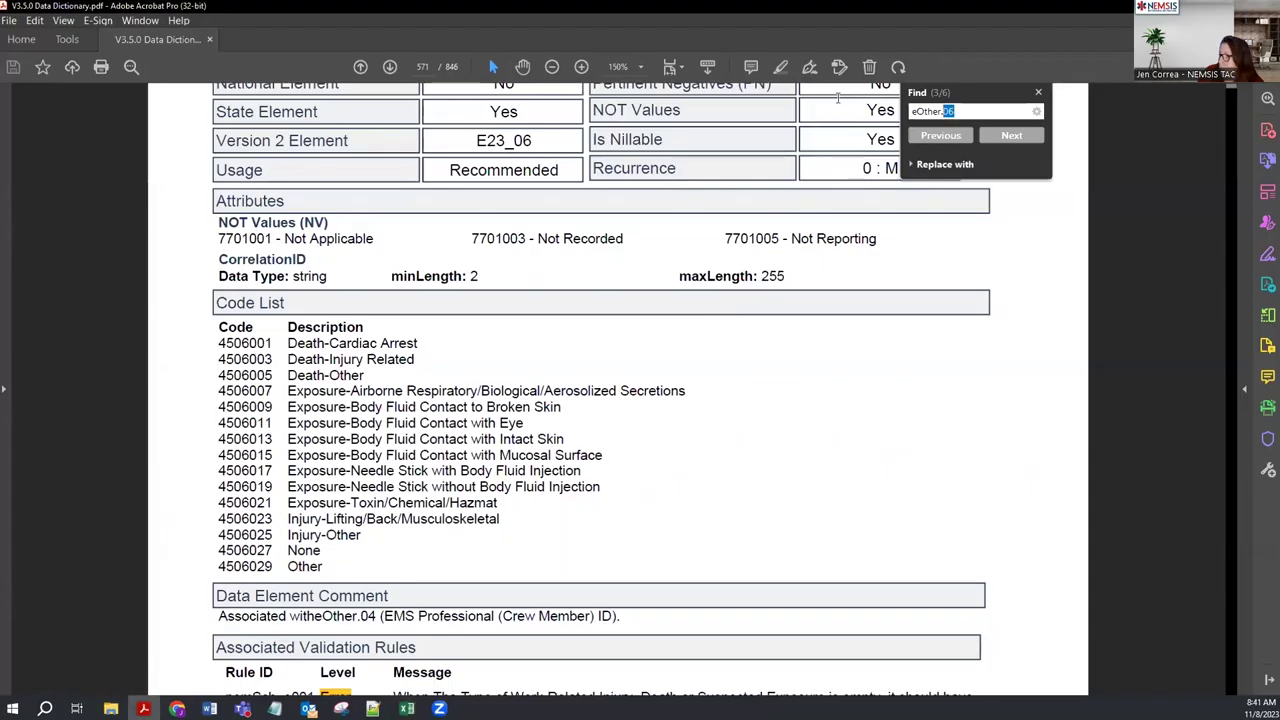
type("eDispo")
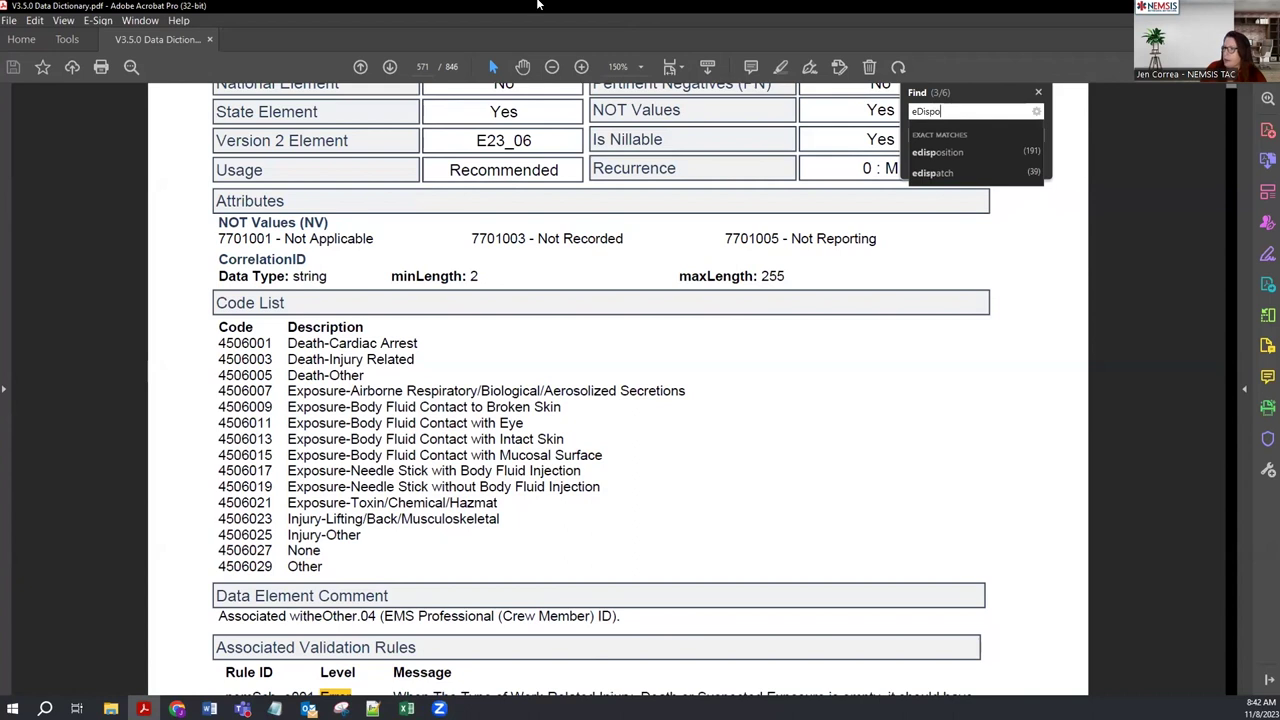
type("sition.19")
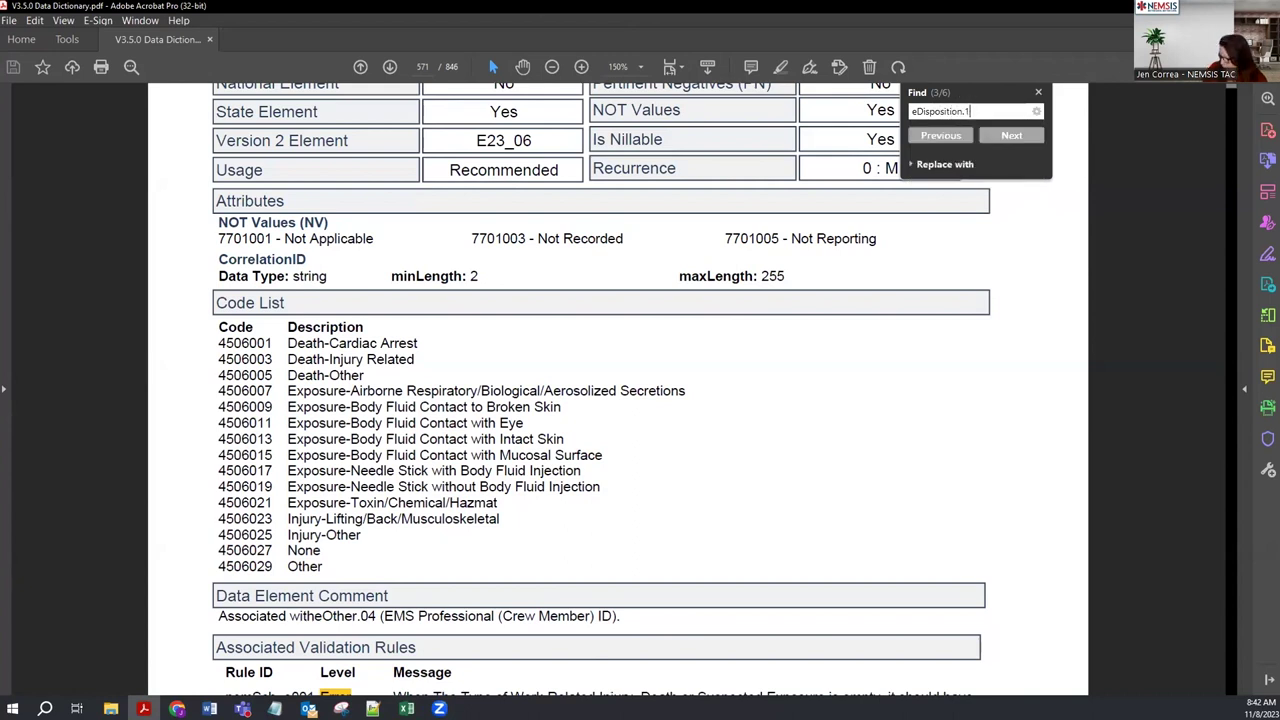
key("Return")
key("Return")
key("Return")
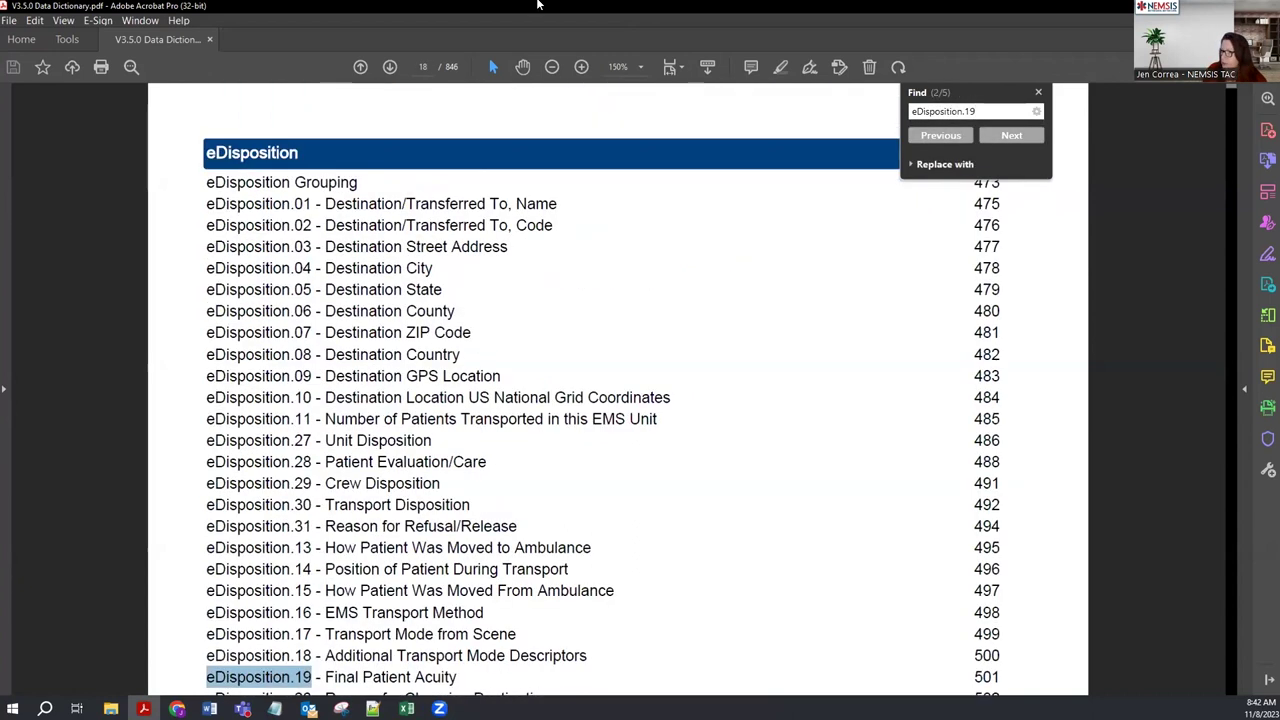
key("Return")
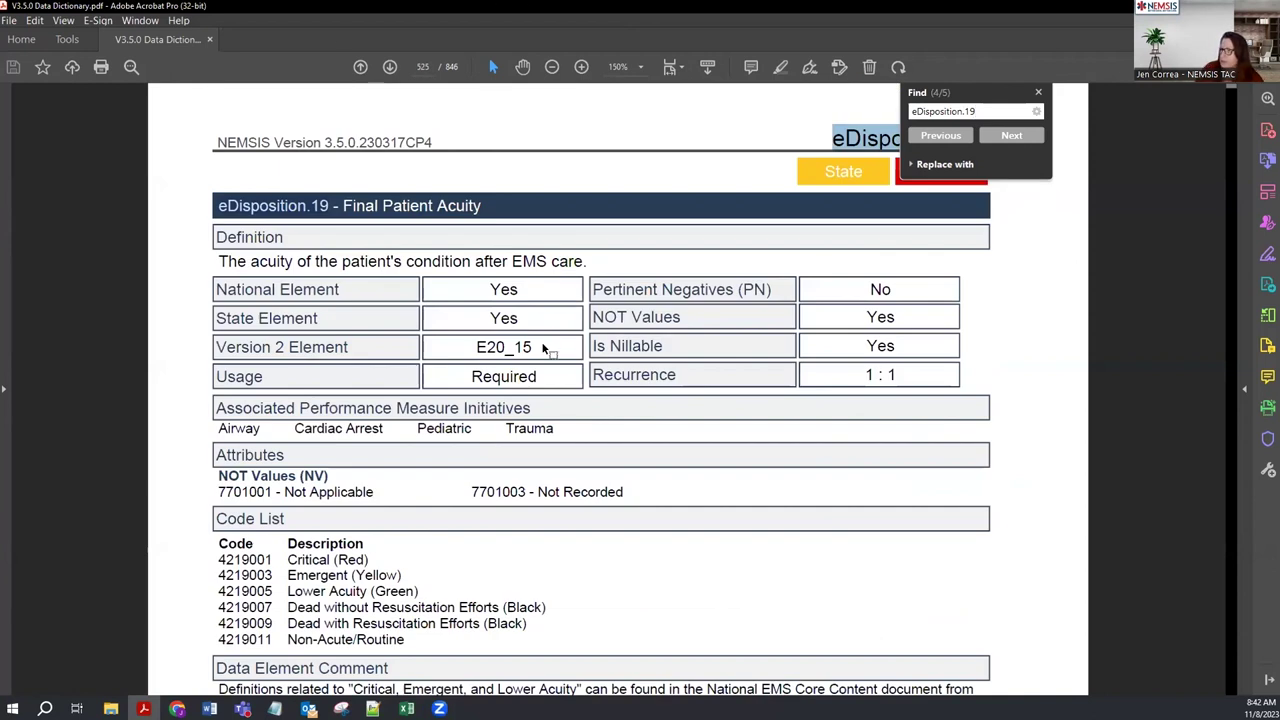
left_click(1040, 92)
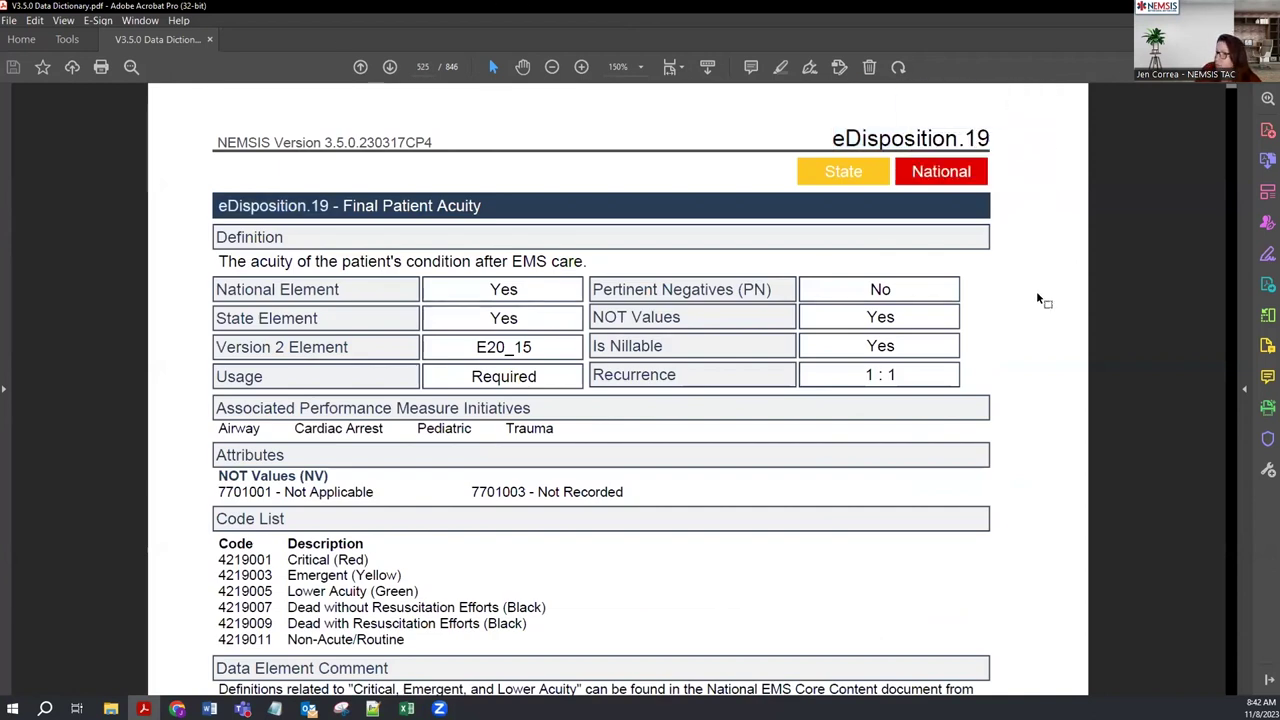
scroll(1072, 339, "down", 2)
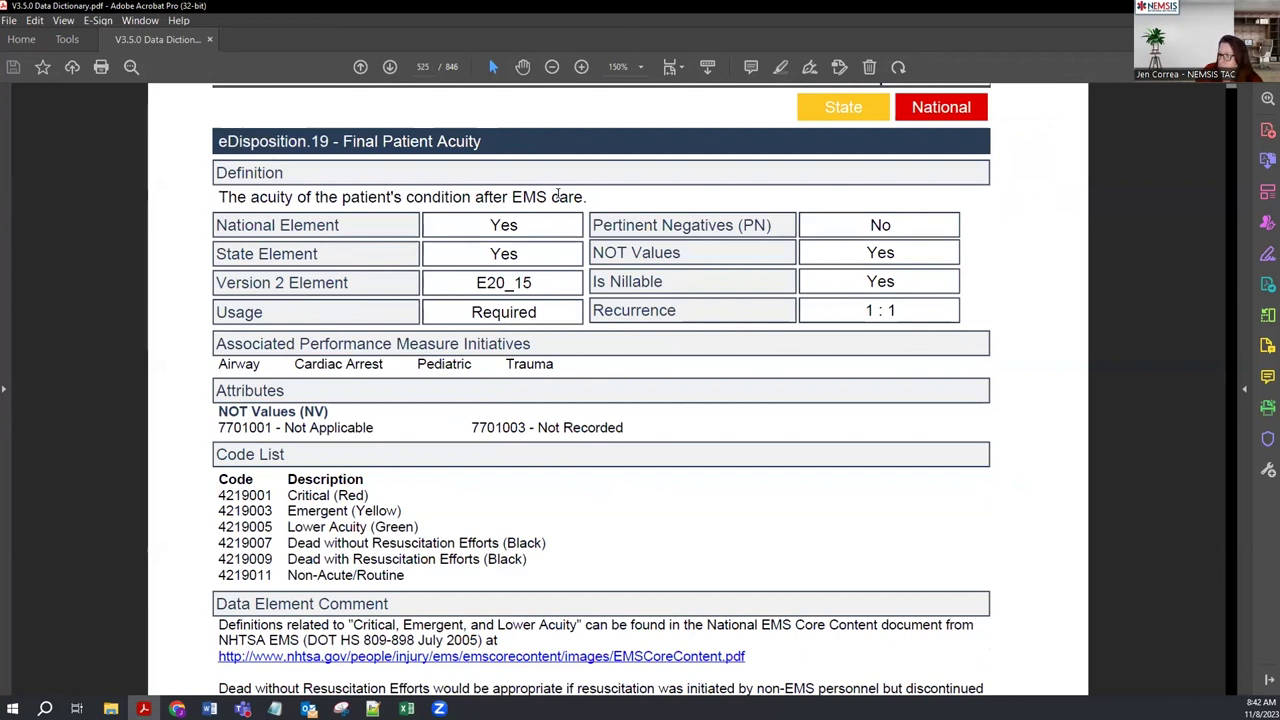
- Review the eDisposition.19 request in the Excel change list against the element's title and definition in the V3.5.0 Data Dictionary in Acrobat
left_click(407, 708)
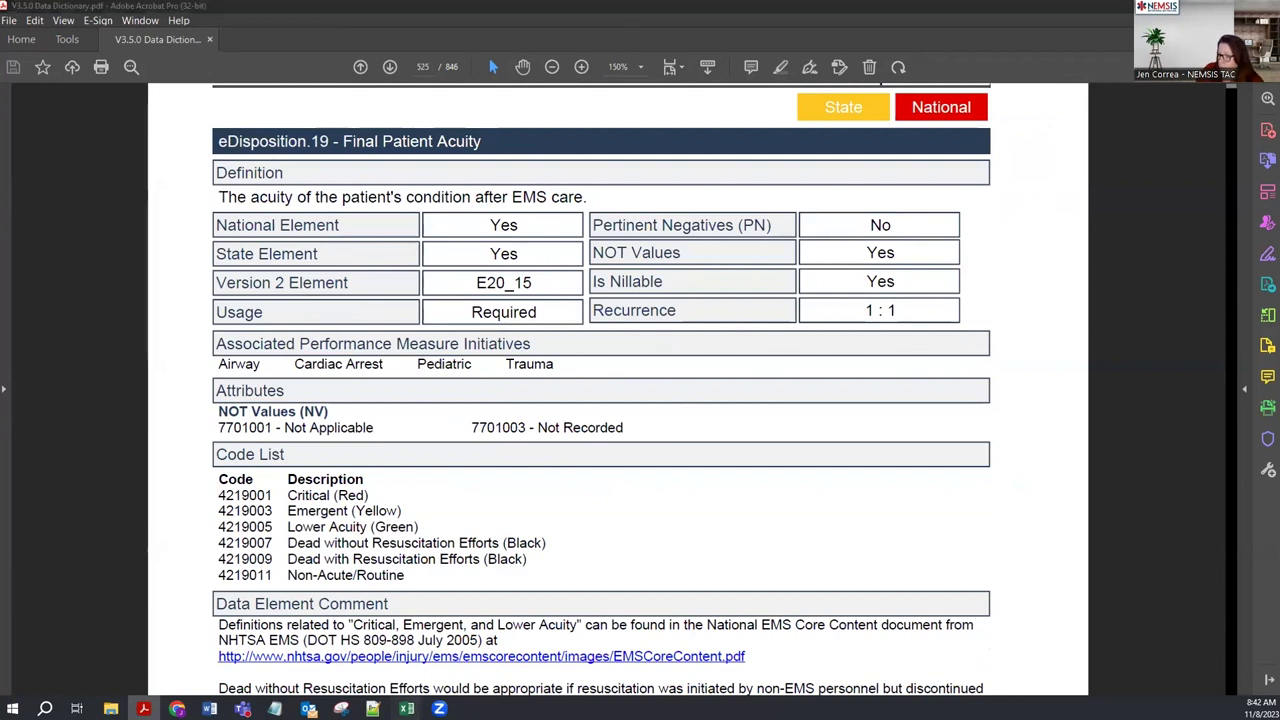
left_click(335, 650)
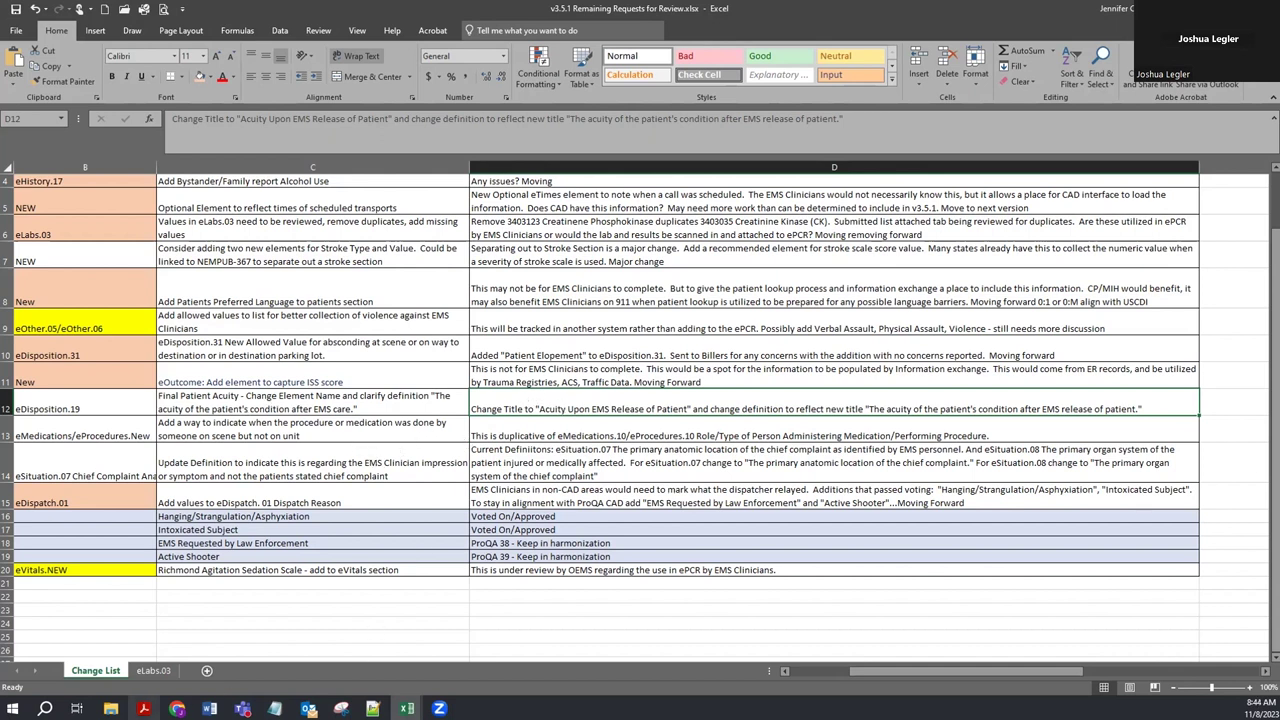
mouse_move(143, 708)
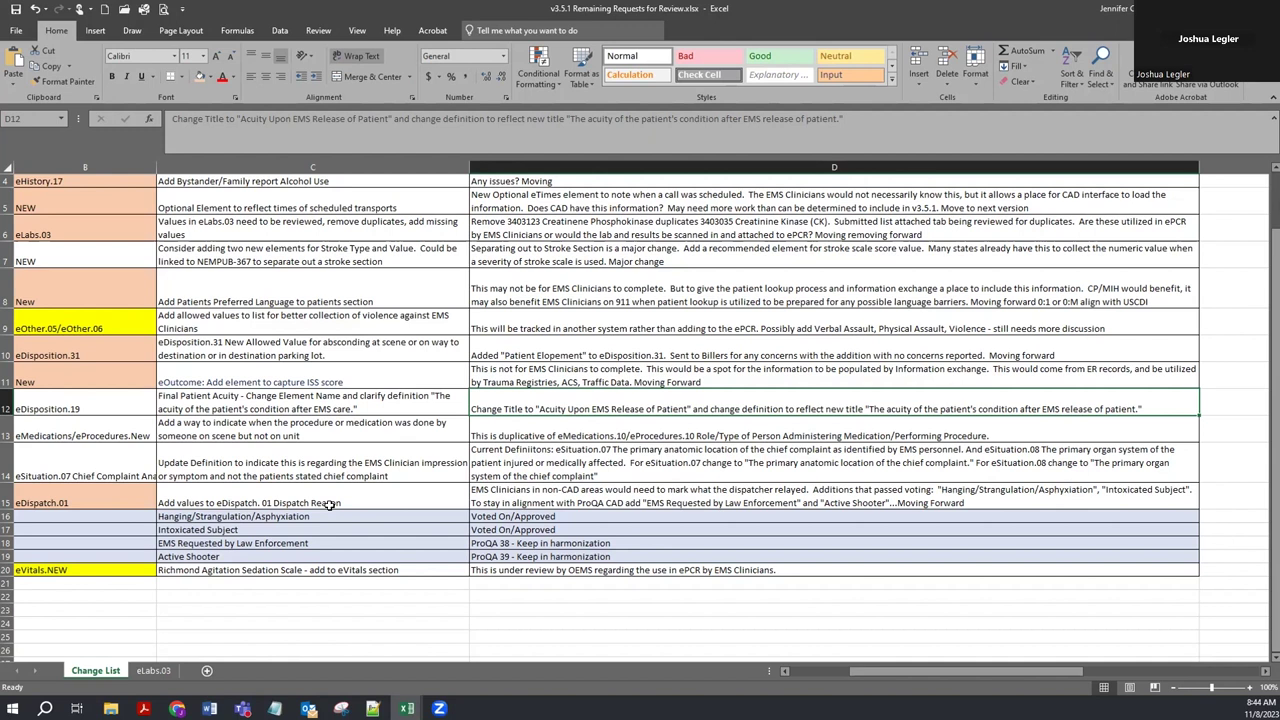
left_click(237, 400)
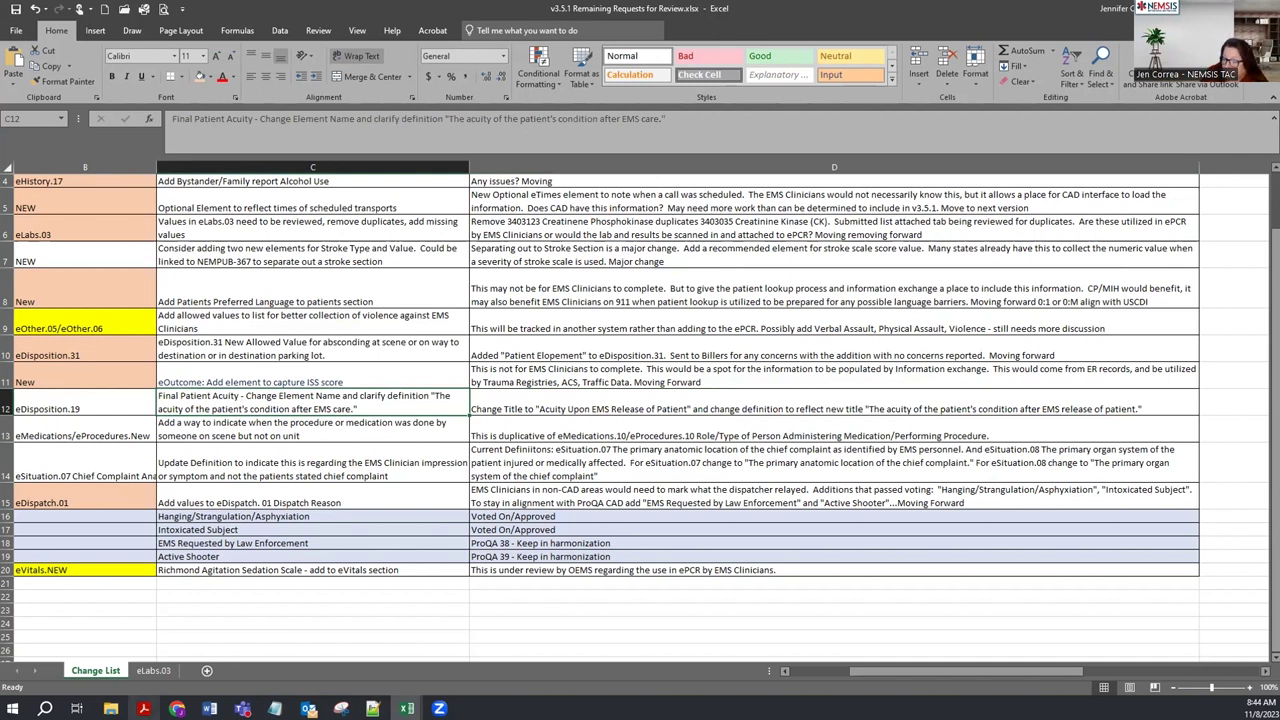
left_click(143, 709)
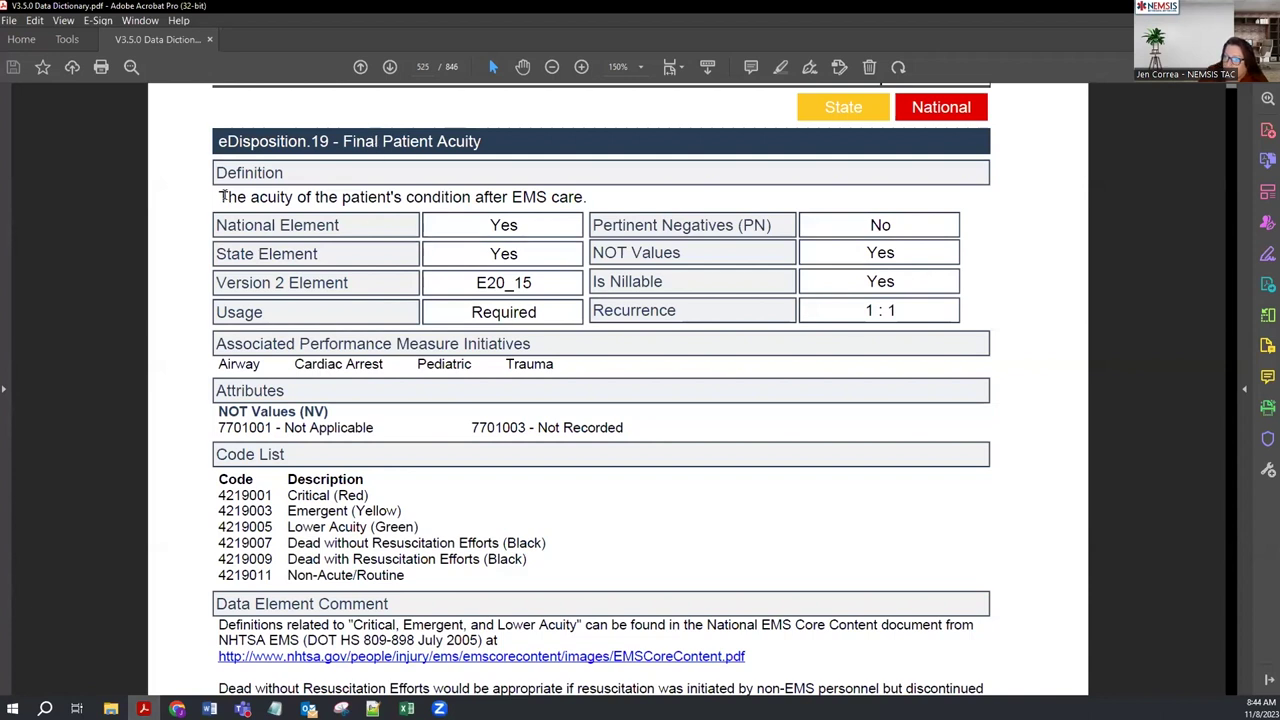
left_click_drag(223, 196, 586, 196)
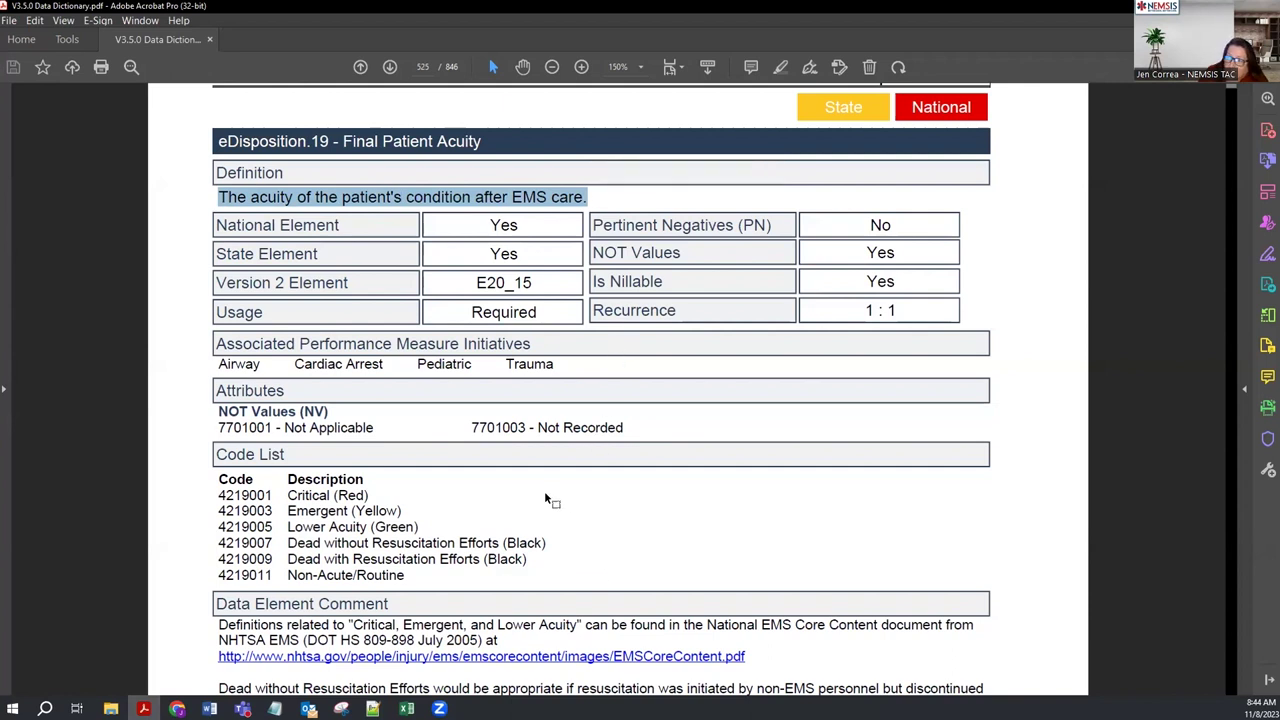
left_click(491, 145)
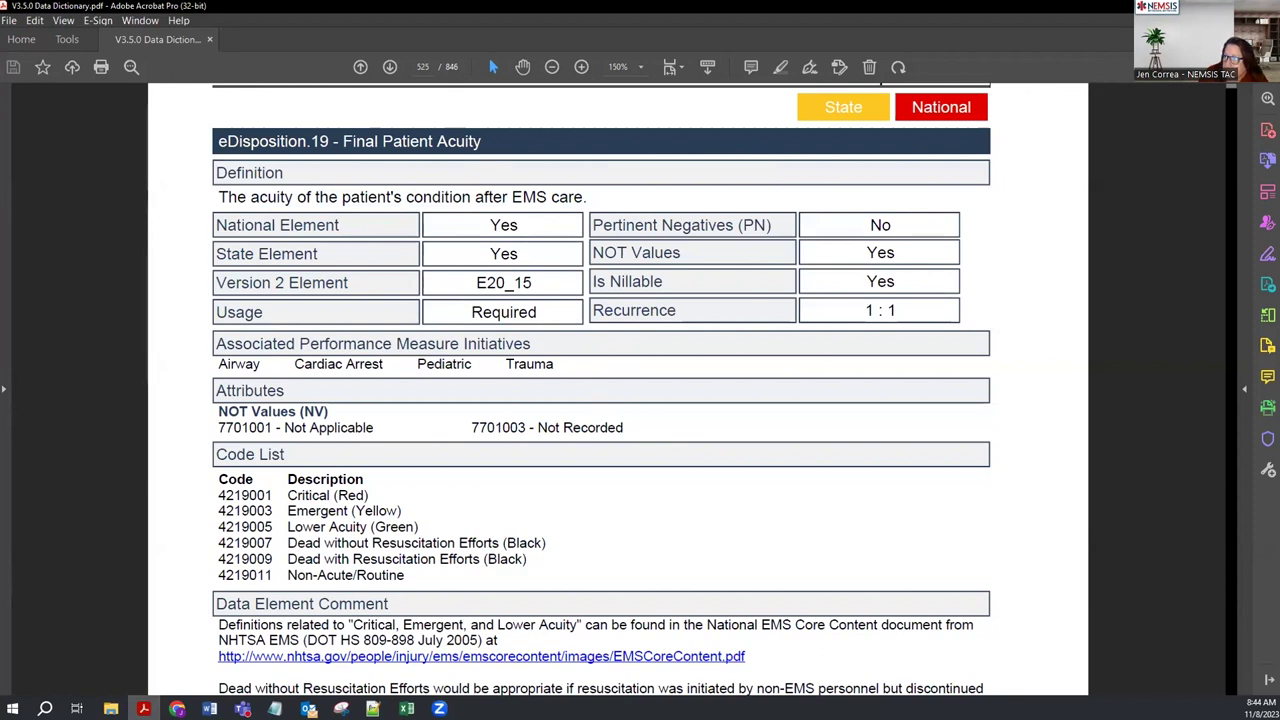
- Return to the Excel change list and review the eDisposition.19 request description and its proposed title and definition wording
key("alt+Tab")
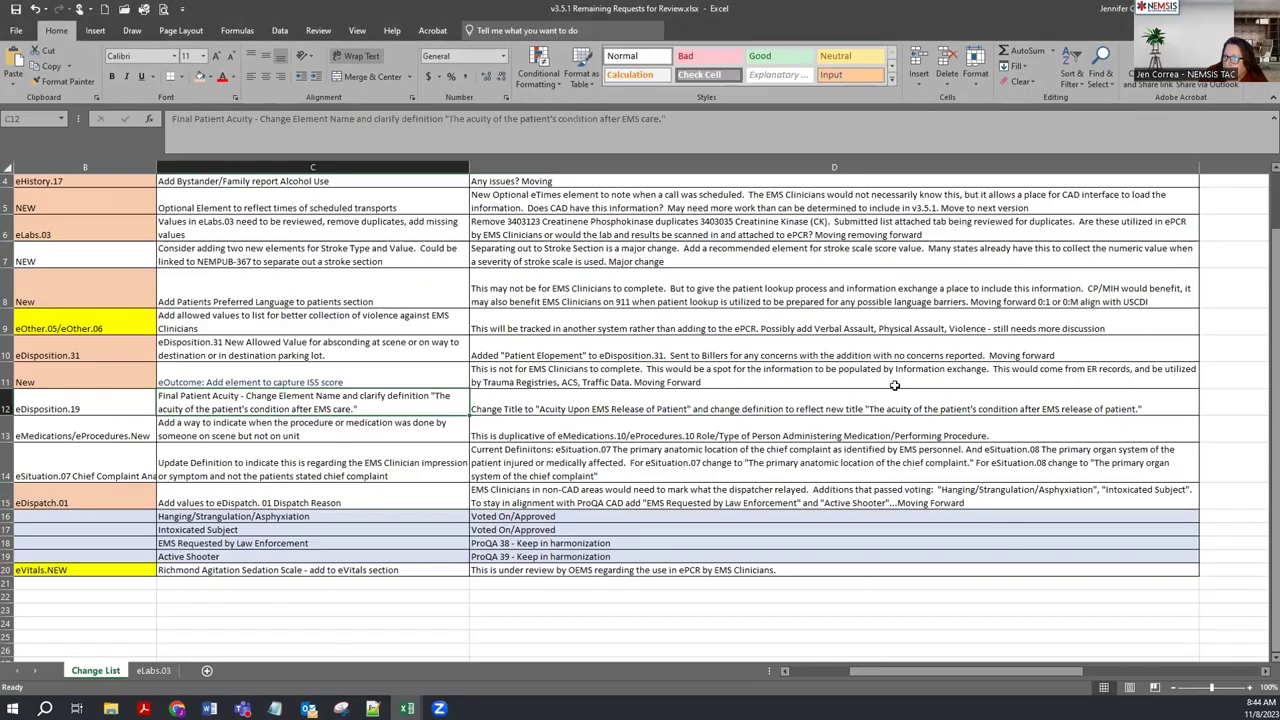
left_click(497, 400)
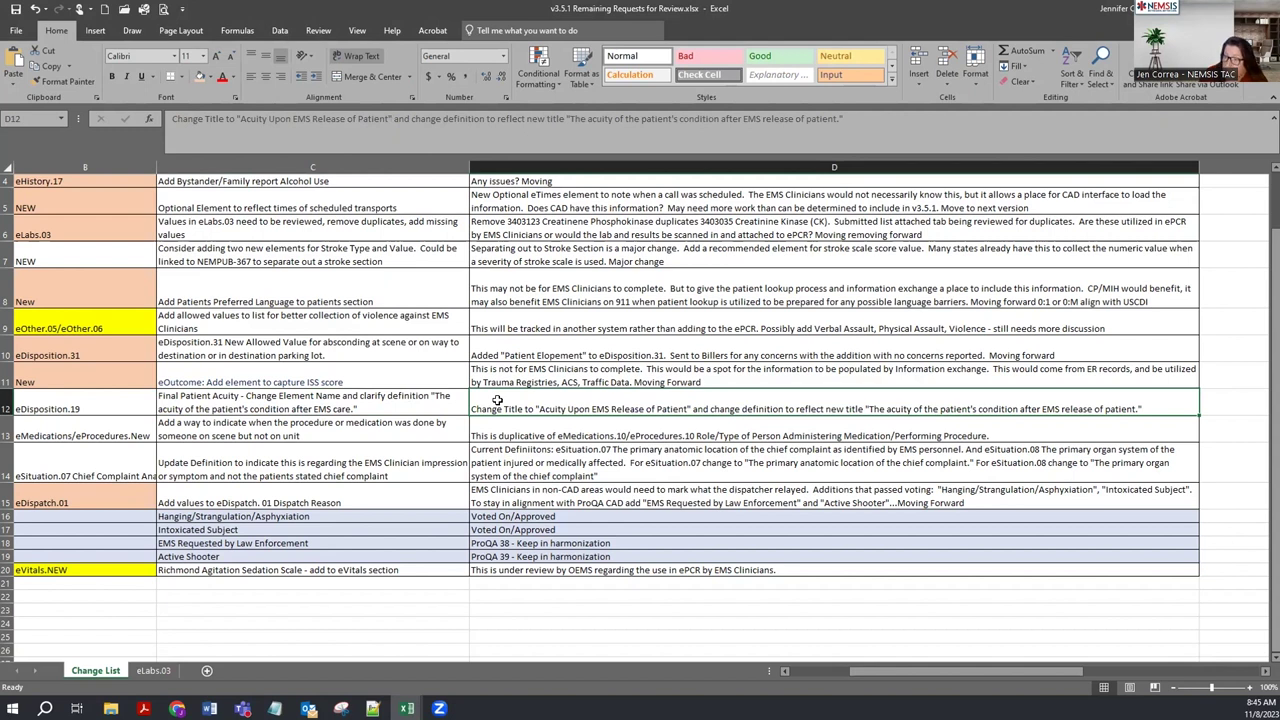
left_click(233, 396)
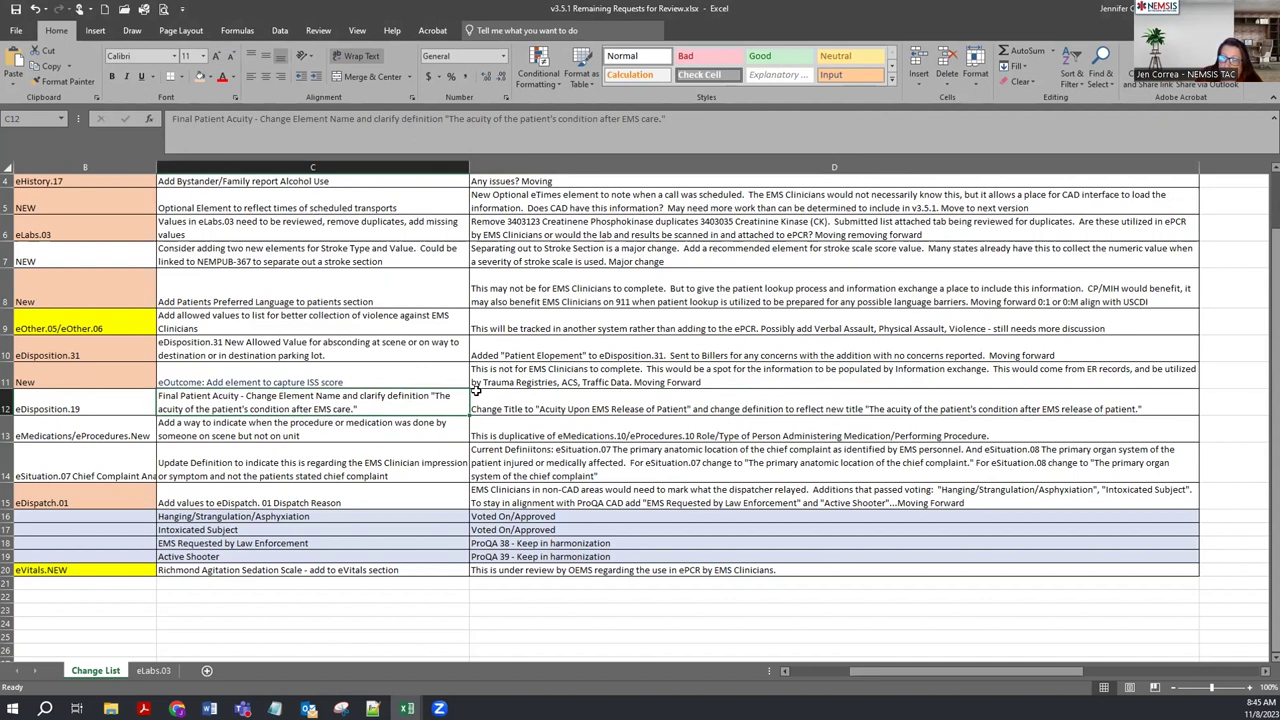
left_click(6, 402)
left_click(533, 402)
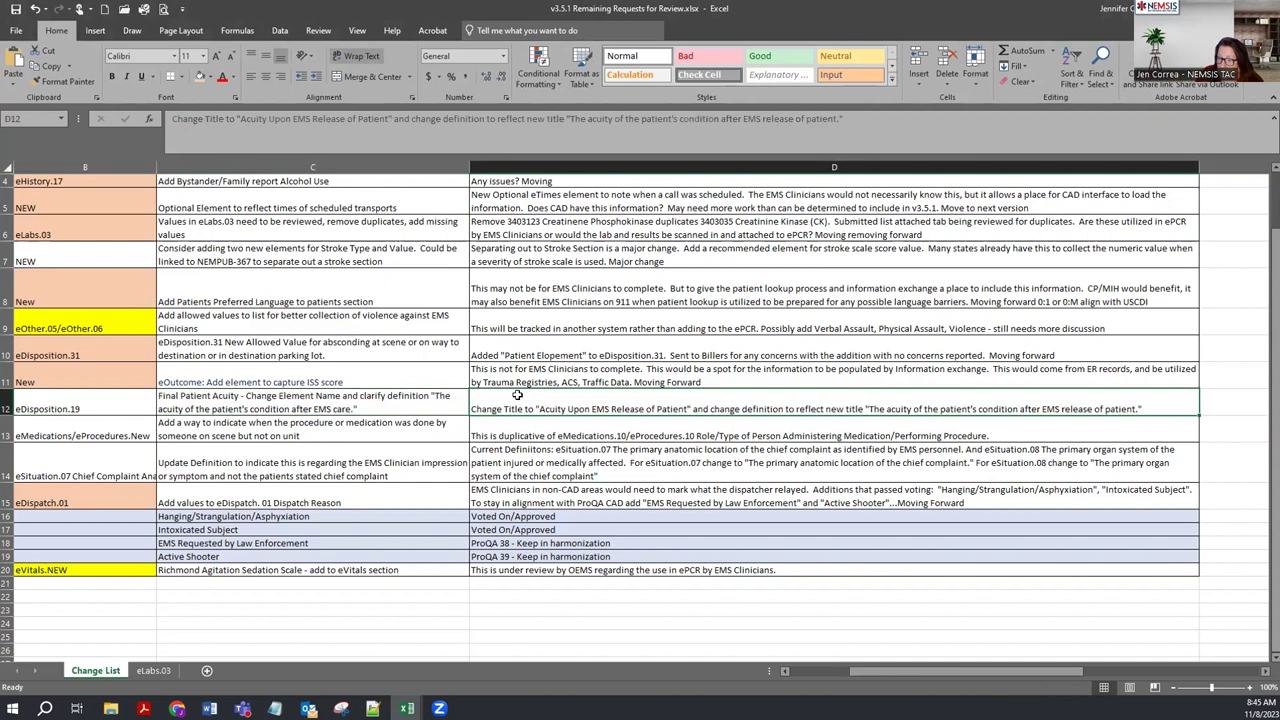
left_click(106, 407)
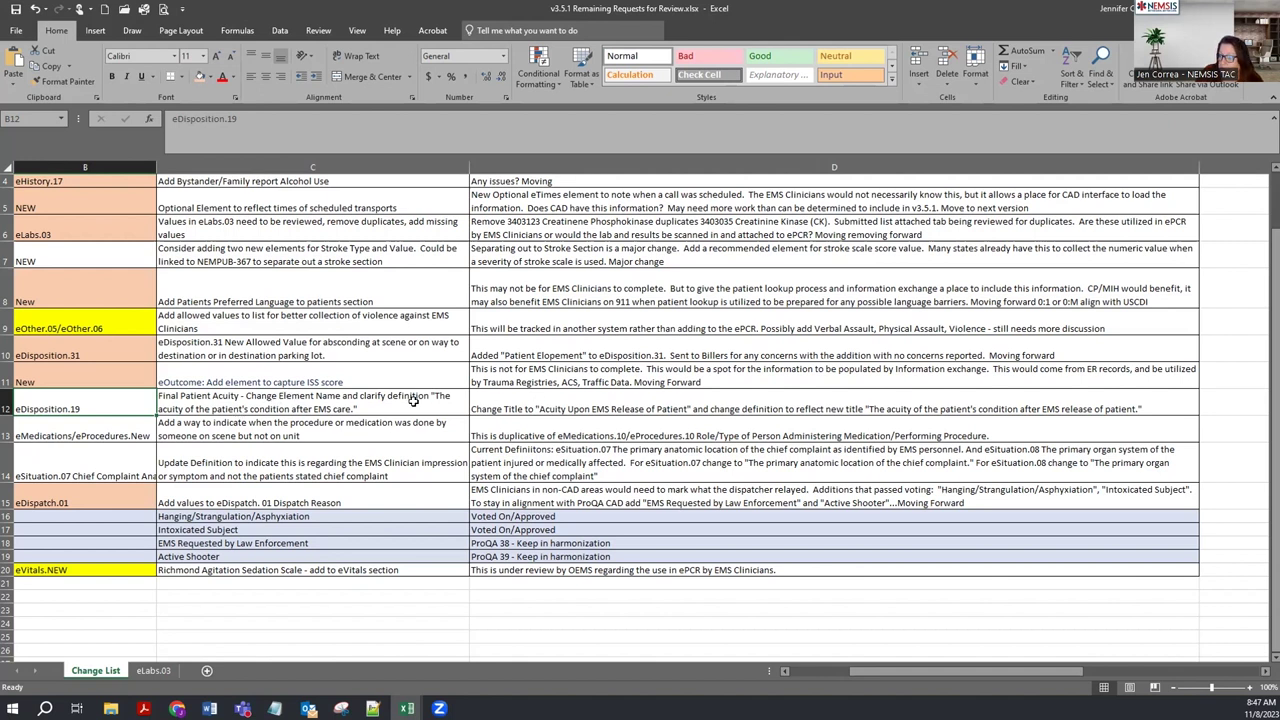
- Append "--needs more work" to the description of the eDisposition.19 Final Patient Acuity request
left_click_drag(414, 402, 482, 400)
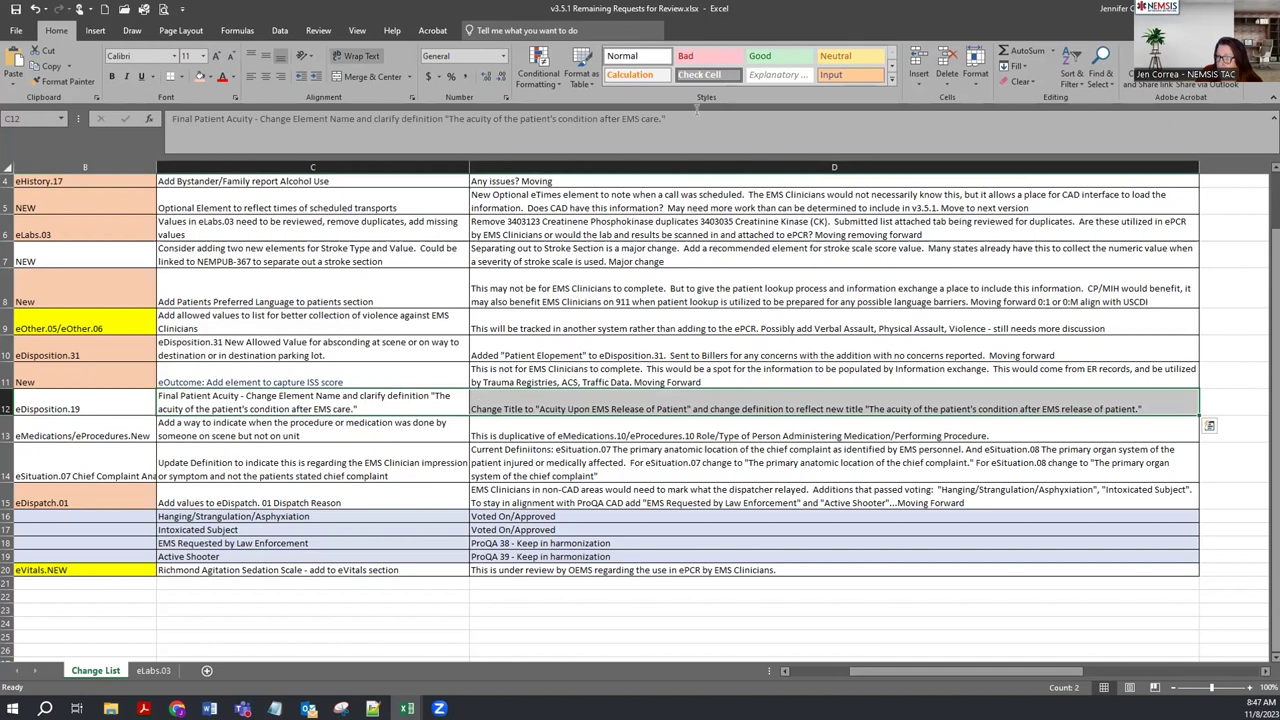
left_click(696, 117)
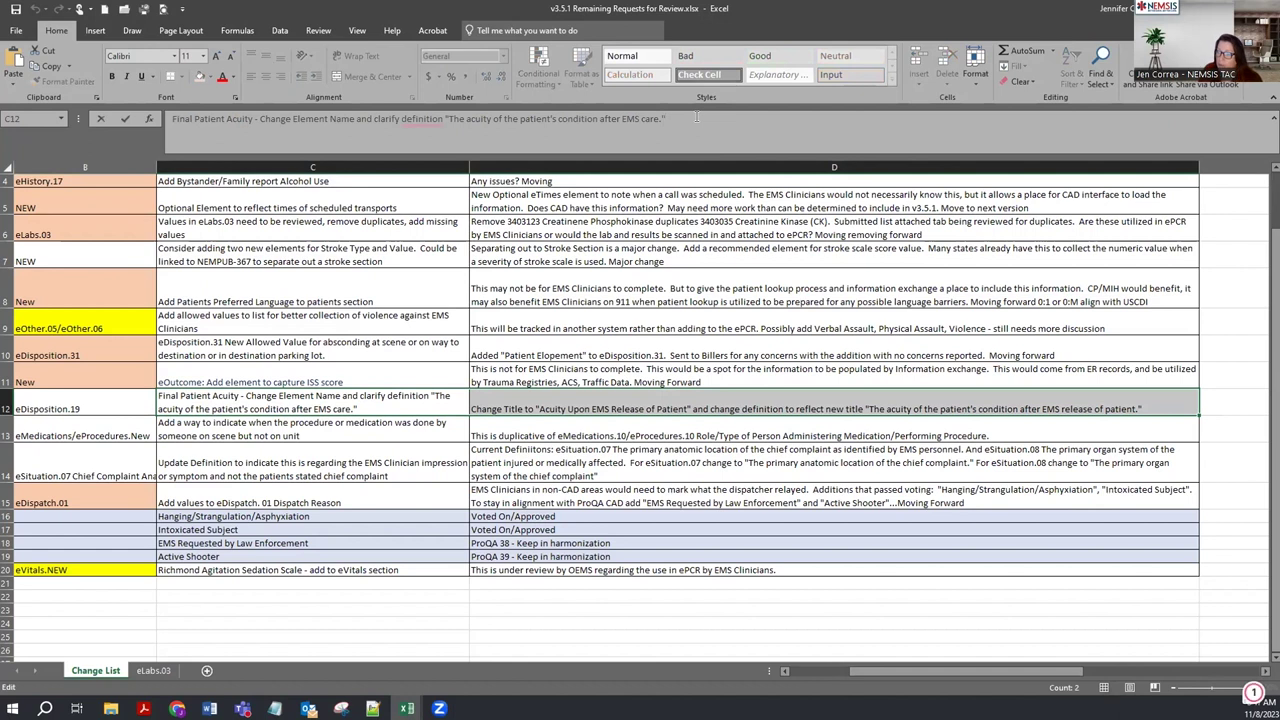
type("--new")
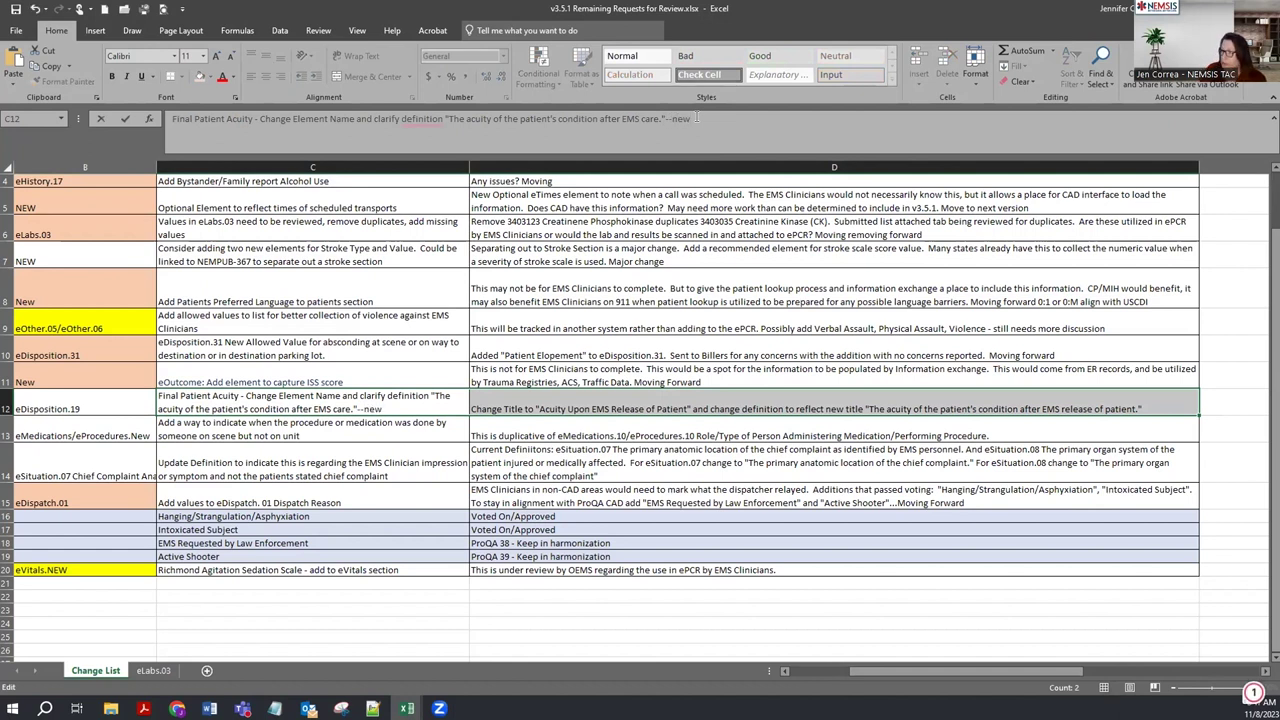
key("BackSpace")
type("eds more work")
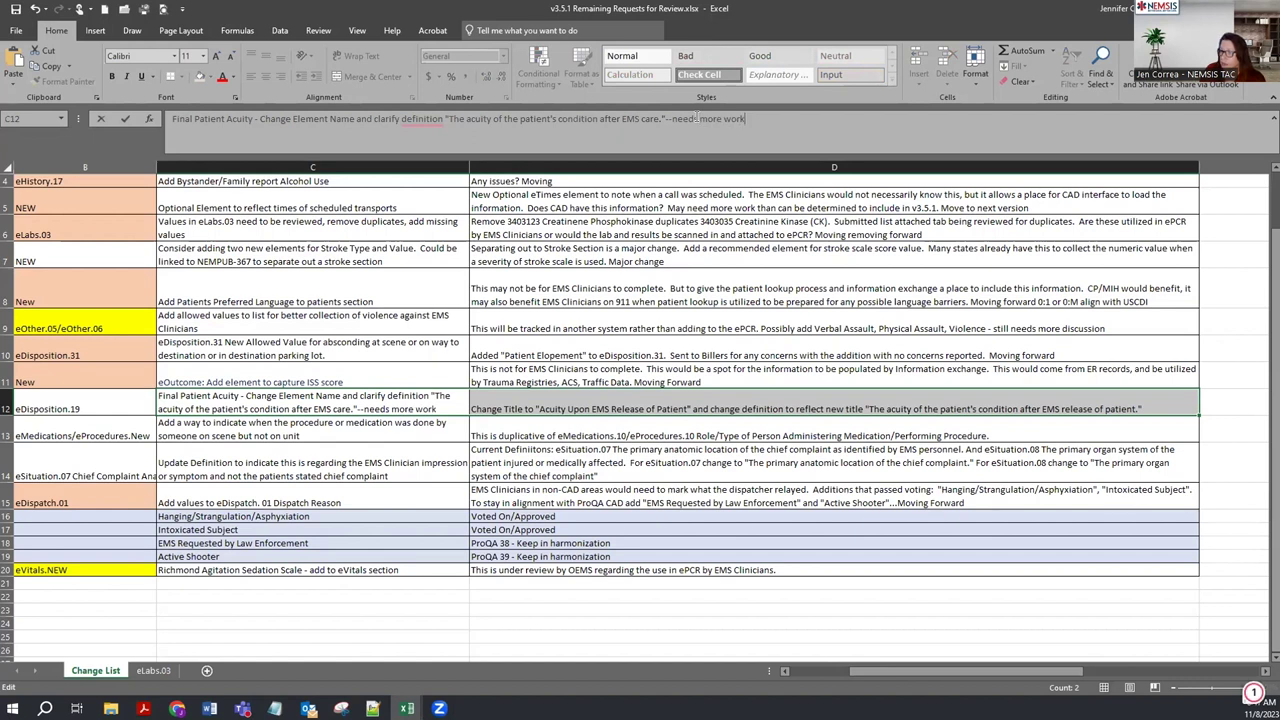
key("Tab")
- Fill the element and description cells of the eDisposition.19 request with yellow
left_click(128, 402)
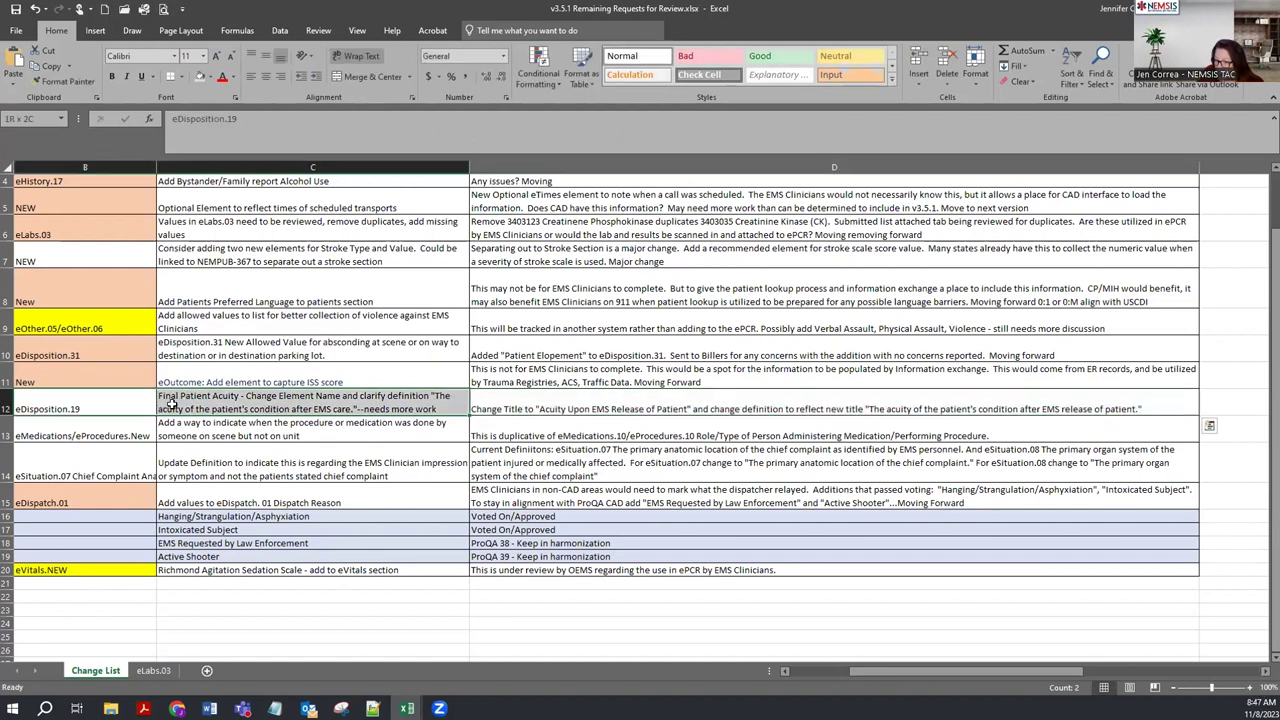
left_click(209, 77)
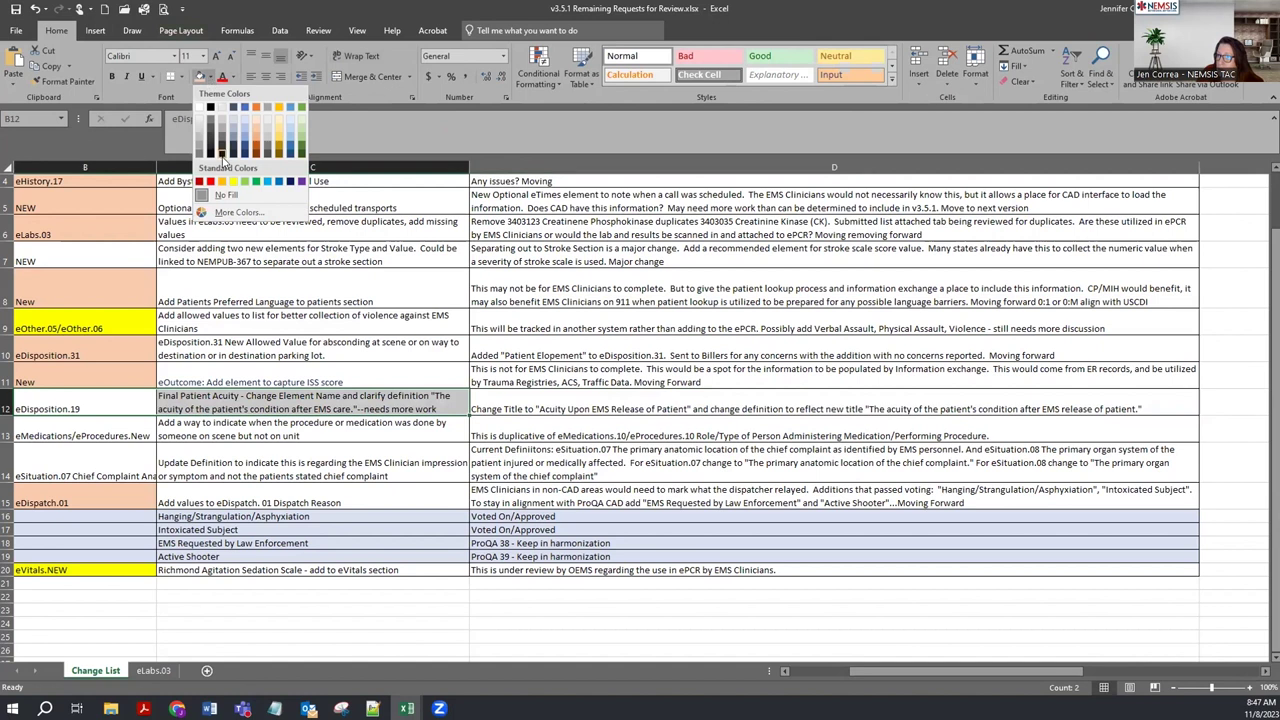
left_click(233, 183)
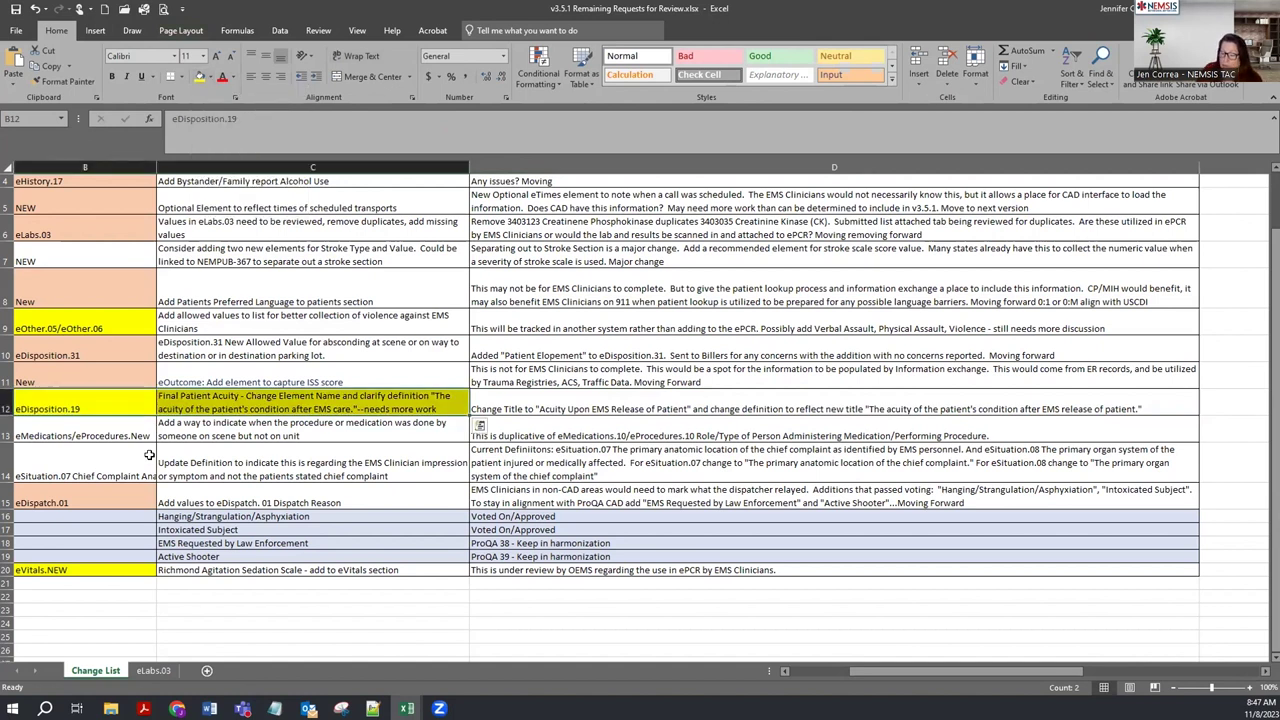
- Review the eMedications/eProcedures request 723 about care given by someone on scene but not on the unit, including its notes
left_click(119, 430)
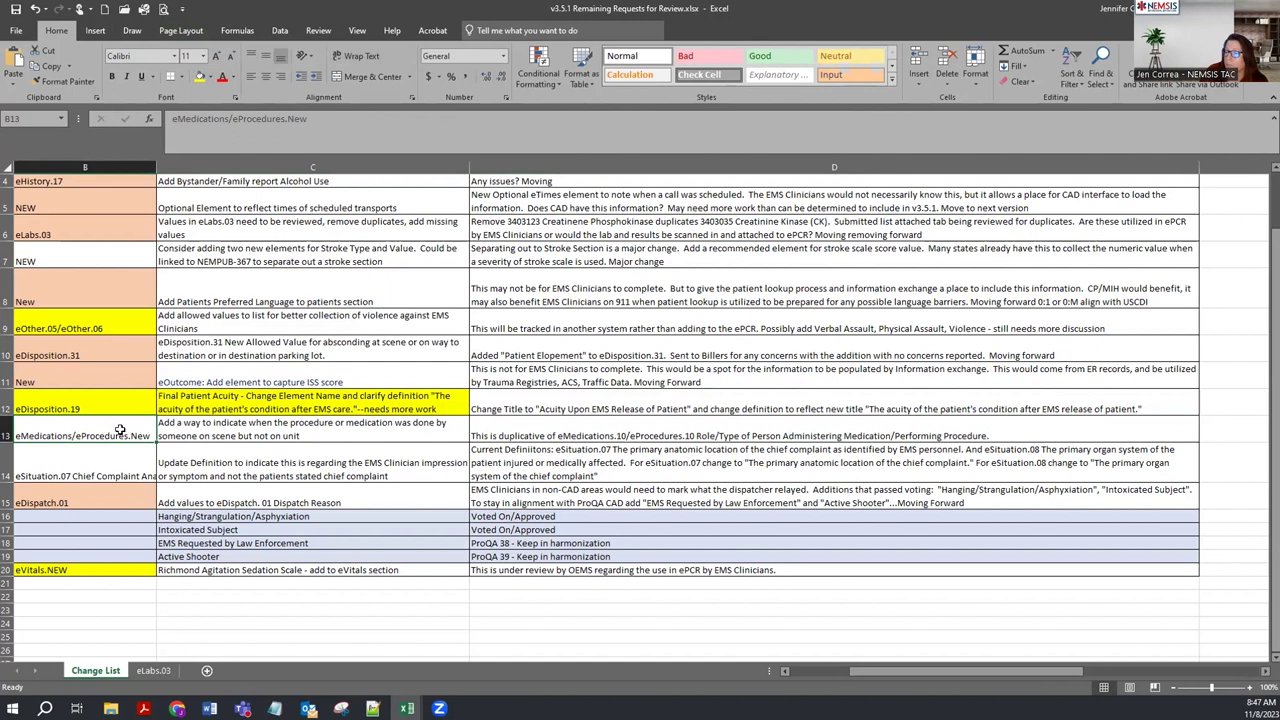
left_click(232, 426)
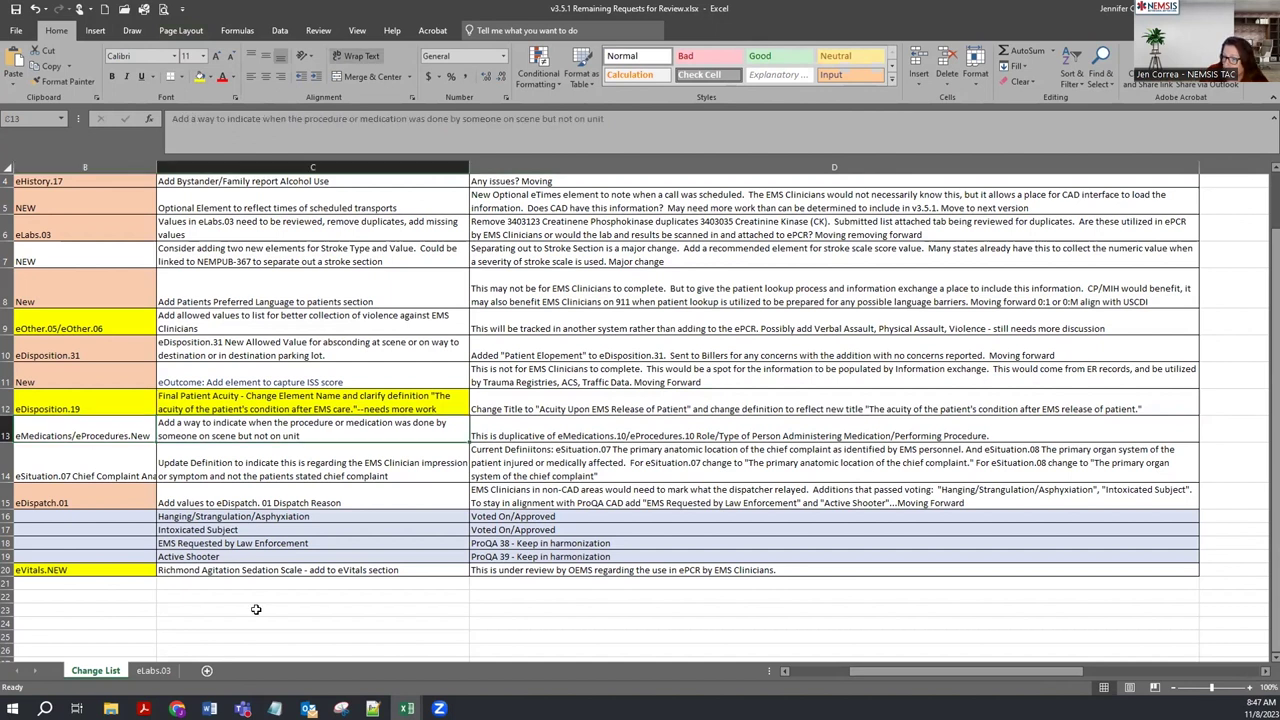
left_click(798, 671)
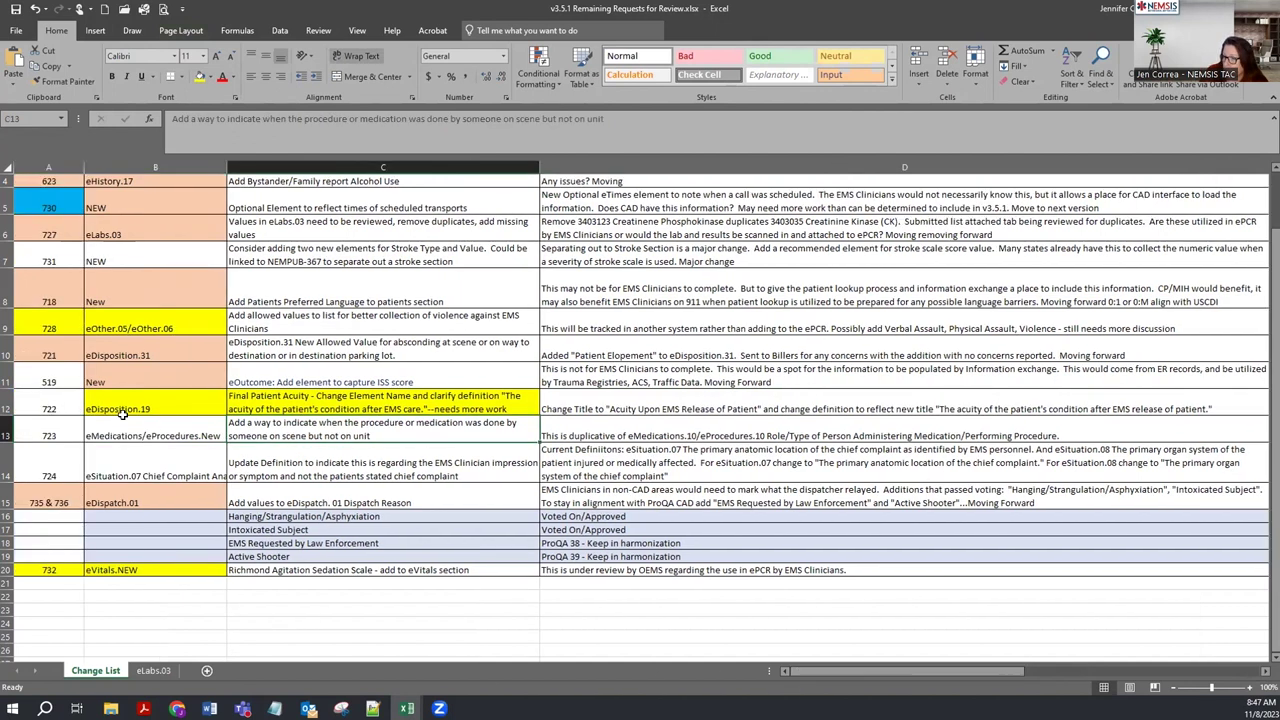
left_click(56, 427)
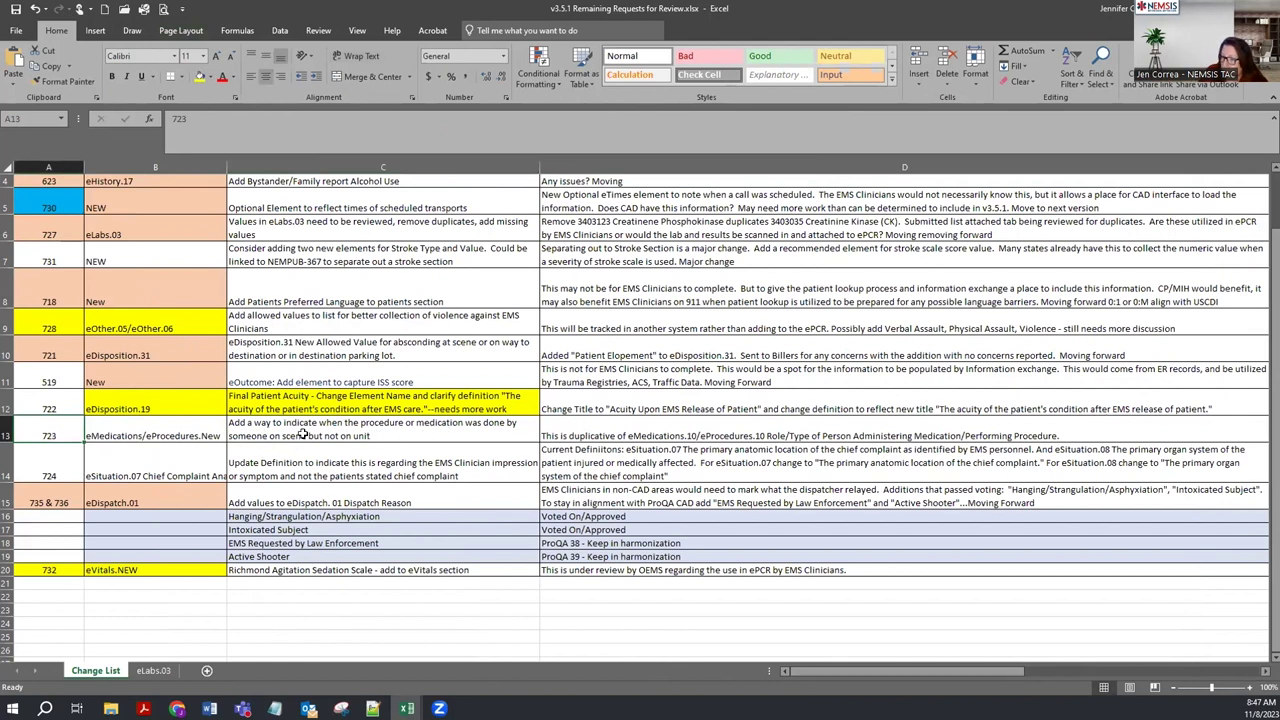
left_click(606, 423)
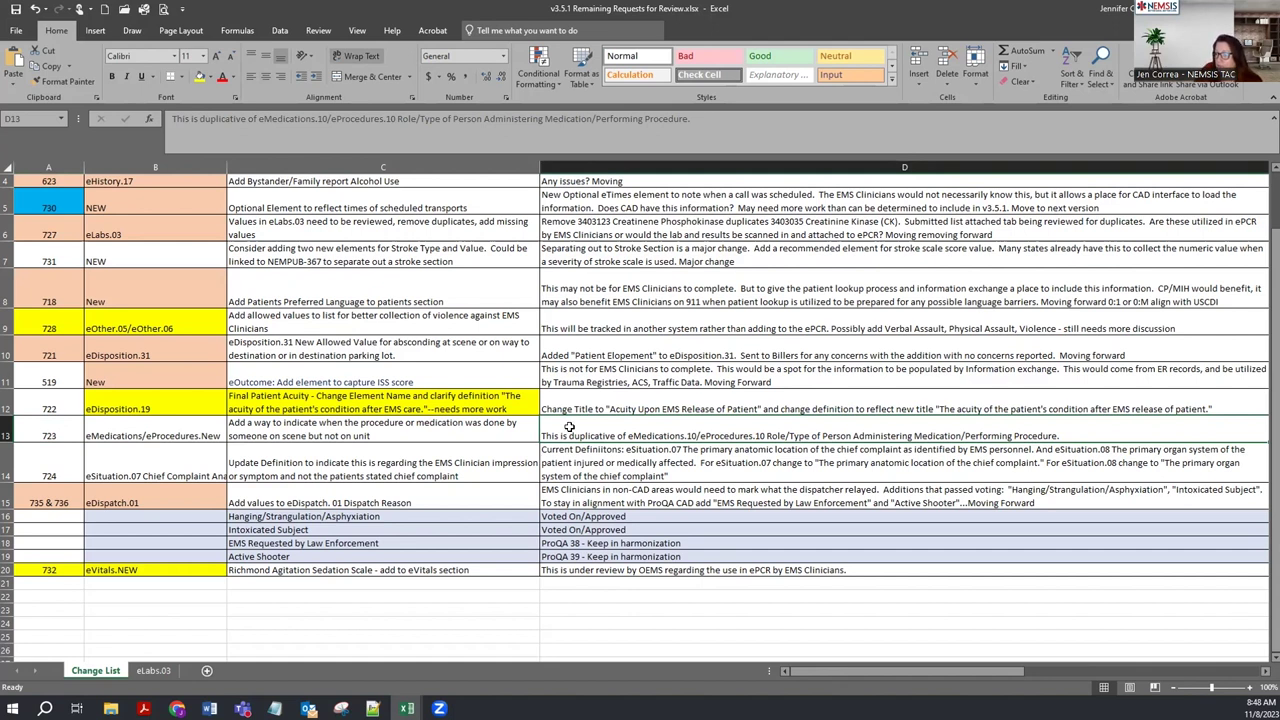
- Switch to the V3.5.0 Data Dictionary in Acrobat and find the eMedications.10 element page
mouse_move(143, 708)
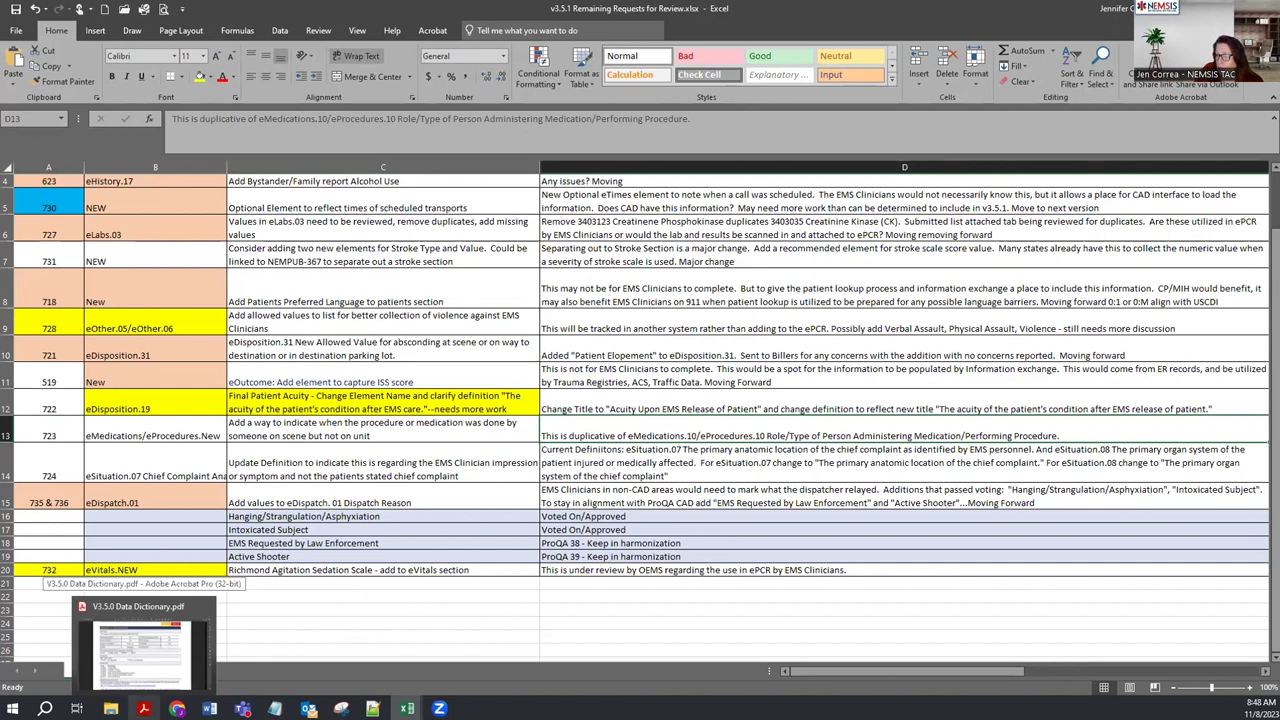
left_click(143, 652)
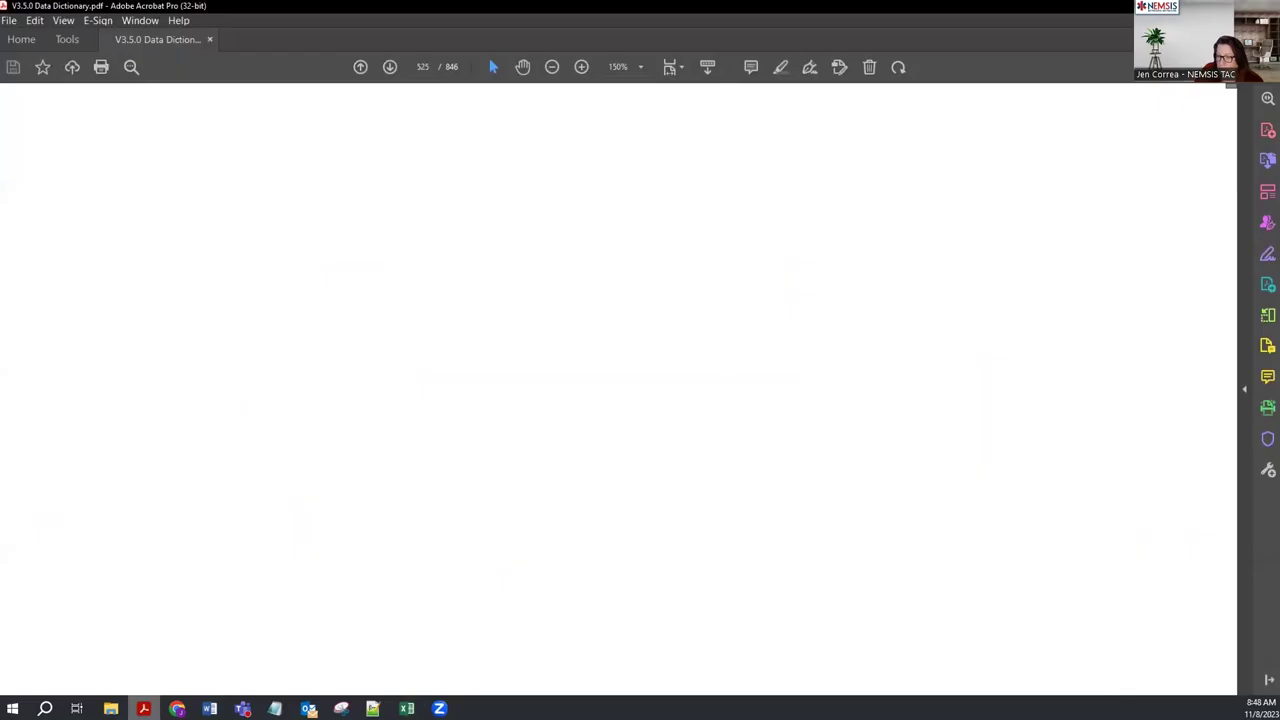
left_click(131, 67)
type("eMedications.")
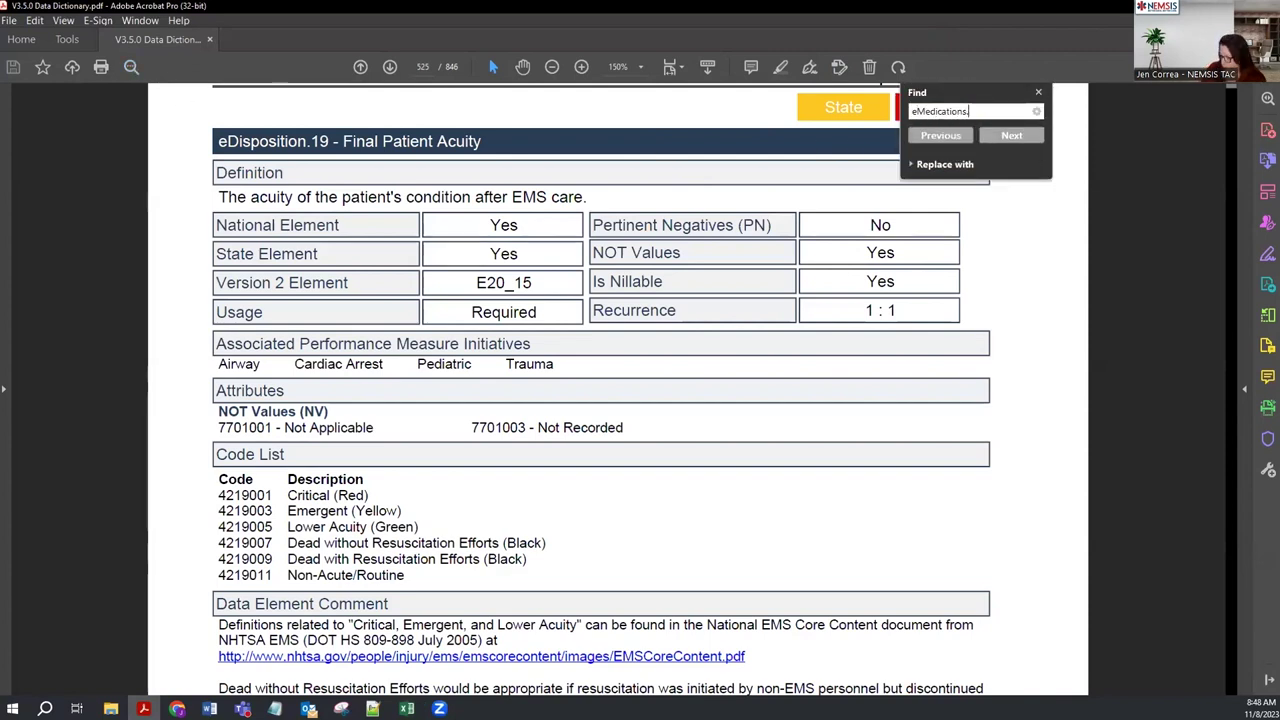
type("10")
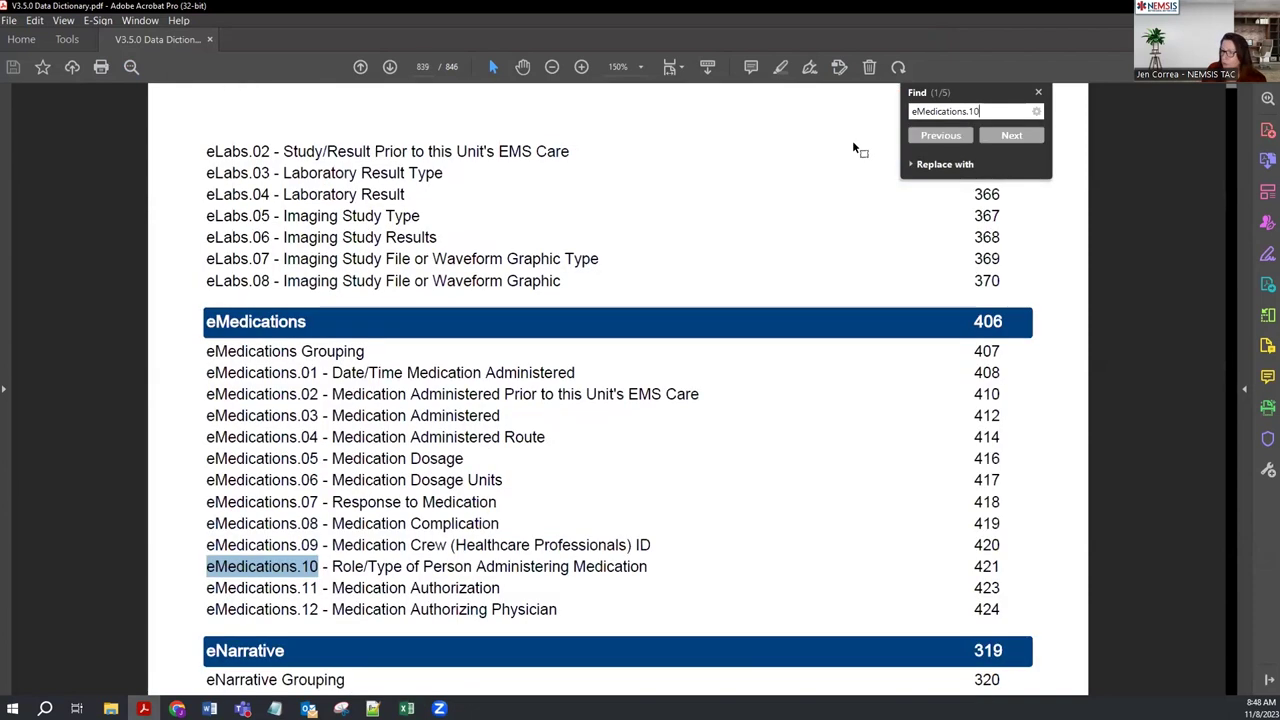
key("Return")
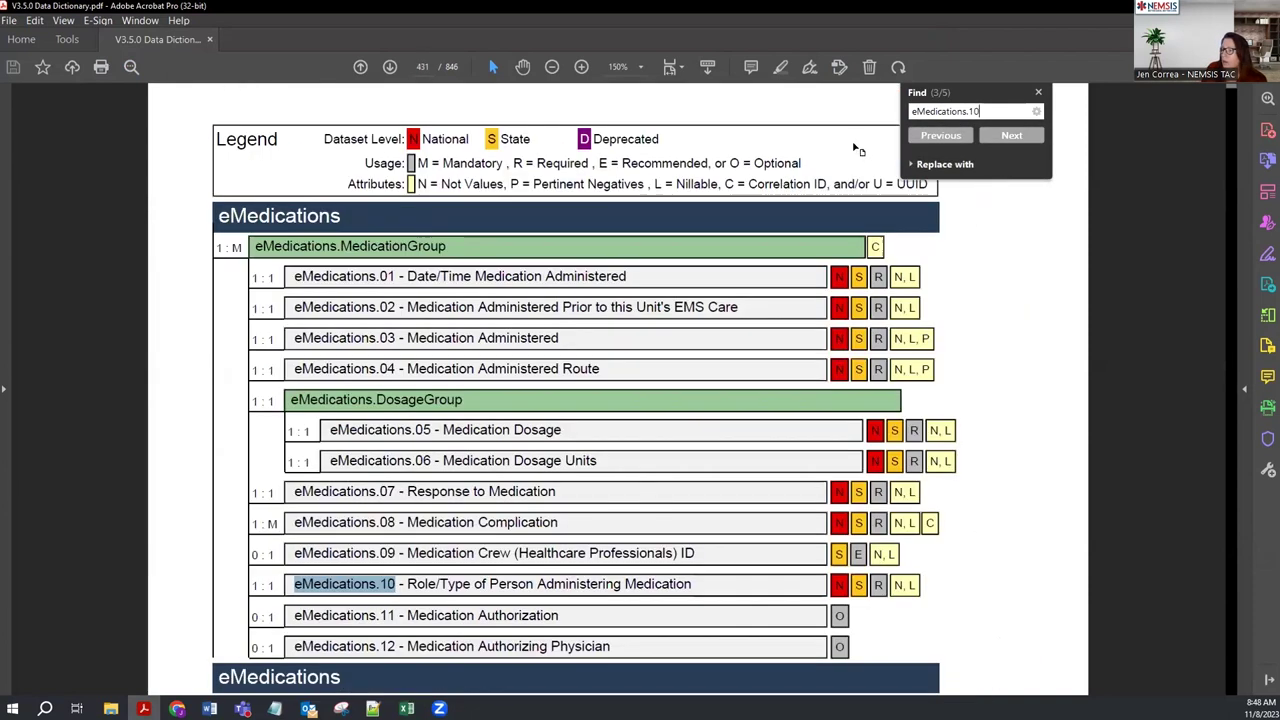
key("Return")
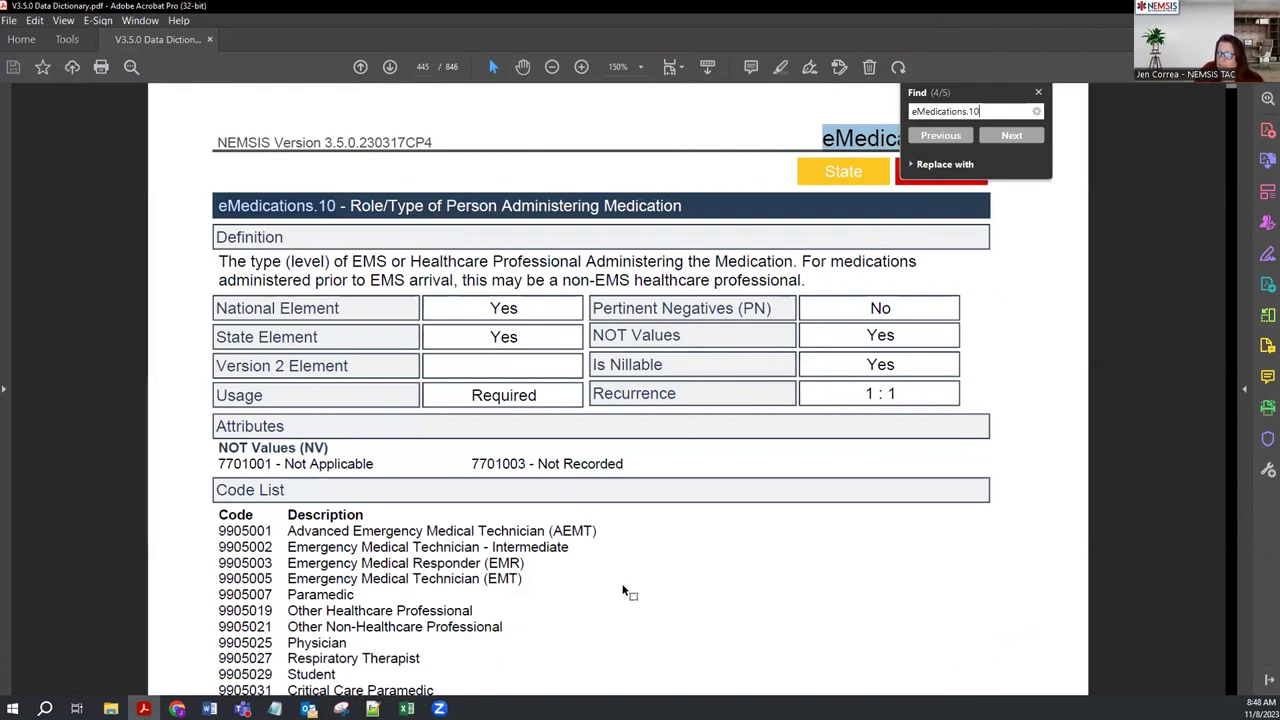
- Examine the eMedications.10 definition and role code list, and return to the v3.5.1 Remaining Requests workbook in Excel
scroll(622, 590, "down", 1)
scroll(622, 591, "down", 3)
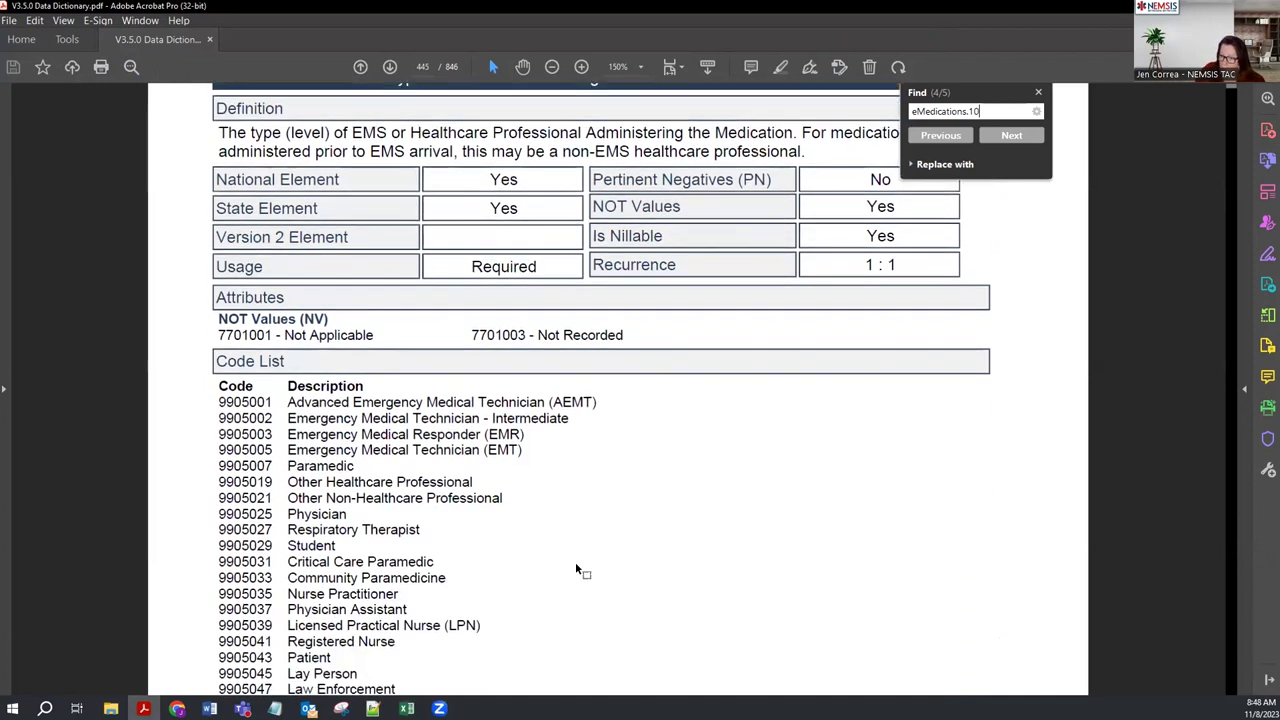
scroll(575, 561, "down", 1)
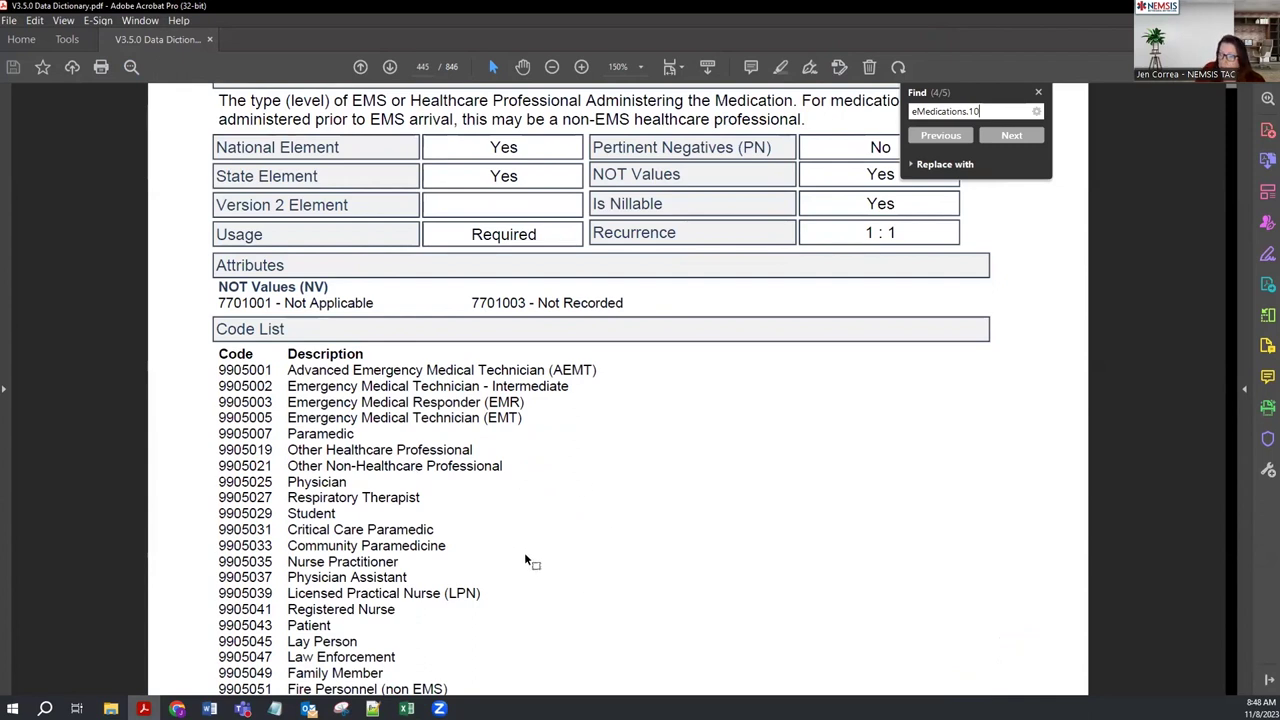
scroll(520, 586, "up", 1)
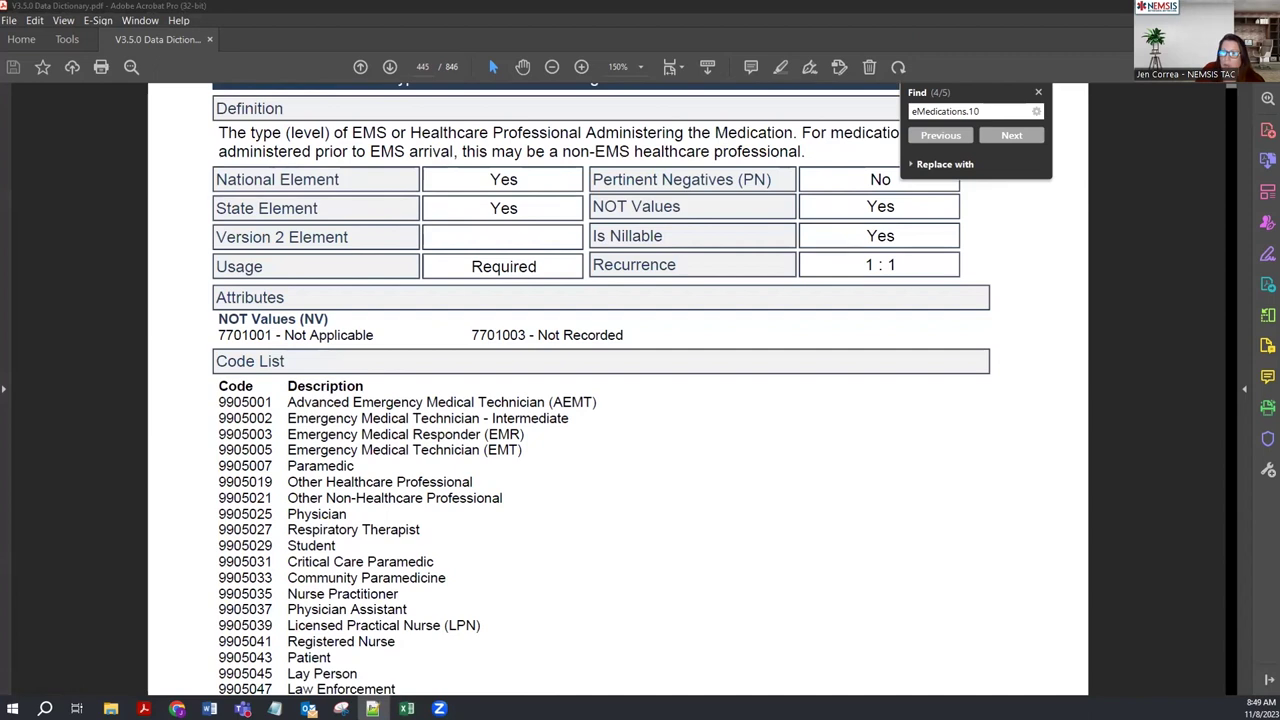
mouse_move(406, 708)
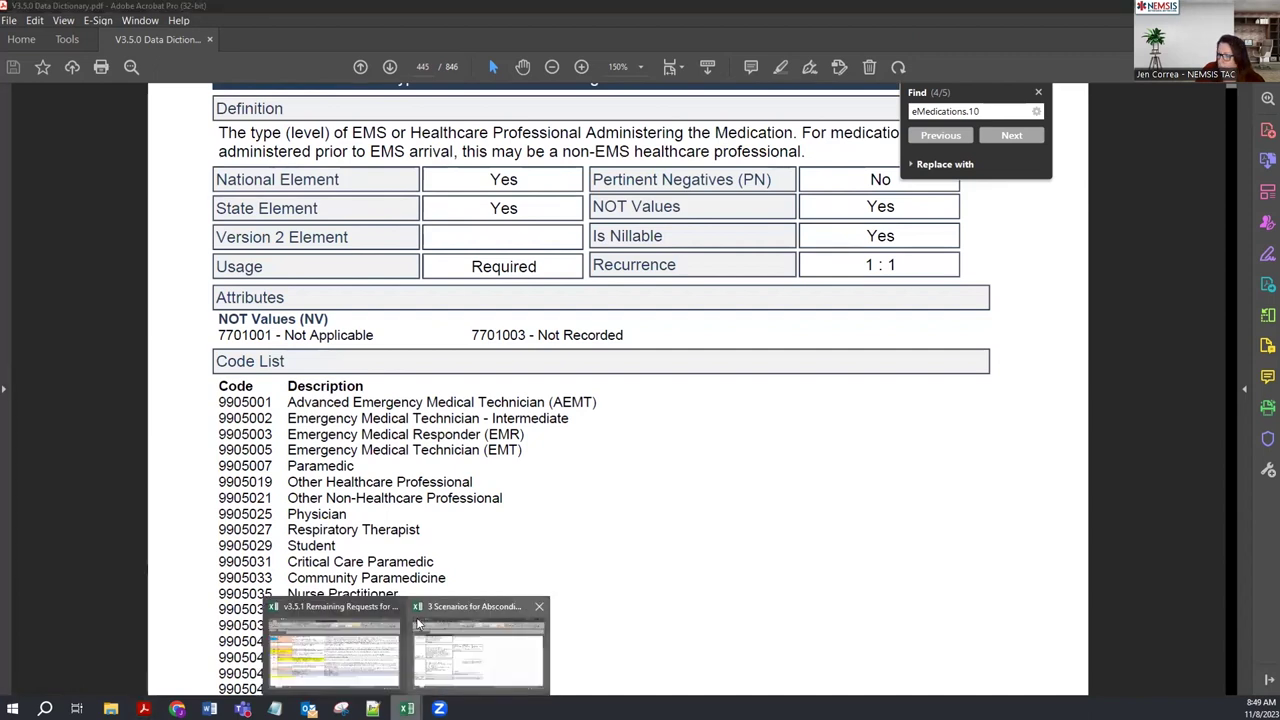
left_click(338, 662)
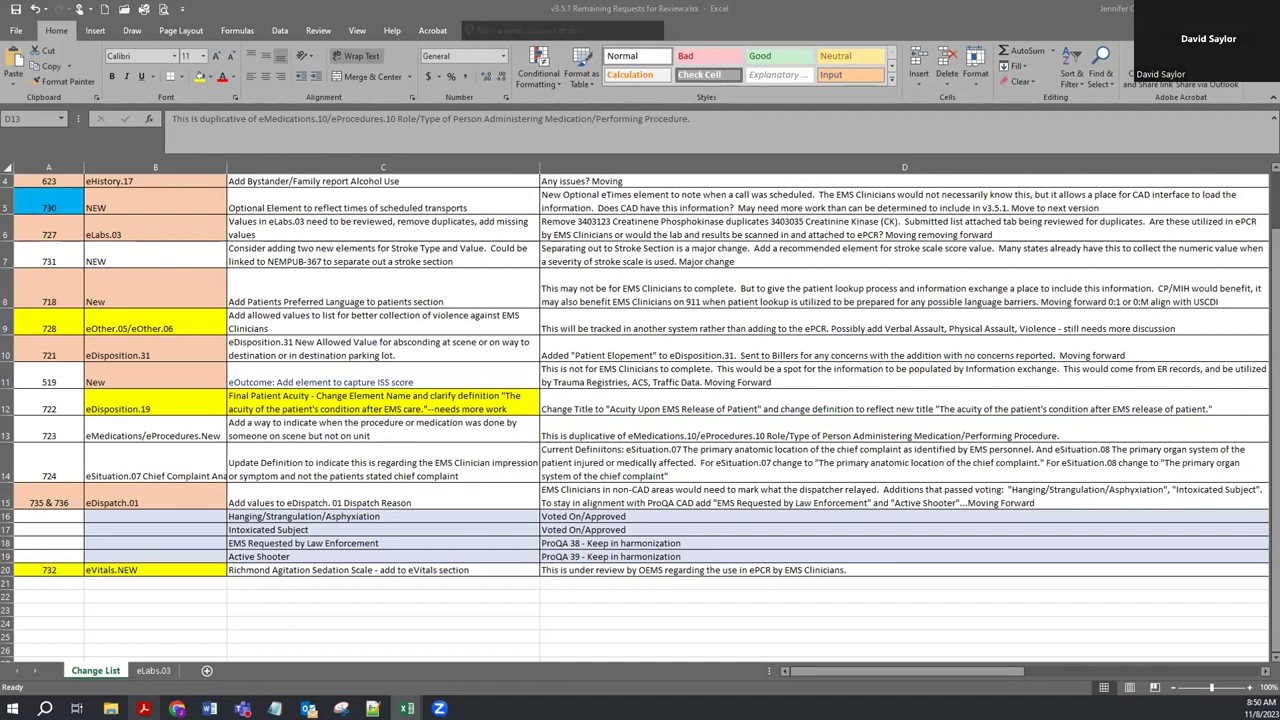
- Recheck the eMedications.10 definition in the V3.5.0 Data Dictionary in Acrobat and return to the Remaining Requests workbook in Excel
left_click(143, 708)
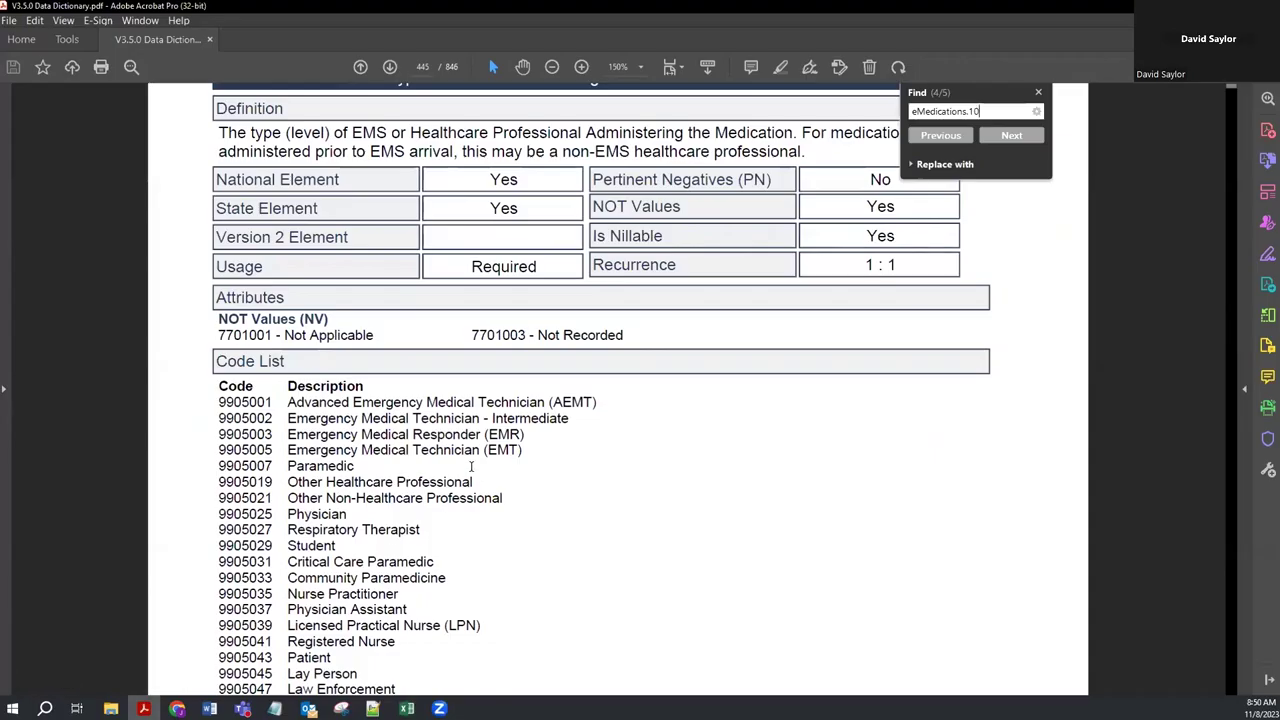
scroll(471, 464, "up", 3)
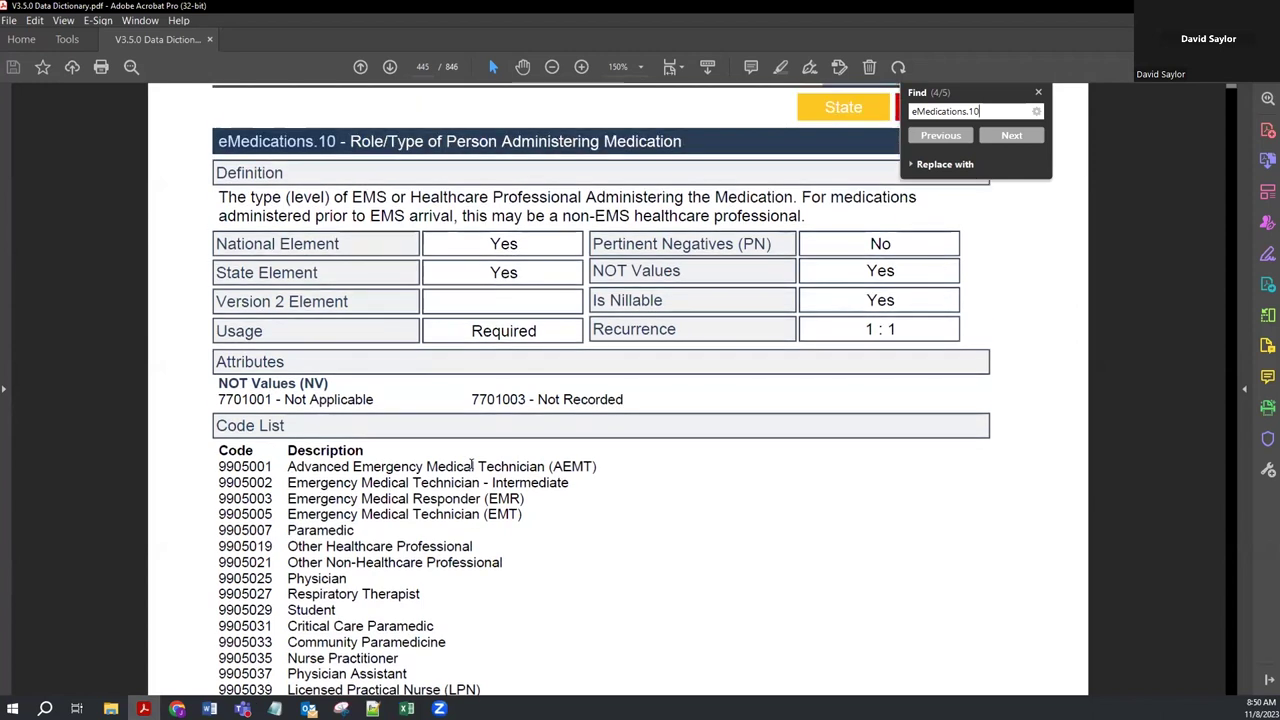
scroll(470, 464, "up", 1)
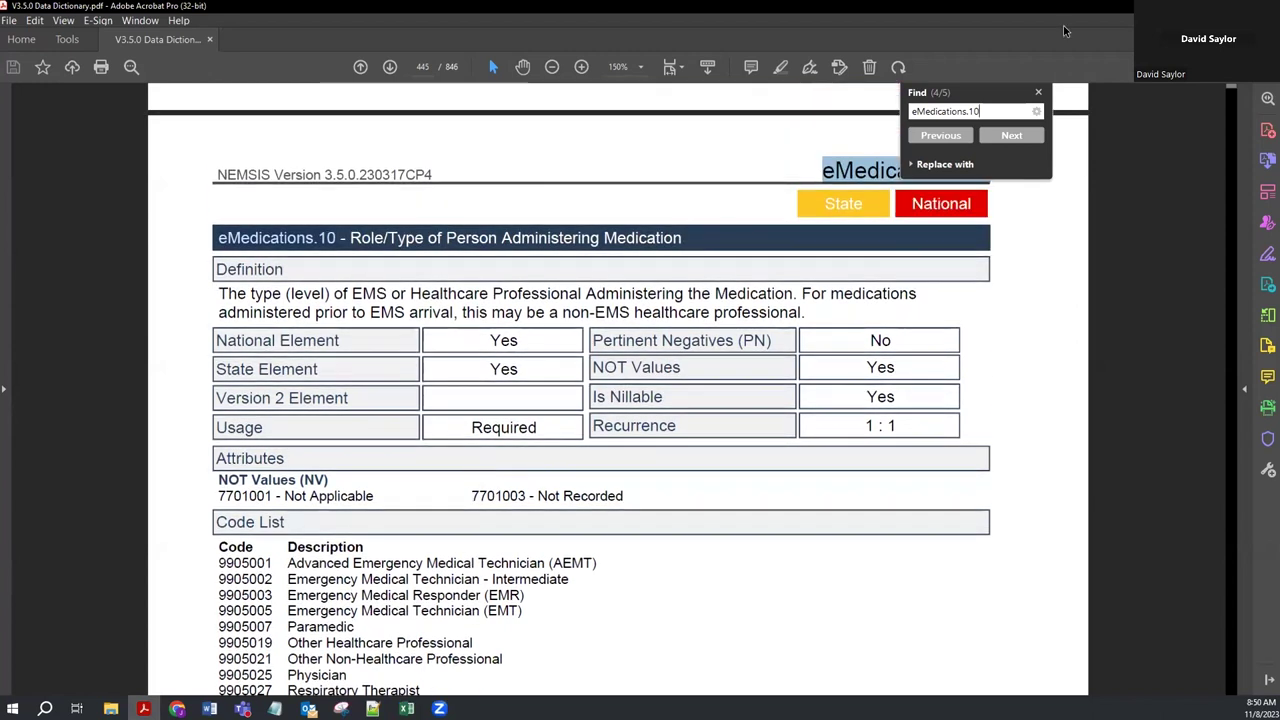
left_click(1039, 93)
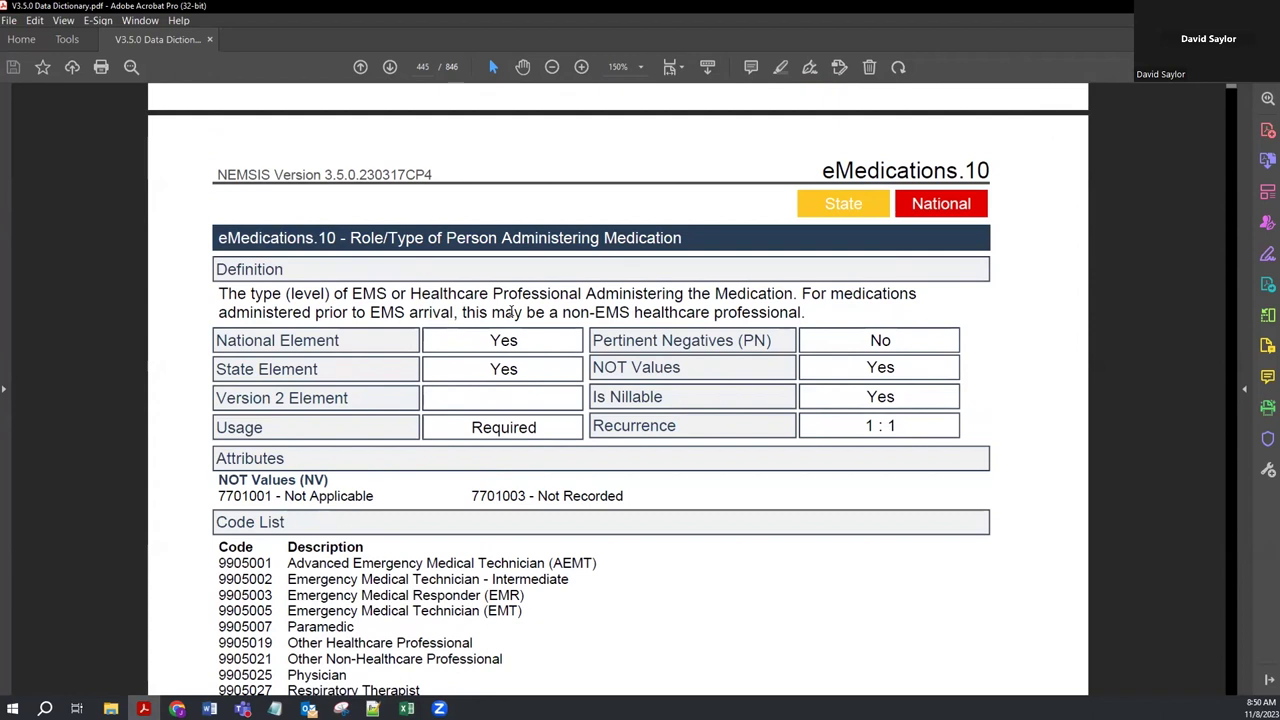
mouse_move(406, 708)
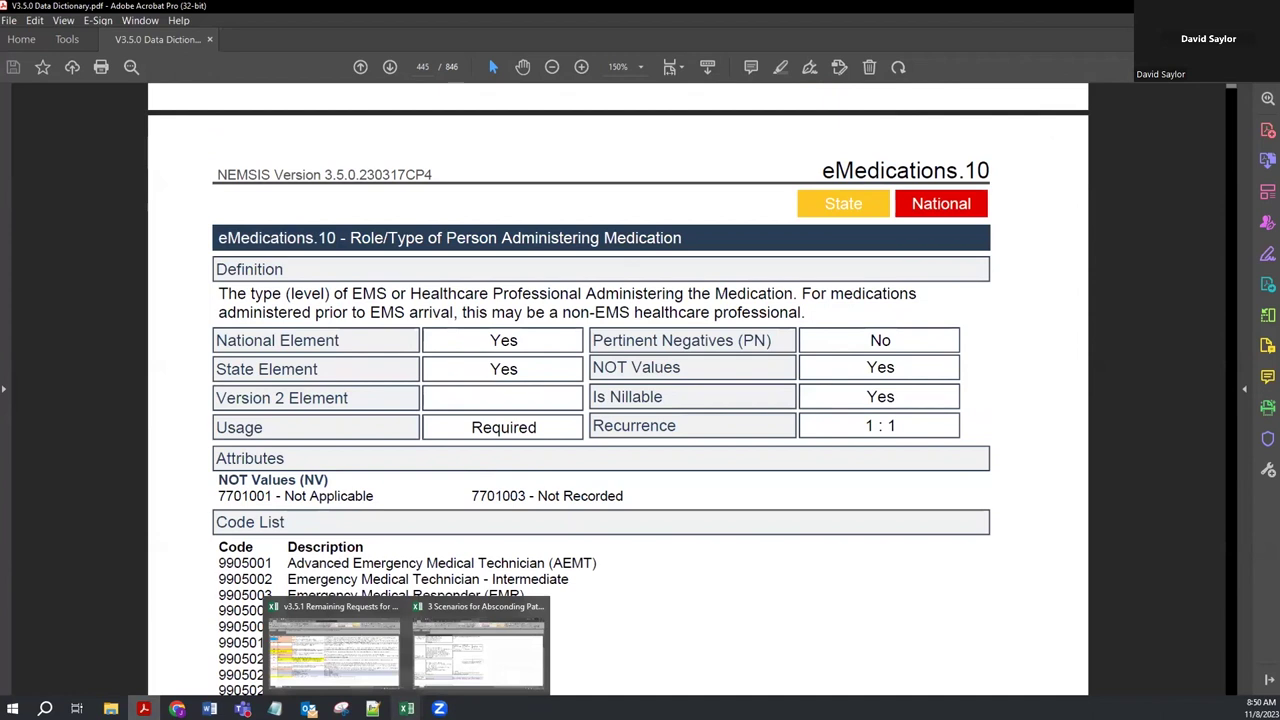
left_click(412, 652)
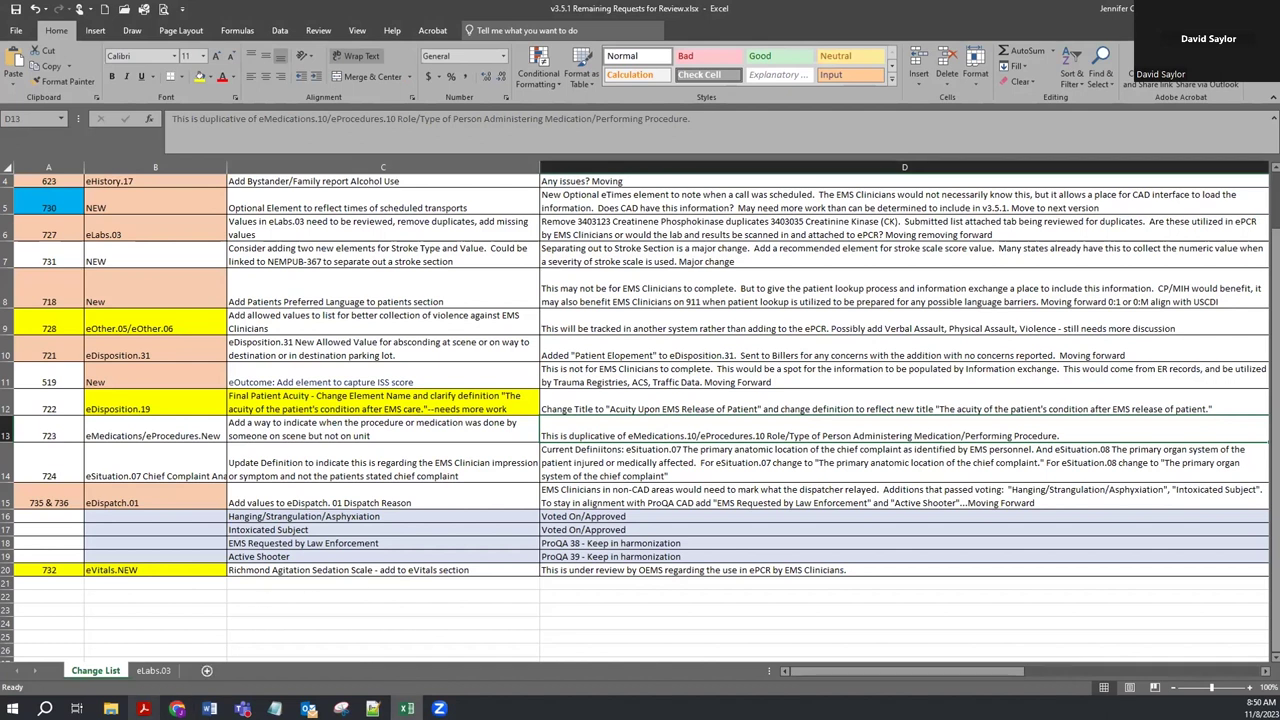
- Switch to the V3.5.0 Data Dictionary in Acrobat and find the eMedications.02 element page
left_click(143, 708)
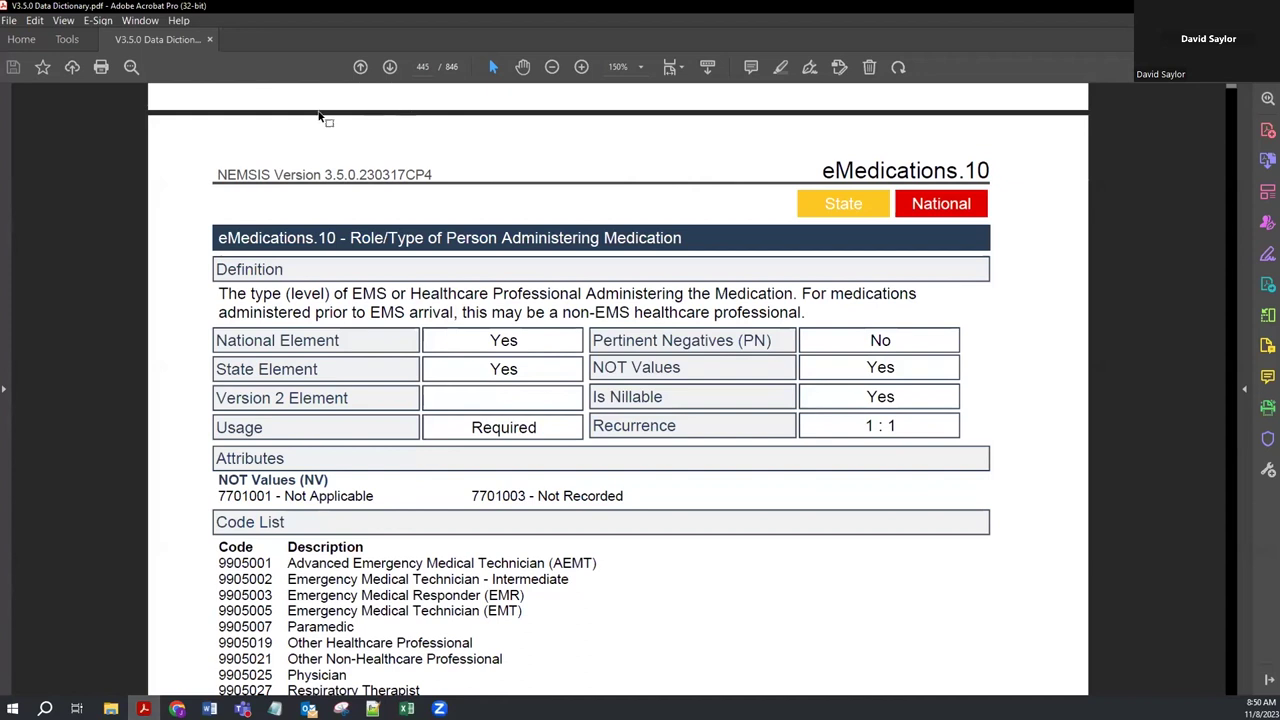
left_click(130, 67)
type("eMe")
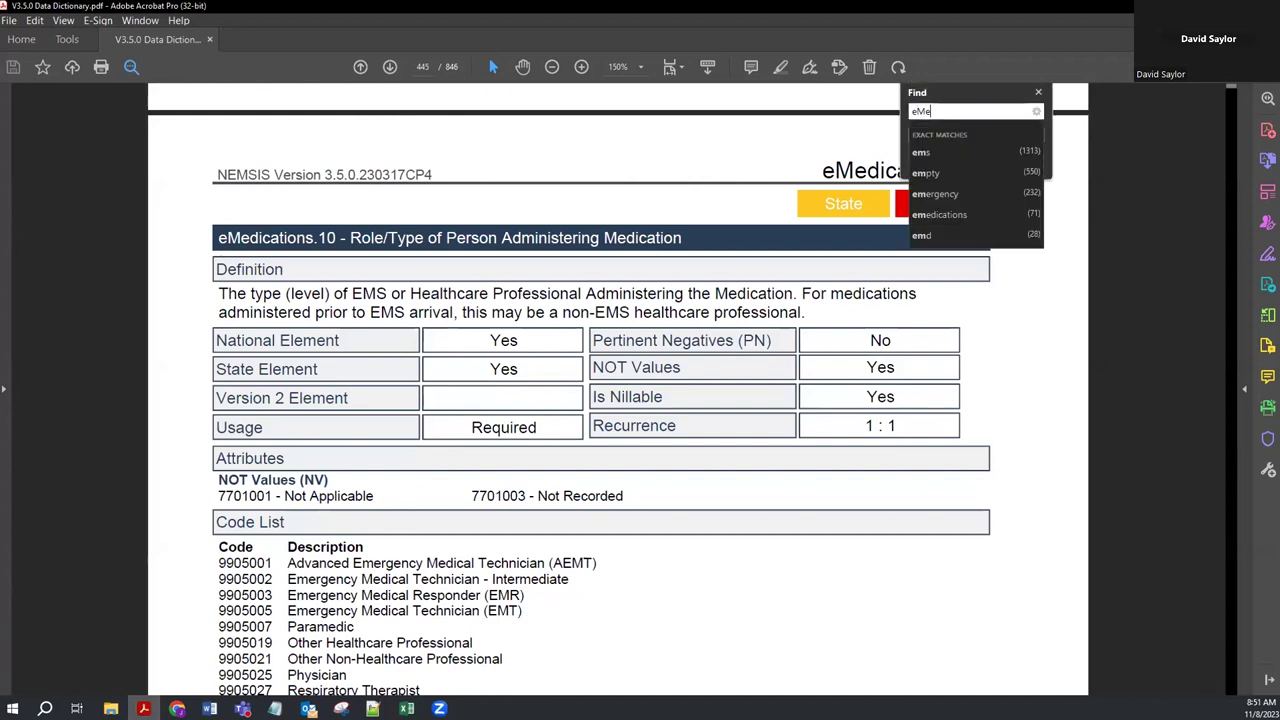
type("dications.02")
key("Return")
key("Return")
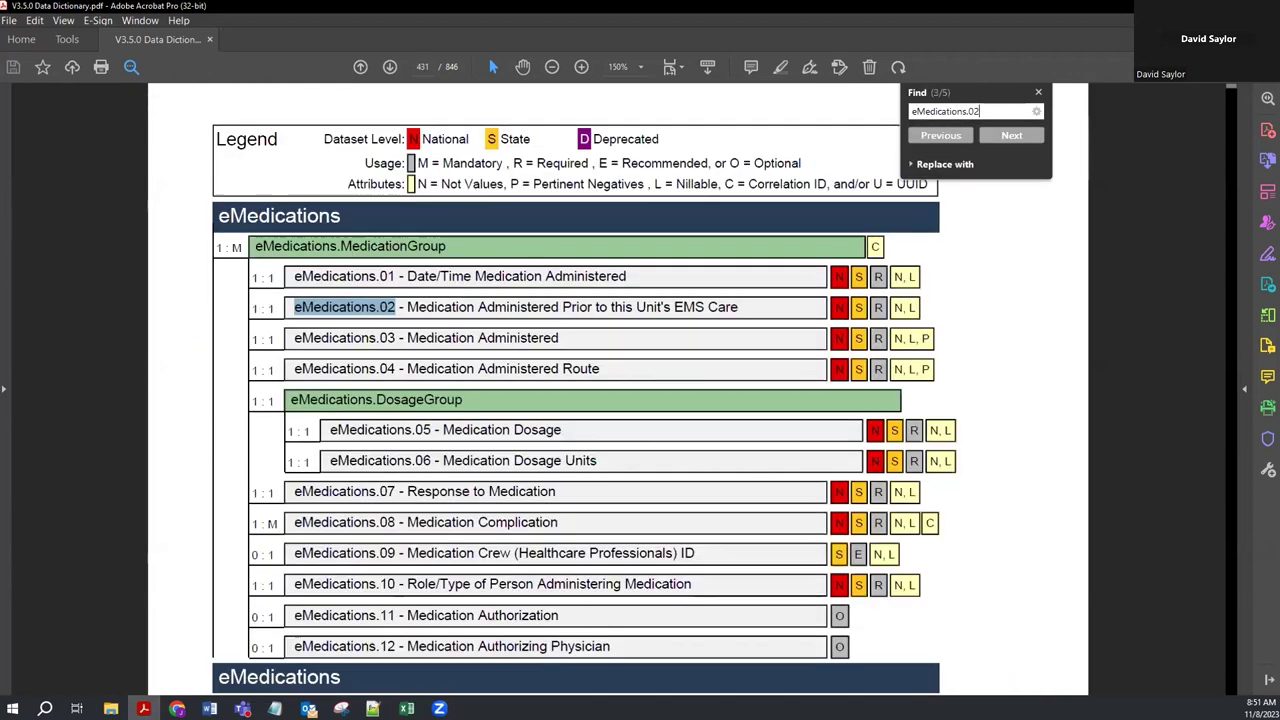
key("Return")
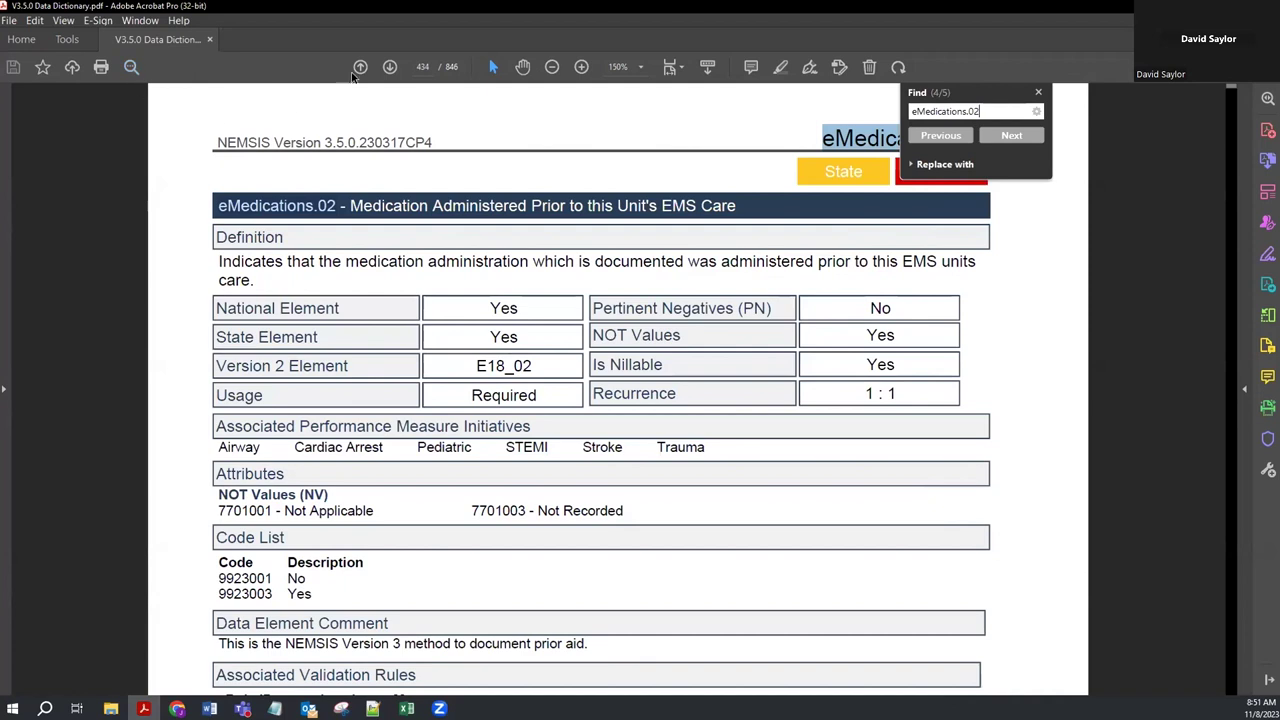
left_click(1039, 93)
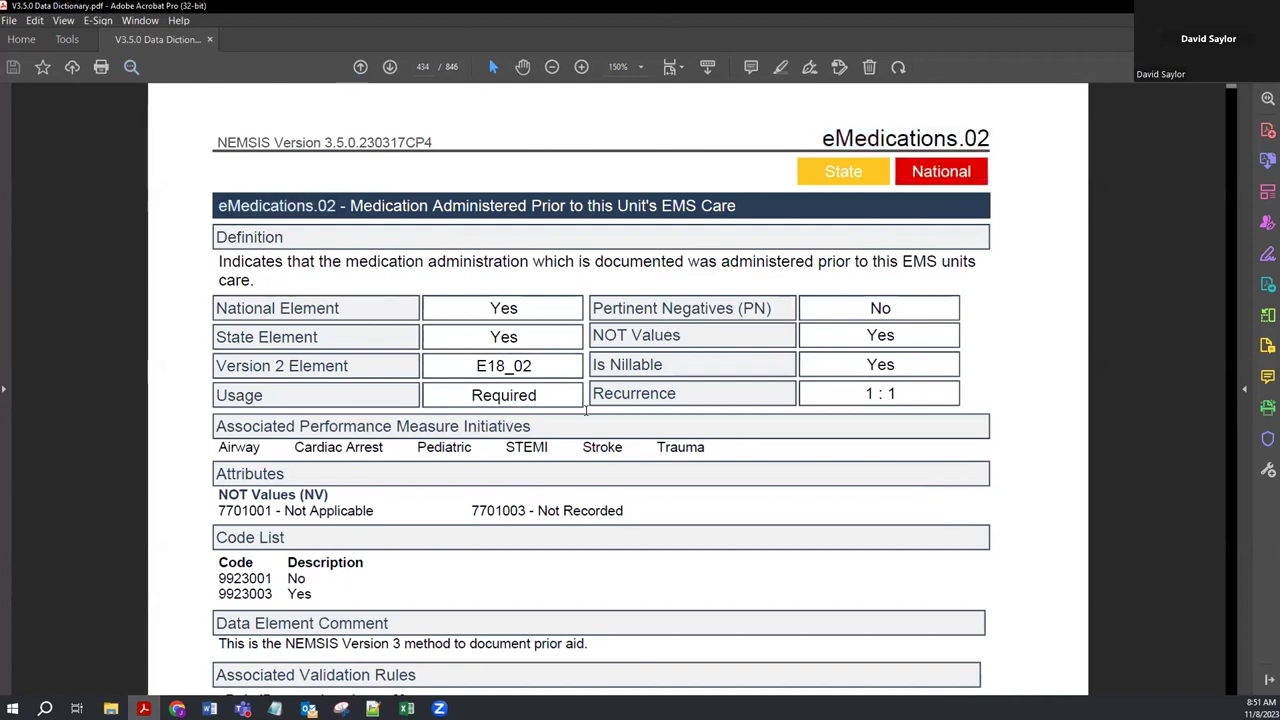
- Examine the eMedications.02 definition, code list and comment, and return to the change list in Excel
scroll(587, 414, "down", 1)
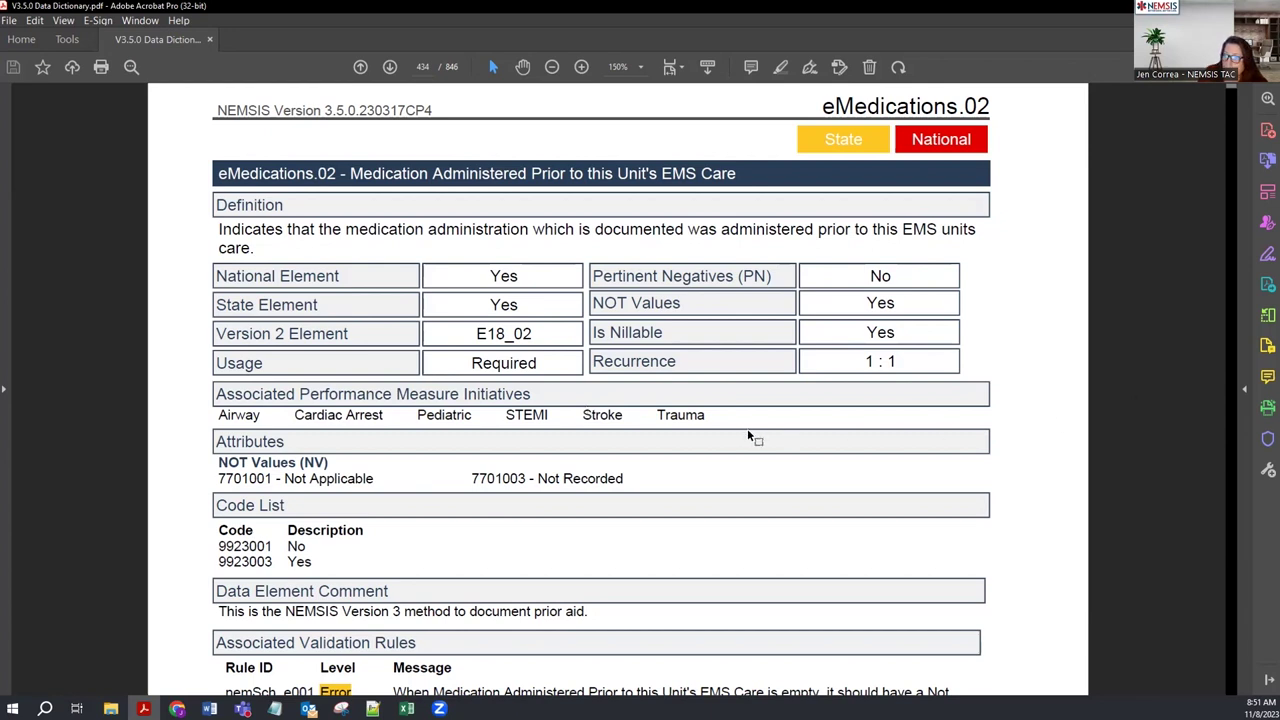
scroll(616, 424, "down", 1)
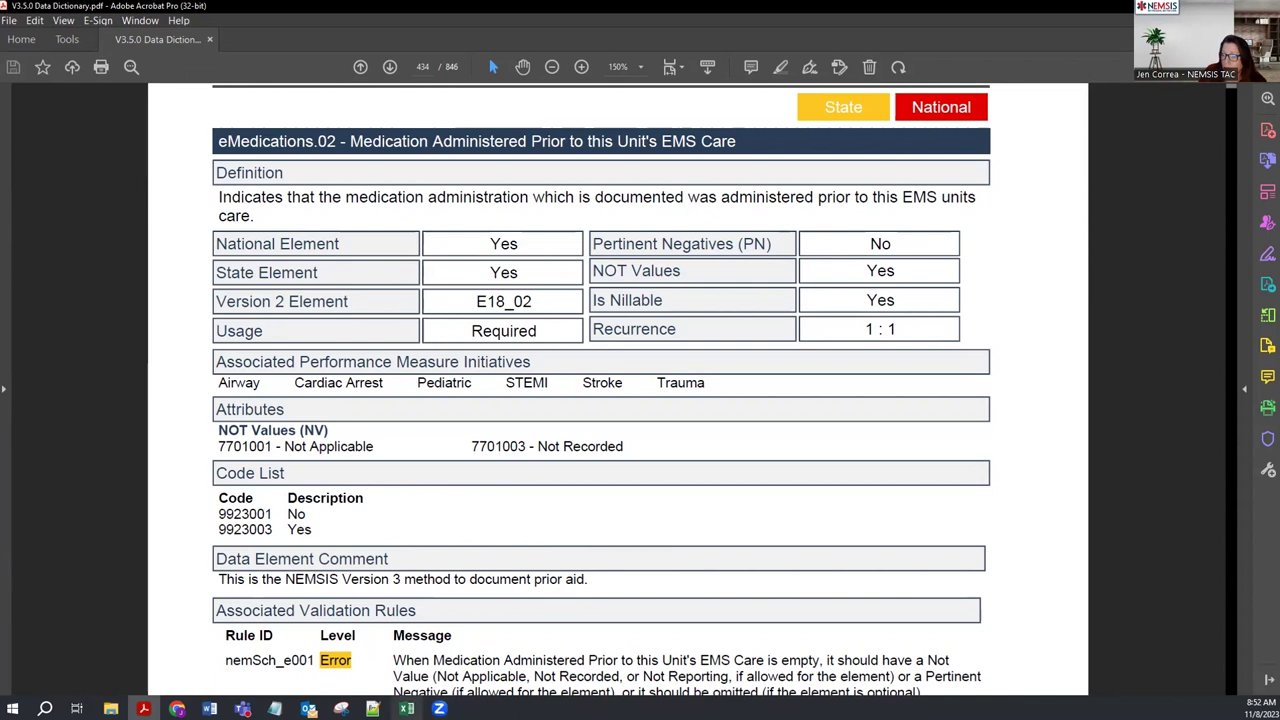
mouse_move(406, 709)
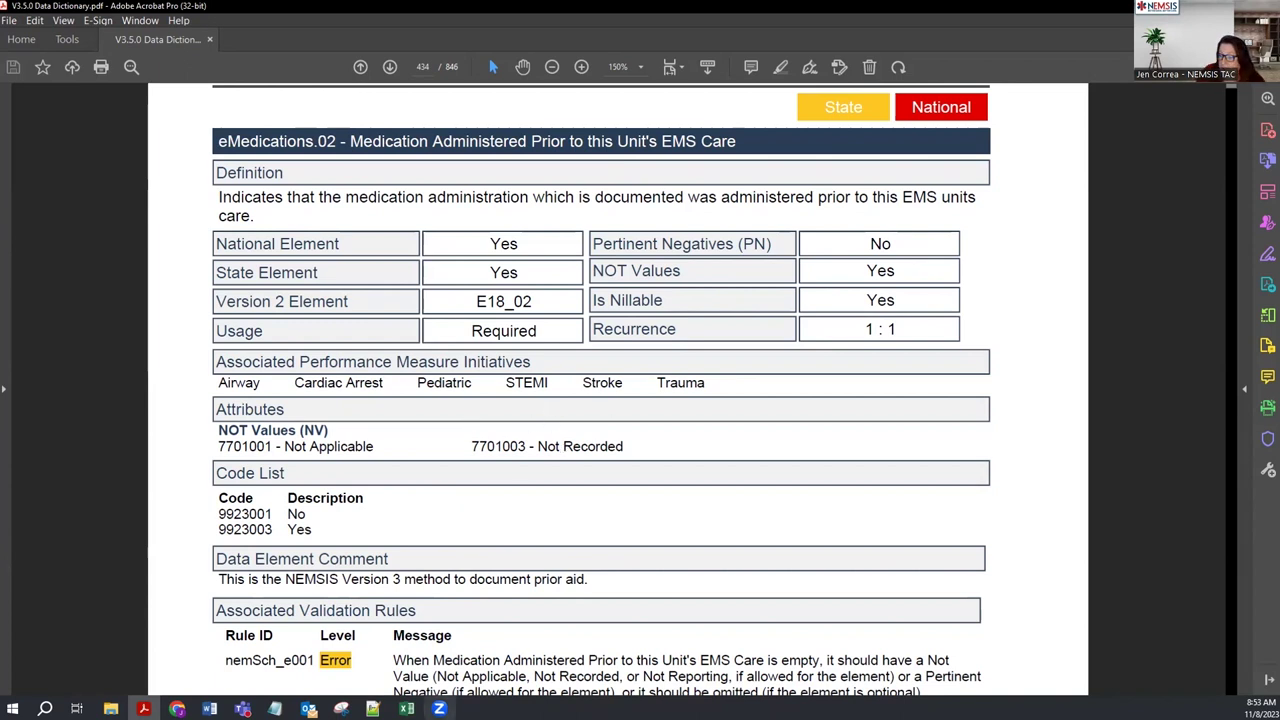
key("alt+Tab")
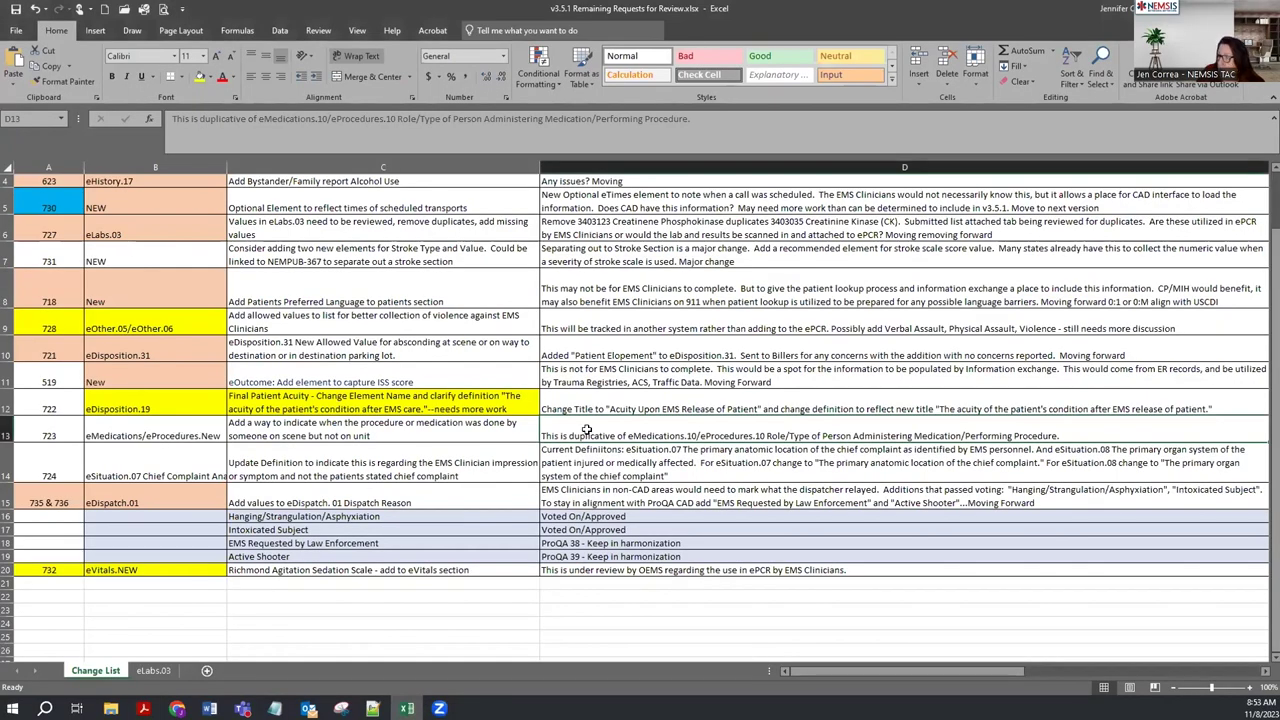
- Fill the element and description cells of request 723 with yellow and append "Needs More Work" to its notes
left_click_drag(200, 430, 268, 430)
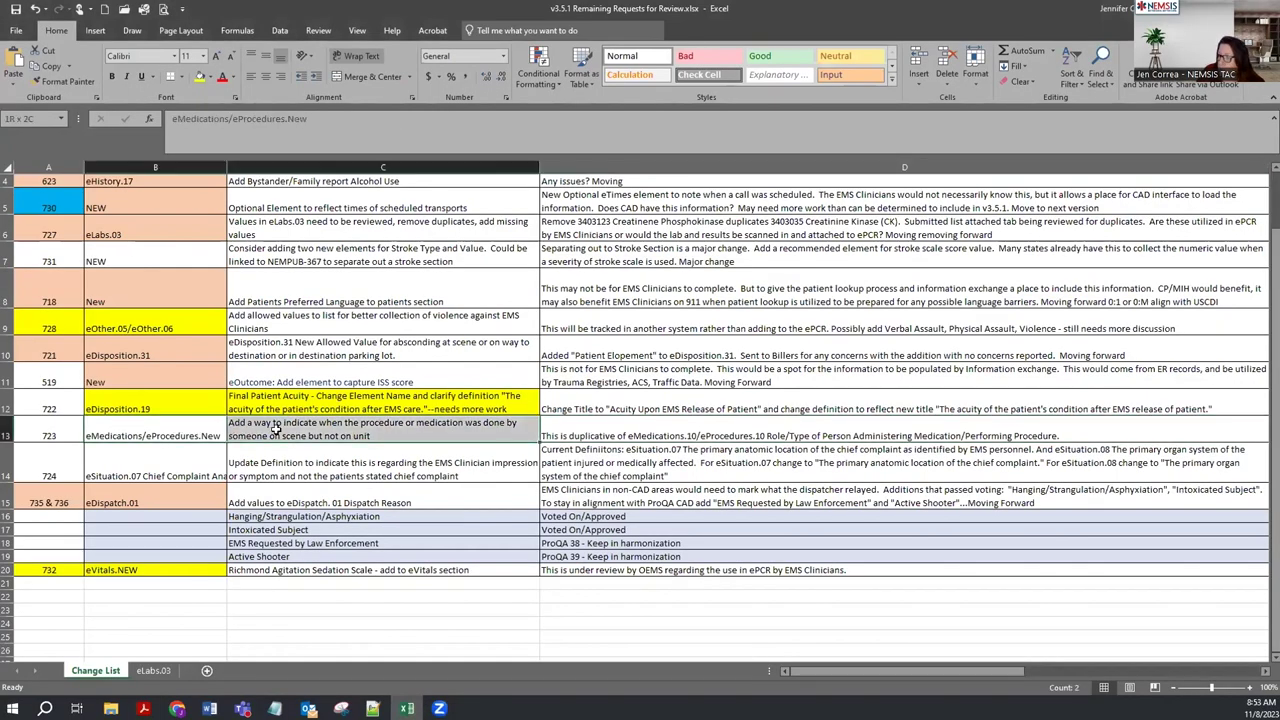
left_click(200, 78)
left_click(592, 435)
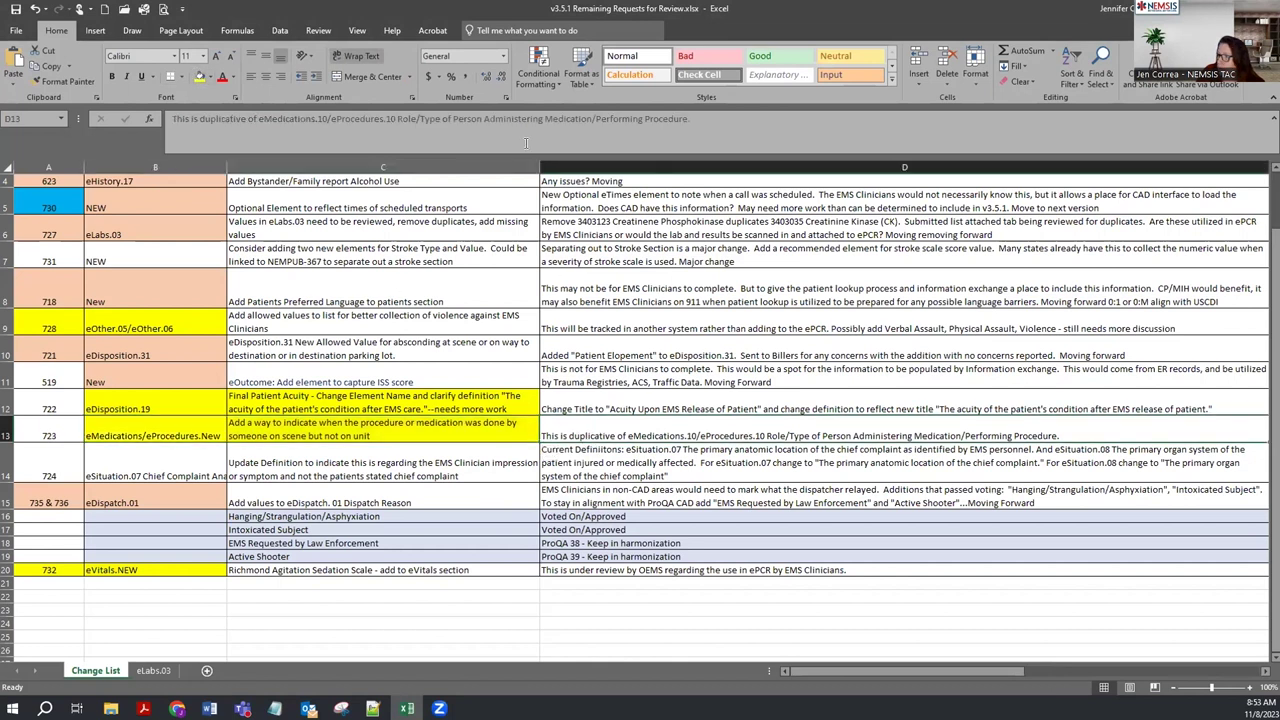
left_click(737, 118)
type("Needs More Work")
key("Return")
- Review the eSituation.07/eSituation.08 request 724 about updating the chief complaint definitions, including its notes
key("Left")
key("Left")
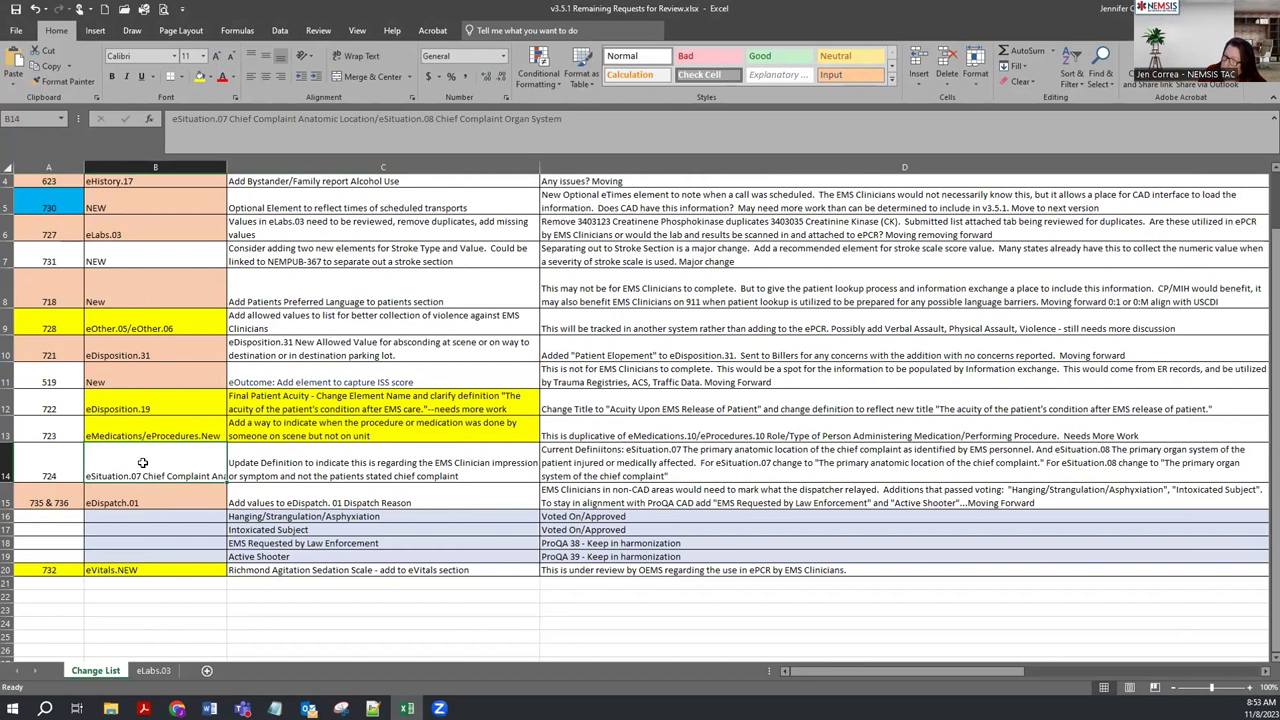
left_click(310, 462)
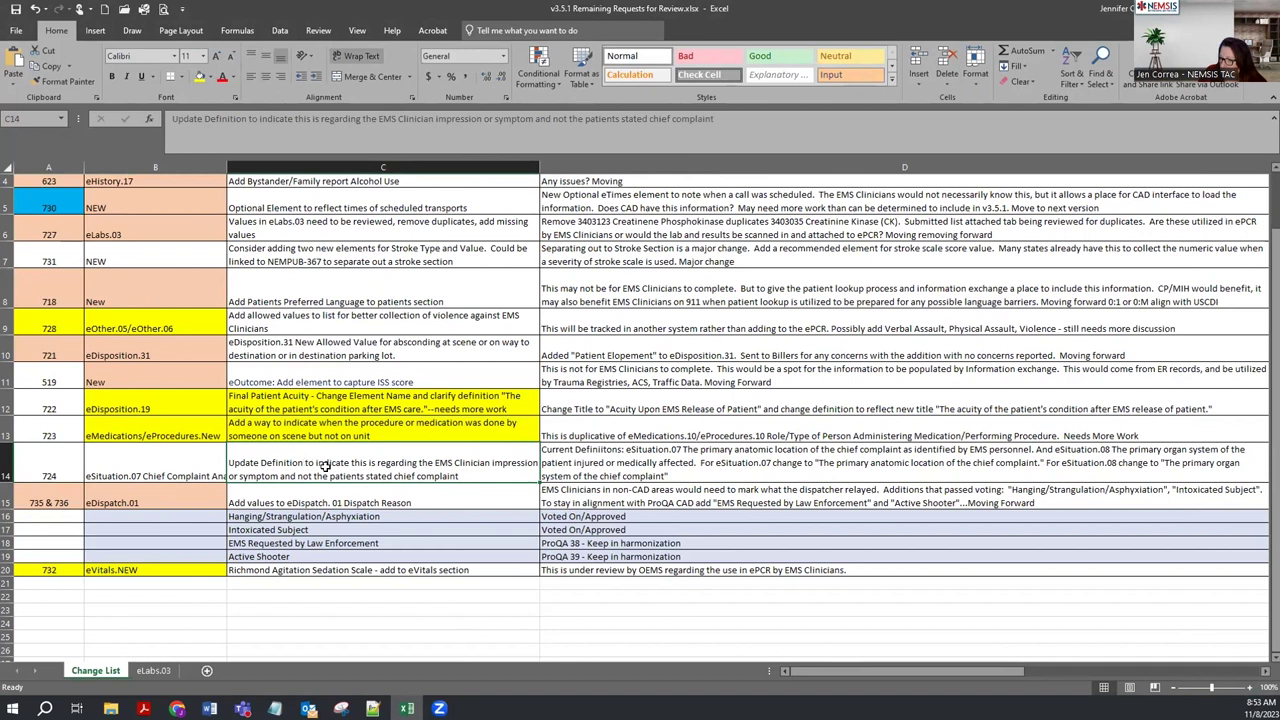
left_click(645, 456)
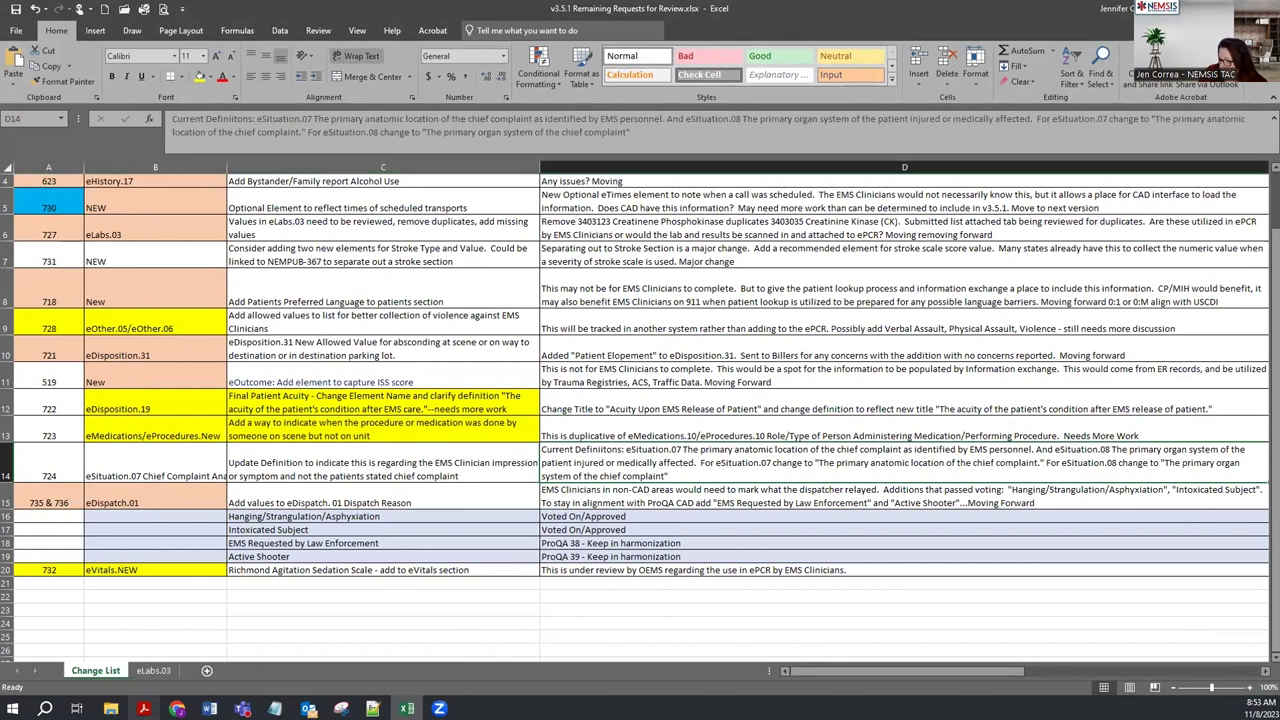
- Switch to the V3.5.0 Data Dictionary in Acrobat and find the eSituation.07 element page
mouse_move(143, 708)
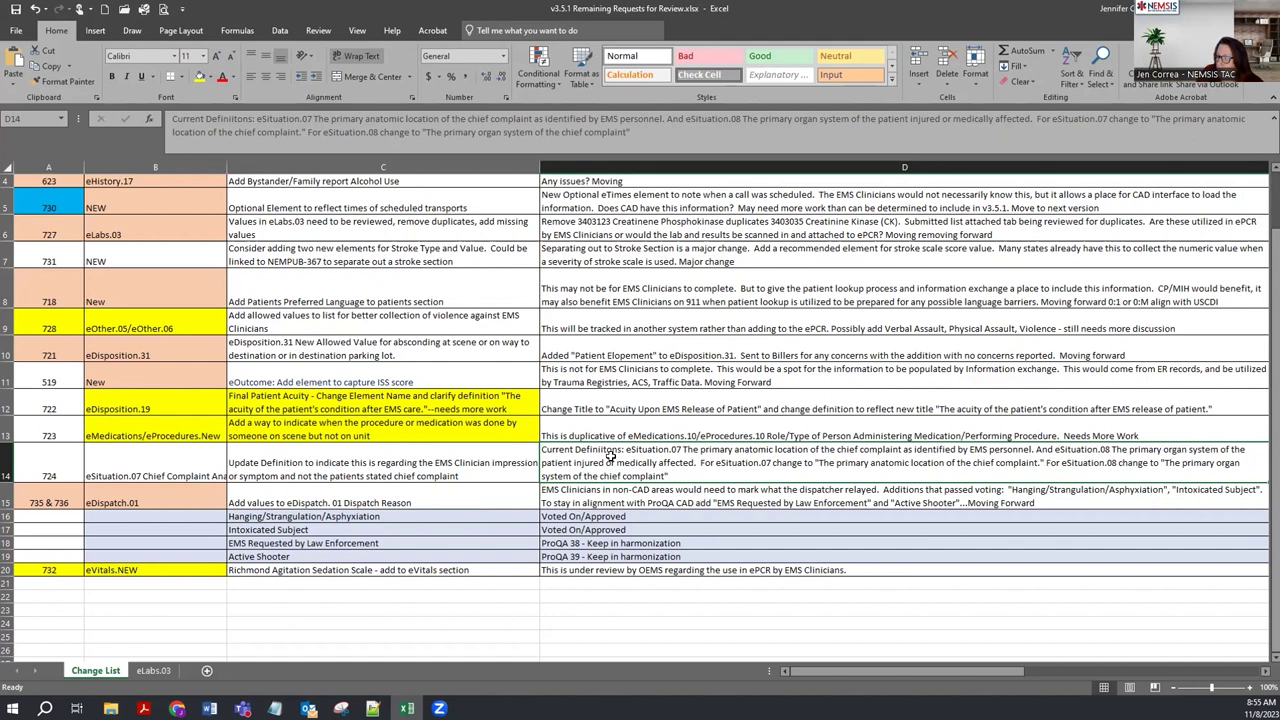
left_click(143, 708)
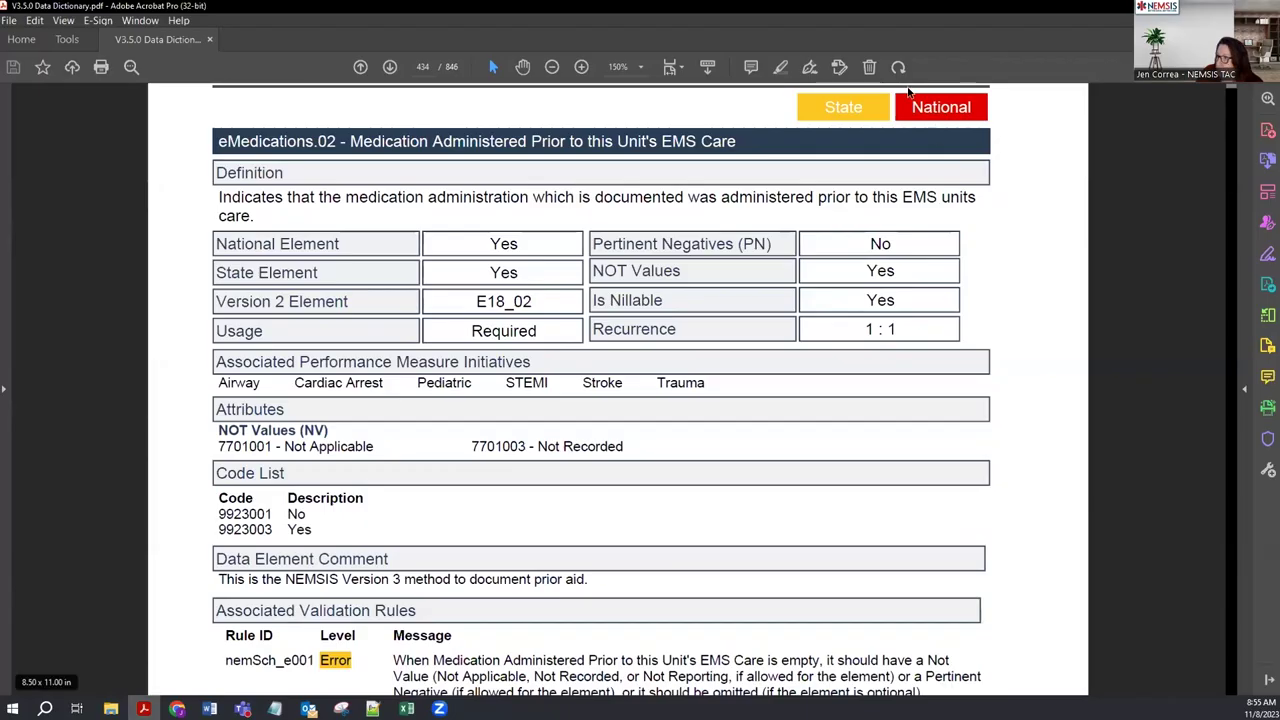
key("ctrl+f")
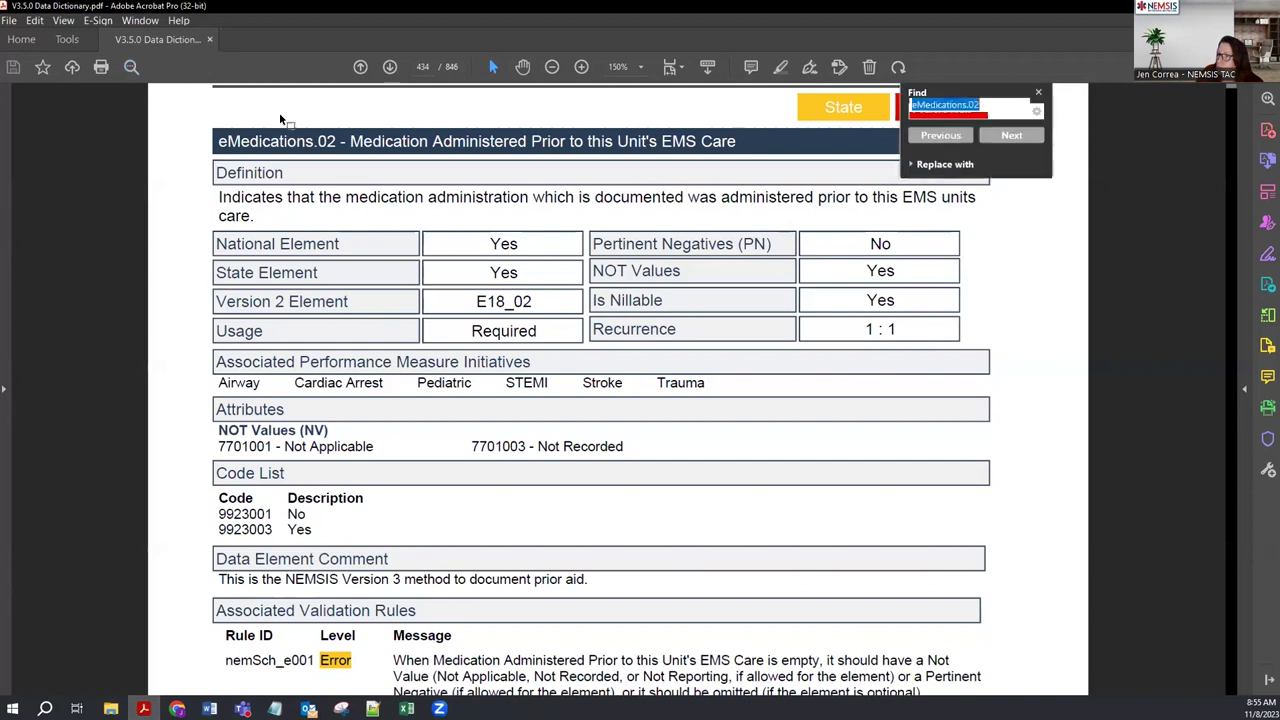
type("eSituation.07")
key("Return")
key("Return")
key("Return")
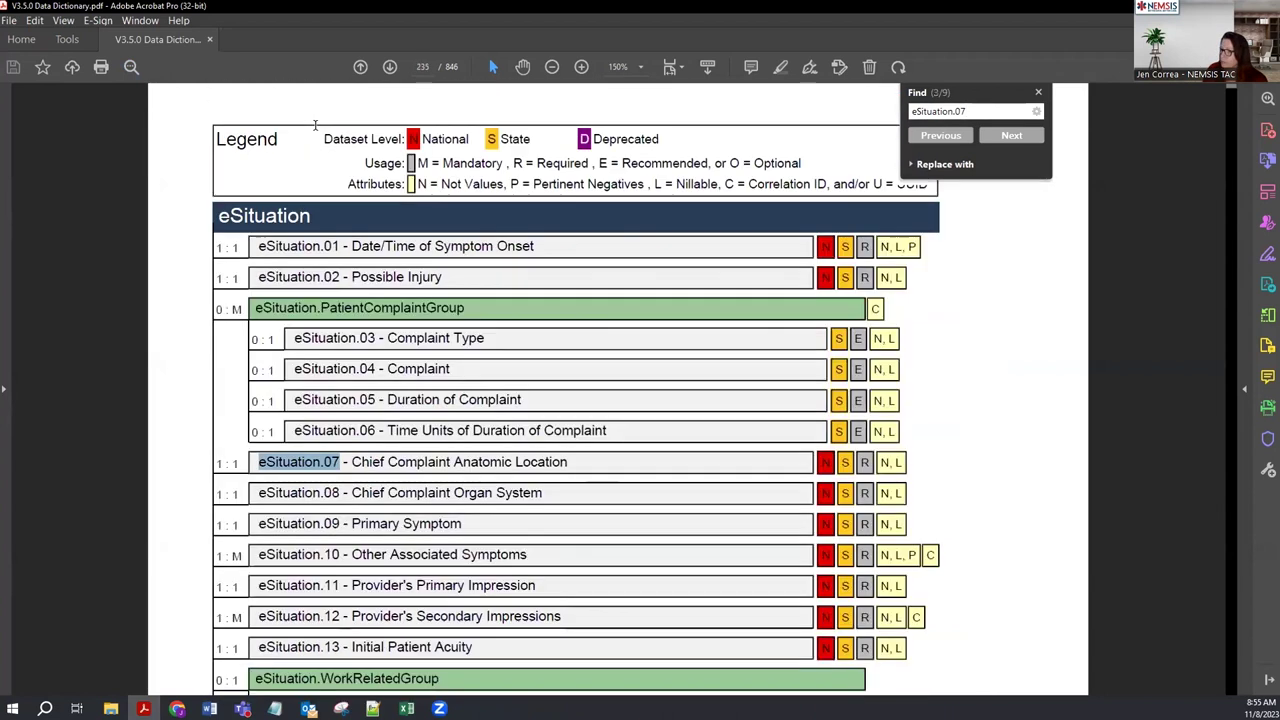
key("Return")
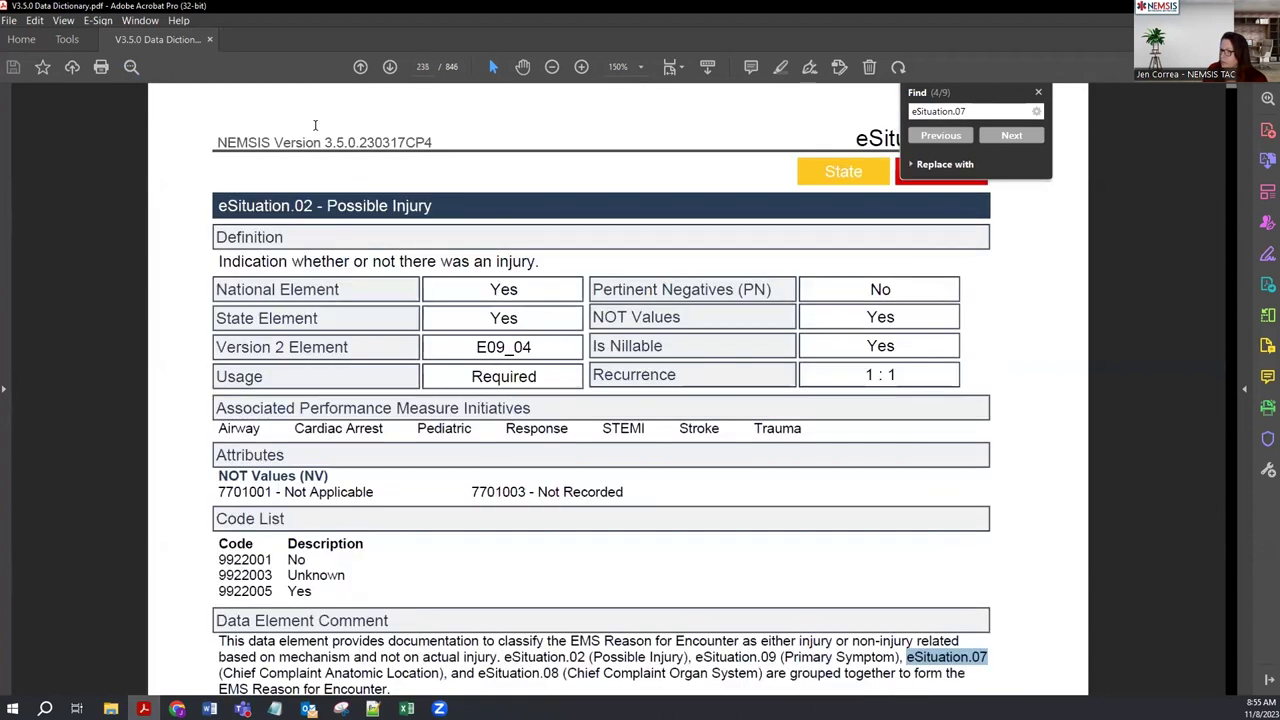
key("Return")
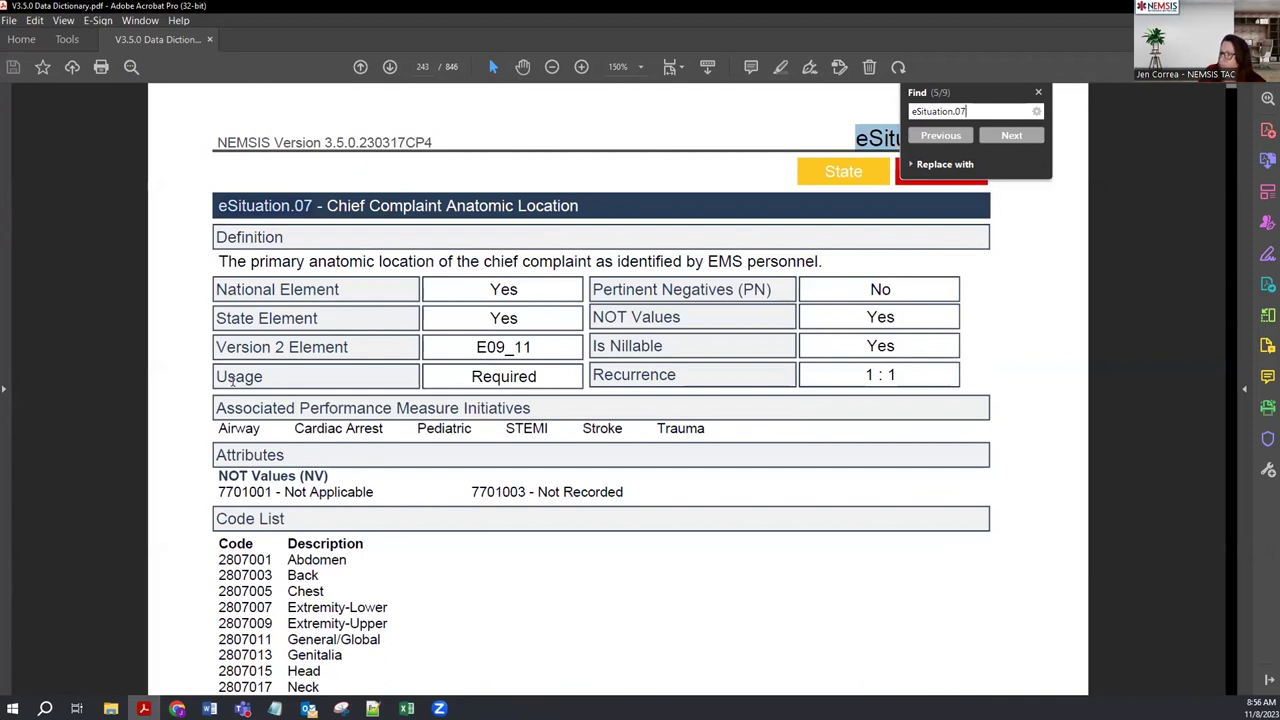
key("Escape")
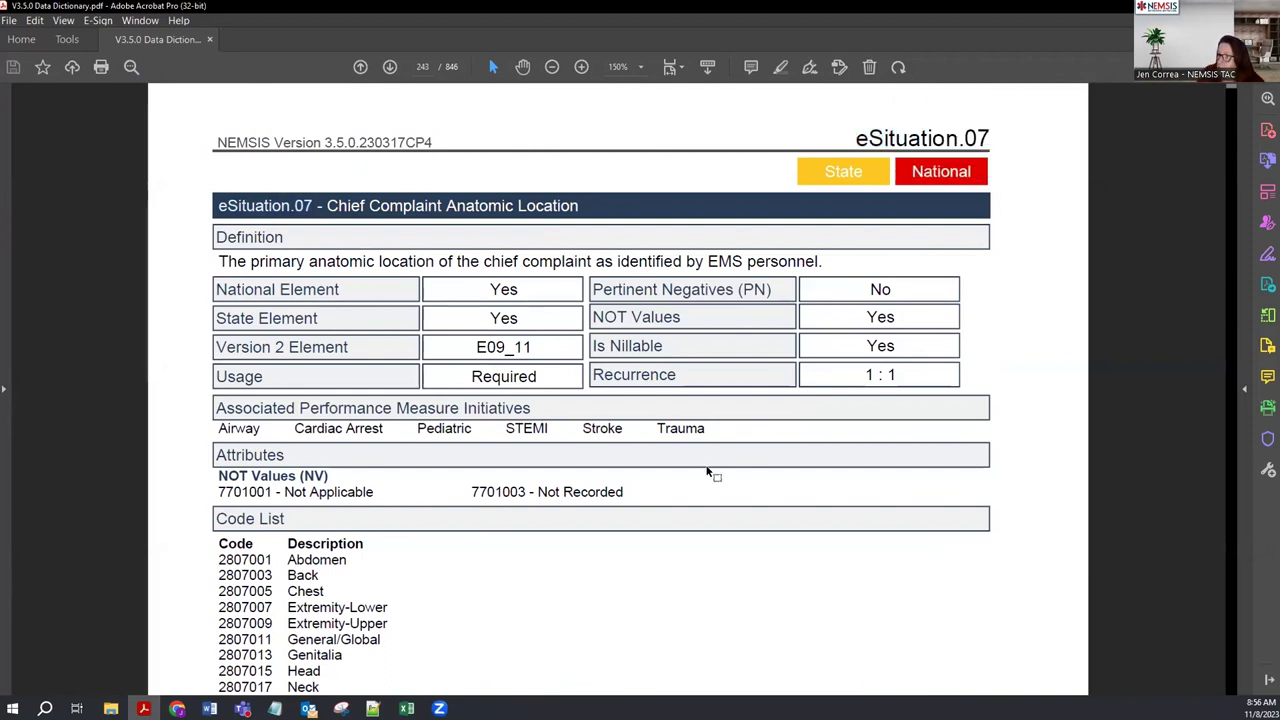
- Examine the eSituation.07 definition, highlighting "identified by EMS personnel", and return to the change list in Excel
scroll(707, 472, "down", 1)
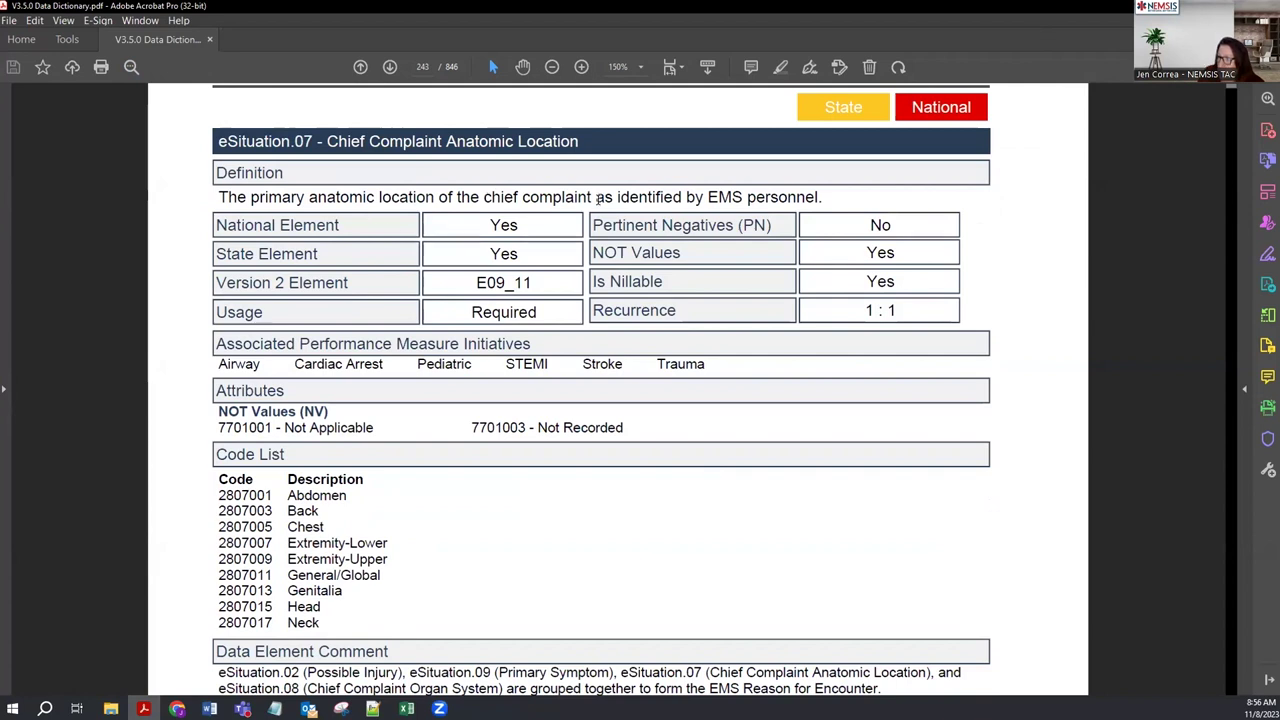
left_click_drag(616, 197, 777, 192)
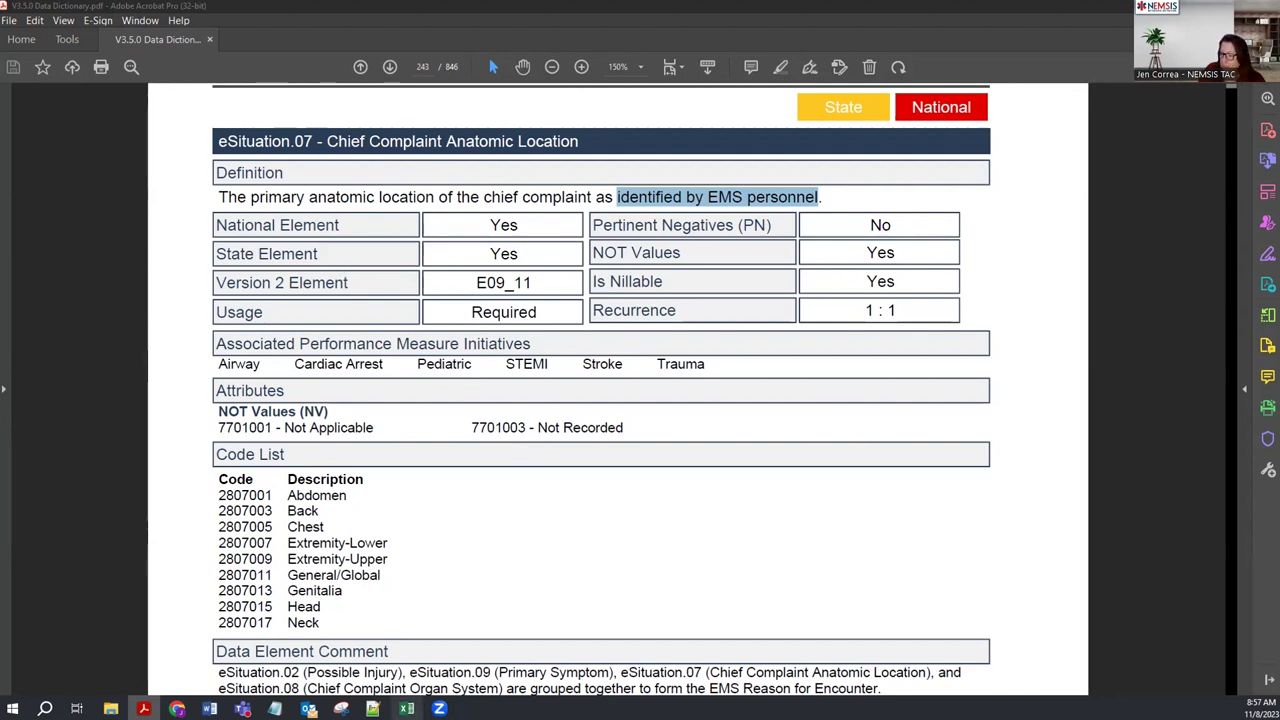
mouse_move(406, 708)
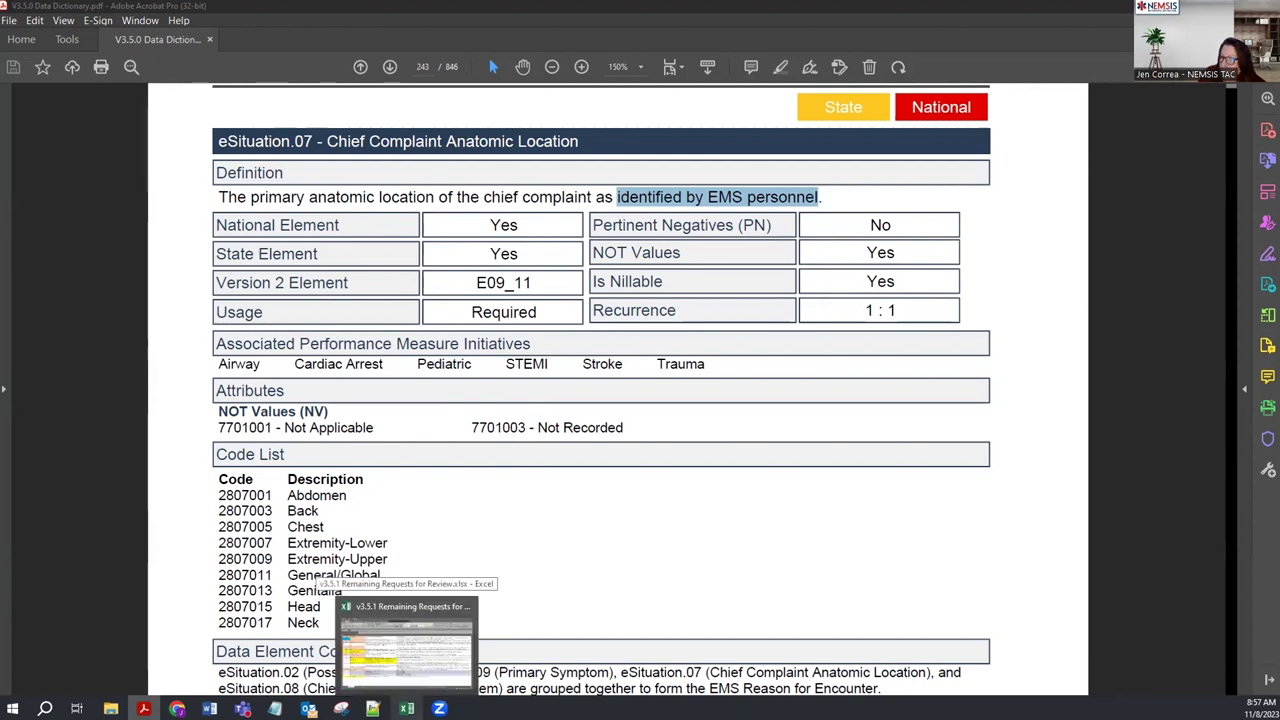
left_click(405, 650)
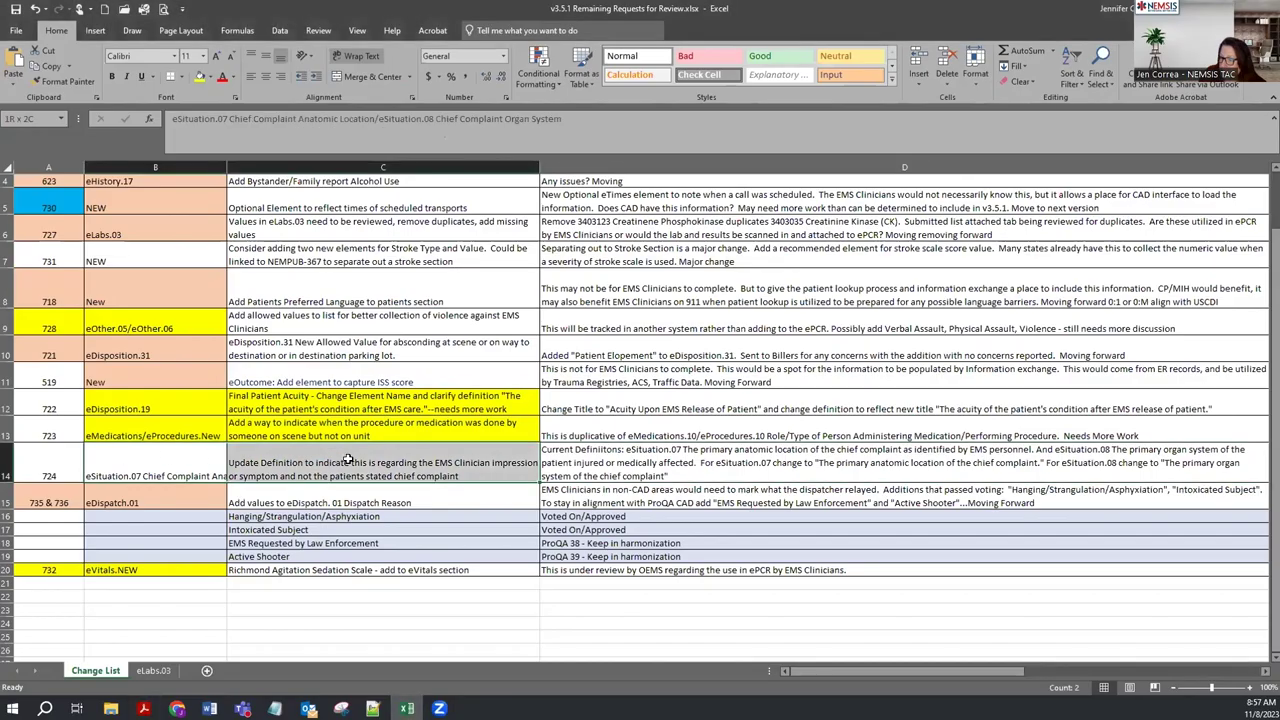
- Fill the element and description cells of request 724 with yellow and append "- Needs more work" to its notes
left_click(199, 77)
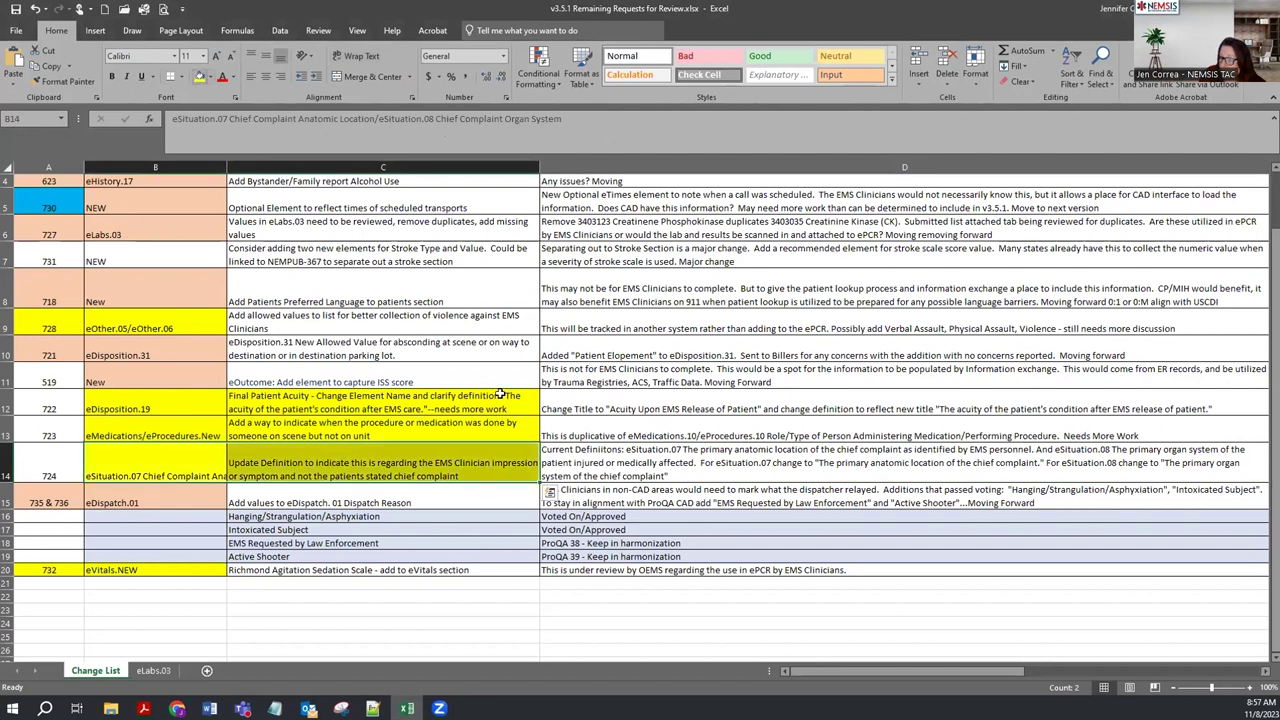
left_click(617, 459)
left_click(655, 127)
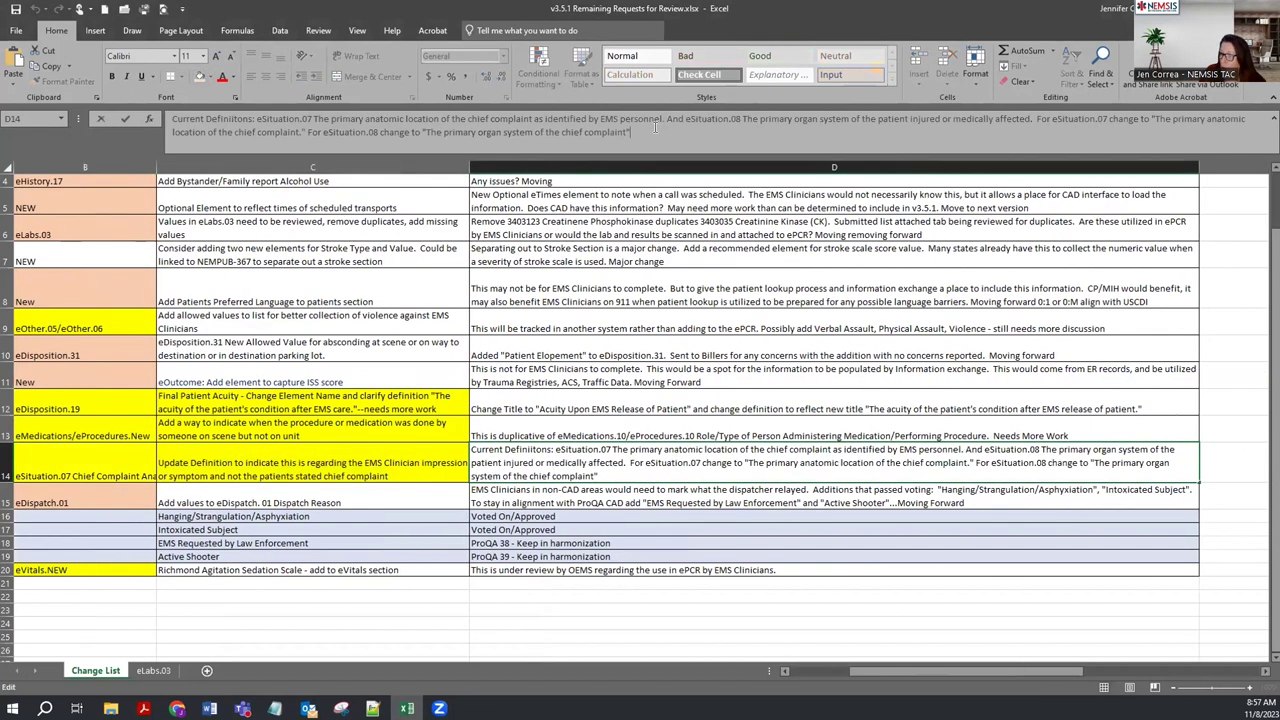
type("- Needs")
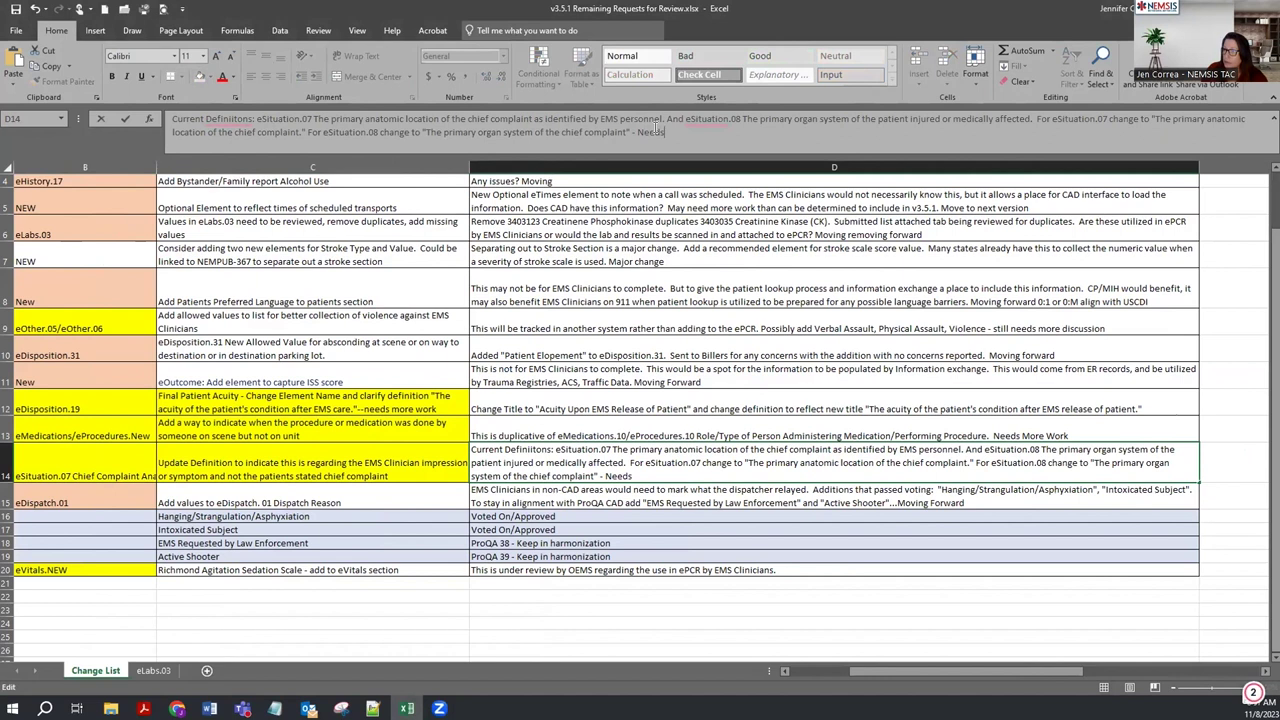
type(" more work")
key("Return")
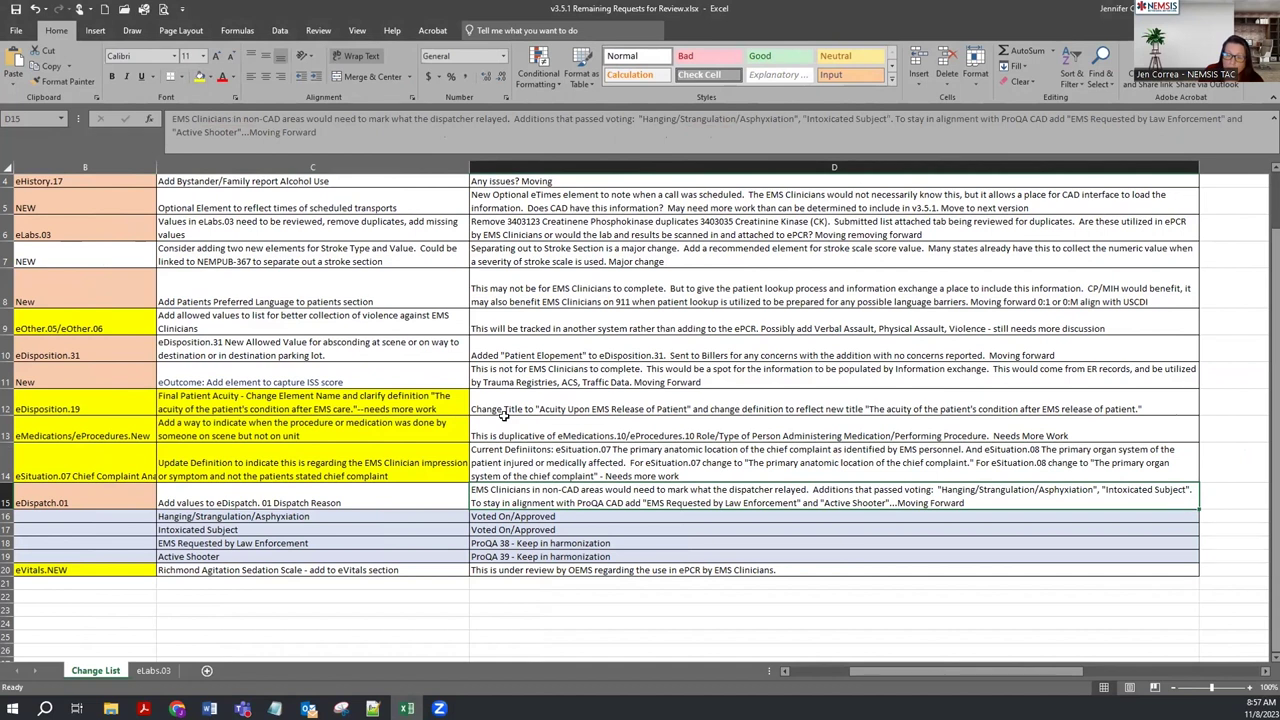
scroll(250, 467, "up", 1)
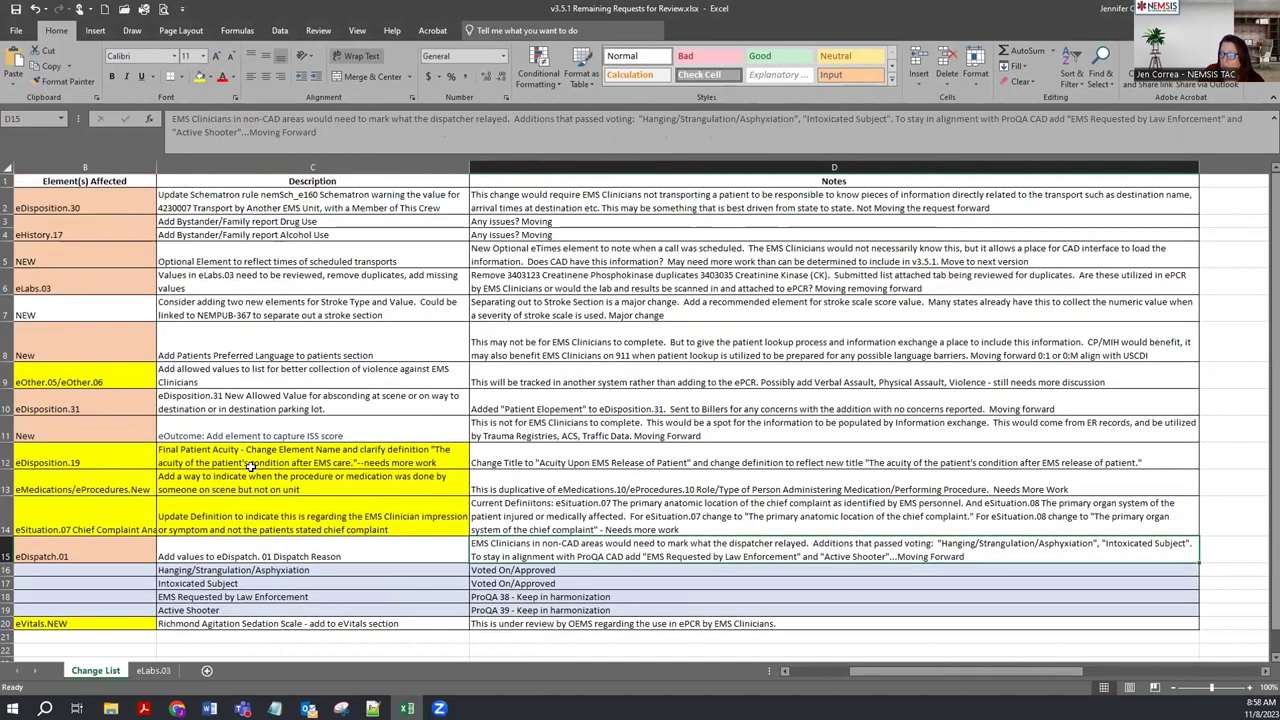
- Switch to the nemsis.org home page in the browser and look through it down to the Latest News section
left_click(320, 262)
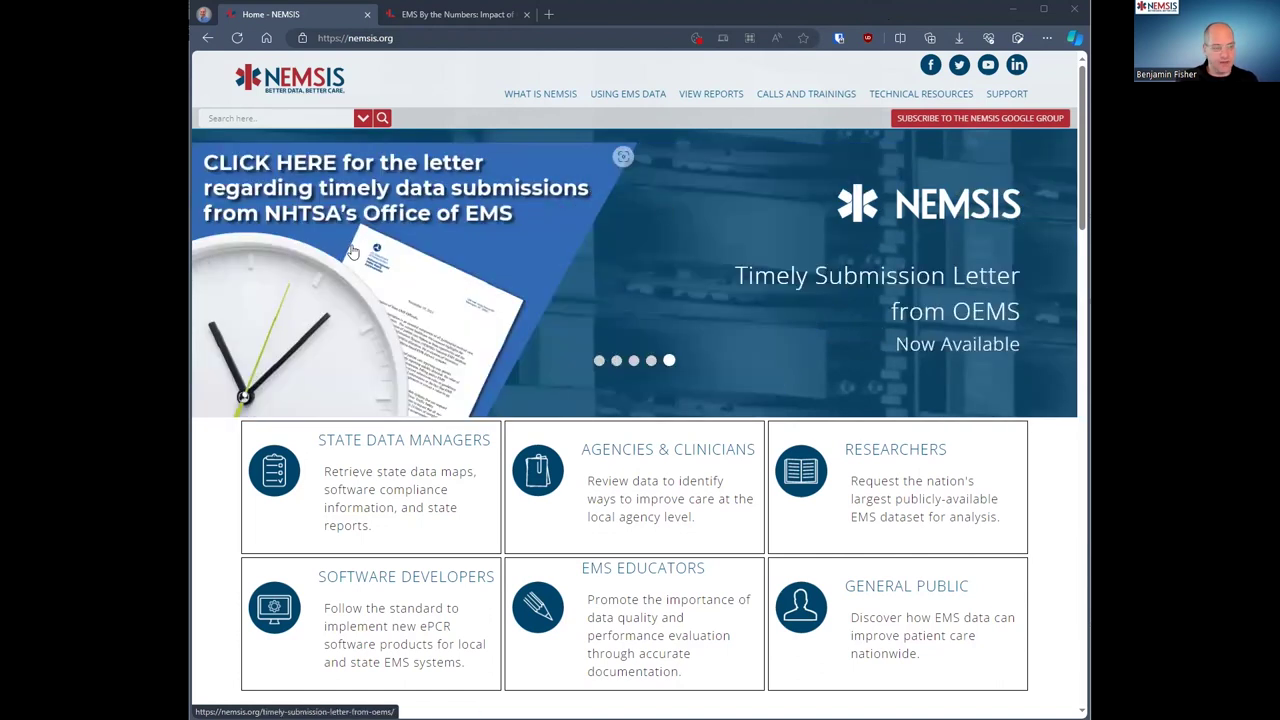
scroll(355, 245, "down", 1)
scroll(352, 253, "up", 1)
scroll(352, 253, "down", 5)
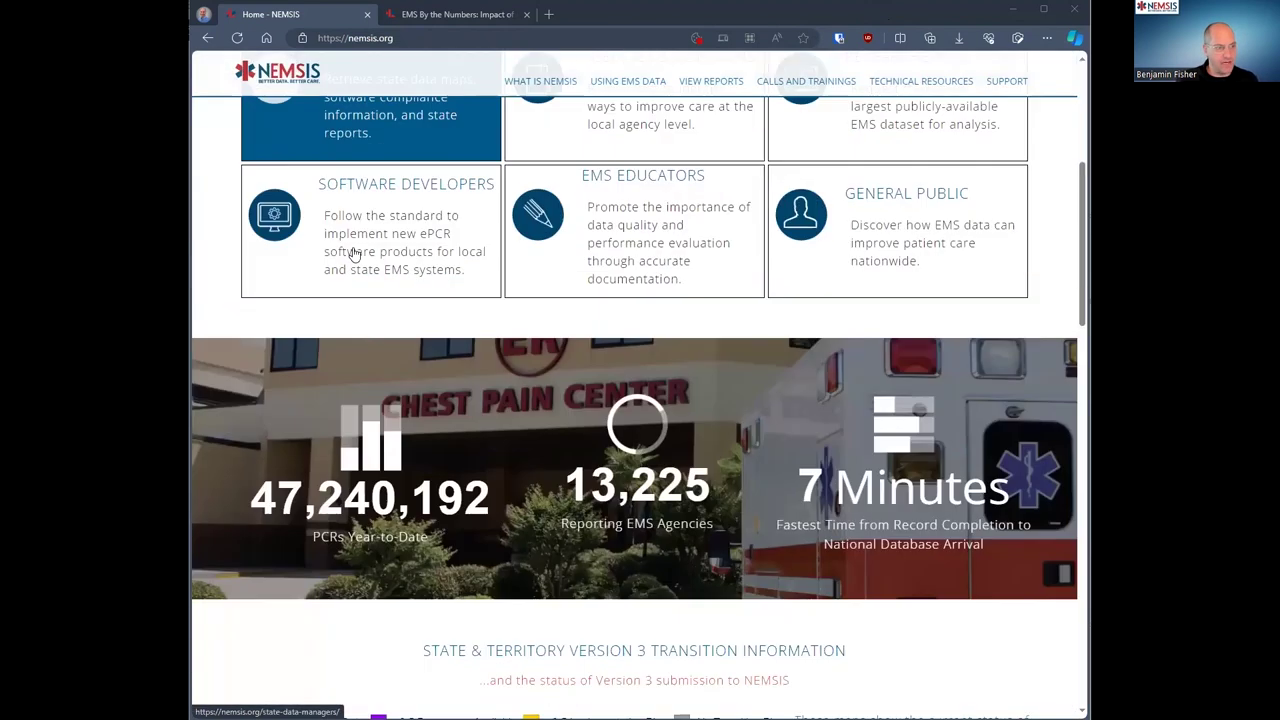
scroll(354, 255, "down", 5)
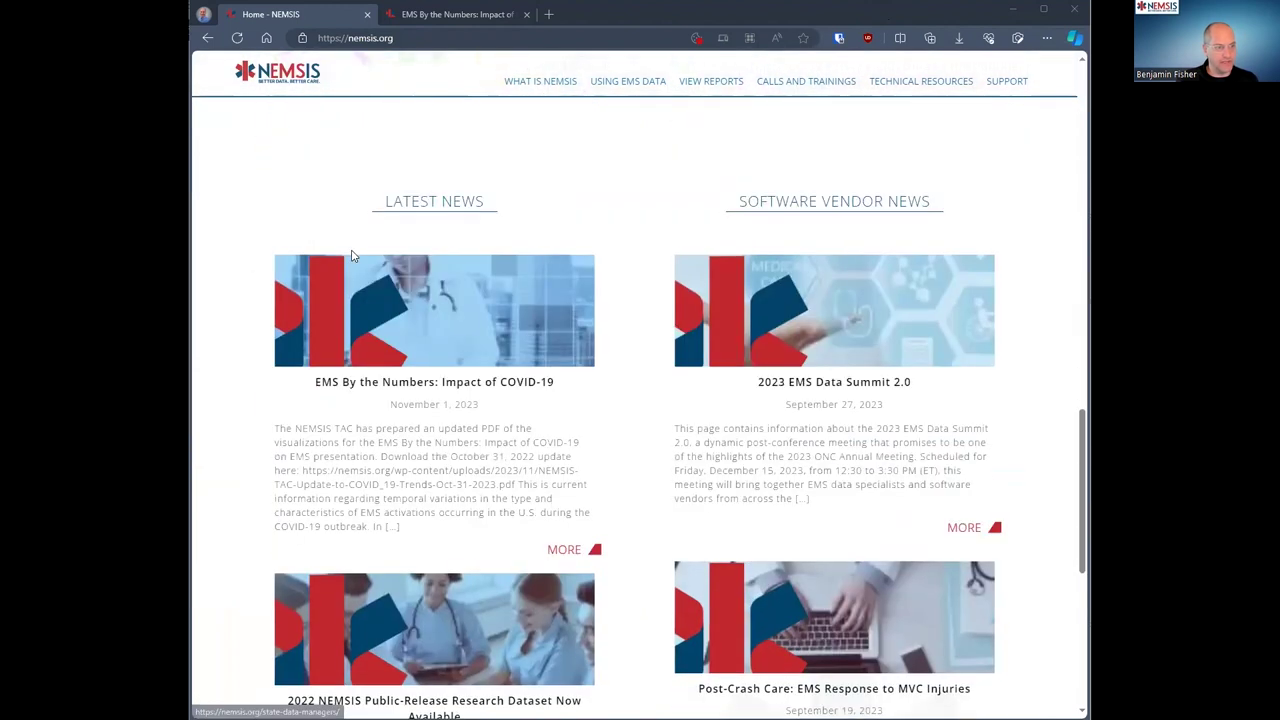